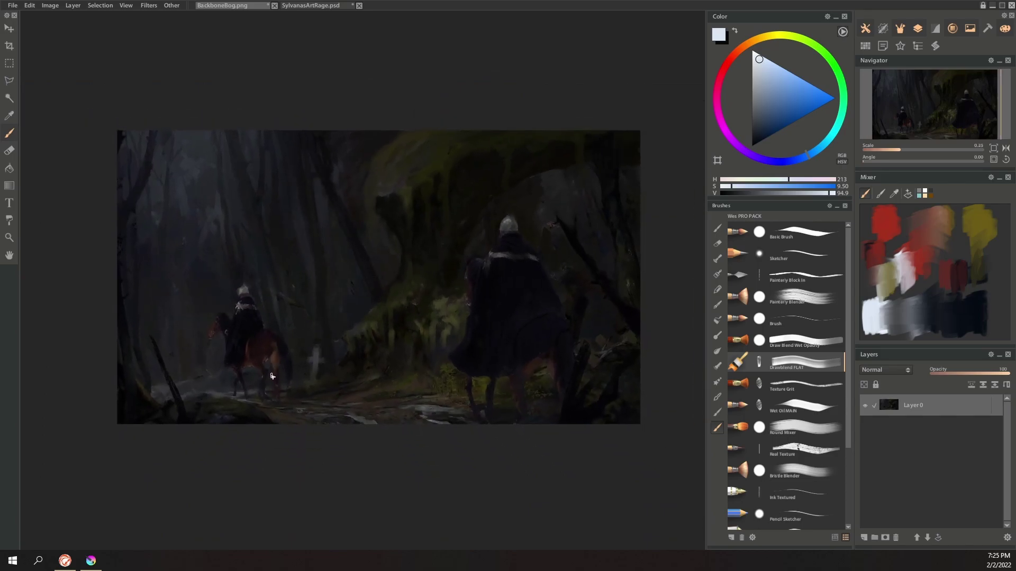
# Step: Examine the BackboneBog.png painting of the forest riders, both as a whole and up close
pyautogui.scroll(-6, 345, 256)
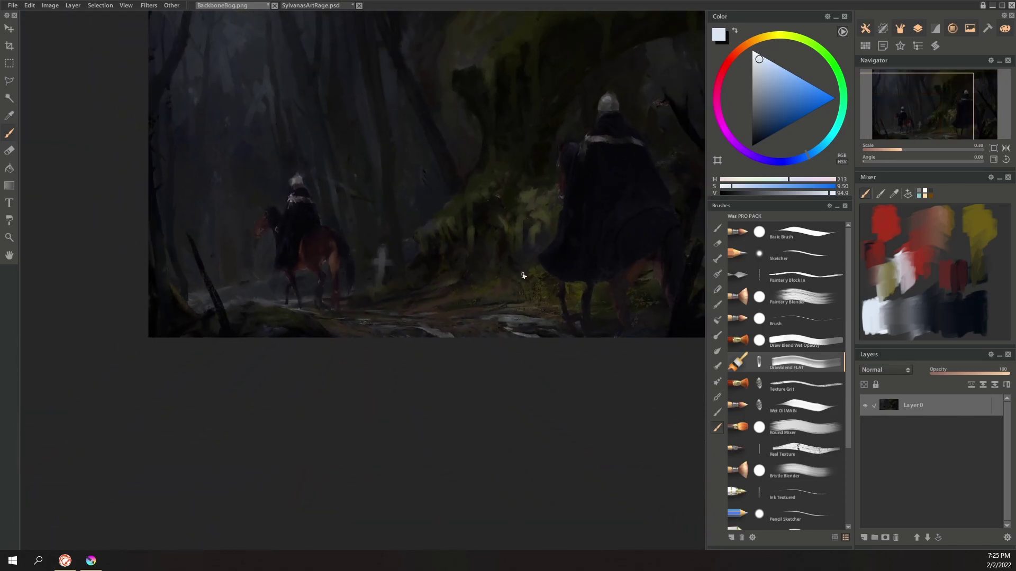
pyautogui.scroll(-1, 521, 272)
pyautogui.scroll(2, 506, 238)
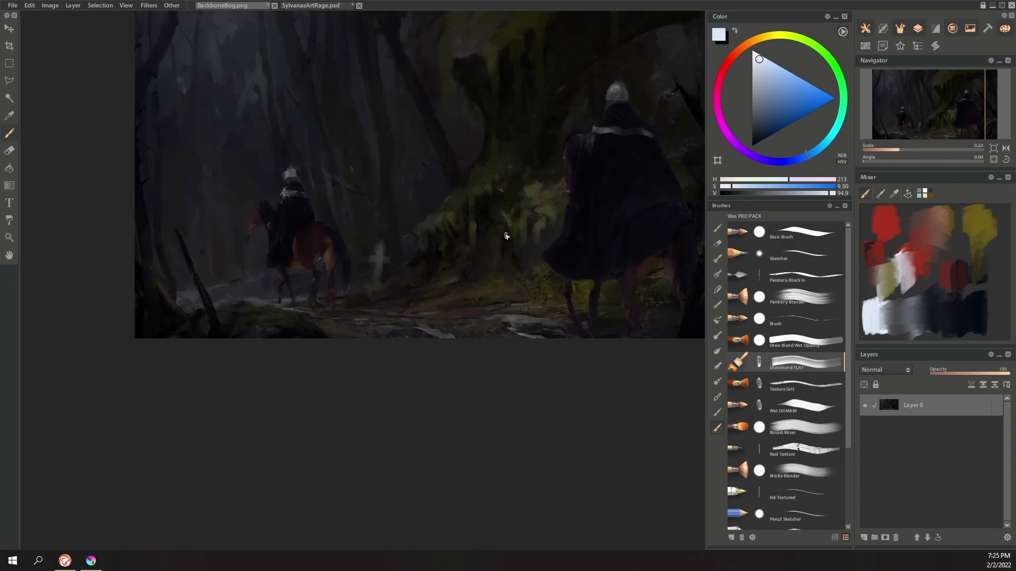
pyautogui.moveTo(472, 165); pyautogui.dragTo(453, 220)
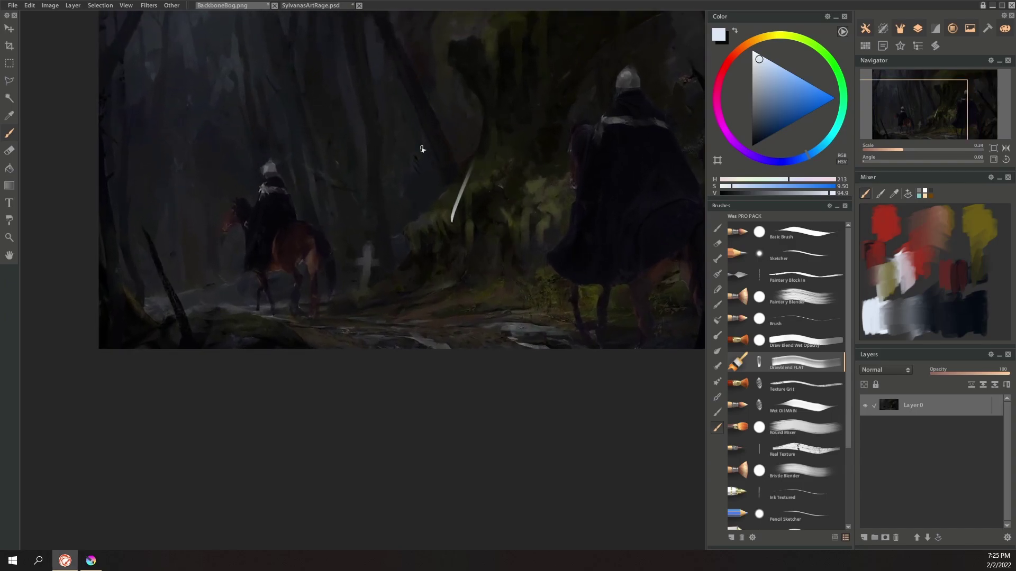
pyautogui.hotkey('ctrl', 'z')
pyautogui.moveTo(347, 152); pyautogui.dragTo(257, 324)
pyautogui.scroll(-1, 309, 306)
pyautogui.scroll(-1, 329, 314)
pyautogui.scroll(1, 425, 333)
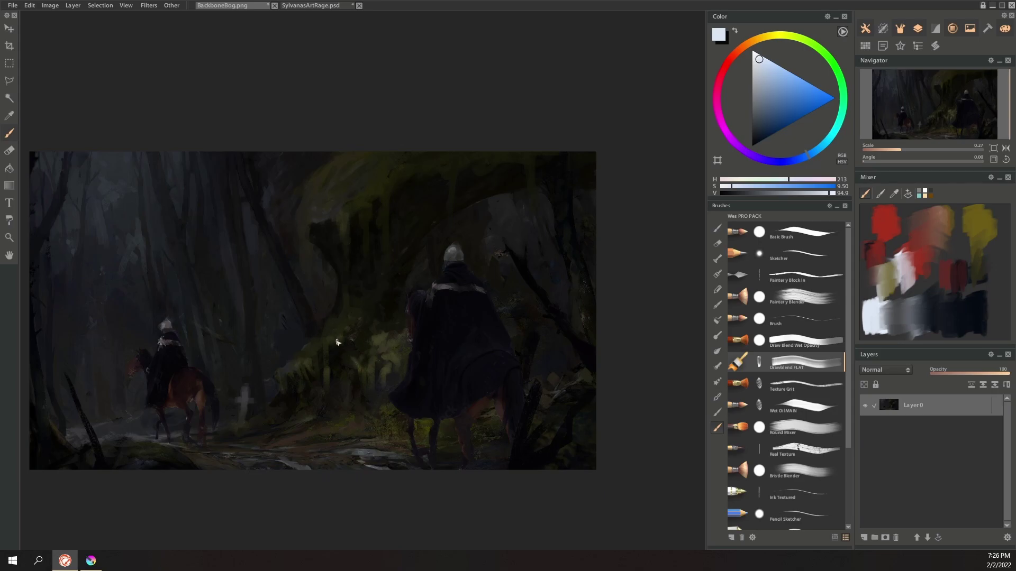
pyautogui.scroll(5, 338, 340)
pyautogui.scroll(-4, 338, 340)
pyautogui.scroll(-2, 338, 338)
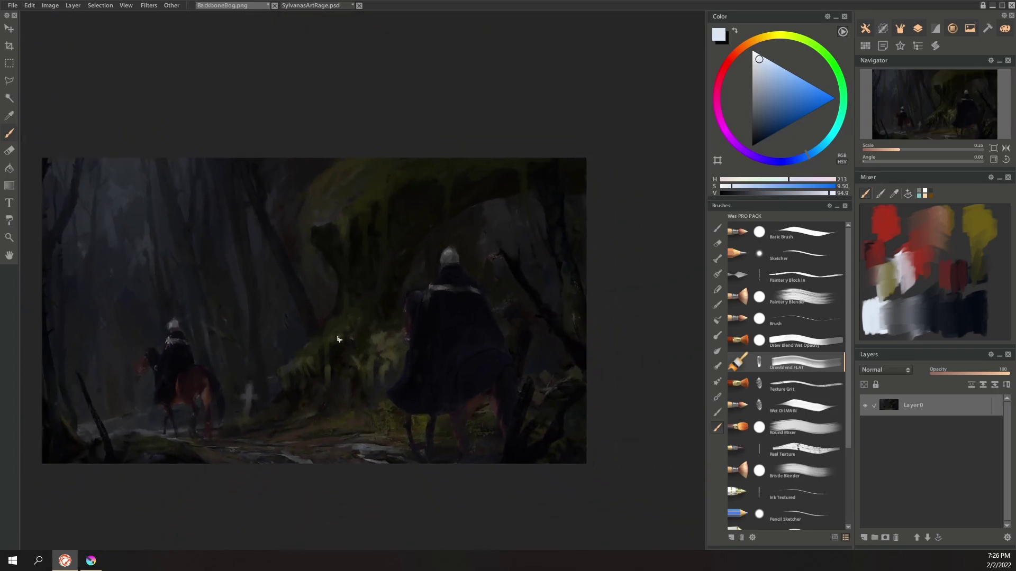
pyautogui.moveTo(270, 272); pyautogui.dragTo(327, 268)
pyautogui.scroll(2, 326, 268)
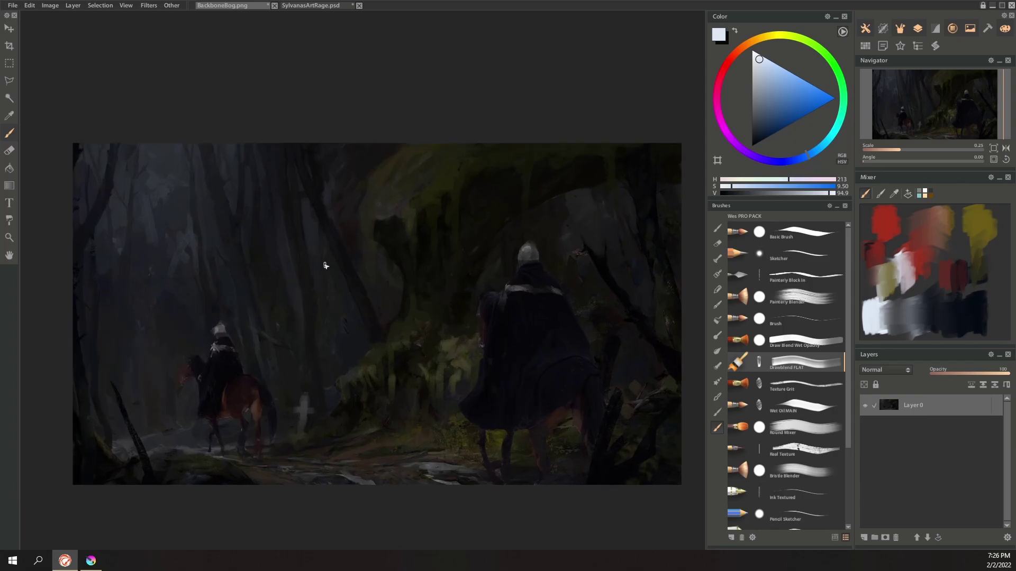
# Step: Switch to the SylvanasArtRage.psd painting and examine the brushwork on the hood, blue ear, face, chest armour and green gem
pyautogui.click(306, 6)
pyautogui.scroll(-1, 324, 255)
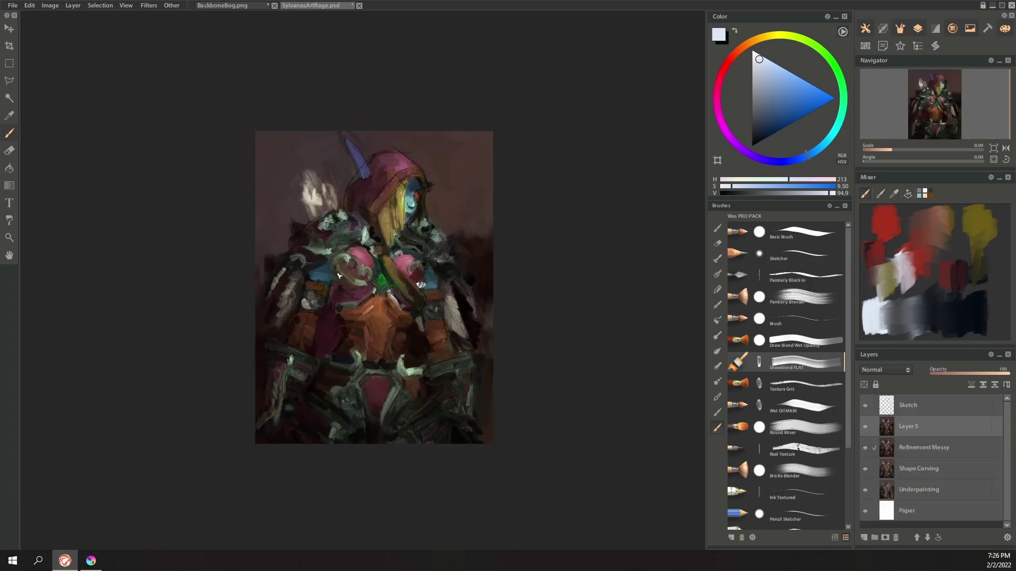
pyautogui.scroll(4, 359, 288)
pyautogui.scroll(-2, 359, 287)
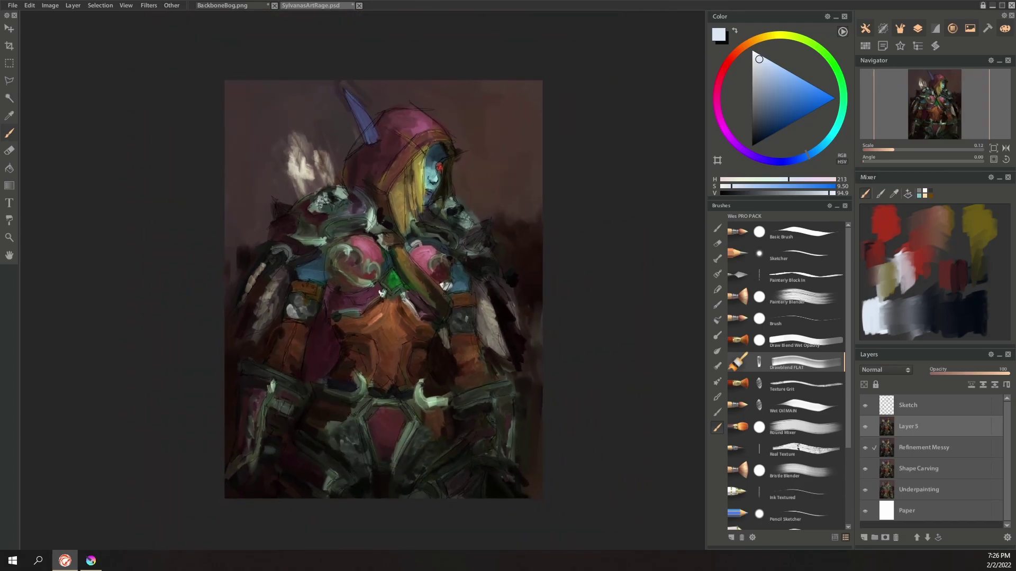
pyautogui.scroll(3, 353, 173)
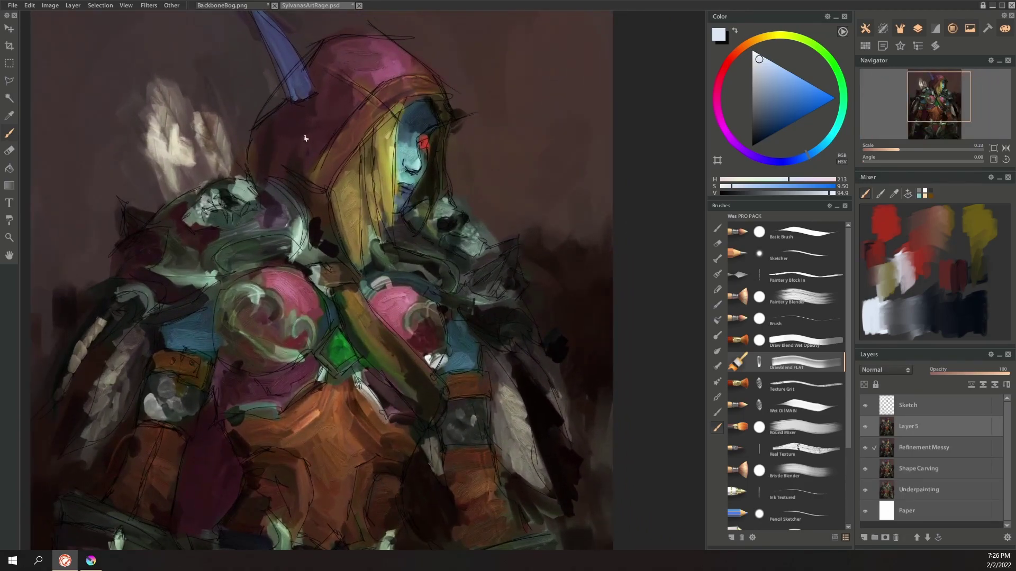
pyautogui.scroll(4, 286, 153)
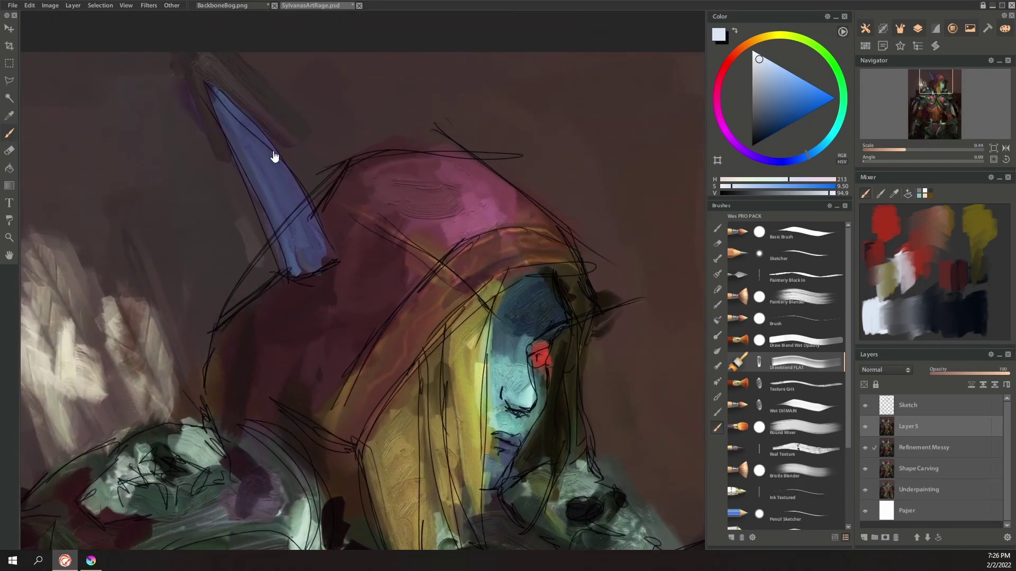
pyautogui.moveTo(274, 155); pyautogui.dragTo(335, 306)
pyautogui.scroll(4, 274, 338)
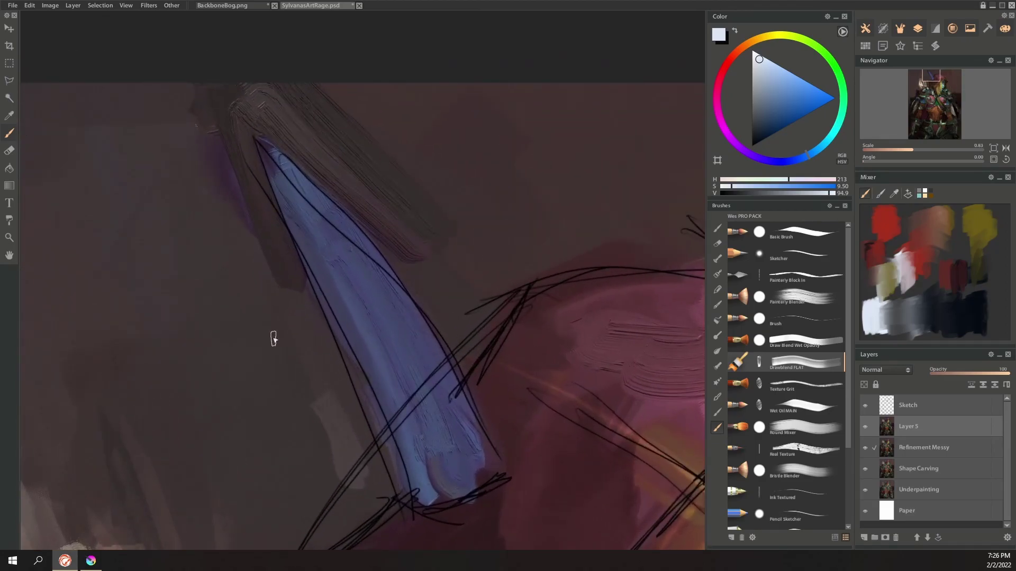
pyautogui.scroll(-5, 365, 354)
pyautogui.moveTo(487, 500); pyautogui.dragTo(352, 171)
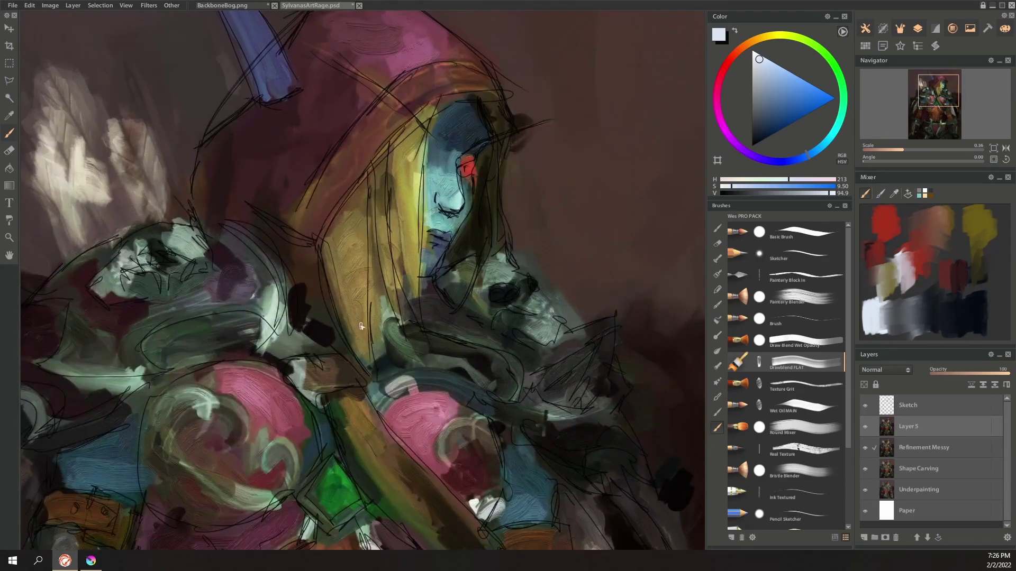
pyautogui.moveTo(372, 347); pyautogui.dragTo(369, 218)
pyautogui.scroll(5, 298, 311)
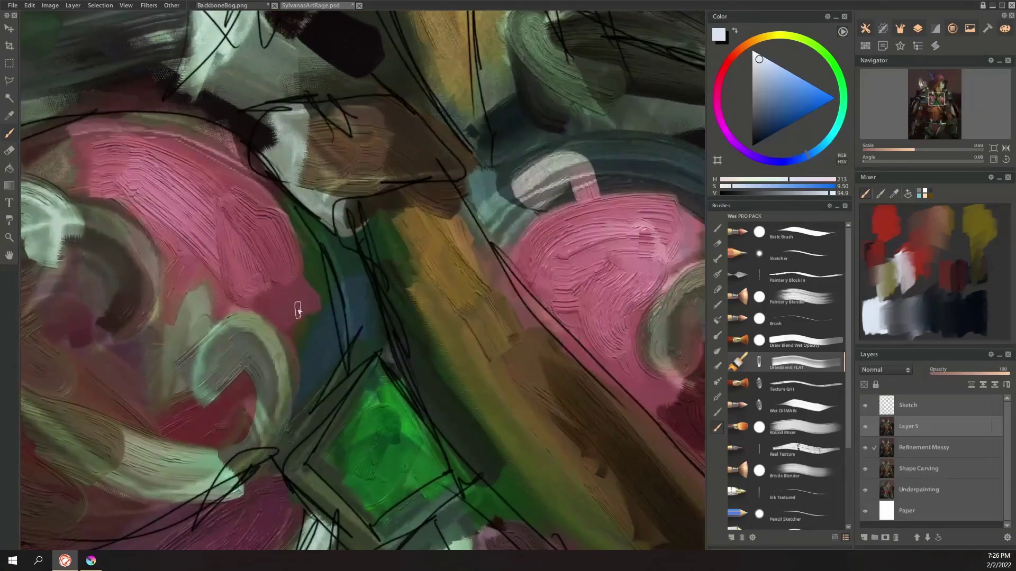
pyautogui.scroll(-5, 339, 358)
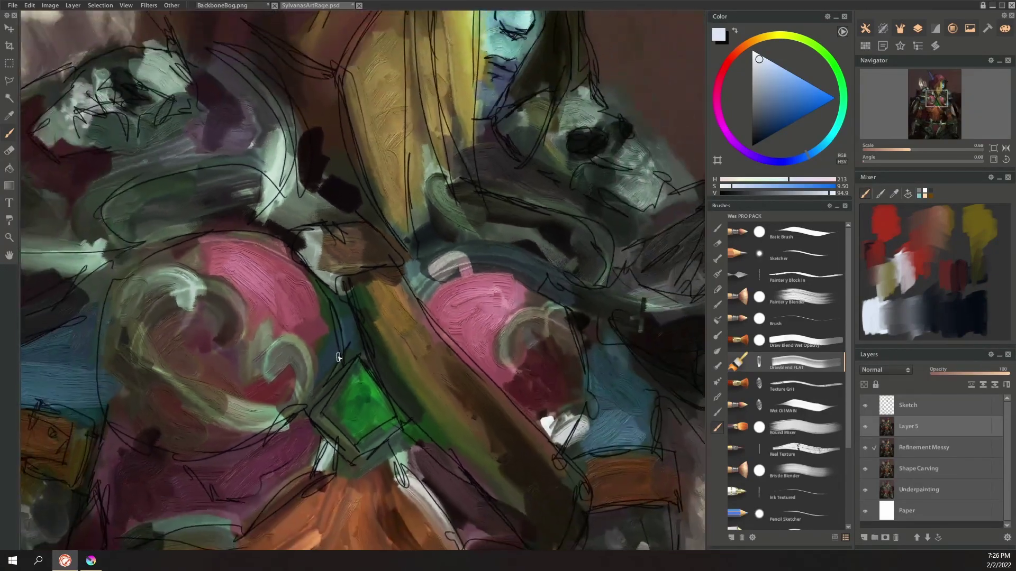
pyautogui.scroll(-6, 338, 358)
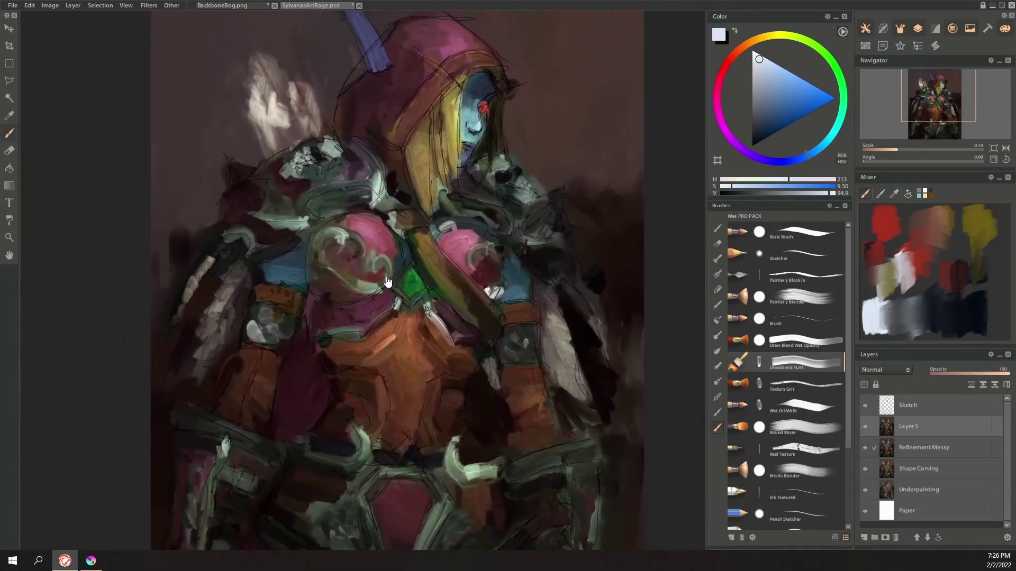
pyautogui.scroll(-1, 378, 294)
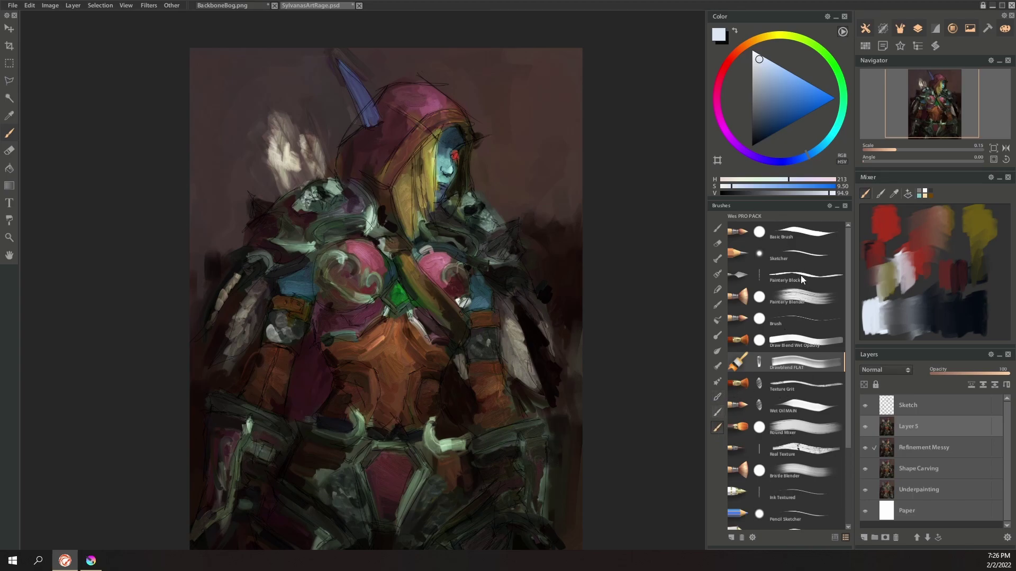
# Step: Browse the Wes Brushes 2020, Main Brushes, Round Bristle Brushes, Flat Bristle Brushes, Pencils, Pens and Rollers brush sets
pyautogui.click(719, 413)
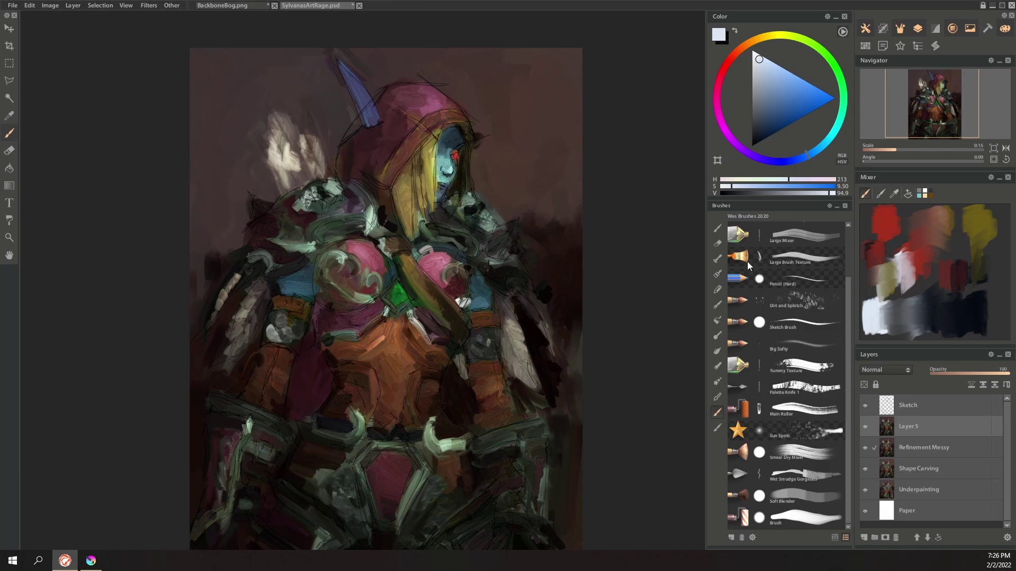
pyautogui.click(717, 228)
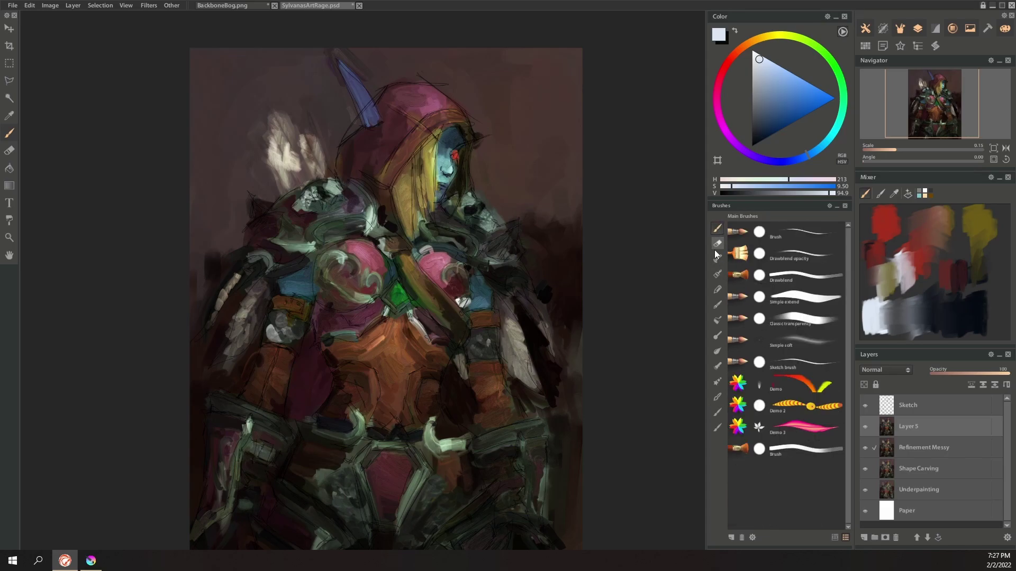
pyautogui.click(717, 244)
pyautogui.click(717, 260)
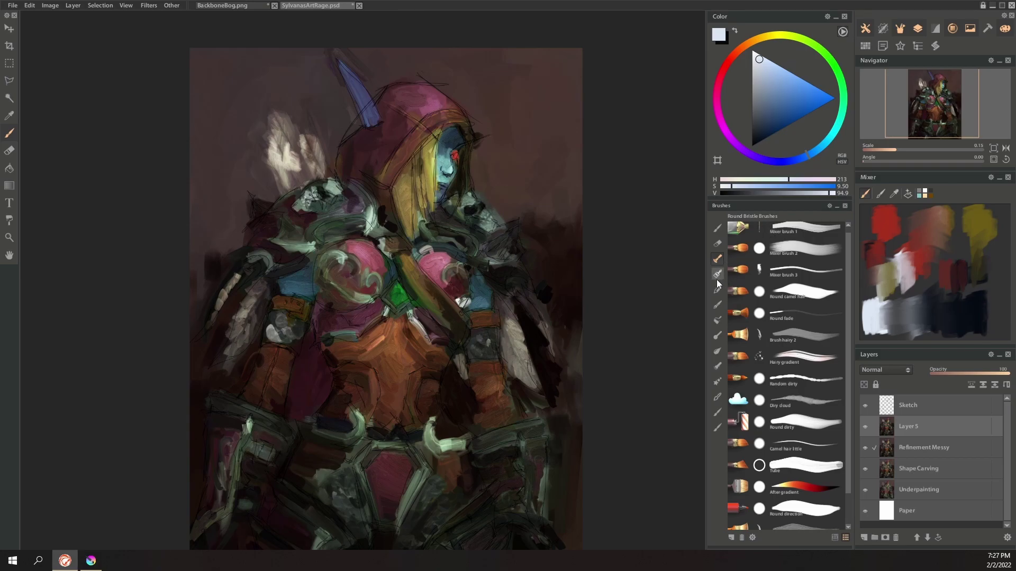
pyautogui.click(716, 275)
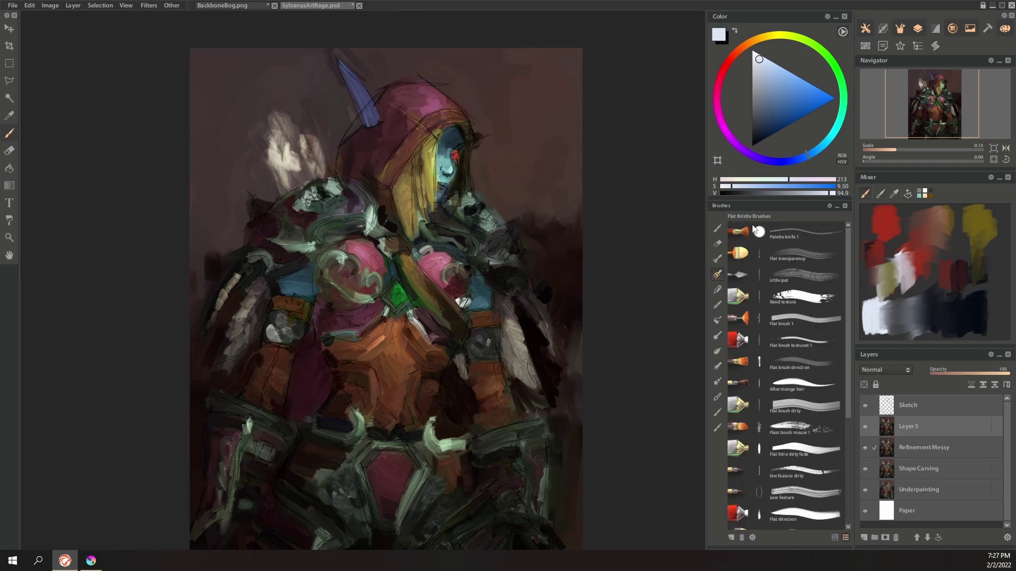
pyautogui.click(717, 290)
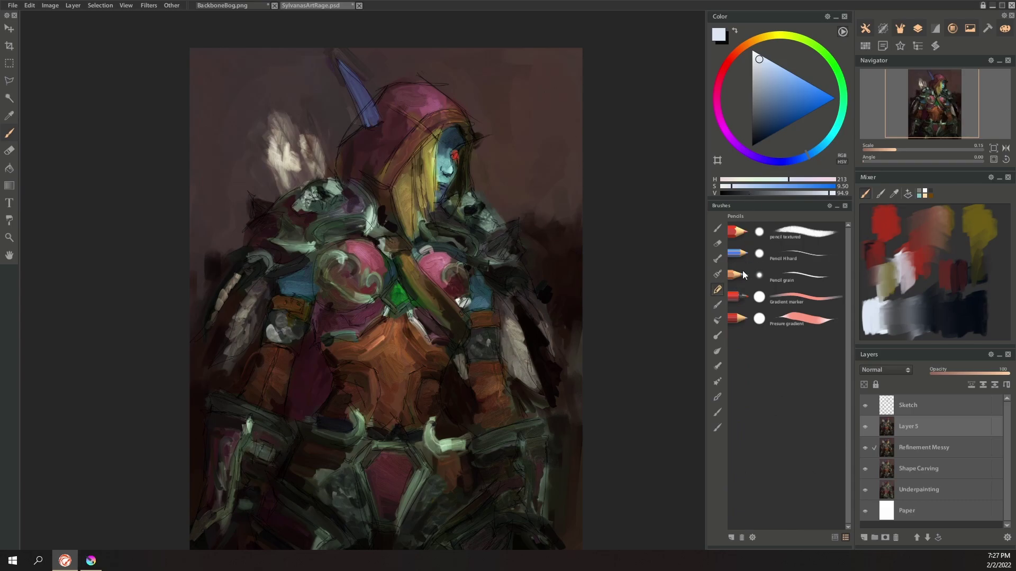
pyautogui.click(720, 306)
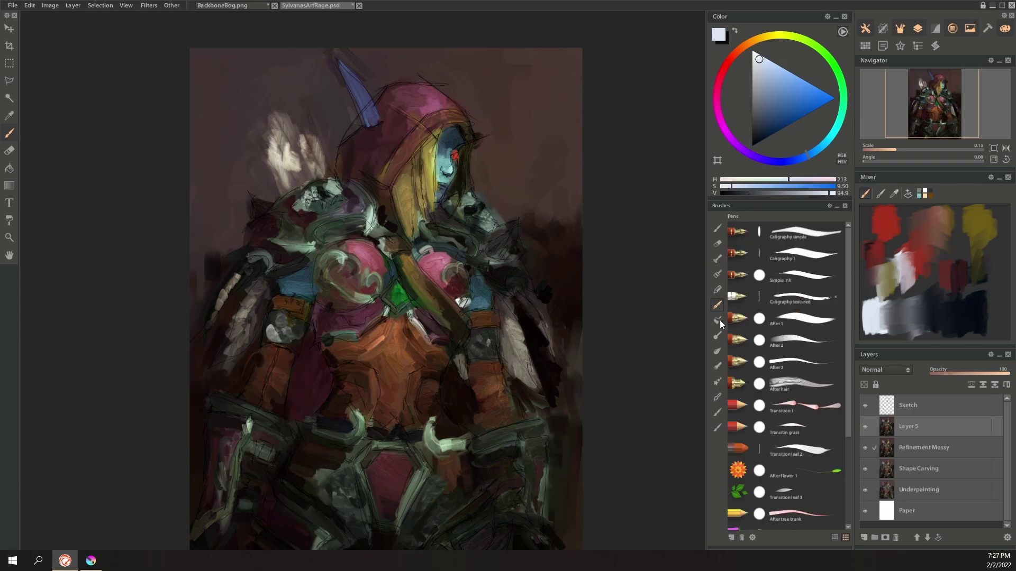
pyautogui.click(717, 321)
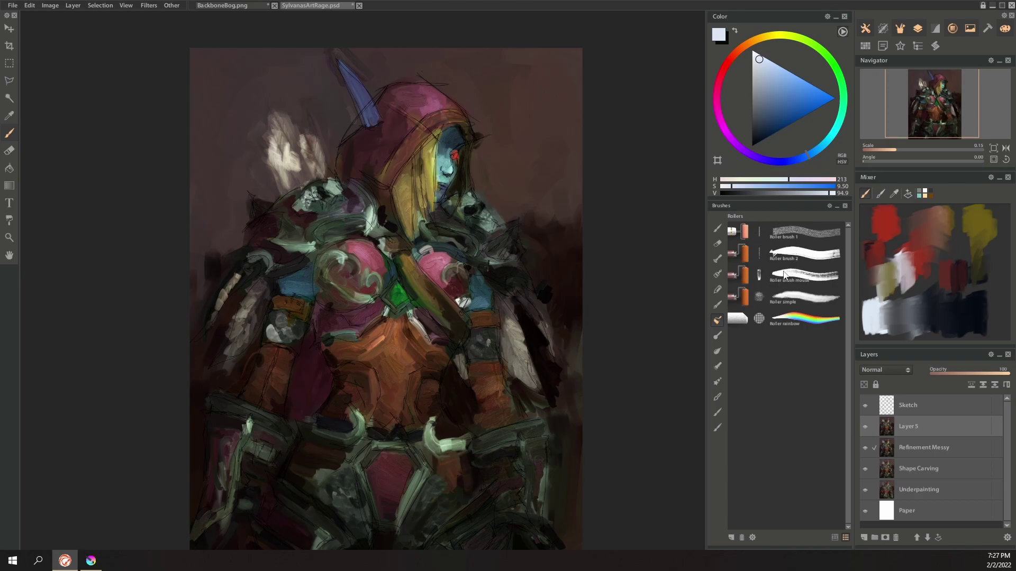
# Step: Browse the Color modes, Blenders, Lights, Multi Brushes, Double Brushes and Wes Brushes 2020 brush sets
pyautogui.click(718, 335)
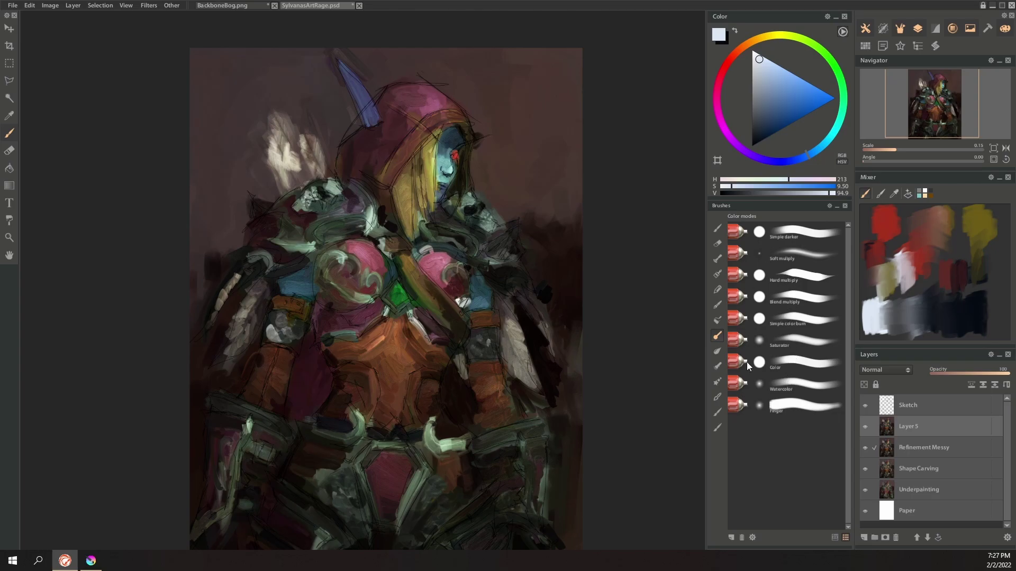
pyautogui.click(715, 352)
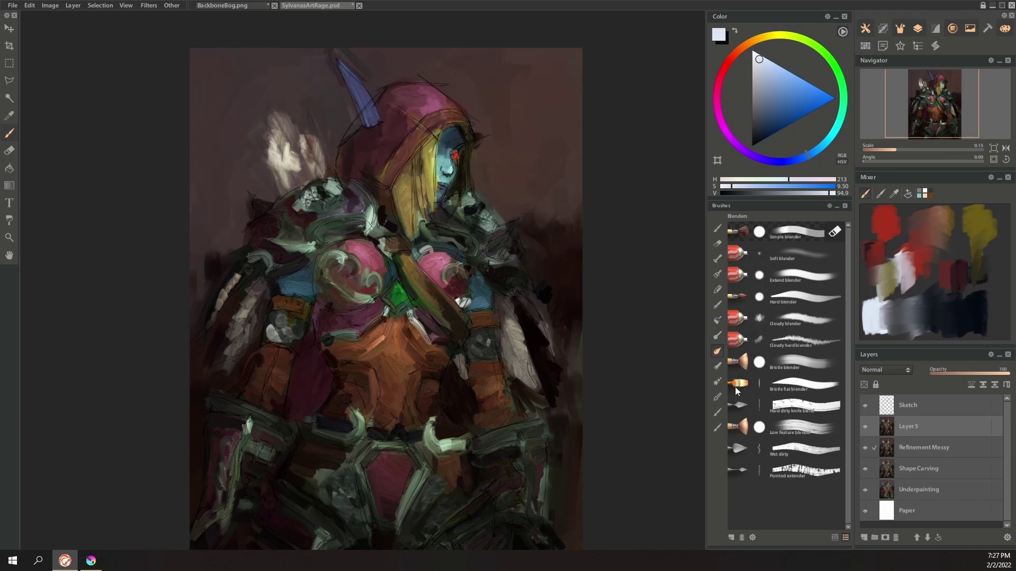
pyautogui.click(716, 367)
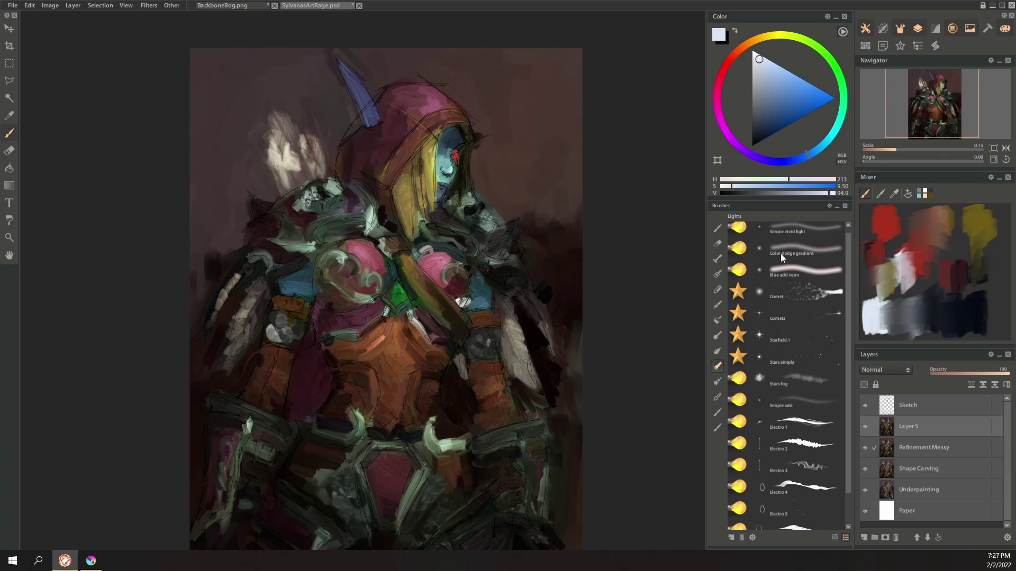
pyautogui.click(714, 382)
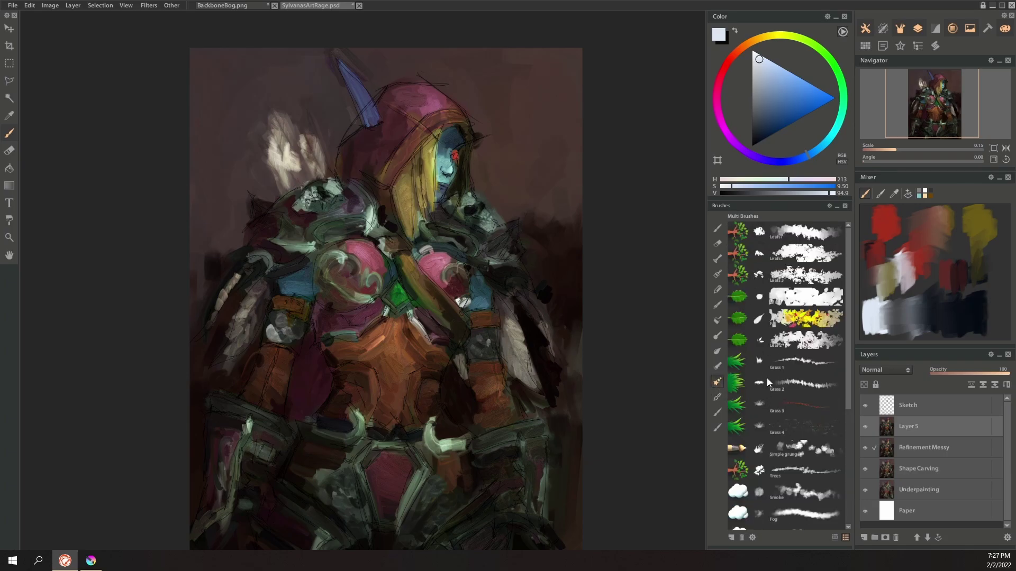
pyautogui.click(716, 398)
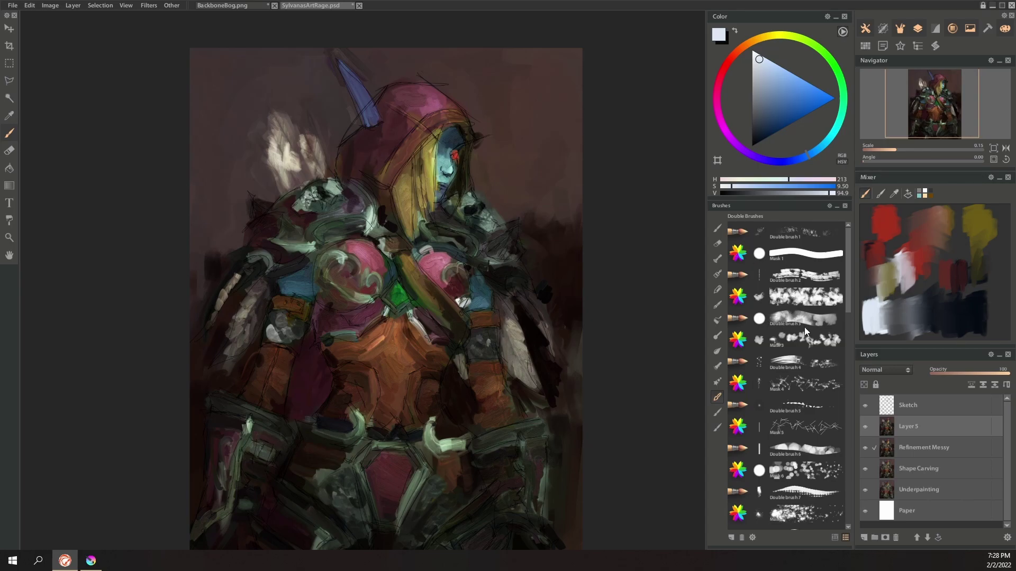
pyautogui.click(719, 412)
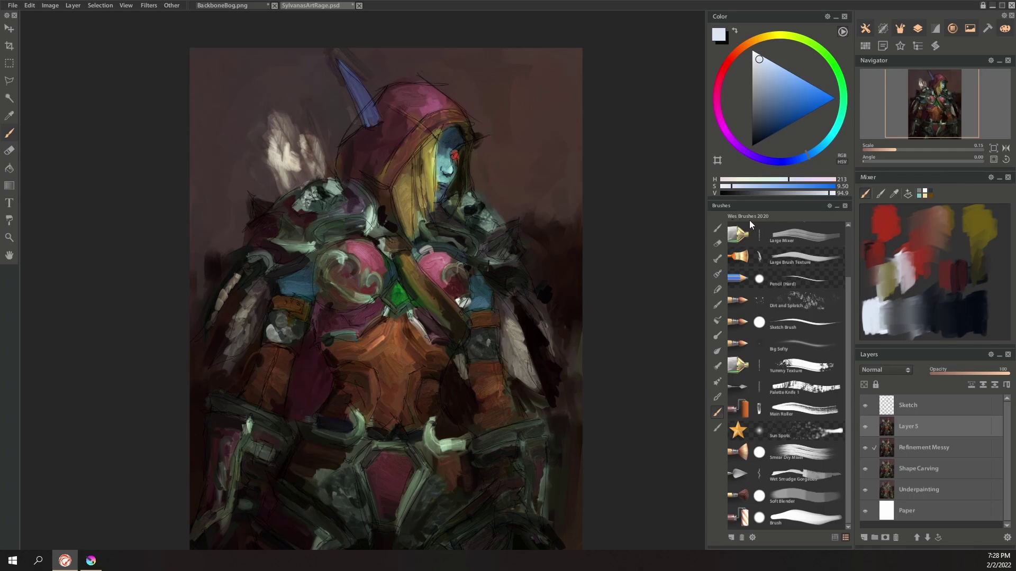
pyautogui.scroll(3, 772, 420)
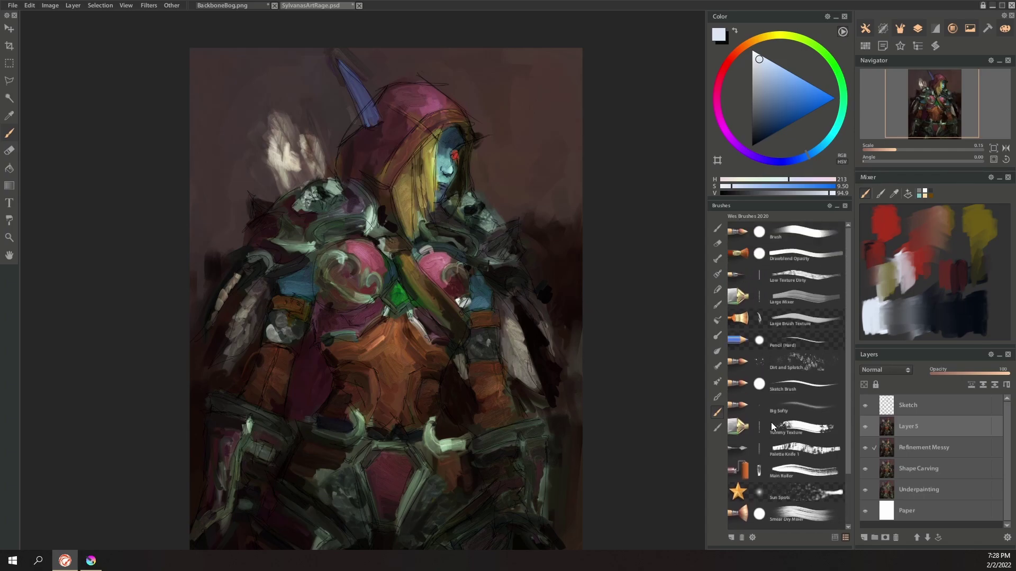
# Step: Open the Wes PRO PACK brush set and look through its brushes
pyautogui.click(717, 428)
pyautogui.scroll(-5, 773, 361)
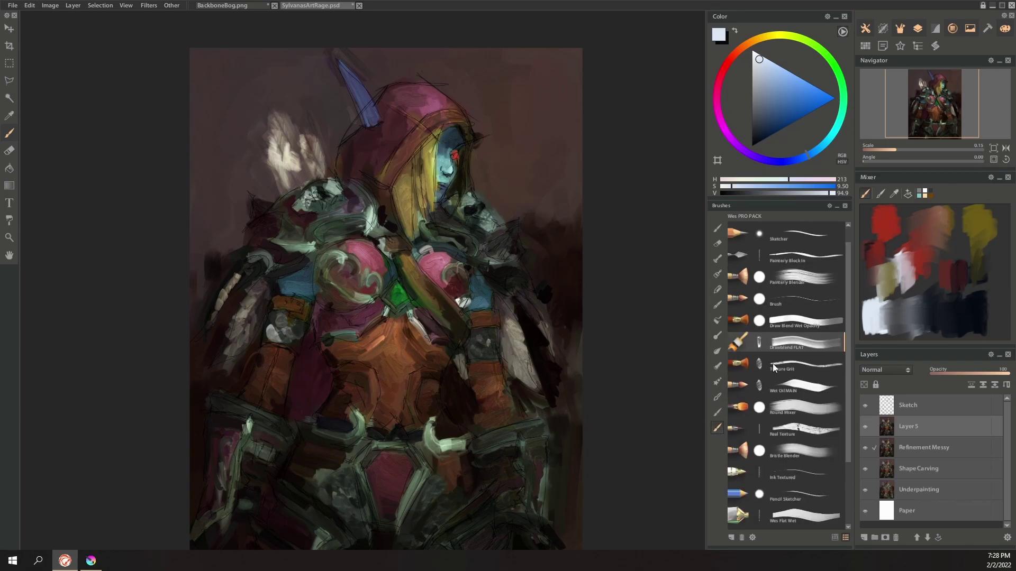
pyautogui.scroll(5, 790, 418)
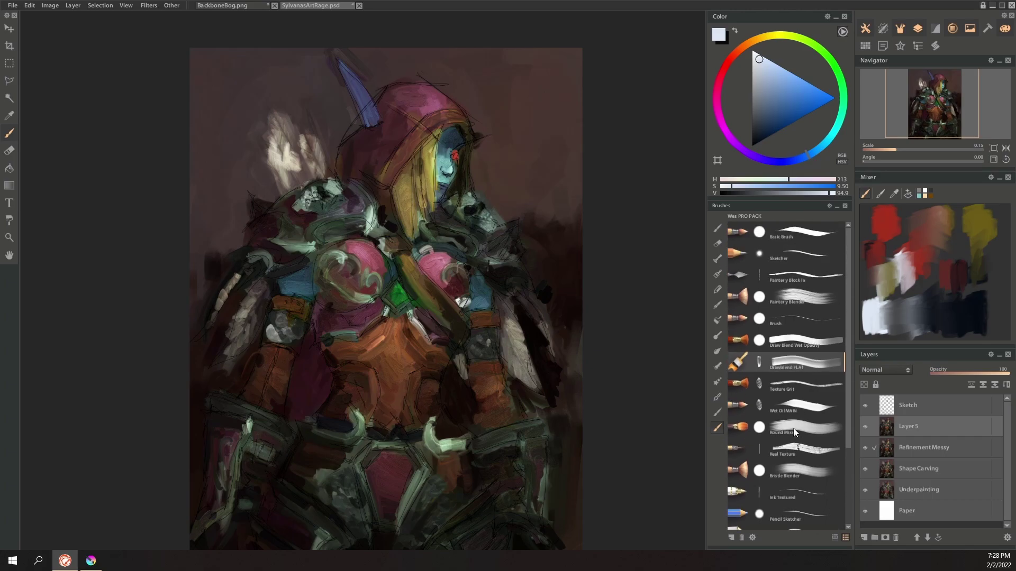
pyautogui.scroll(-4, 801, 402)
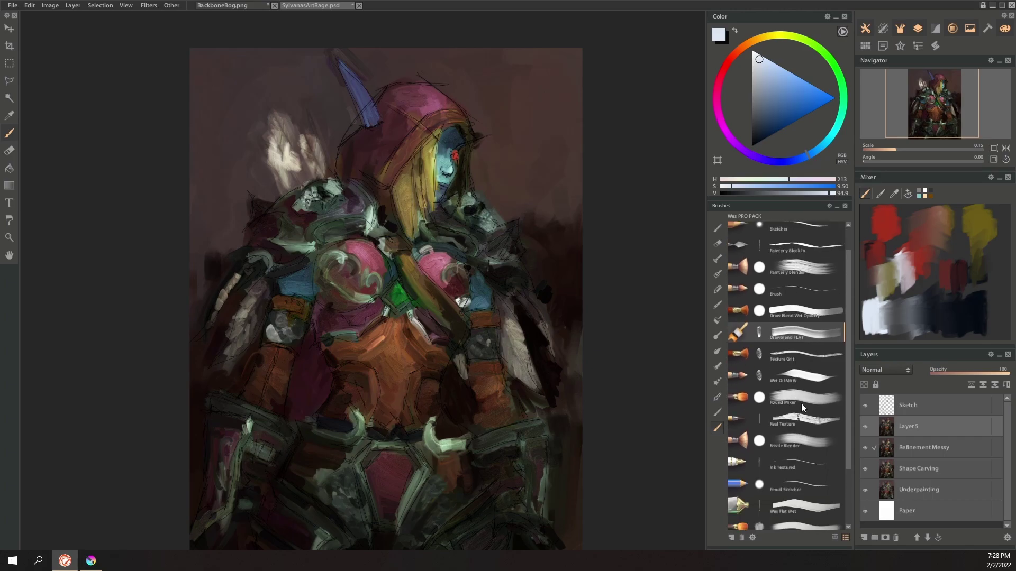
pyautogui.scroll(-1, 802, 405)
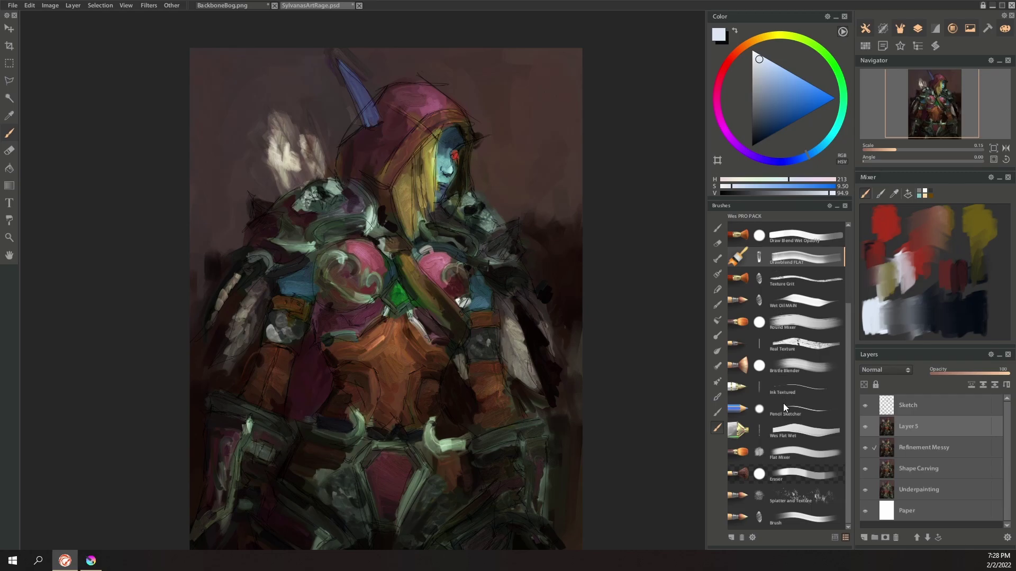
pyautogui.scroll(3, 783, 407)
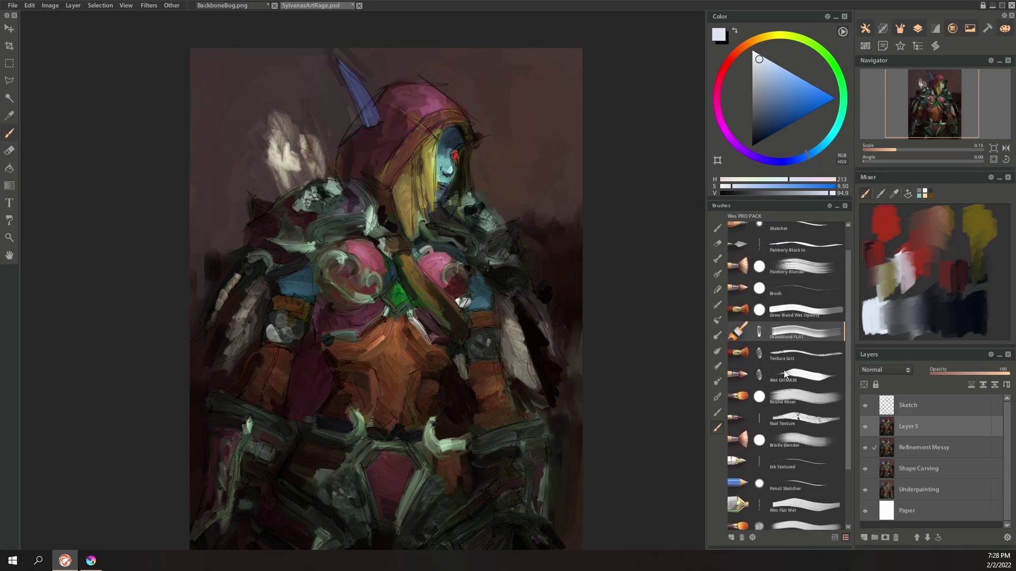
# Step: Open the brush options to review the Drawblend FLAT settings and those of the last brush in Wes PRO PACK, and close them
pyautogui.scroll(-1, 782, 372)
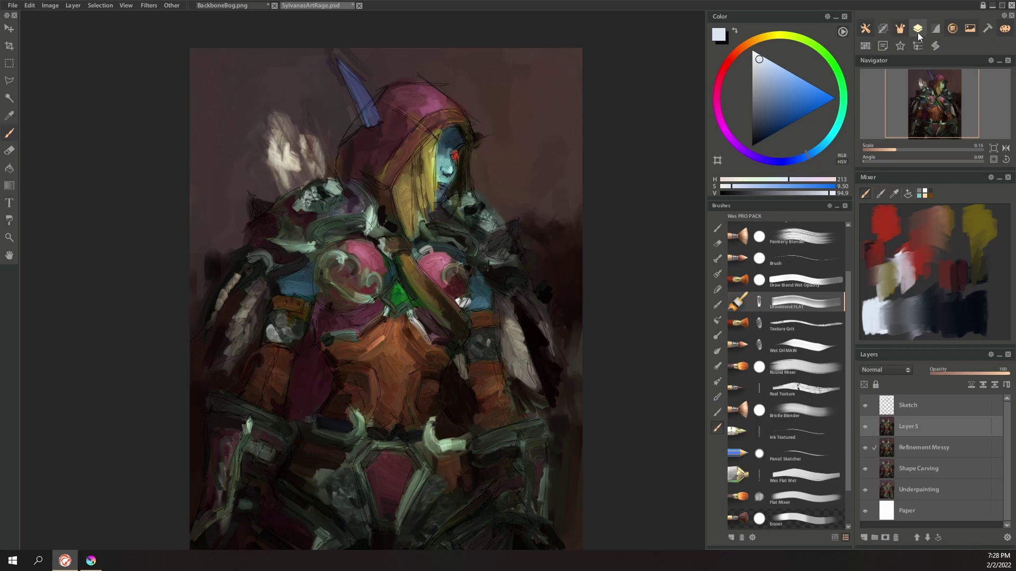
pyautogui.click(830, 206)
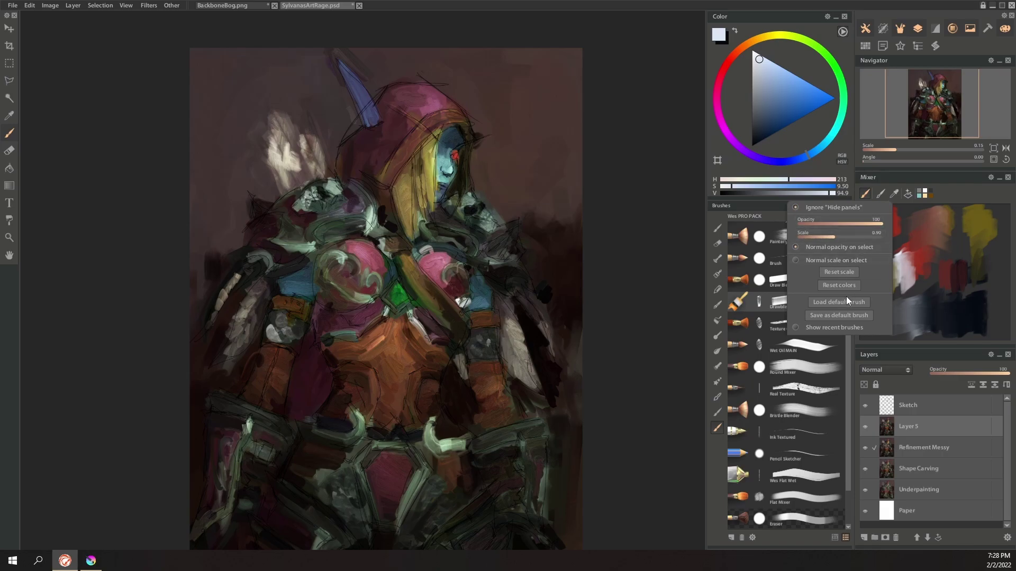
pyautogui.click(121, 4)
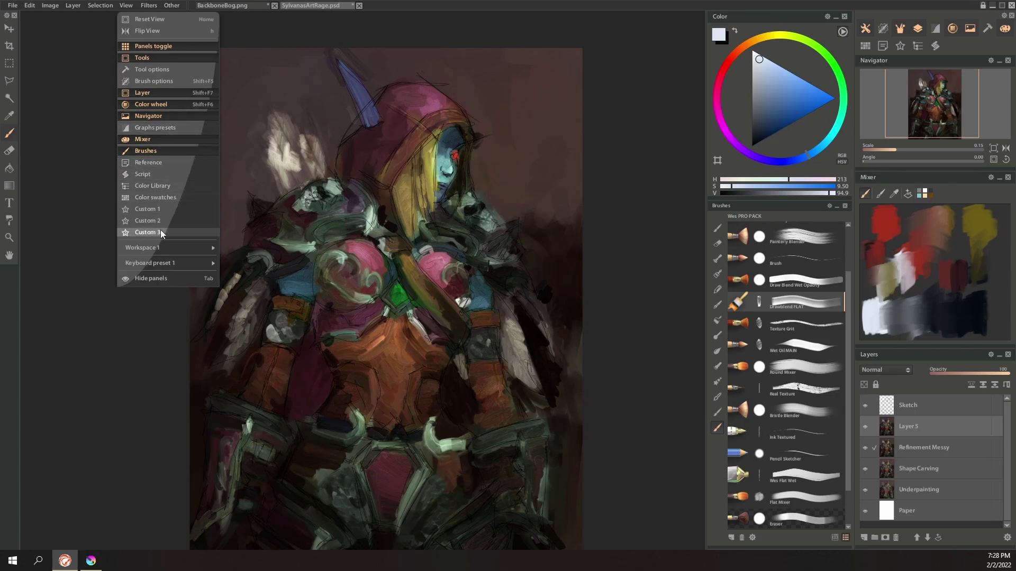
pyautogui.click(167, 82)
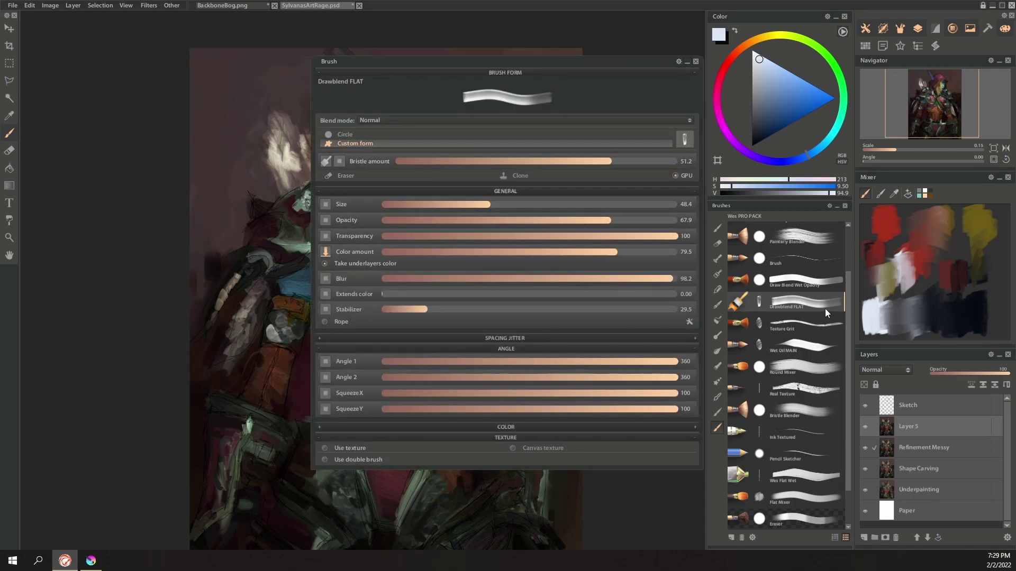
pyautogui.moveTo(845, 301); pyautogui.dragTo(848, 333)
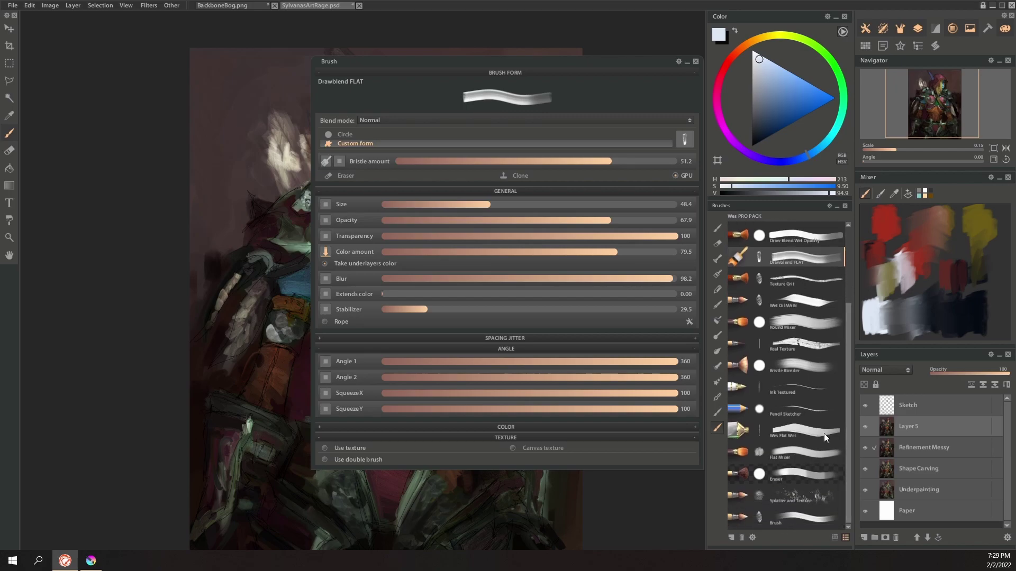
pyautogui.click(782, 517)
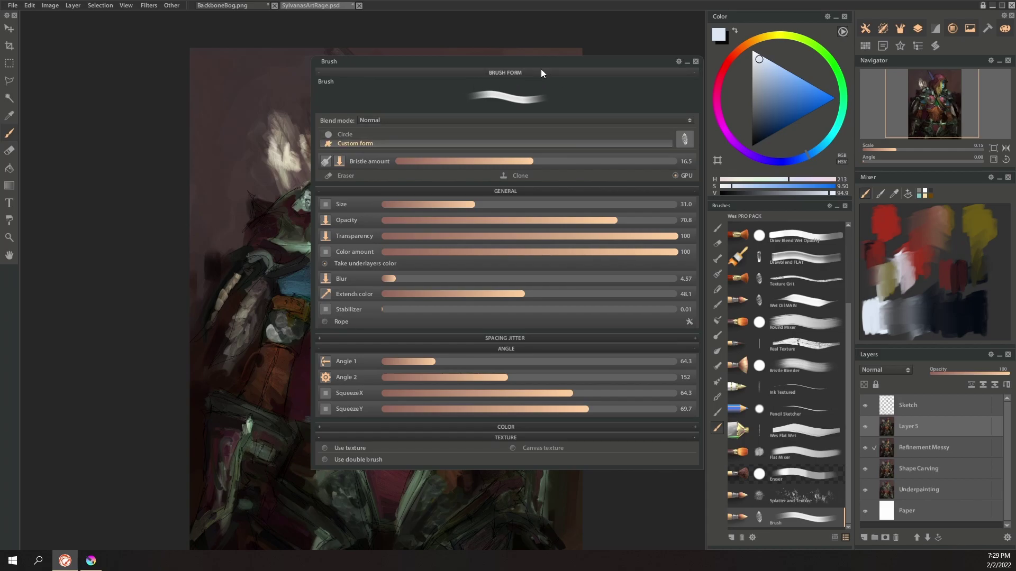
pyautogui.click(696, 61)
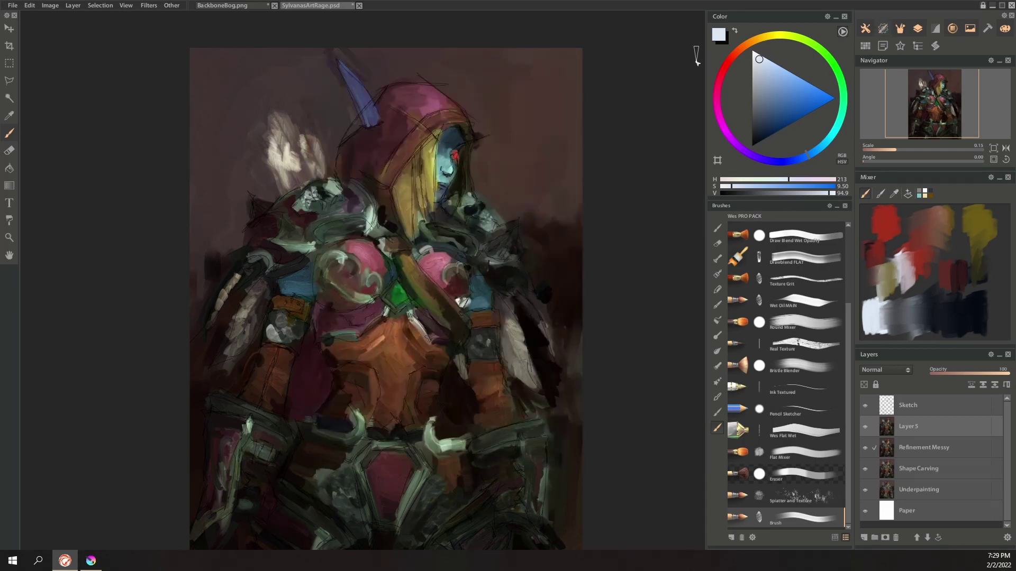
# Step: Show the category, import, export and reset commands available for the Wes PRO PACK brushes
pyautogui.scroll(2, 798, 424)
pyautogui.rightClick(797, 422)
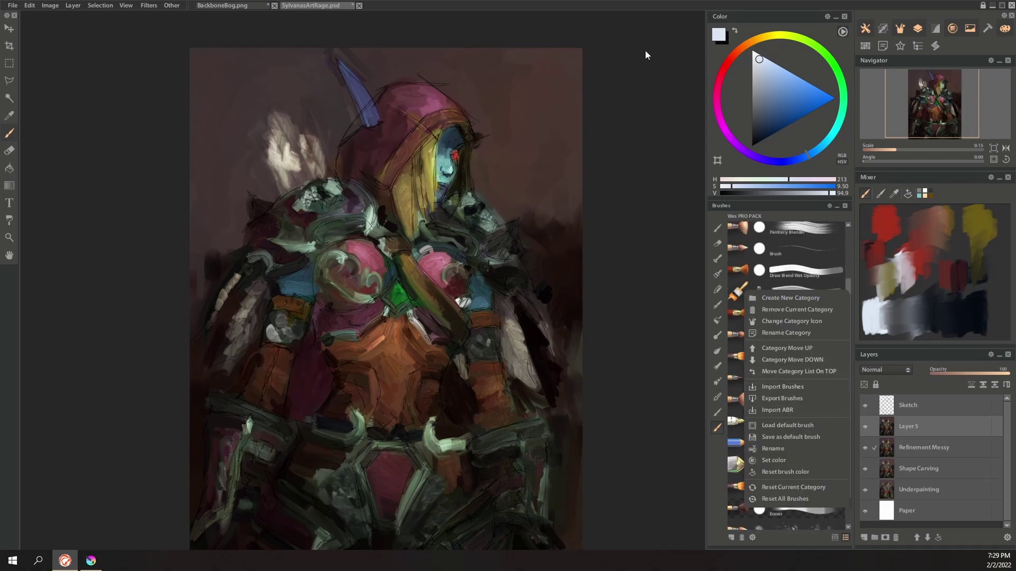
pyautogui.click(523, 13)
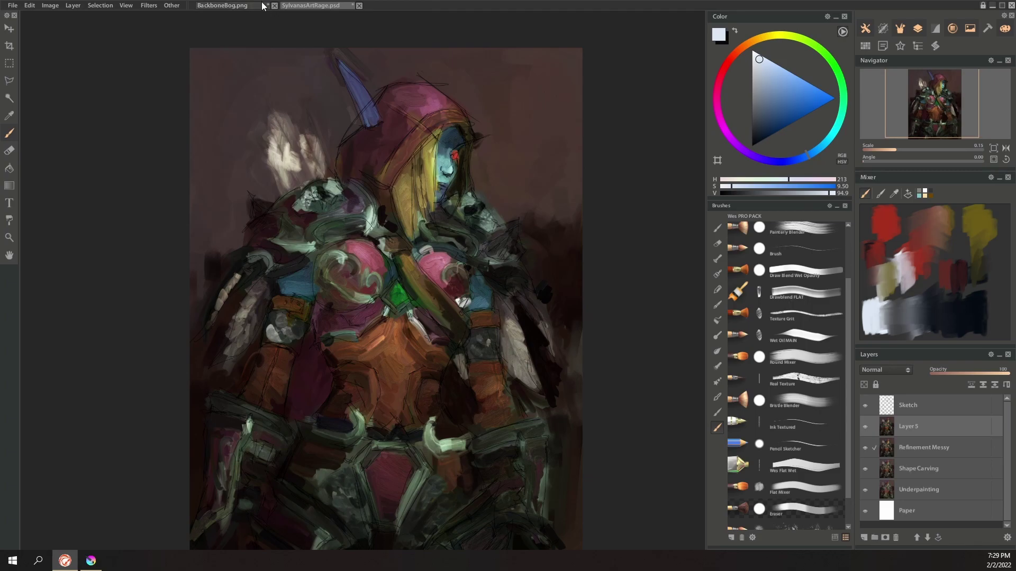
# Step: Examine the bristle brushwork on the orange torso armour and green gem of the SylvanasArtRage.psd painting up close
pyautogui.scroll(8, 394, 370)
pyautogui.scroll(4, 402, 407)
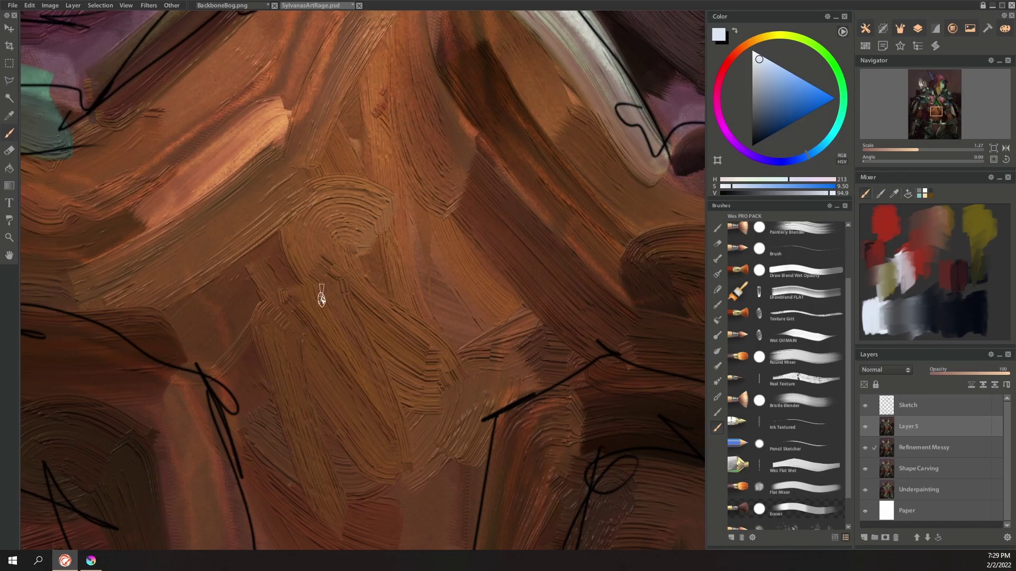
pyautogui.scroll(-2, 335, 286)
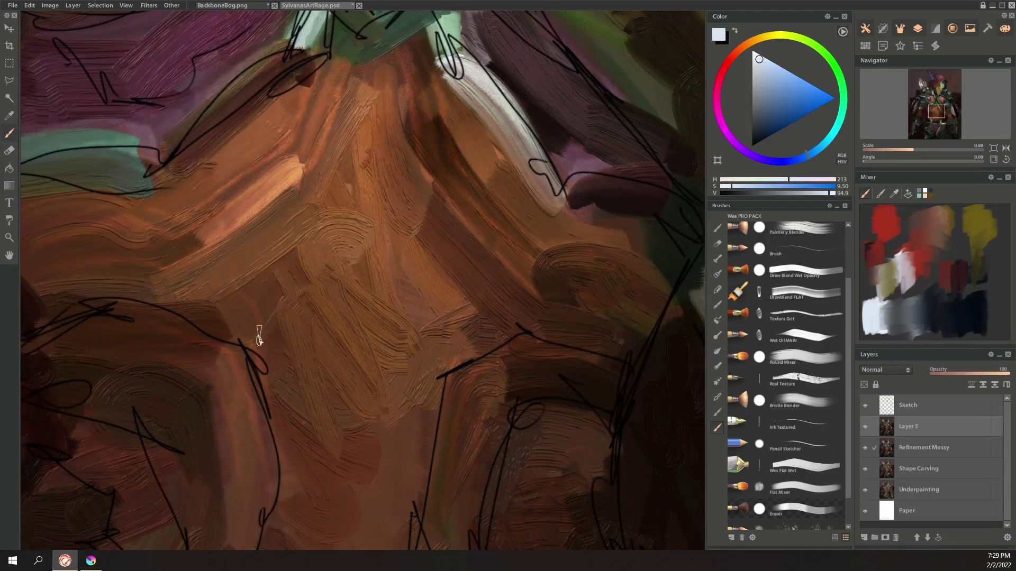
pyautogui.scroll(-3, 399, 351)
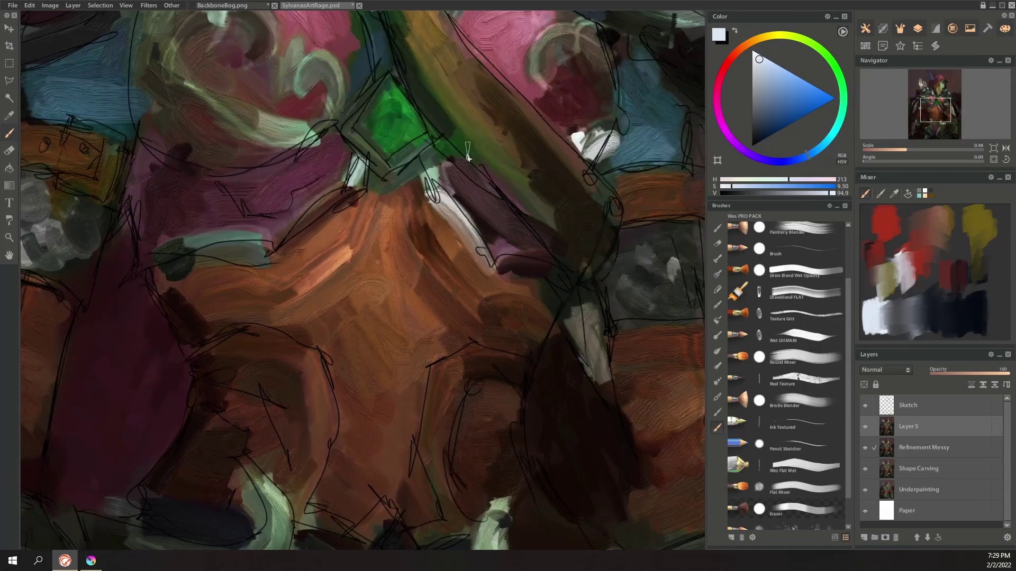
pyautogui.scroll(-3, 473, 152)
# Step: Switch to the BackboneBog.png painting and examine the brushwork on the dark trees and the smaller rider
pyautogui.click(206, 10)
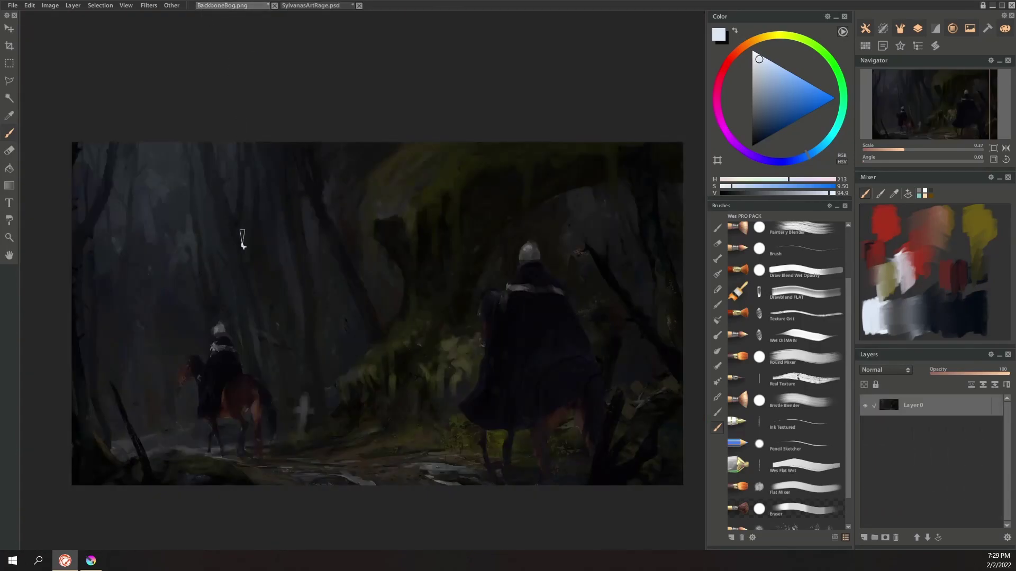
pyautogui.scroll(6, 281, 283)
pyautogui.scroll(2, 345, 354)
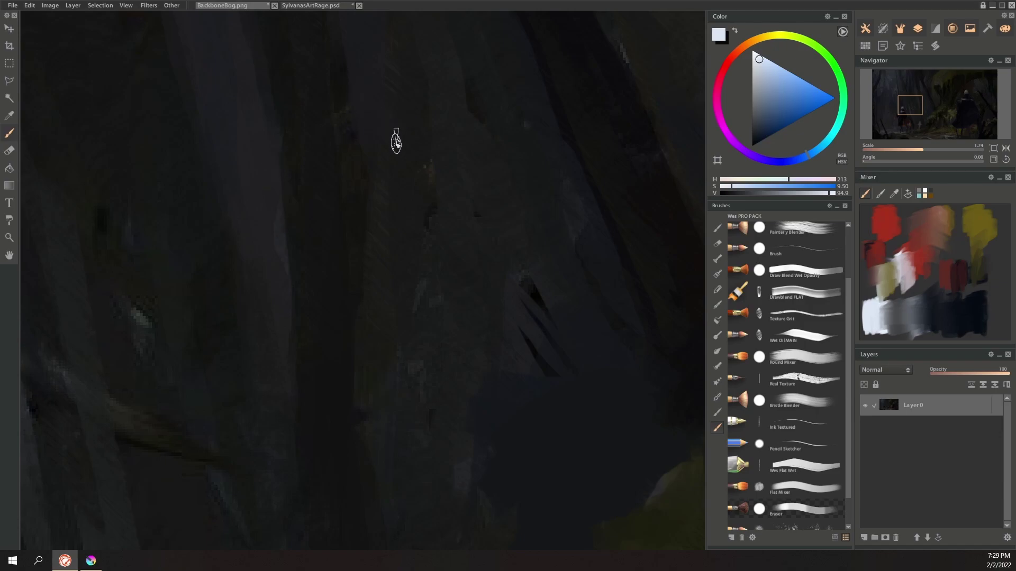
pyautogui.scroll(-3, 439, 381)
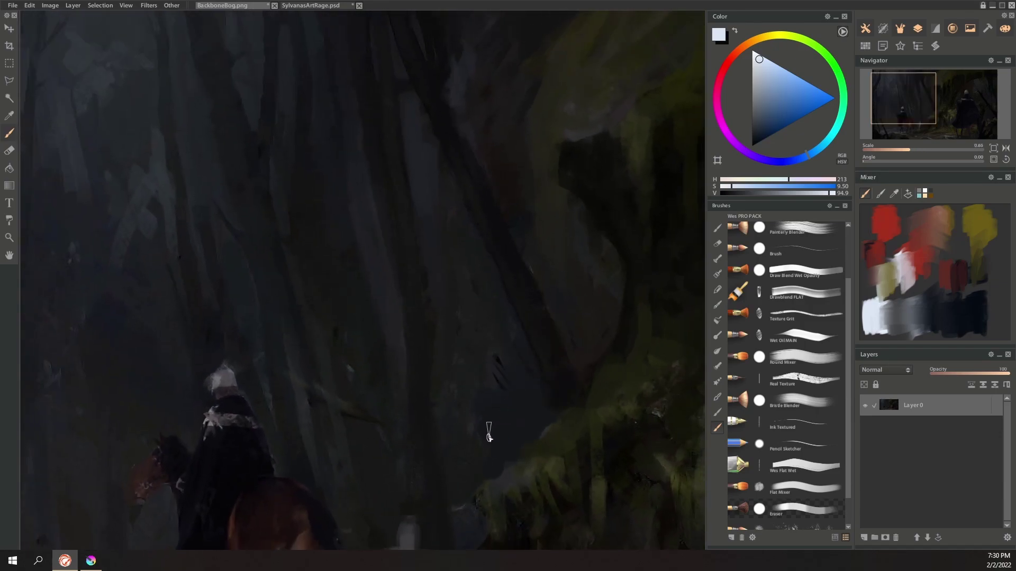
pyautogui.scroll(3, 116, 222)
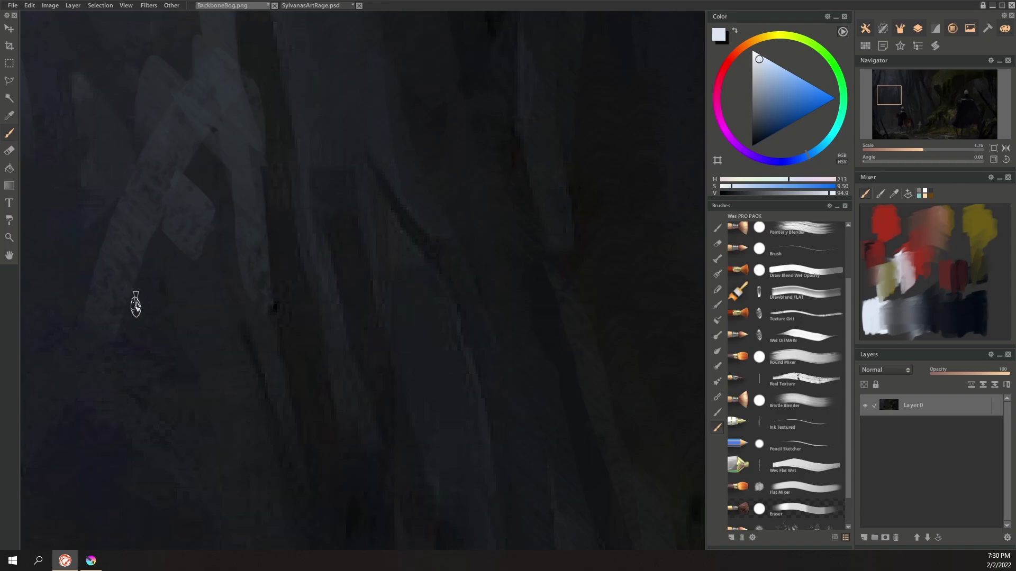
pyautogui.scroll(-2, 251, 332)
pyautogui.scroll(-6, 251, 332)
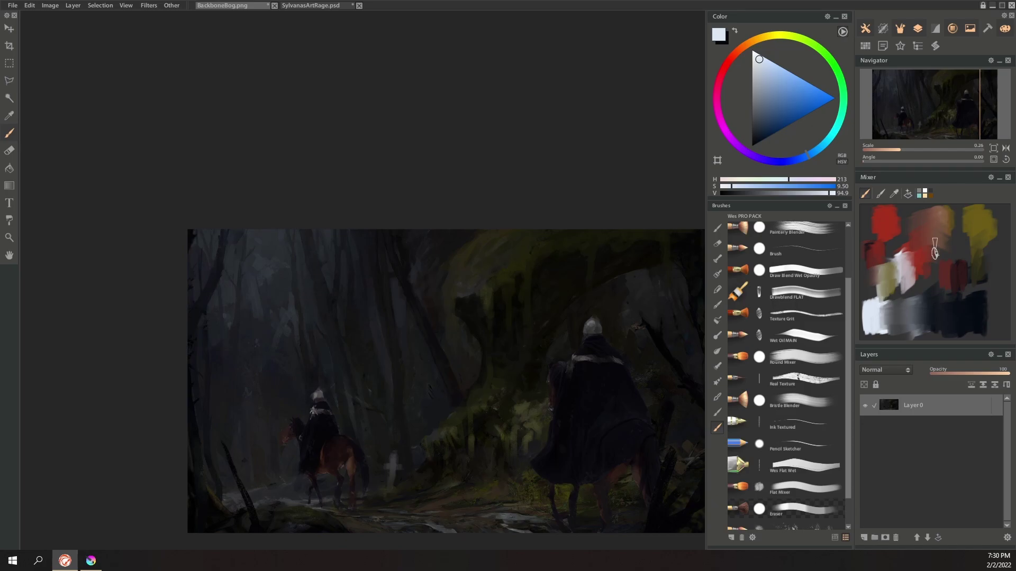
# Step: Sample a dark olive green from the mossy area of the painting and dab it over the mixer's red patches
pyautogui.keyDown('alt'); pyautogui.click(512, 267); pyautogui.keyUp('alt')
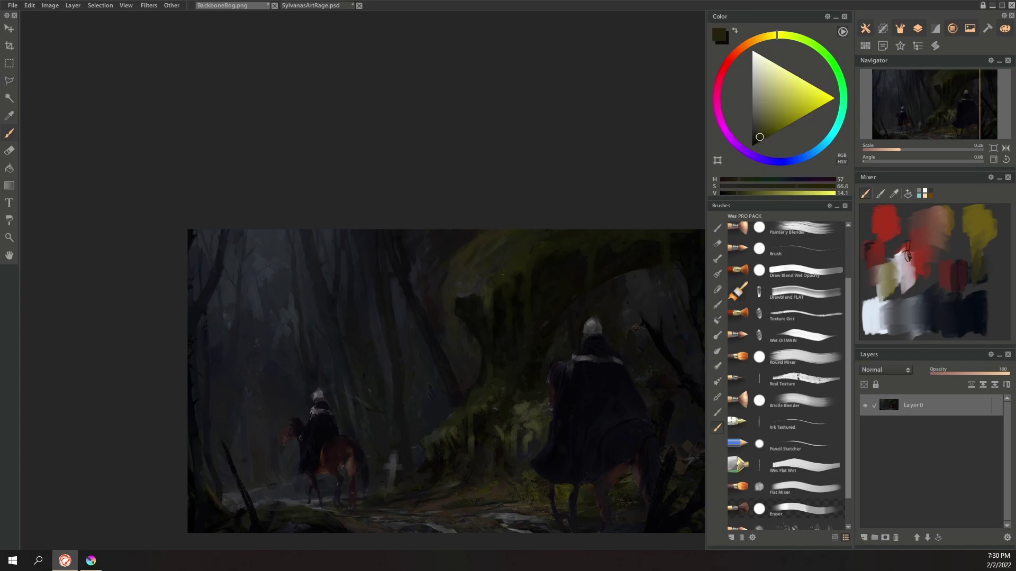
pyautogui.moveTo(923, 221)
pyautogui.mouseDown()
pyautogui.moveTo(901, 245)
pyautogui.moveTo(925, 223)
pyautogui.moveTo(912, 233)
pyautogui.moveTo(911, 222)
pyautogui.moveTo(930, 238)
pyautogui.mouseUp()
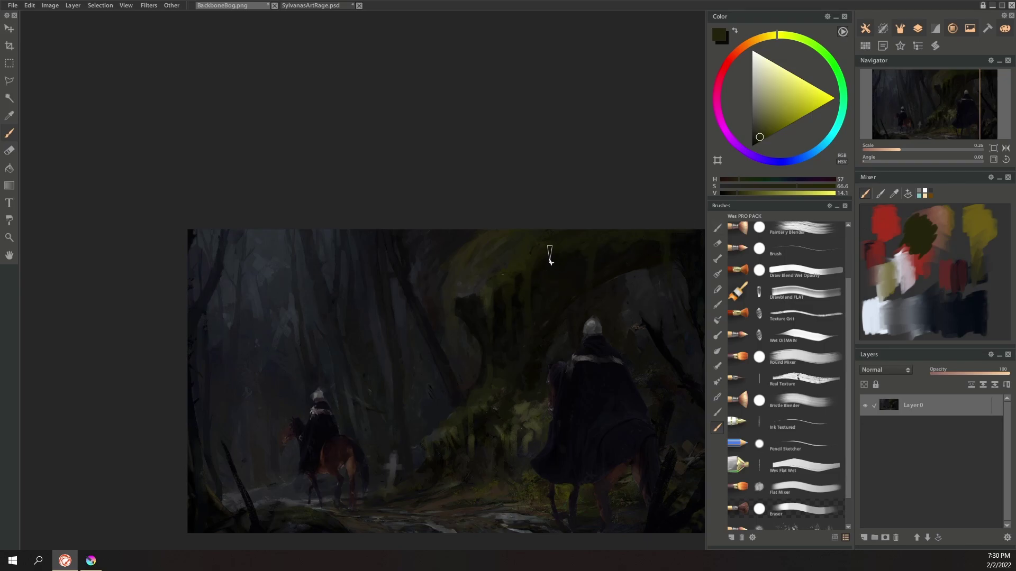
pyautogui.press('alt')
# Step: Paint the mixer's red into the green patch, blend them with the second mixer brush and sample the dark reddish brown mix
pyautogui.keyDown('alt'); pyautogui.click(888, 215); pyautogui.keyUp('alt')
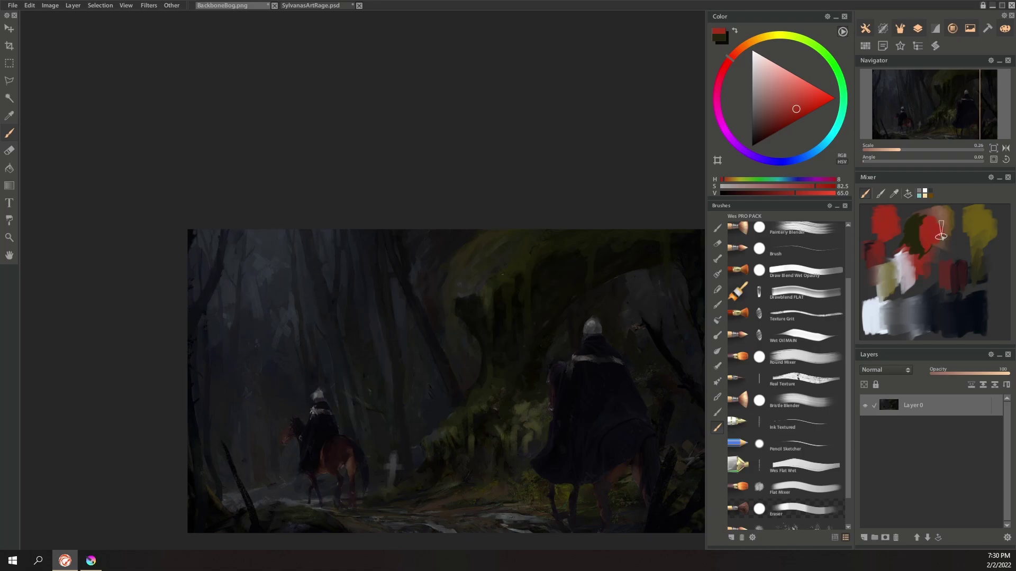
pyautogui.click(881, 194)
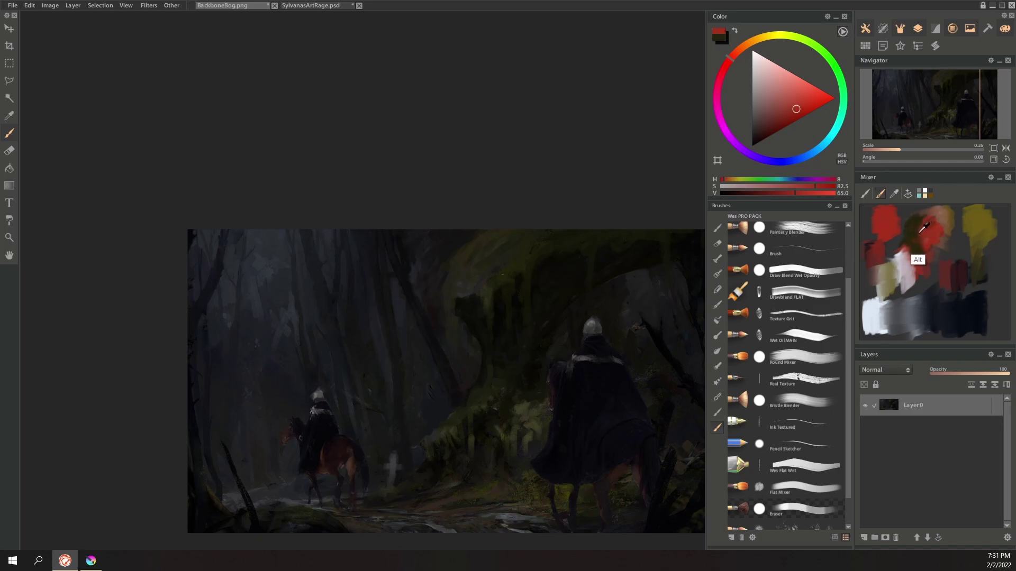
pyautogui.keyDown('alt'); pyautogui.click(921, 228); pyautogui.keyUp('alt')
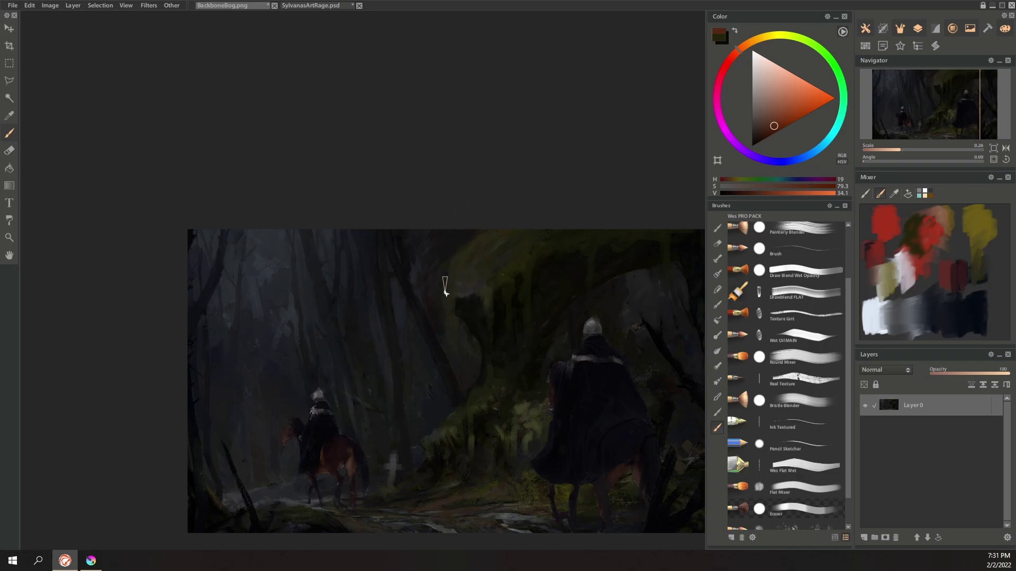
# Step: With the Real Texture brush, paint orange-red, yellow and peach test strokes on the mossy overhang using colours sampled from the mixer
pyautogui.click(814, 388)
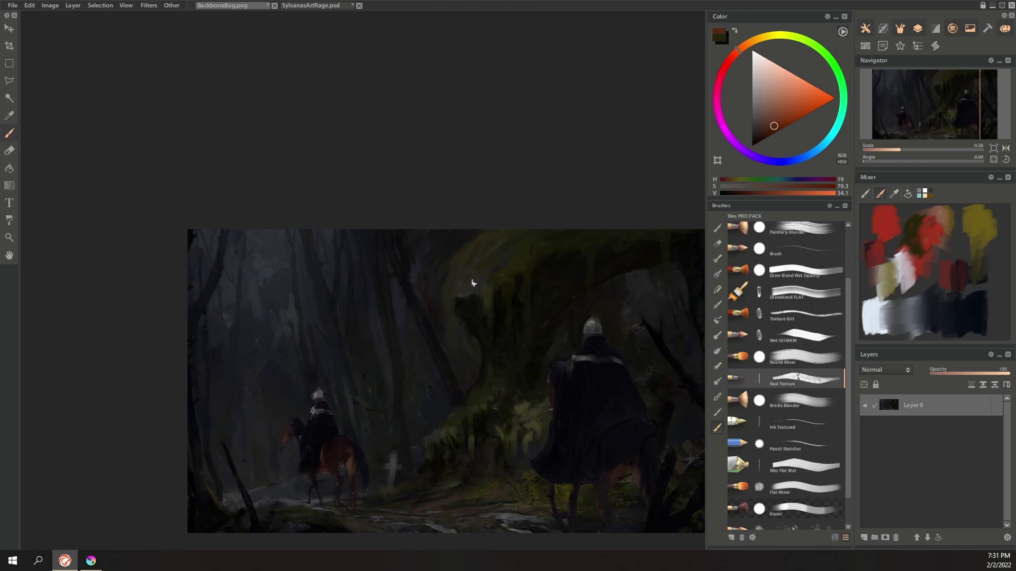
pyautogui.moveTo(463, 284); pyautogui.dragTo(497, 256)
pyautogui.keyDown('alt'); pyautogui.click(976, 224); pyautogui.keyUp('alt')
pyautogui.moveTo(534, 247); pyautogui.dragTo(516, 274)
pyautogui.keyDown('alt'); pyautogui.click(942, 217); pyautogui.keyUp('alt')
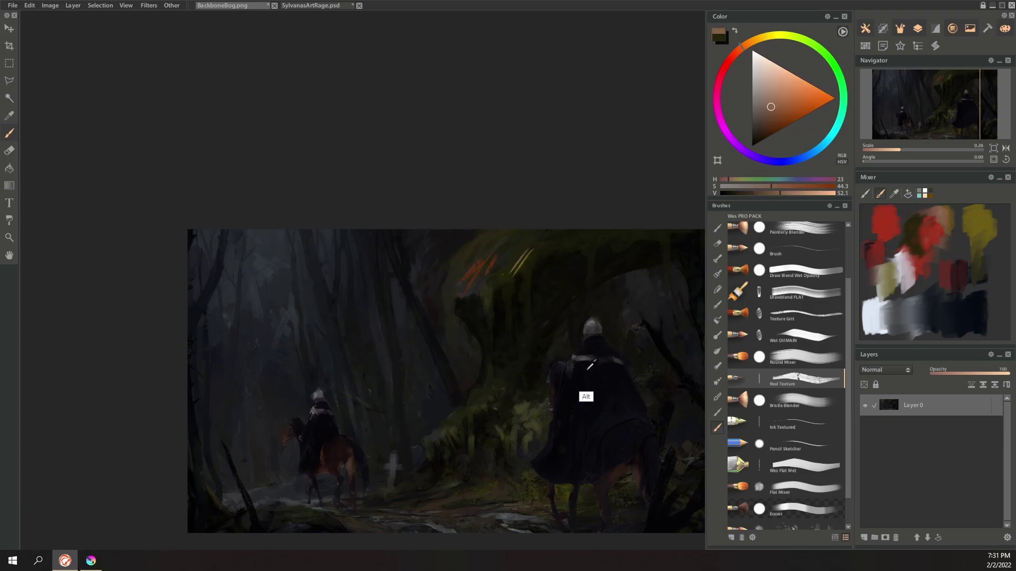
# Step: Paint textured strokes in the rider's dark cloak colour, pale grey and red across the mixer's lower half, sampling each colour first
pyautogui.keyDown('alt'); pyautogui.click(587, 396); pyautogui.keyUp('alt')
pyautogui.moveTo(911, 267)
pyautogui.mouseDown()
pyautogui.moveTo(912, 297)
pyautogui.moveTo(914, 273)
pyautogui.moveTo(918, 315)
pyautogui.moveTo(936, 267)
pyautogui.moveTo(945, 304)
pyautogui.moveTo(922, 313)
pyautogui.moveTo(959, 285)
pyautogui.moveTo(901, 273)
pyautogui.mouseUp()
pyautogui.keyDown('alt'); pyautogui.click(883, 311); pyautogui.keyUp('alt')
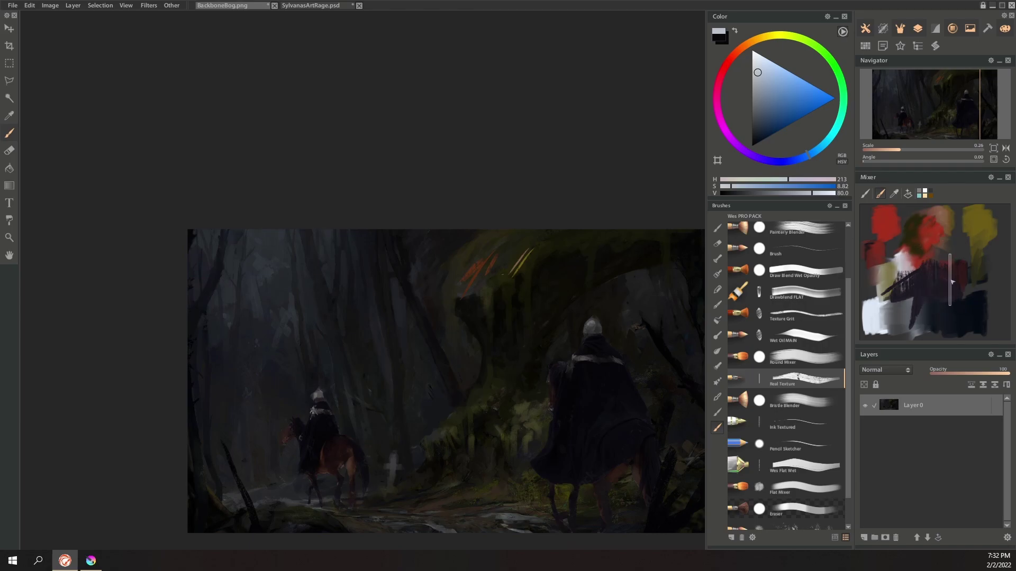
pyautogui.keyDown('alt'); pyautogui.click(929, 257); pyautogui.keyUp('alt')
pyautogui.moveTo(932, 273)
pyautogui.mouseDown()
pyautogui.moveTo(923, 332)
pyautogui.moveTo(941, 325)
pyautogui.moveTo(925, 288)
pyautogui.moveTo(902, 306)
pyautogui.moveTo(964, 306)
pyautogui.moveTo(928, 323)
pyautogui.moveTo(984, 311)
pyautogui.moveTo(984, 284)
pyautogui.moveTo(968, 328)
pyautogui.moveTo(968, 310)
pyautogui.moveTo(997, 325)
pyautogui.mouseUp()
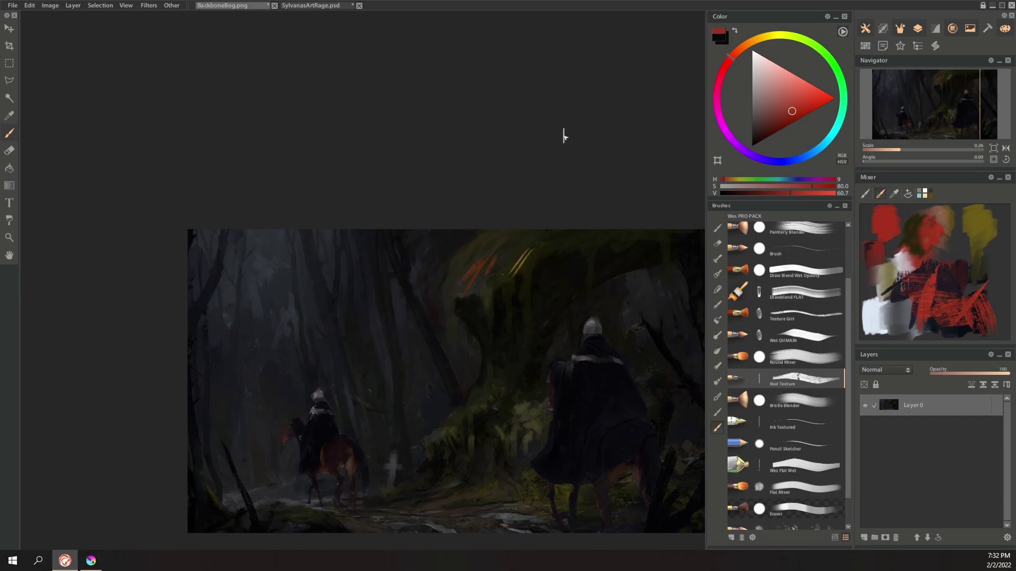
# Step: Compare the BackboneBog.png painting and its new test strokes at several zoom levels
pyautogui.scroll(-4, 410, 281)
pyautogui.moveTo(469, 340)
pyautogui.mouseDown()
pyautogui.moveTo(333, 238)
pyautogui.moveTo(363, 296)
pyautogui.mouseUp()
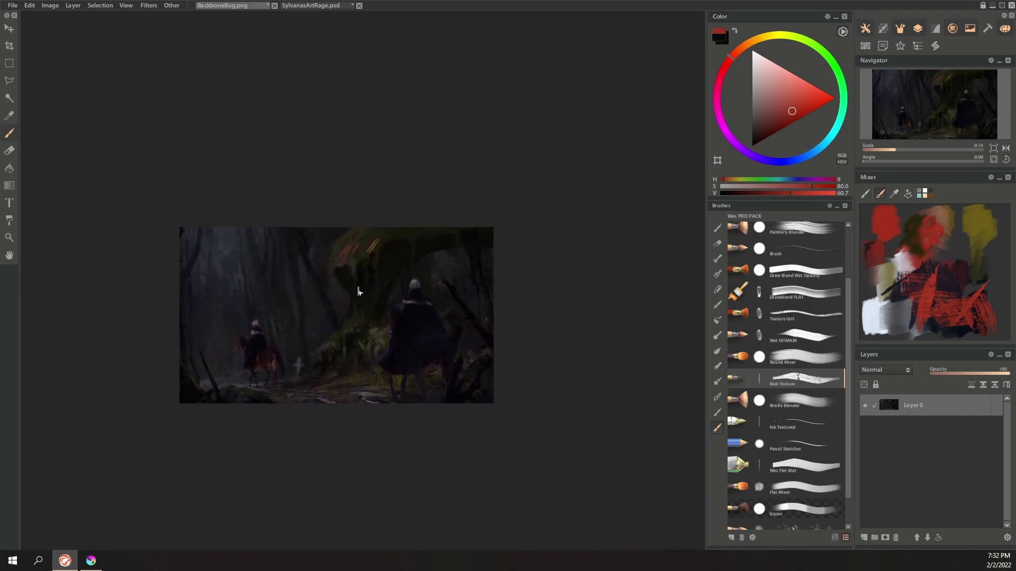
pyautogui.scroll(7, 354, 269)
pyautogui.moveTo(306, 266)
pyautogui.mouseDown()
pyautogui.moveTo(449, 209)
pyautogui.moveTo(383, 197)
pyautogui.mouseUp()
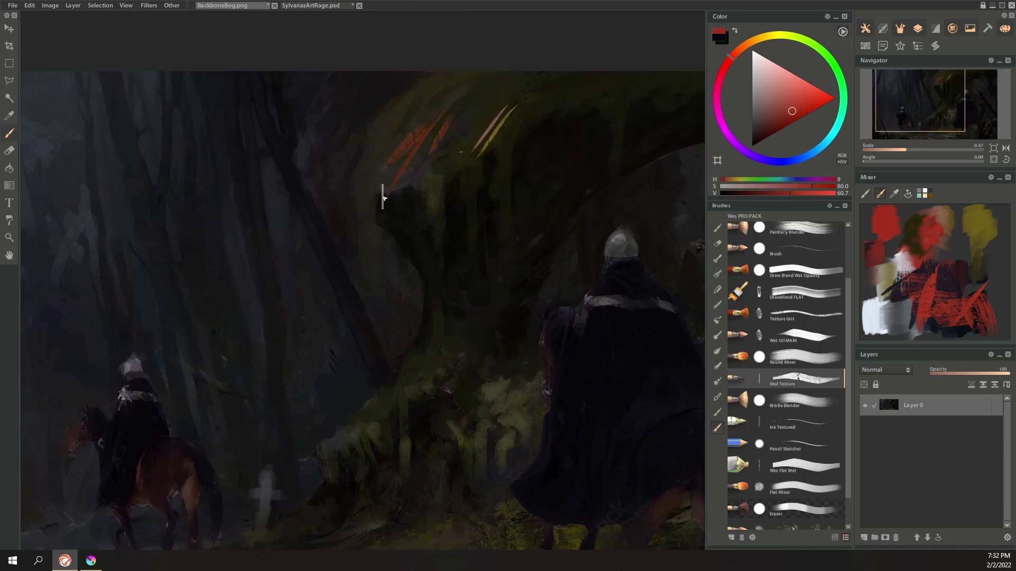
pyautogui.scroll(-2, 382, 197)
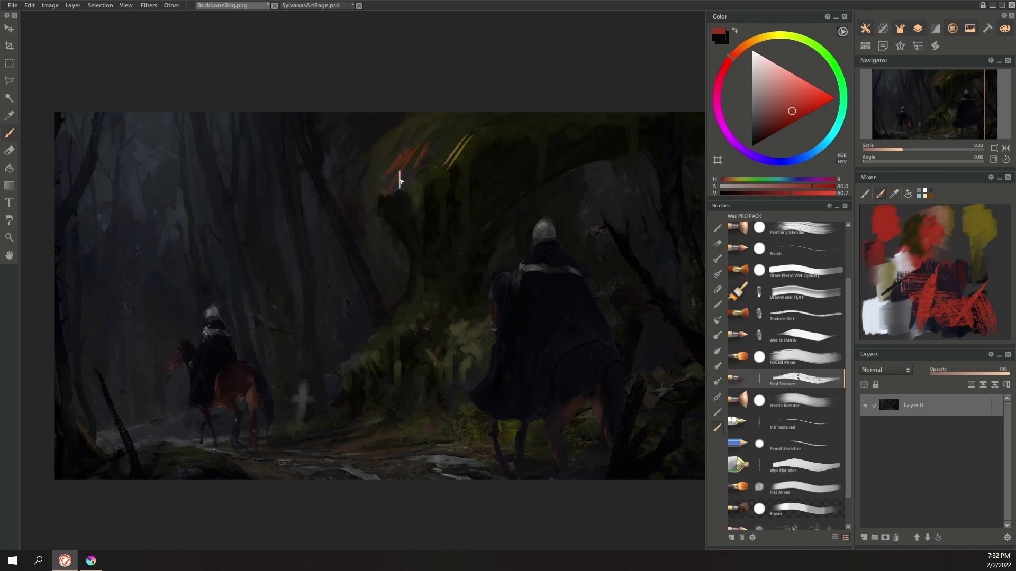
pyautogui.scroll(-2, 400, 182)
pyautogui.scroll(4, 399, 174)
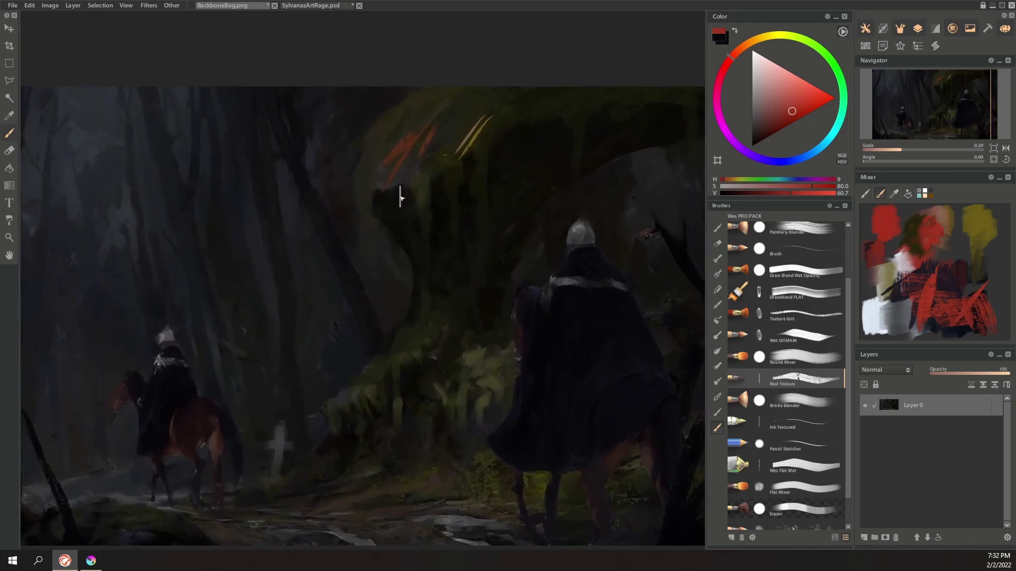
pyautogui.scroll(1, 400, 198)
pyautogui.scroll(-4, 401, 198)
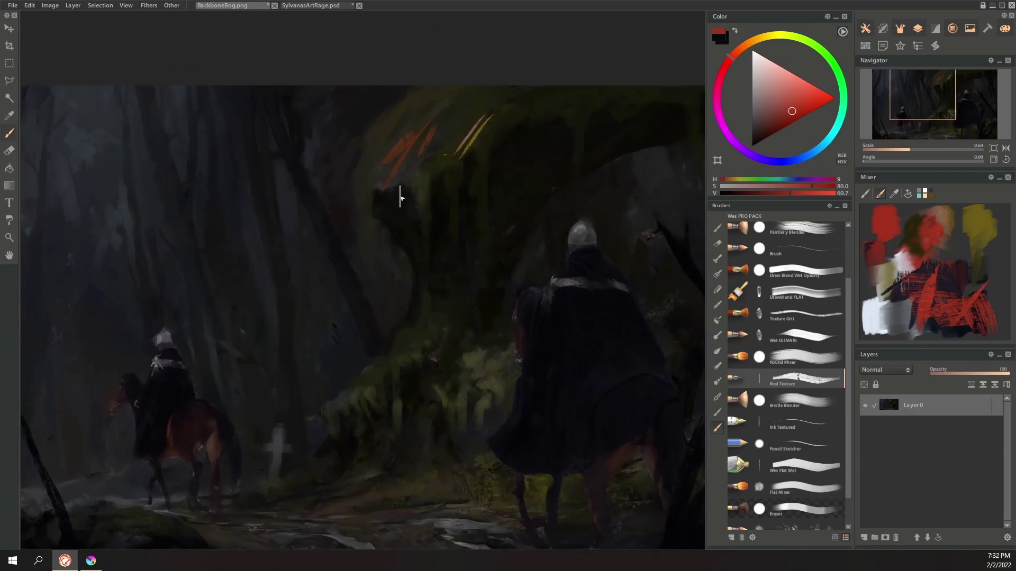
# Step: Inspect the texture of the red and yellow test strokes and the forest's pale tree trunks at close range
pyautogui.scroll(8, 400, 199)
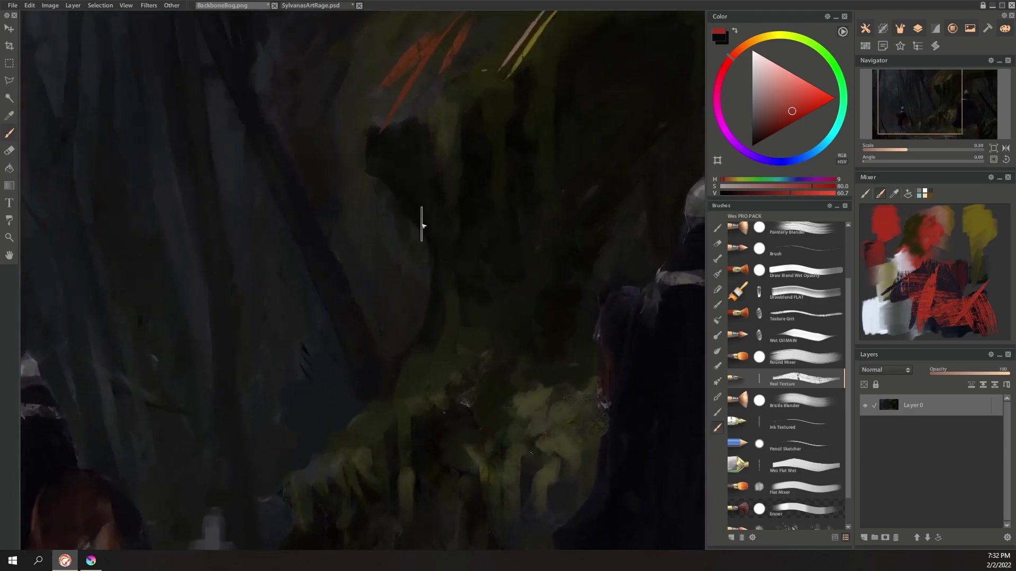
pyautogui.scroll(-5, 469, 153)
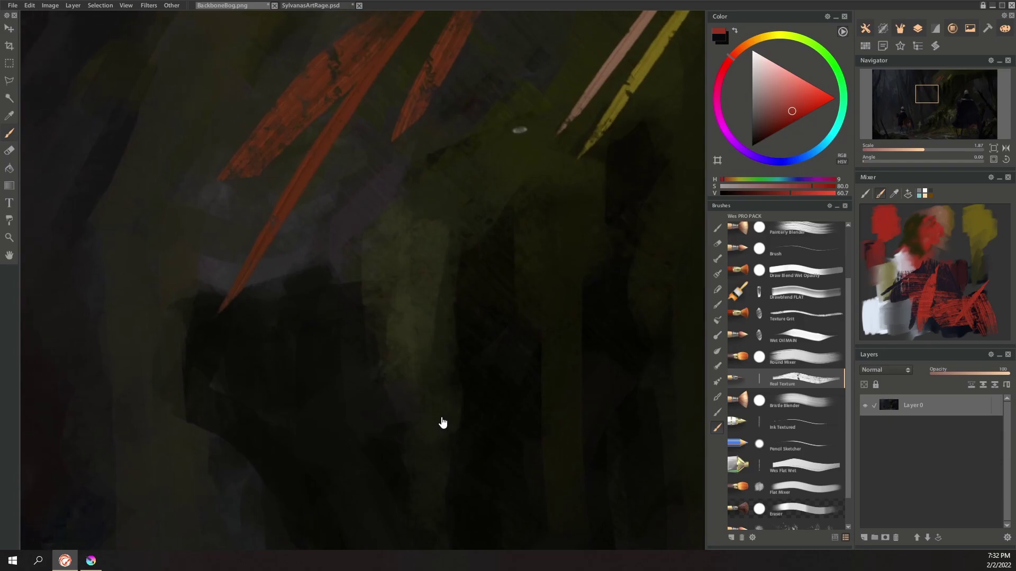
pyautogui.scroll(-2, 466, 263)
pyautogui.moveTo(307, 319); pyautogui.dragTo(635, 170)
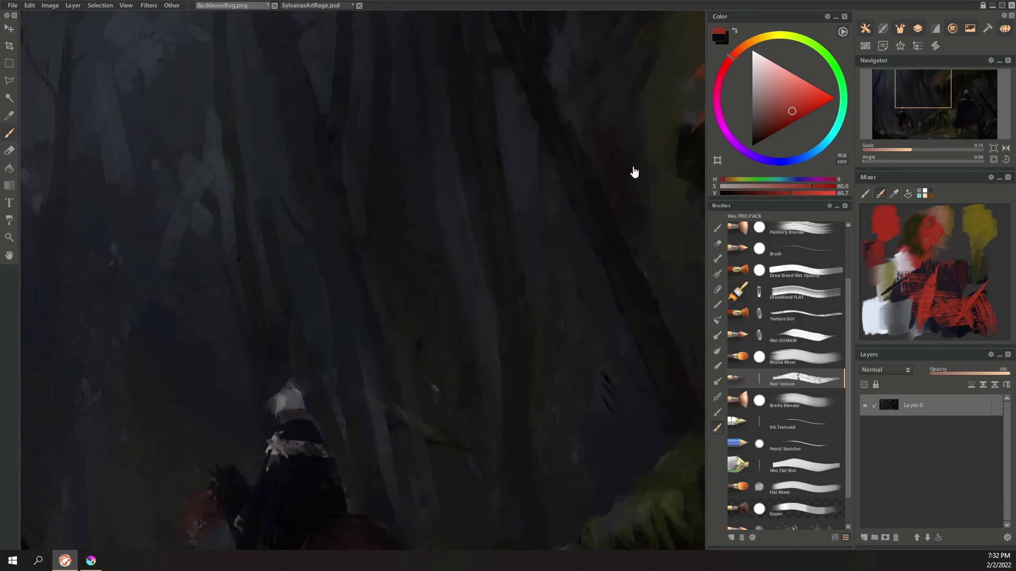
pyautogui.moveTo(201, 263)
pyautogui.mouseDown()
pyautogui.moveTo(448, 233)
pyautogui.moveTo(478, 379)
pyautogui.mouseUp()
pyautogui.scroll(7, 402, 227)
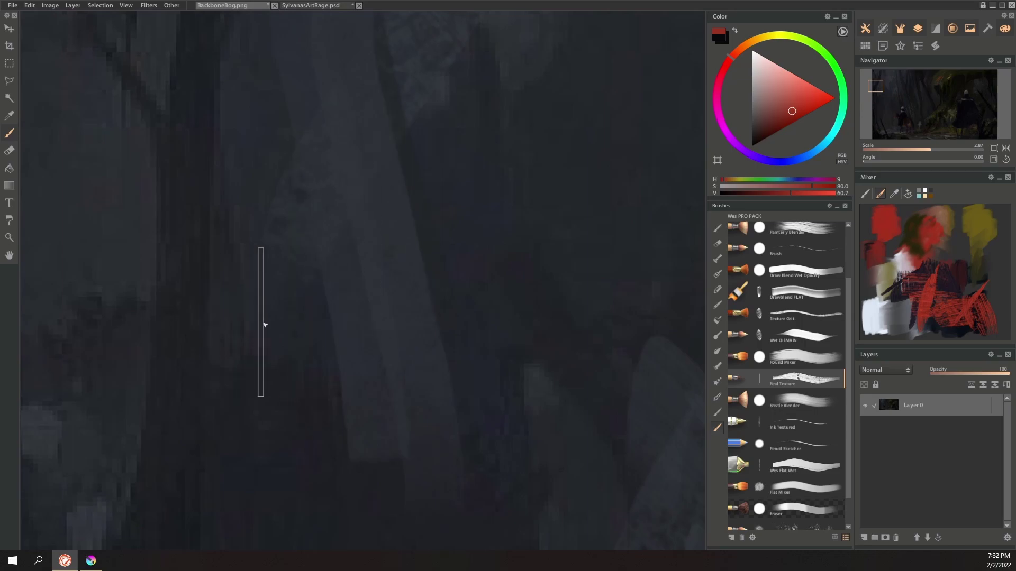
# Step: Inspect the BackboneBog.png forest scene from the dark tree trunks out to the riders and the lit mossy overhang
pyautogui.scroll(-4, 220, 336)
pyautogui.scroll(-6, 393, 349)
pyautogui.moveTo(513, 421); pyautogui.dragTo(261, 128)
pyautogui.moveTo(437, 324); pyautogui.dragTo(215, 146)
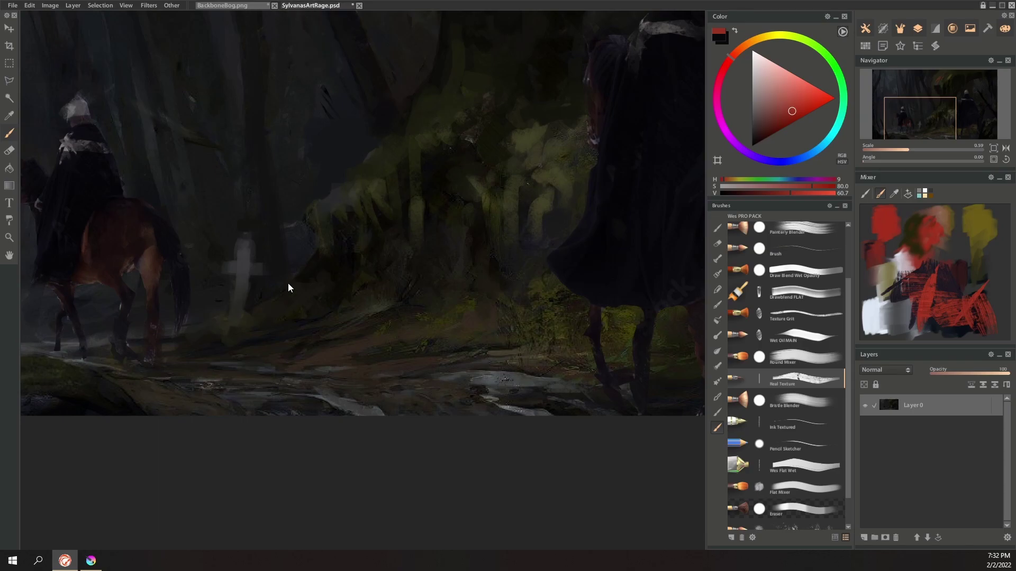
# Step: Examine the hooded archer in SylvanasArtRage.psd, first as a full figure and then at closer range
pyautogui.scroll(-5, 324, 325)
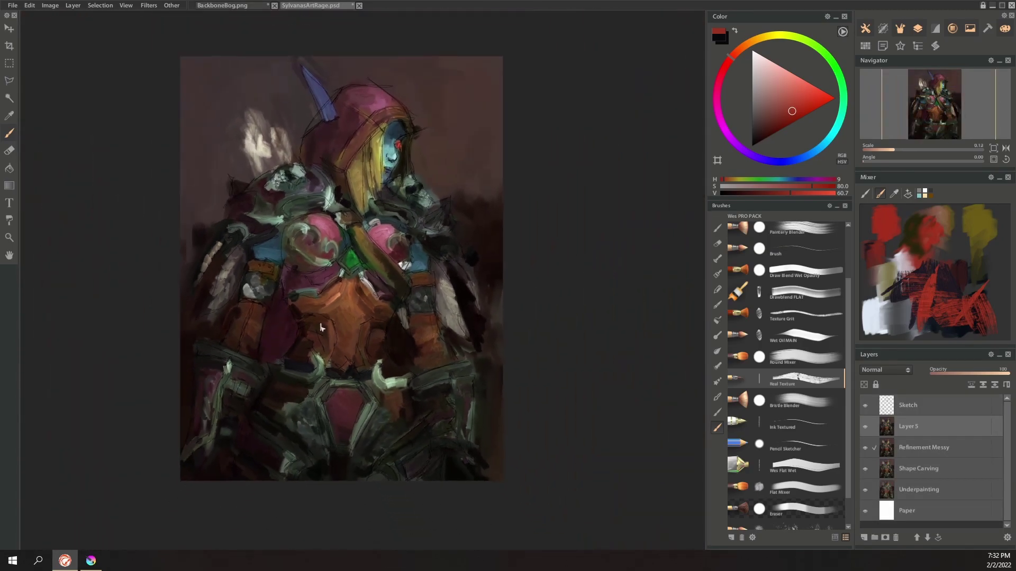
pyautogui.scroll(2, 320, 328)
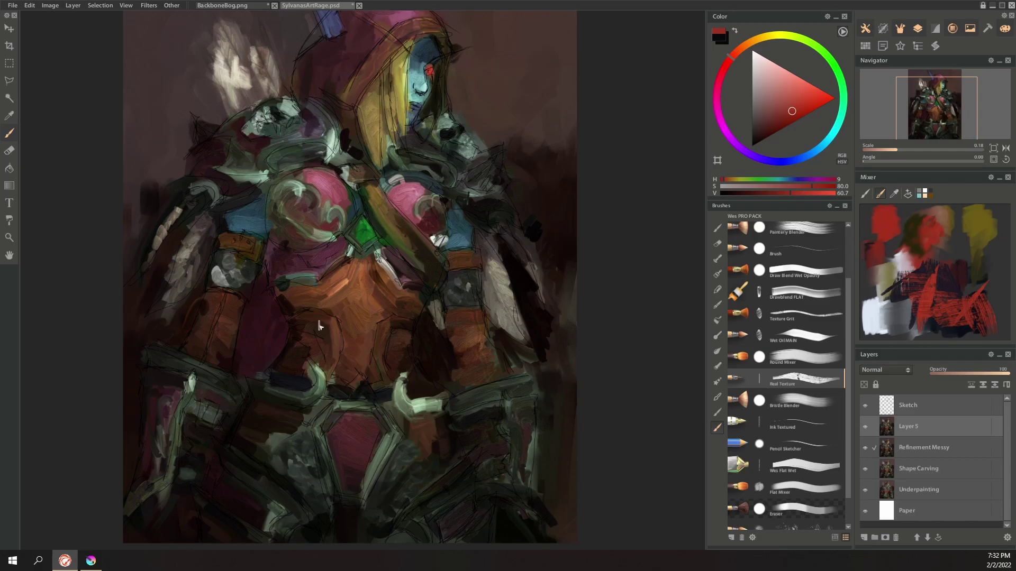
pyautogui.scroll(-3, 303, 223)
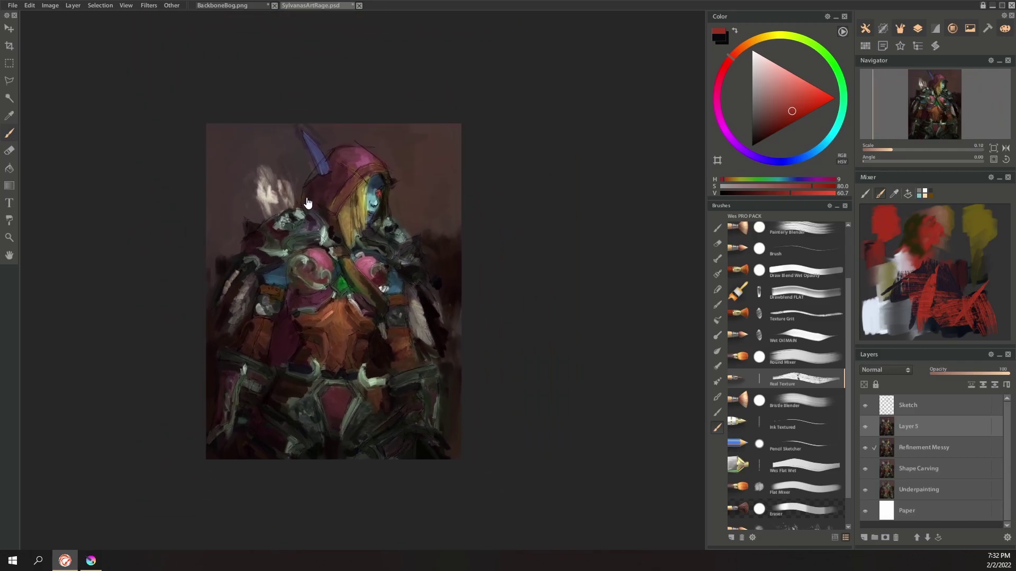
pyautogui.scroll(3, 317, 219)
pyautogui.moveTo(313, 283); pyautogui.dragTo(305, 261)
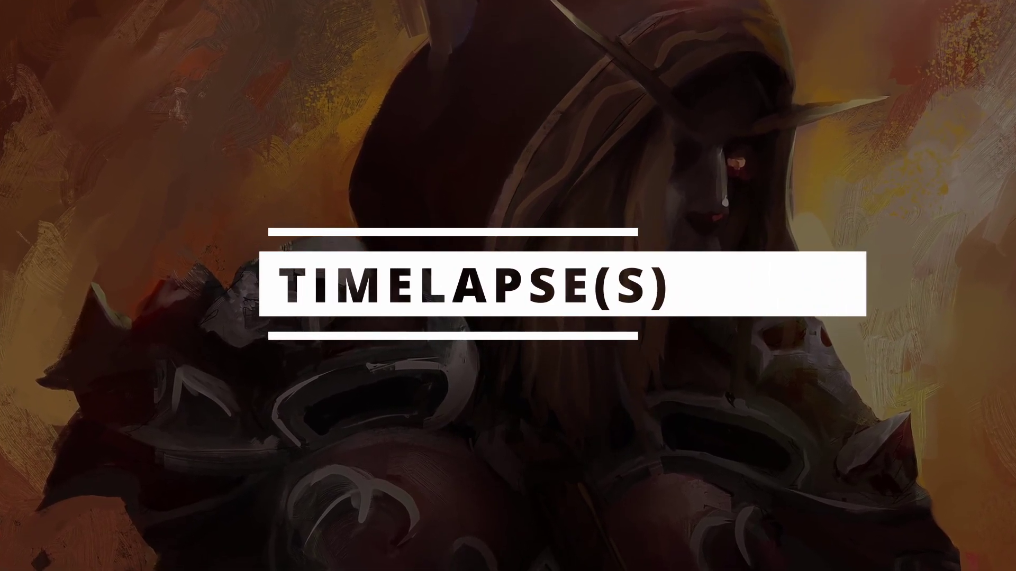
# Step: Examine the reference board's castle scene and the hooded archer's skull-covered shoulder armour up close
pyautogui.moveTo(411, 107); pyautogui.dragTo(488, 104)
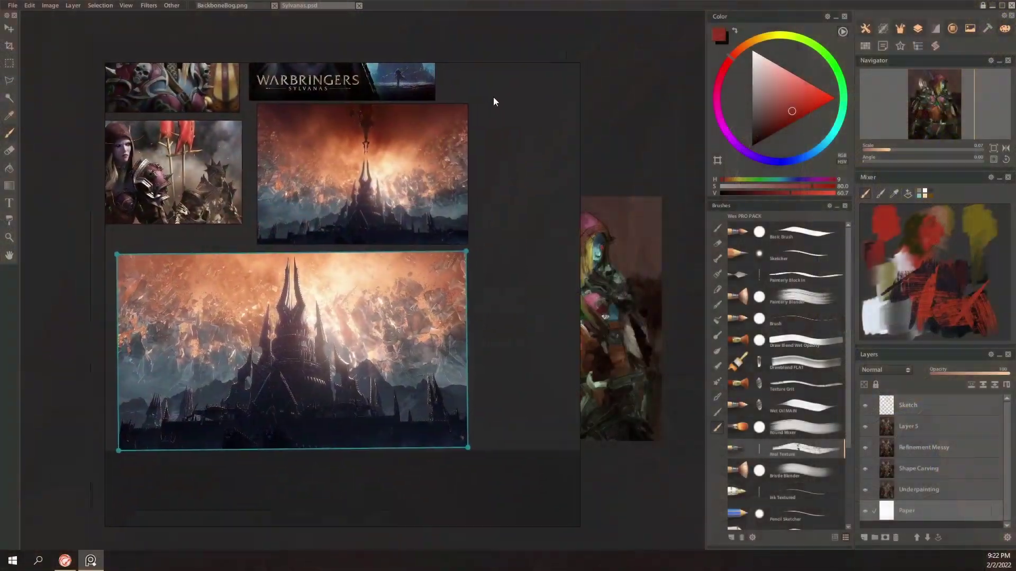
pyautogui.scroll(5, 342, 217)
pyautogui.scroll(-5, 338, 254)
pyautogui.scroll(8, 240, 245)
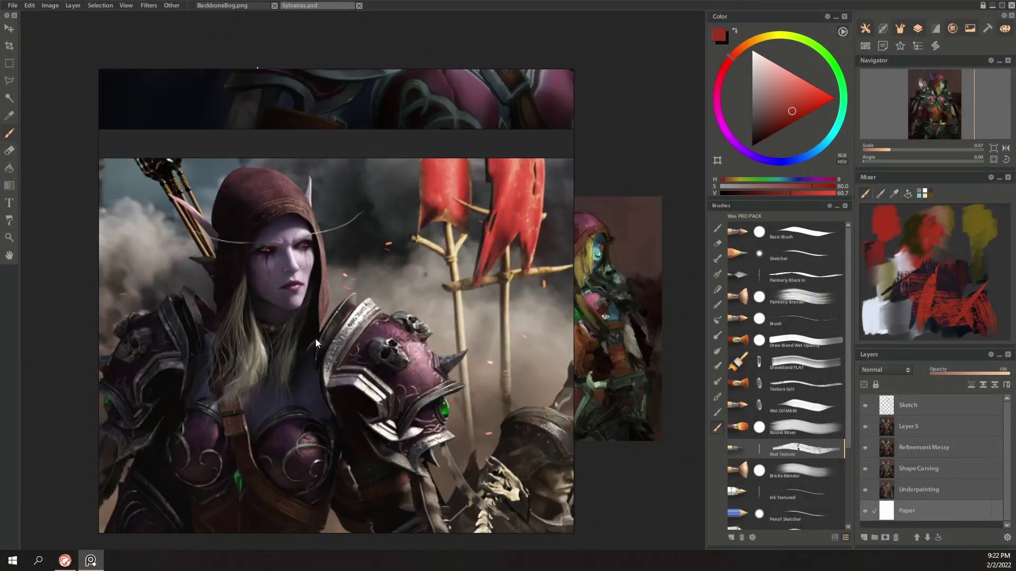
pyautogui.scroll(3, 315, 341)
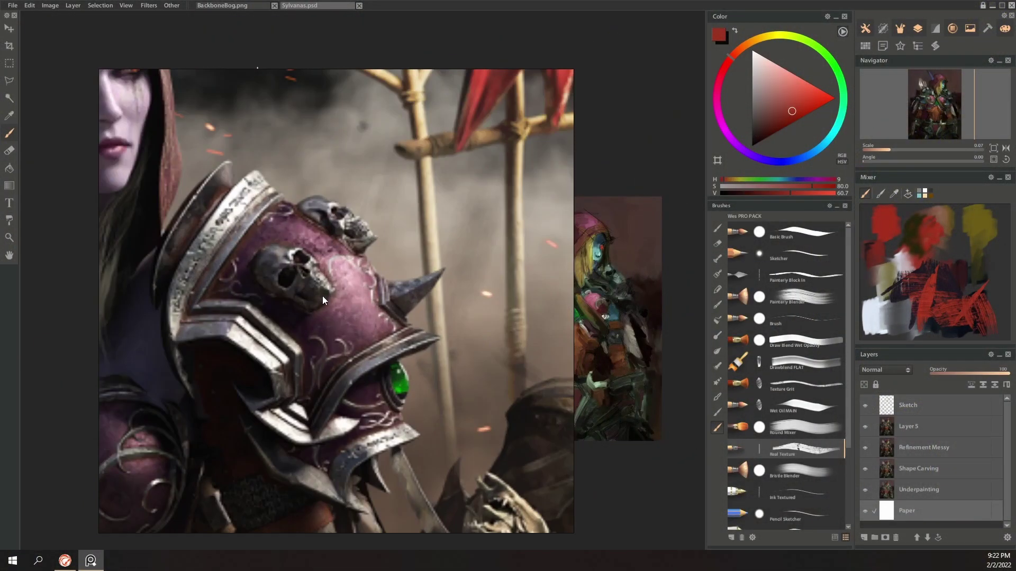
pyautogui.scroll(-8, 339, 291)
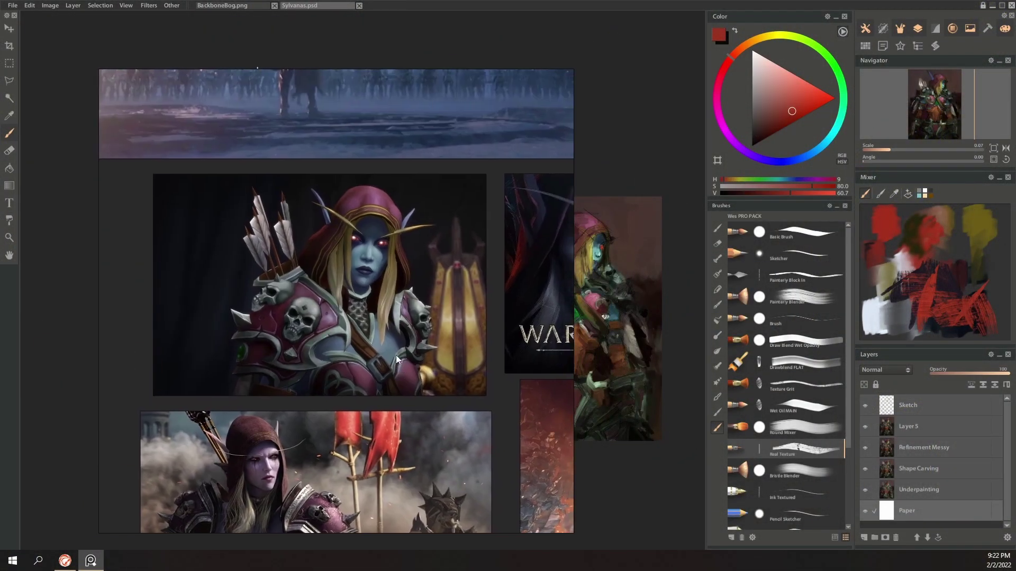
# Step: Study the blue-skinned archer portrait's face, hood and armour, moving the reference board aside to compare it with the painting
pyautogui.scroll(4, 365, 322)
pyautogui.moveTo(480, 151); pyautogui.dragTo(394, 163)
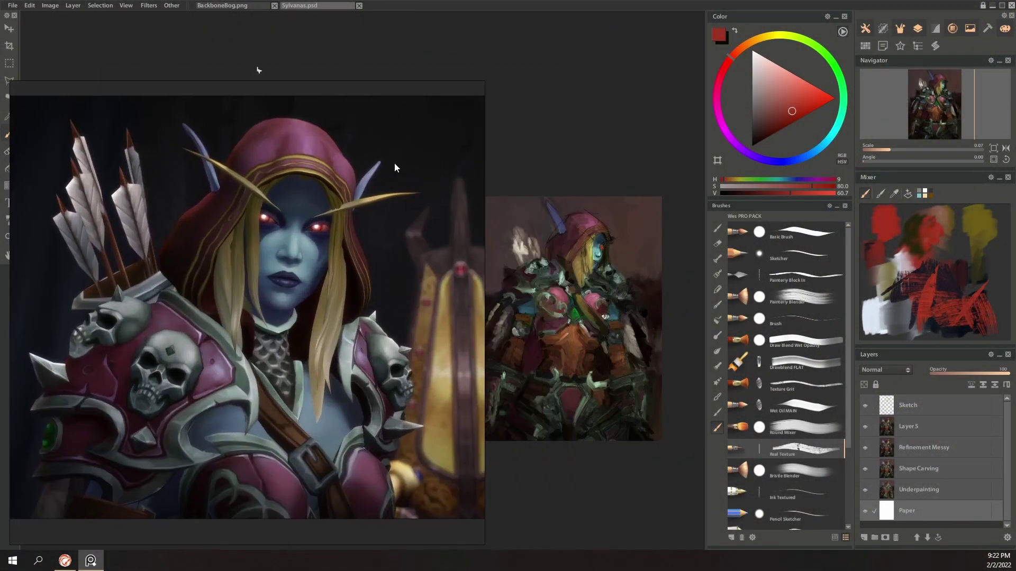
pyautogui.scroll(8, 604, 253)
pyautogui.scroll(-3, 290, 214)
pyautogui.moveTo(289, 214); pyautogui.dragTo(193, 236)
pyautogui.scroll(-2, 566, 258)
pyautogui.scroll(3, 416, 250)
pyautogui.moveTo(415, 250); pyautogui.dragTo(182, 279)
pyautogui.scroll(-5, 332, 261)
# Step: Study the full-body archer reference with the bow, then close the reference board
pyautogui.moveTo(331, 260); pyautogui.dragTo(278, 417)
pyautogui.scroll(5, 421, 176)
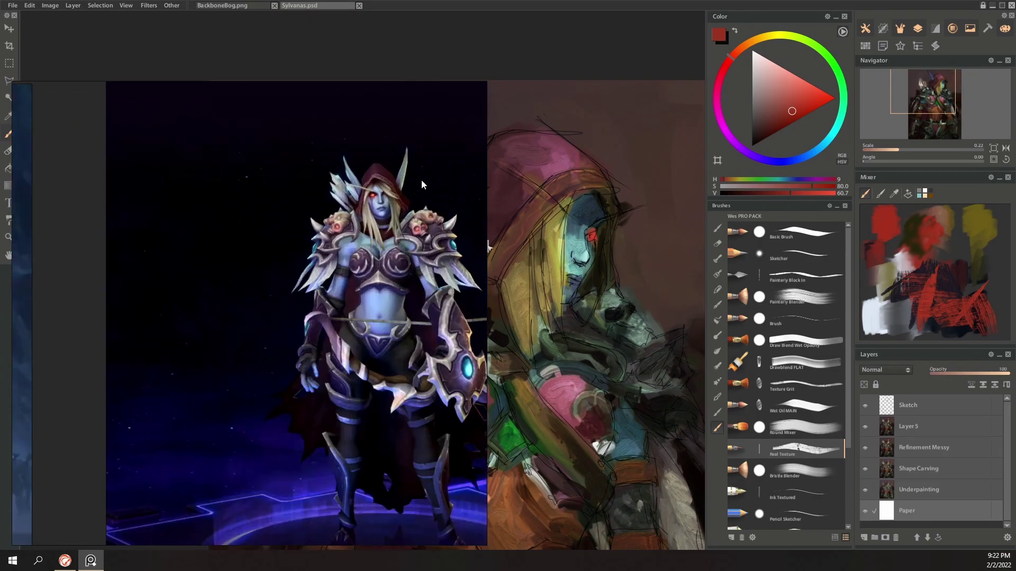
pyautogui.moveTo(337, 242); pyautogui.dragTo(377, 263)
pyautogui.moveTo(387, 183); pyautogui.dragTo(226, 193)
pyautogui.scroll(-4, 226, 193)
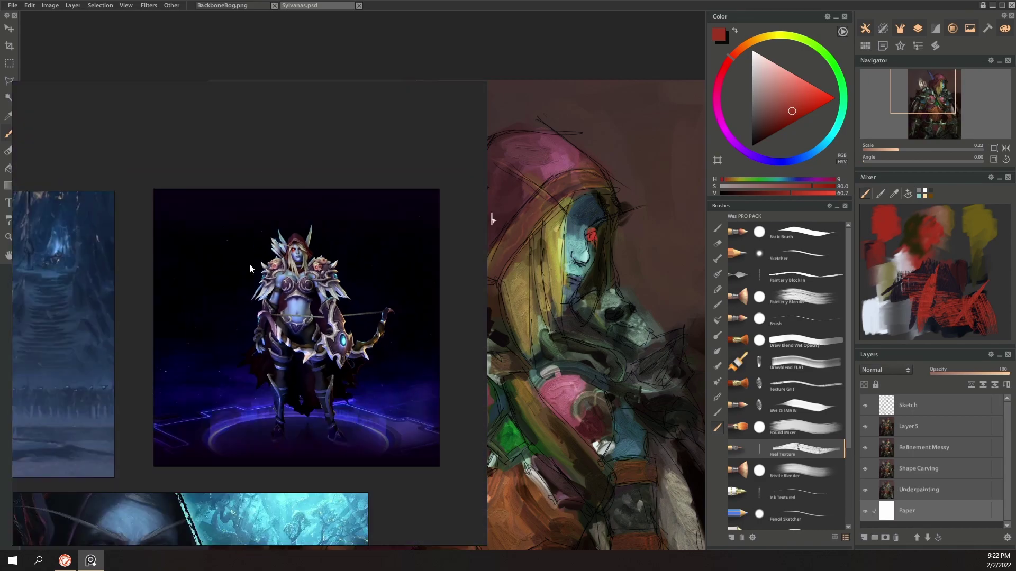
pyautogui.scroll(3, 126, 261)
pyautogui.scroll(-4, 321, 346)
pyautogui.press('Escape')
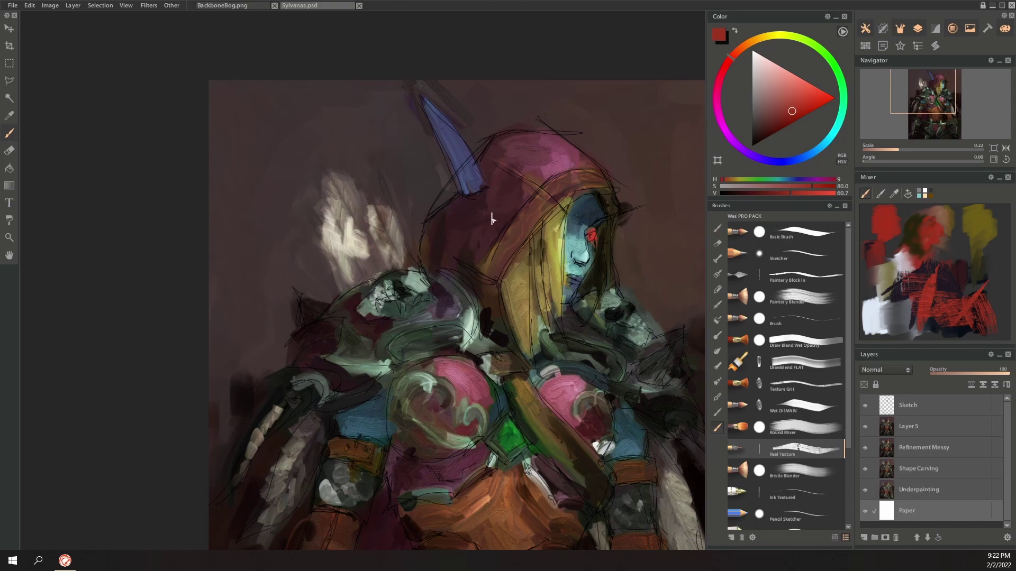
# Step: Select Layer 5 and paint the hood's upper outline beside the blue spike with dark brown sampled from the background
pyautogui.click(899, 427)
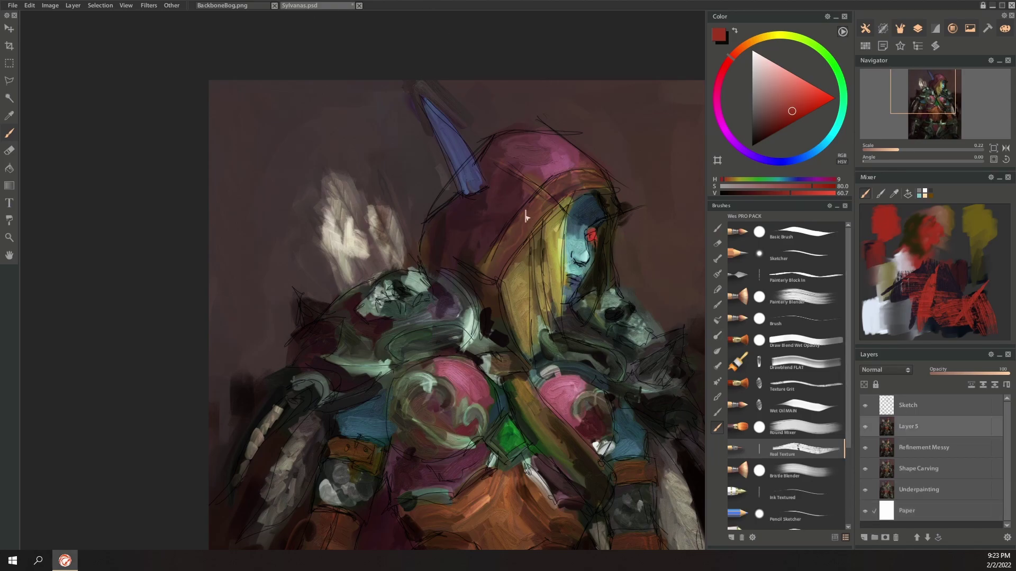
pyautogui.keyDown('alt'); pyautogui.click(490, 121); pyautogui.keyUp('alt')
pyautogui.moveTo(492, 133); pyautogui.dragTo(476, 151)
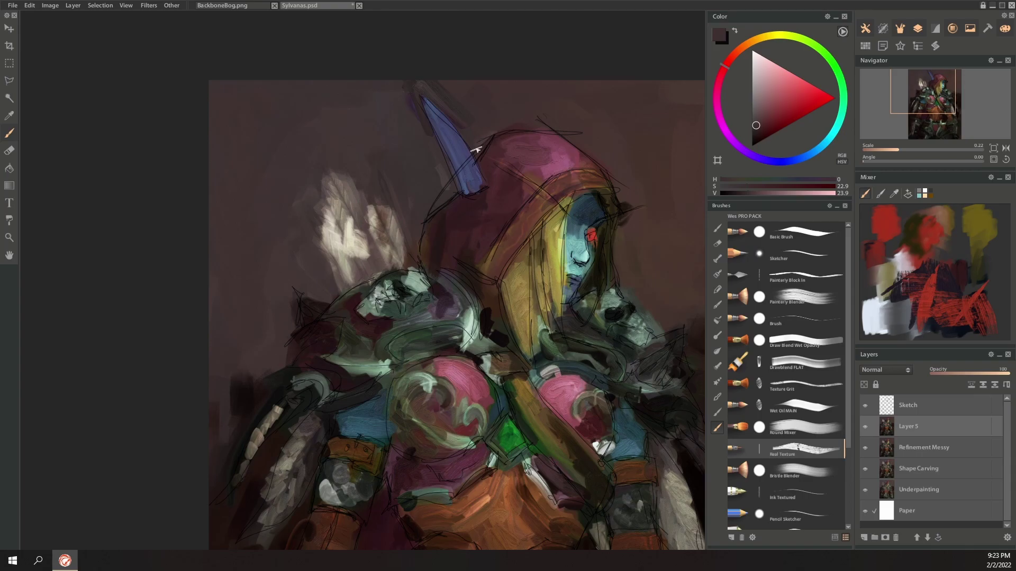
# Step: Hide the Sketch layer and reshape the blue spike's edges and tip with sampled background brown and blue
pyautogui.click(864, 406)
pyautogui.keyDown('alt'); pyautogui.click(462, 144); pyautogui.keyUp('alt')
pyautogui.keyDown('alt'); pyautogui.click(423, 93); pyautogui.keyUp('alt')
pyautogui.moveTo(423, 92)
pyautogui.mouseDown()
pyautogui.moveTo(475, 158)
pyautogui.moveTo(416, 92)
pyautogui.moveTo(459, 191)
pyautogui.mouseUp()
pyautogui.keyDown('alt'); pyautogui.click(419, 93); pyautogui.keyUp('alt')
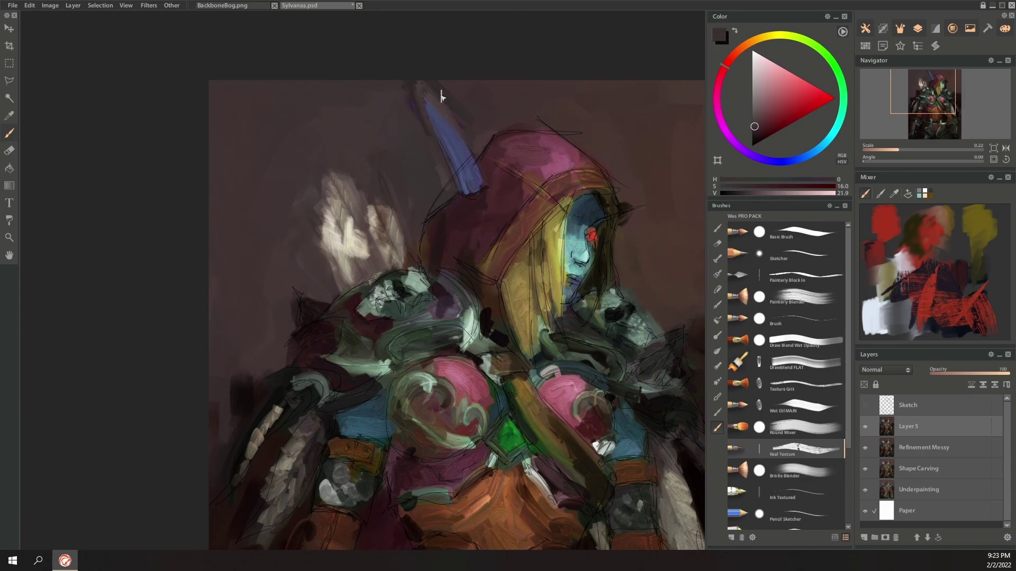
pyautogui.keyDown('alt'); pyautogui.click(456, 139); pyautogui.keyUp('alt')
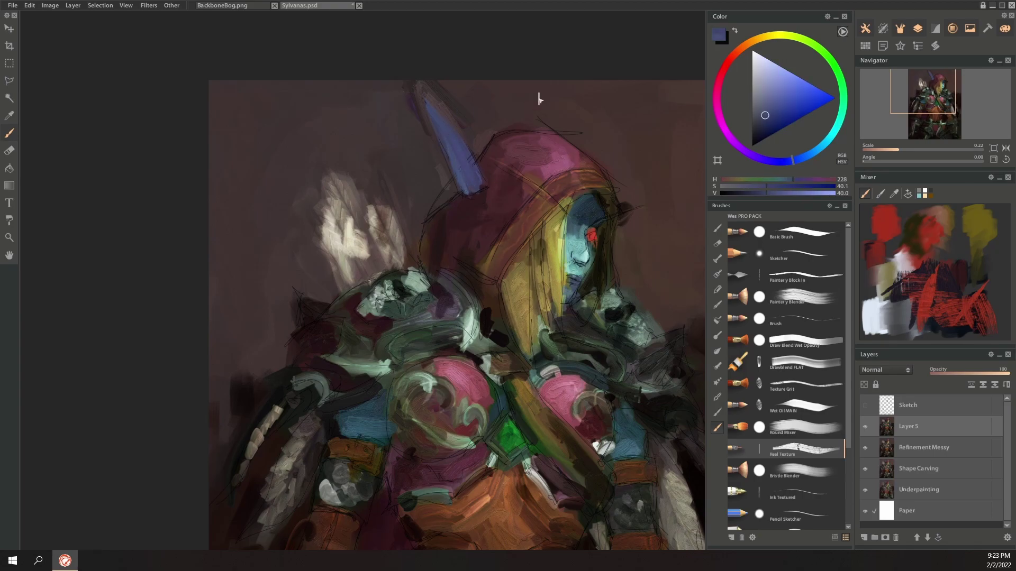
# Step: Paint the archer's long golden eyebrows across the hood and beyond the face, sampling ochre and background brown
pyautogui.keyDown('alt'); pyautogui.click(564, 210); pyautogui.keyUp('alt')
pyautogui.moveTo(557, 207); pyautogui.dragTo(500, 157)
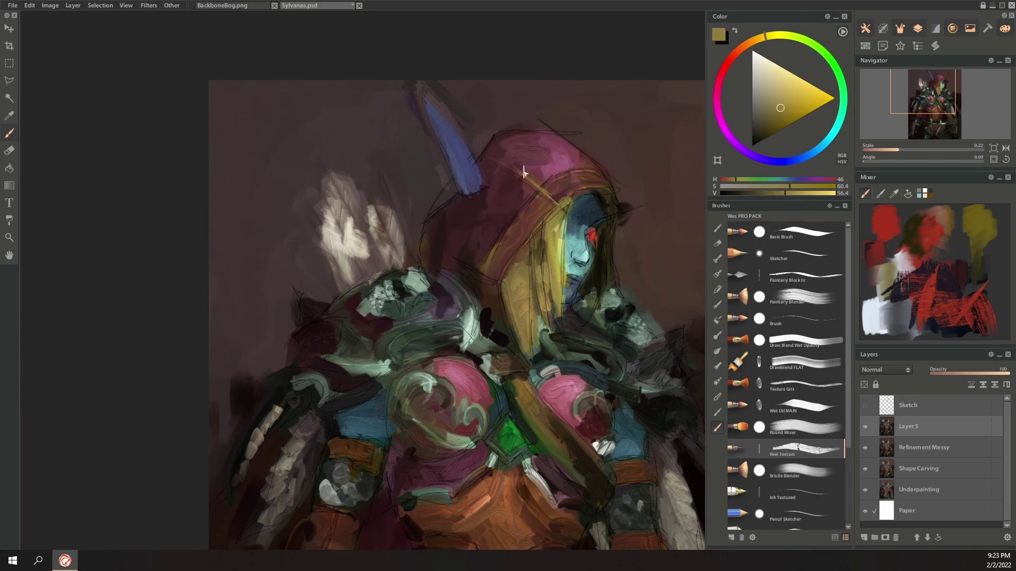
pyautogui.keyDown('alt'); pyautogui.click(655, 206); pyautogui.keyUp('alt')
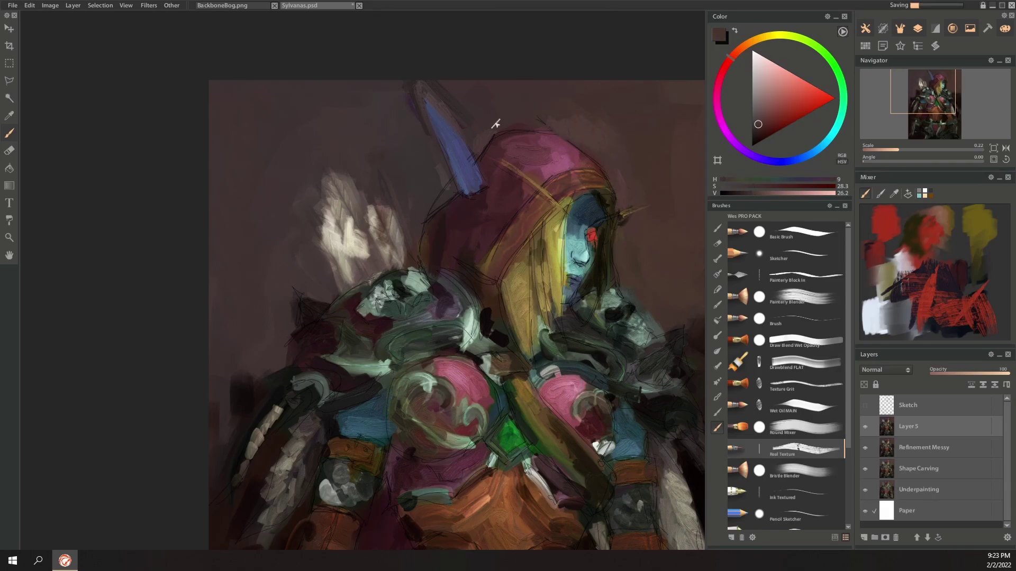
# Step: Clean up the hood's top contour next to the blue spike with repeatedly sampled background and hood colours
pyautogui.keyDown('alt'); pyautogui.click(489, 134); pyautogui.keyUp('alt')
pyautogui.keyDown('alt'); pyautogui.click(499, 138); pyautogui.keyUp('alt')
pyautogui.moveTo(489, 134)
pyautogui.mouseDown()
pyautogui.moveTo(478, 151)
pyautogui.moveTo(497, 136)
pyautogui.moveTo(493, 137)
pyautogui.mouseUp()
pyautogui.keyDown('alt'); pyautogui.click(482, 158); pyautogui.keyUp('alt')
pyautogui.keyDown('alt'); pyautogui.click(504, 140); pyautogui.keyUp('alt')
pyautogui.keyDown('alt'); pyautogui.click(514, 131); pyautogui.keyUp('alt')
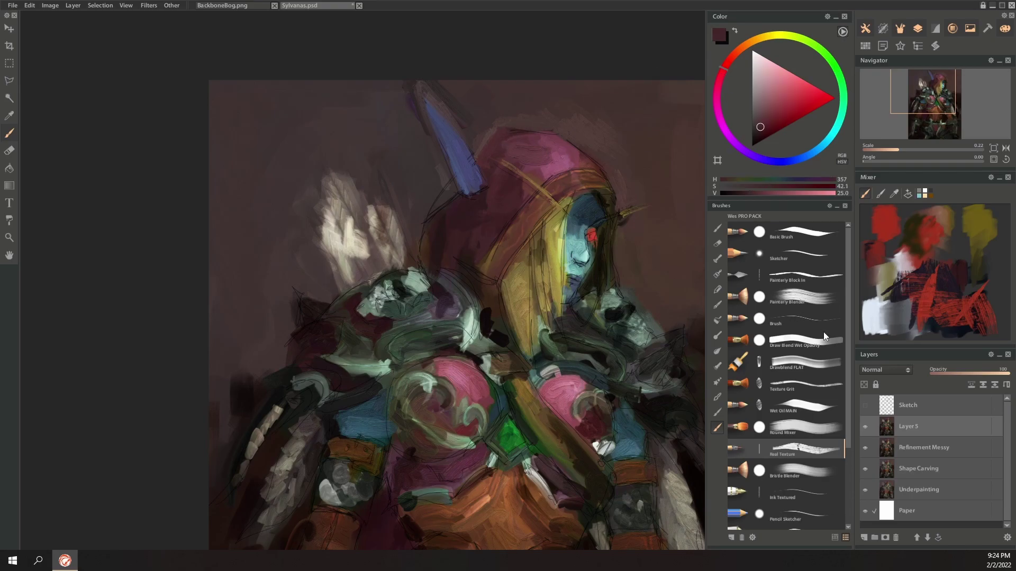
# Step: With the Texture Grit brush, refine the hood's crown and the blue spike's outline using sampled maroon, blue and background brown
pyautogui.click(814, 388)
pyautogui.keyDown('alt'); pyautogui.click(501, 132); pyautogui.keyUp('alt')
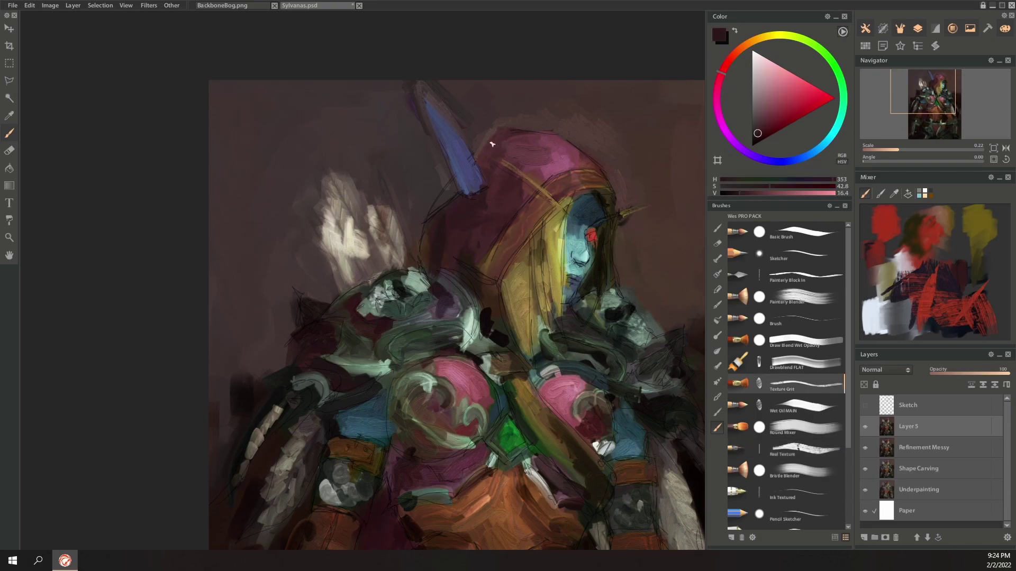
pyautogui.keyDown('alt'); pyautogui.click(476, 169); pyautogui.keyUp('alt')
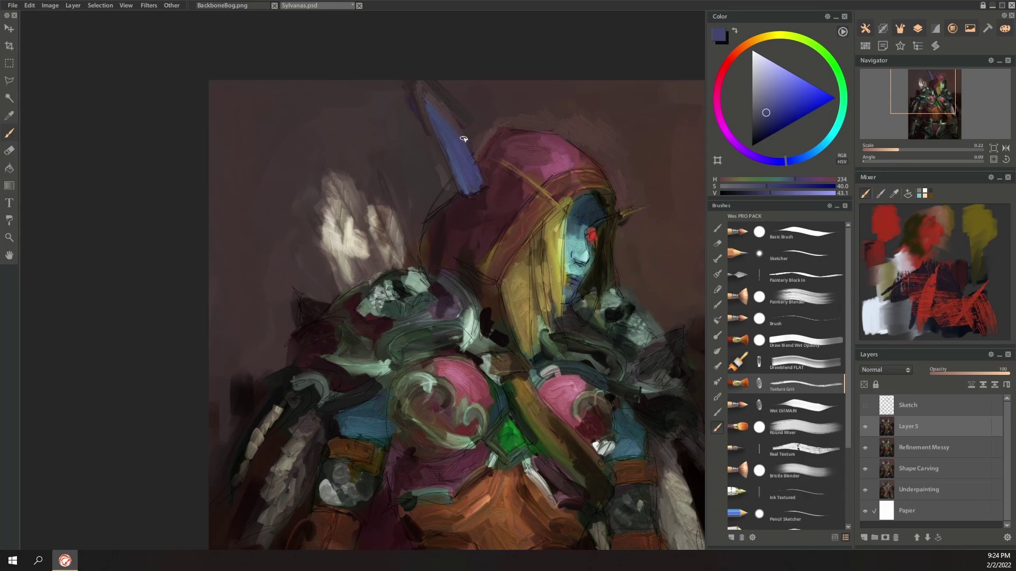
pyautogui.keyDown('alt'); pyautogui.click(456, 120); pyautogui.keyUp('alt')
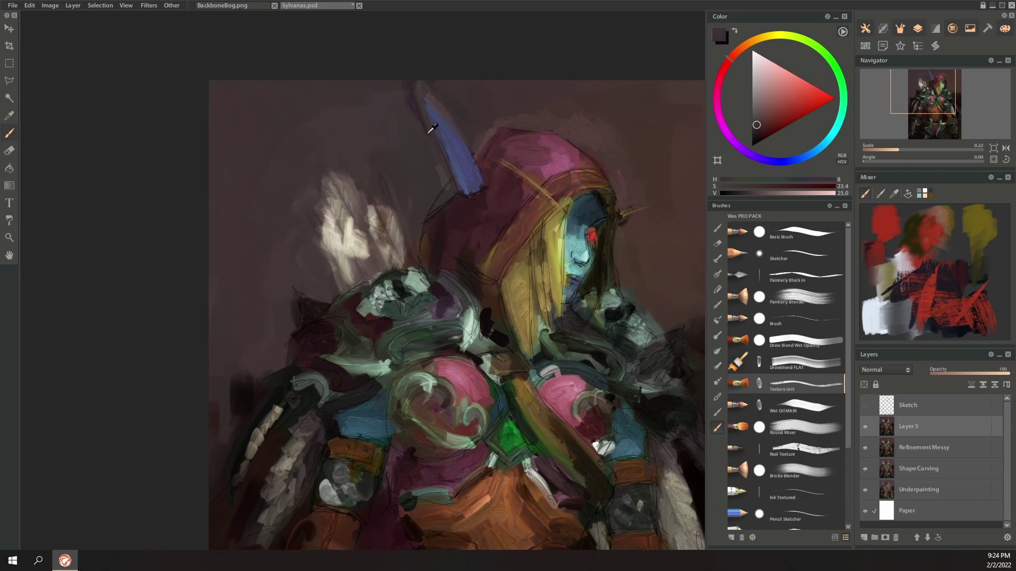
pyautogui.keyDown('alt'); pyautogui.click(417, 99); pyautogui.keyUp('alt')
# Step: Paint over the hood's crown around the eyebrow with sampled pink and plum tones
pyautogui.keyDown('alt'); pyautogui.click(576, 165); pyautogui.keyUp('alt')
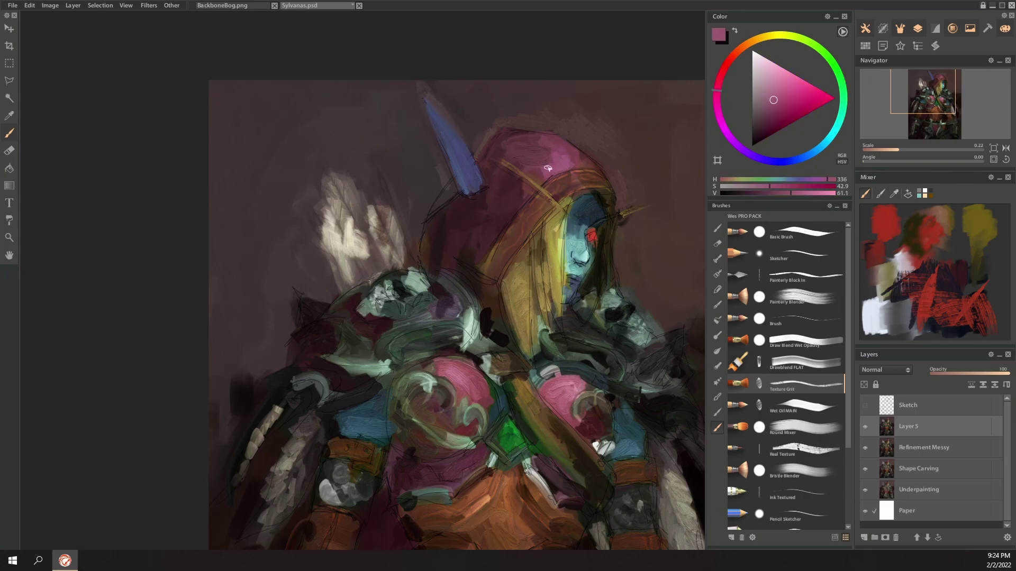
pyautogui.keyDown('alt'); pyautogui.click(531, 167); pyautogui.keyUp('alt')
pyautogui.keyDown('alt'); pyautogui.click(530, 177); pyautogui.keyUp('alt')
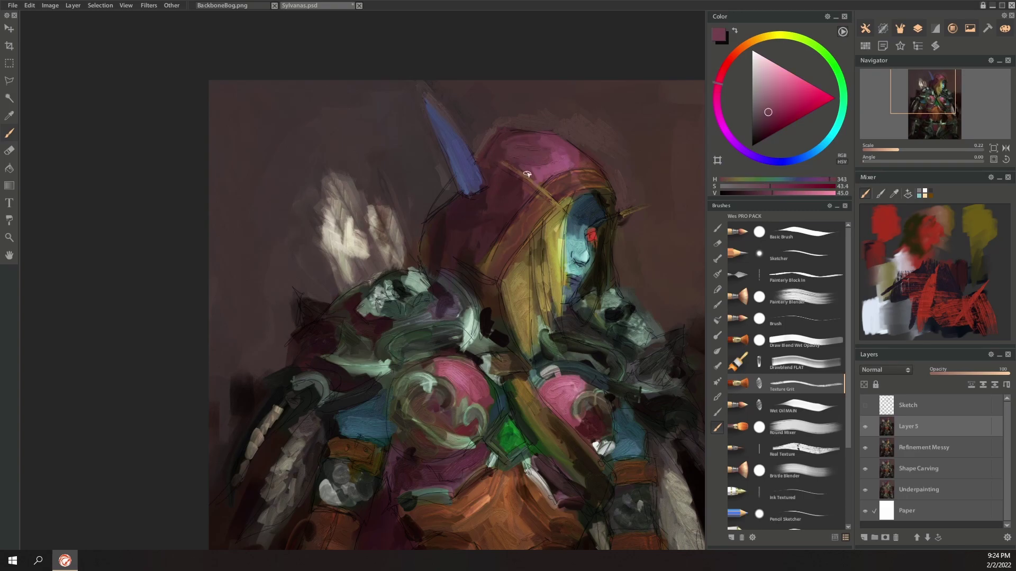
pyautogui.keyDown('alt'); pyautogui.click(520, 222); pyautogui.keyUp('alt')
# Step: Paint light and dark strands in the hair and golden trim bands along the hood's opening, using sampled colours
pyautogui.keyDown('alt'); pyautogui.click(563, 224); pyautogui.keyUp('alt')
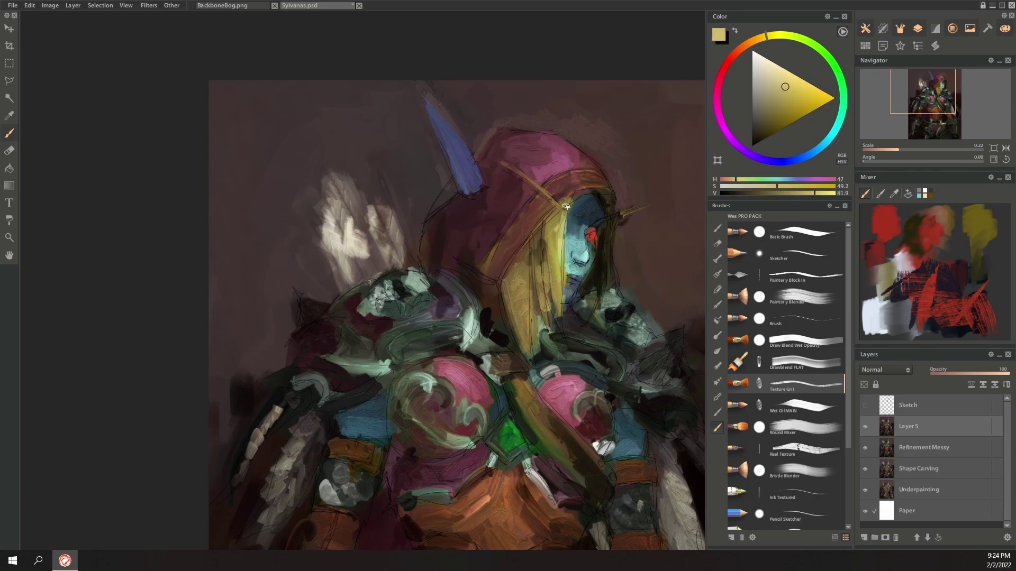
pyautogui.keyDown('alt'); pyautogui.click(553, 219); pyautogui.keyUp('alt')
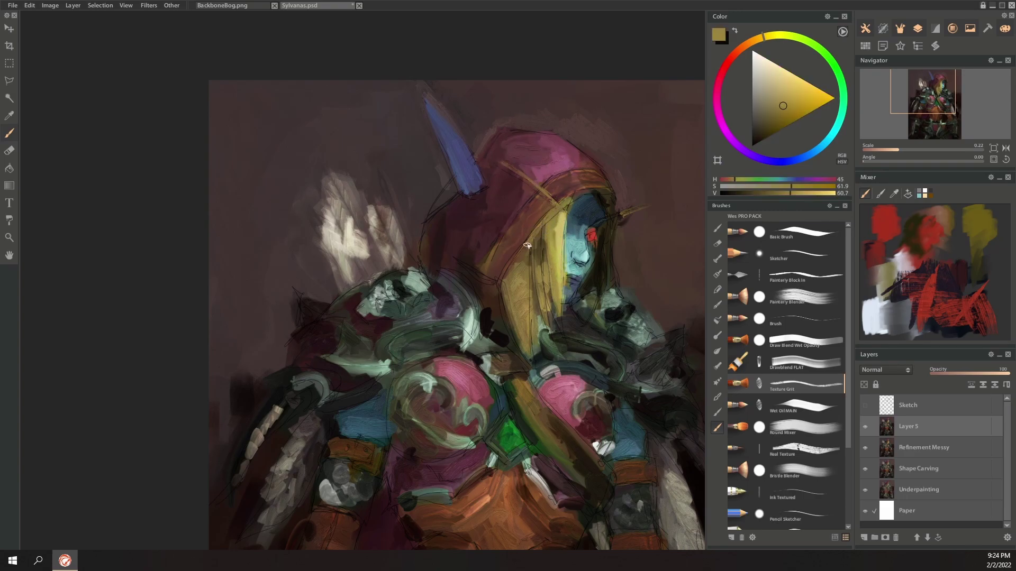
pyautogui.moveTo(487, 271)
pyautogui.mouseDown()
pyautogui.moveTo(568, 161)
pyautogui.moveTo(561, 183)
pyautogui.moveTo(598, 168)
pyautogui.moveTo(587, 159)
pyautogui.moveTo(601, 191)
pyautogui.mouseUp()
pyautogui.keyDown('alt'); pyautogui.click(611, 170); pyautogui.keyUp('alt')
pyautogui.keyDown('alt'); pyautogui.click(600, 170); pyautogui.keyUp('alt')
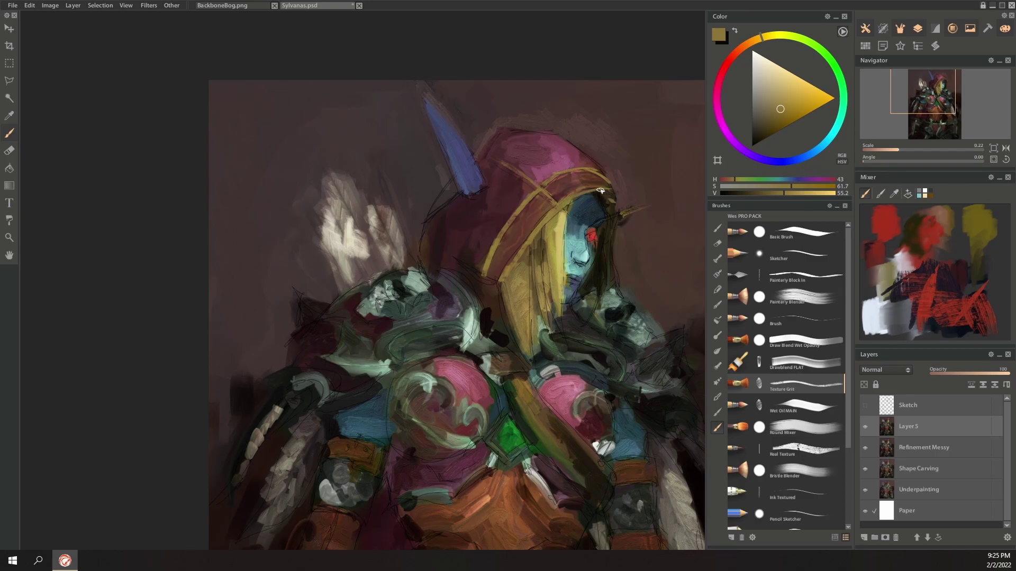
pyautogui.keyDown('alt'); pyautogui.click(611, 255); pyautogui.keyUp('alt')
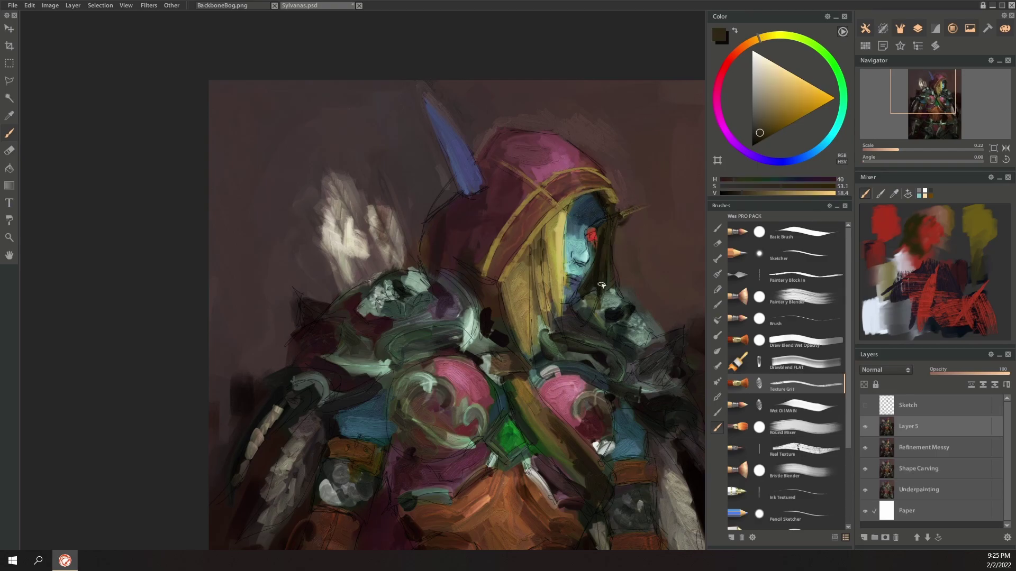
# Step: With the Draw Blend Wet Opacity brush, rework the shadow under the hood and the adjoining hair using sampled dark blue and yellow
pyautogui.moveTo(848, 276); pyautogui.dragTo(849, 285)
pyautogui.click(804, 327)
pyautogui.keyDown('alt'); pyautogui.click(588, 222); pyautogui.keyUp('alt')
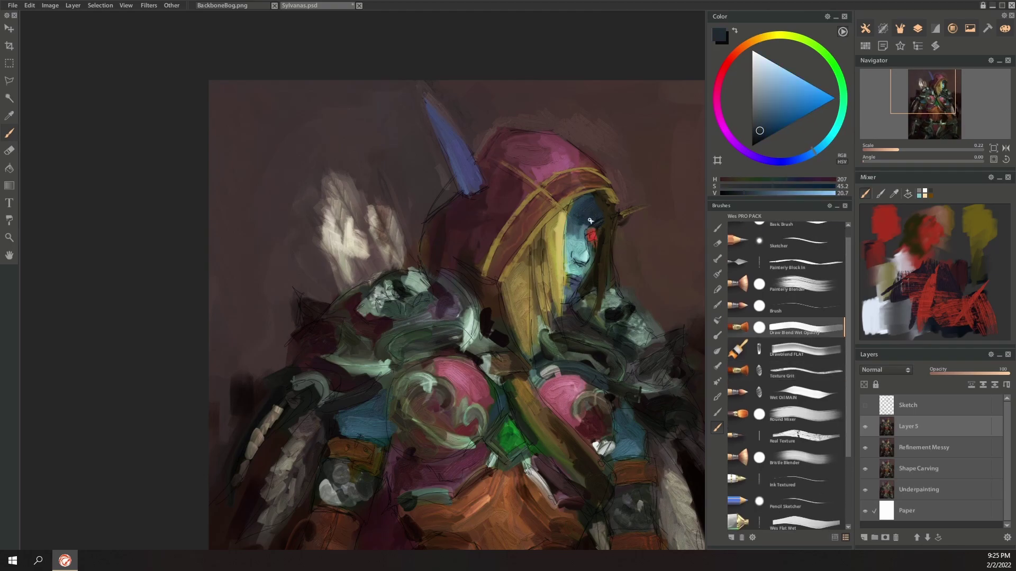
pyautogui.moveTo(579, 217)
pyautogui.mouseDown()
pyautogui.moveTo(577, 206)
pyautogui.moveTo(570, 221)
pyautogui.moveTo(565, 212)
pyautogui.mouseUp()
pyautogui.keyDown('alt'); pyautogui.click(576, 236); pyautogui.keyUp('alt')
pyautogui.keyDown('alt'); pyautogui.click(564, 226); pyautogui.keyUp('alt')
pyautogui.keyDown('alt'); pyautogui.click(572, 199); pyautogui.keyUp('alt')
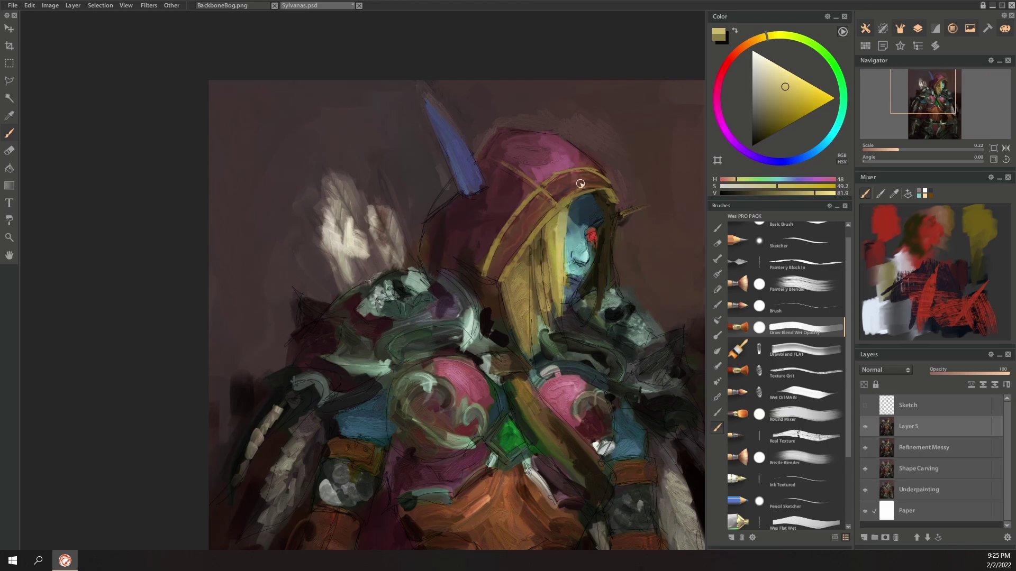
# Step: Rework the nose, cheek and mouth of the face using sampled teal, dark and muted blue tones
pyautogui.keyDown('alt'); pyautogui.click(588, 246); pyautogui.keyUp('alt')
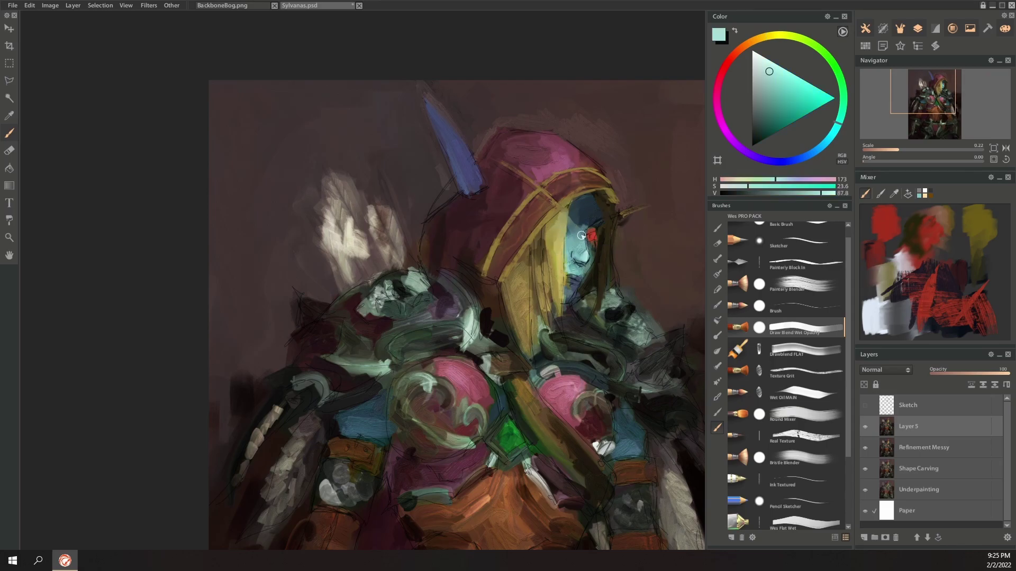
pyautogui.keyDown('alt'); pyautogui.click(602, 236); pyautogui.keyUp('alt')
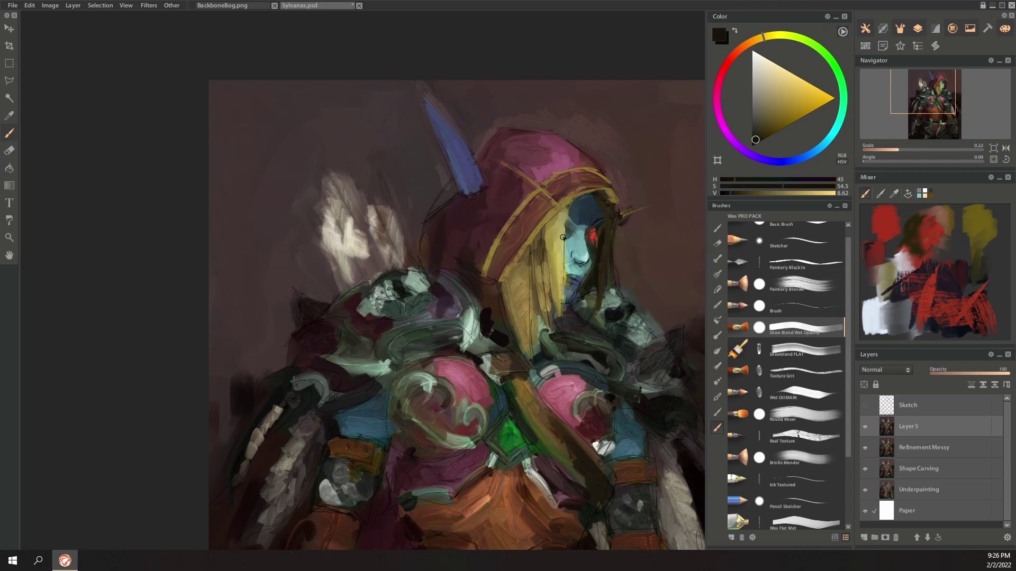
pyautogui.keyDown('alt'); pyautogui.click(590, 255); pyautogui.keyUp('alt')
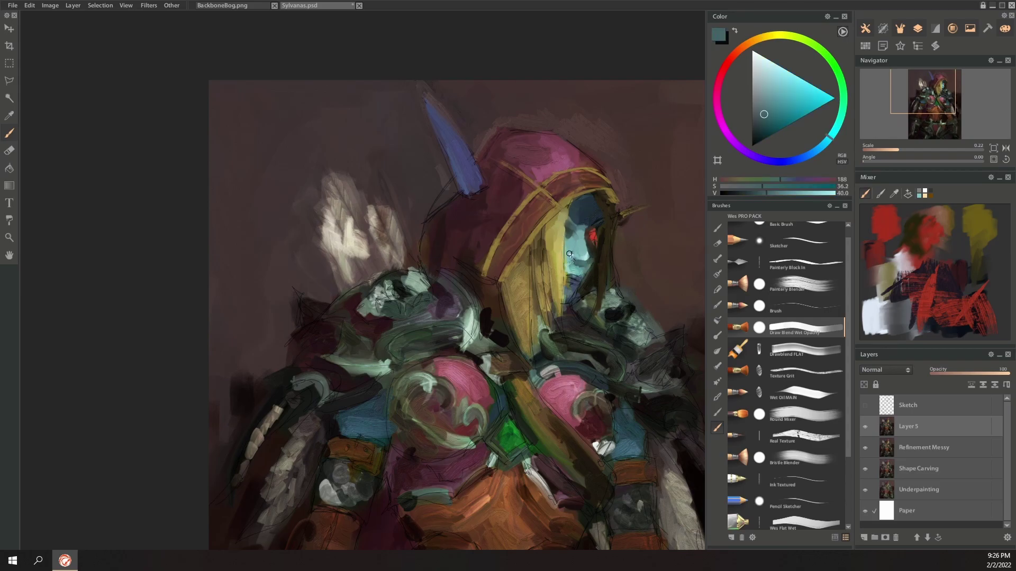
pyautogui.keyDown('alt'); pyautogui.click(581, 281); pyautogui.keyUp('alt')
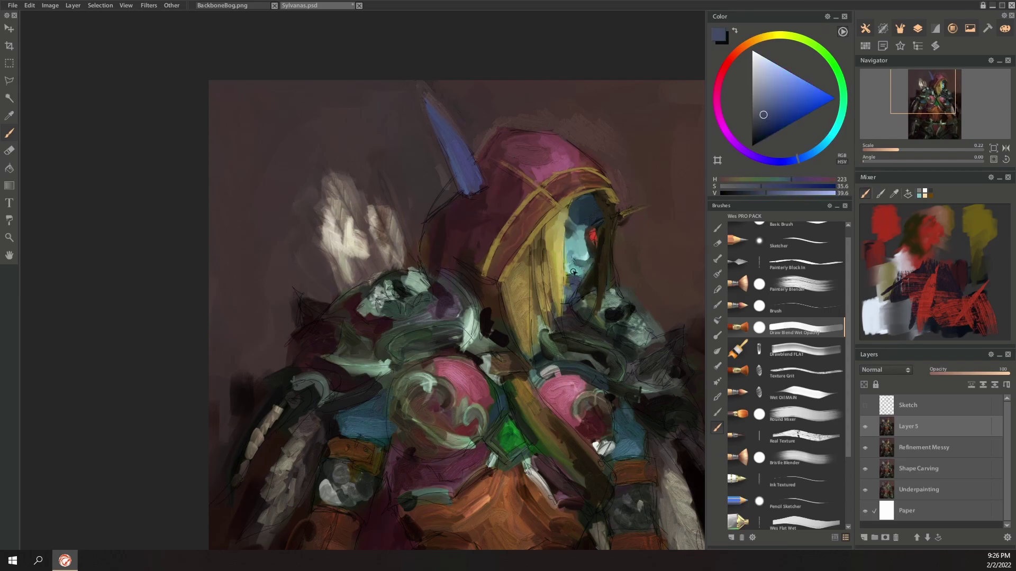
pyautogui.keyDown('alt'); pyautogui.click(569, 293); pyautogui.keyUp('alt')
# Step: Refine the dark hair strands and shadowed brow beside the red eye with sampled dark, blue and olive tones
pyautogui.keyDown('alt'); pyautogui.click(601, 260); pyautogui.keyUp('alt')
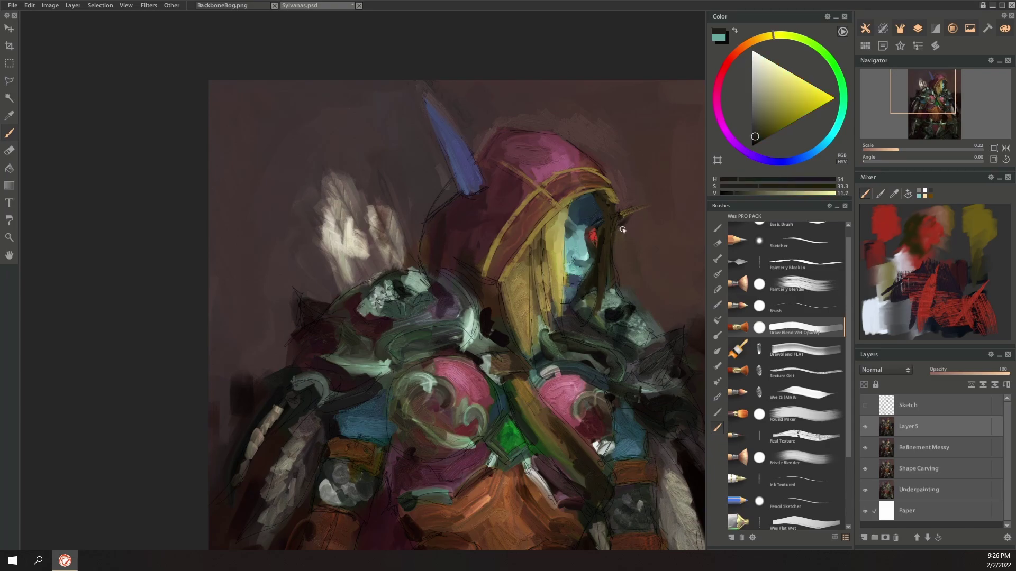
pyautogui.keyDown('alt'); pyautogui.click(580, 215); pyautogui.keyUp('alt')
pyautogui.keyDown('alt'); pyautogui.click(582, 225); pyautogui.keyUp('alt')
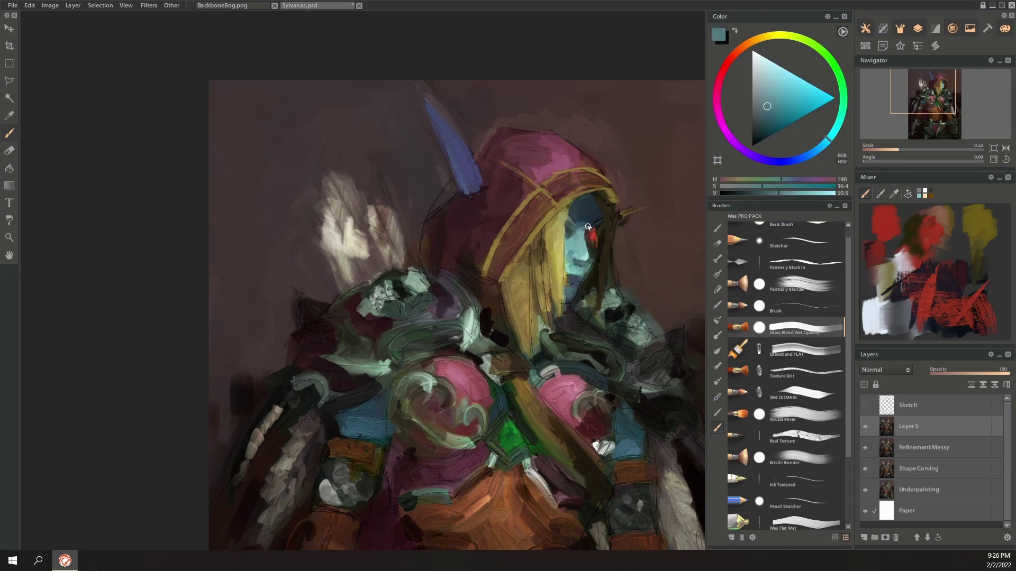
pyautogui.keyDown('alt'); pyautogui.click(563, 220); pyautogui.keyUp('alt')
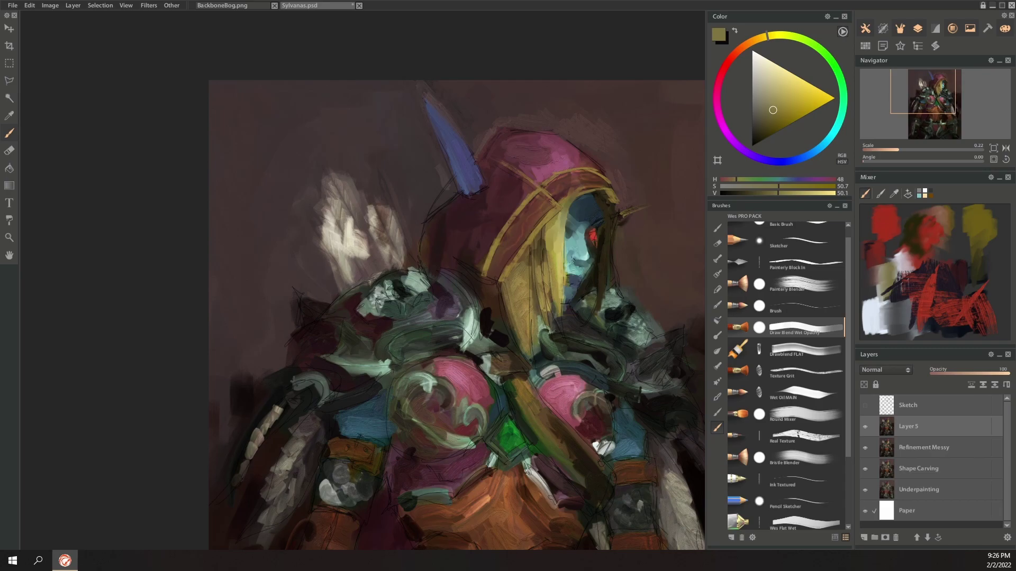
# Step: Clean up the hood's outer contour against the background using sampled dark maroon and brown
pyautogui.keyDown('alt'); pyautogui.click(444, 180); pyautogui.keyUp('alt')
pyautogui.keyDown('alt'); pyautogui.click(455, 207); pyautogui.keyUp('alt')
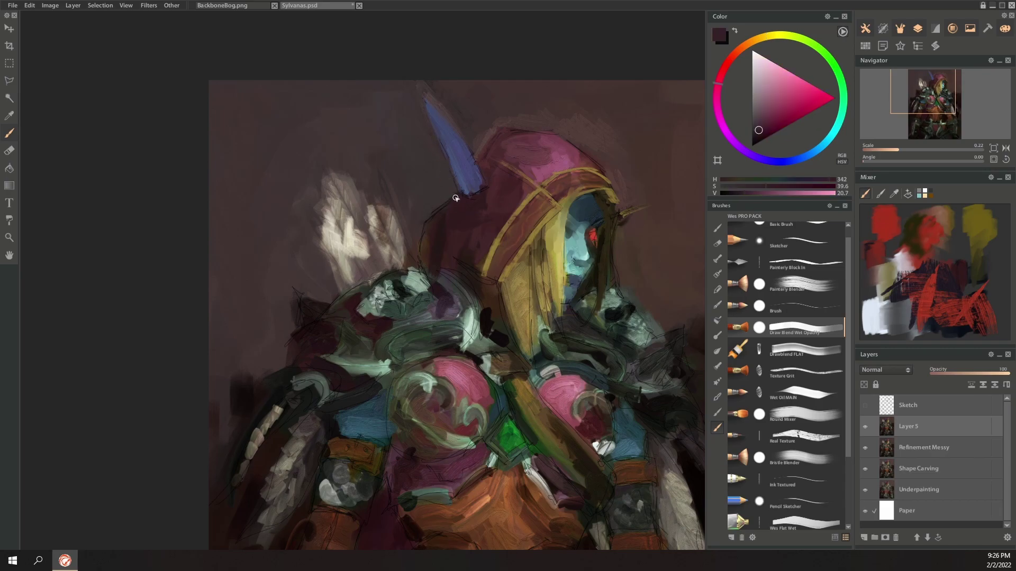
pyautogui.keyDown('alt'); pyautogui.click(628, 170); pyautogui.keyUp('alt')
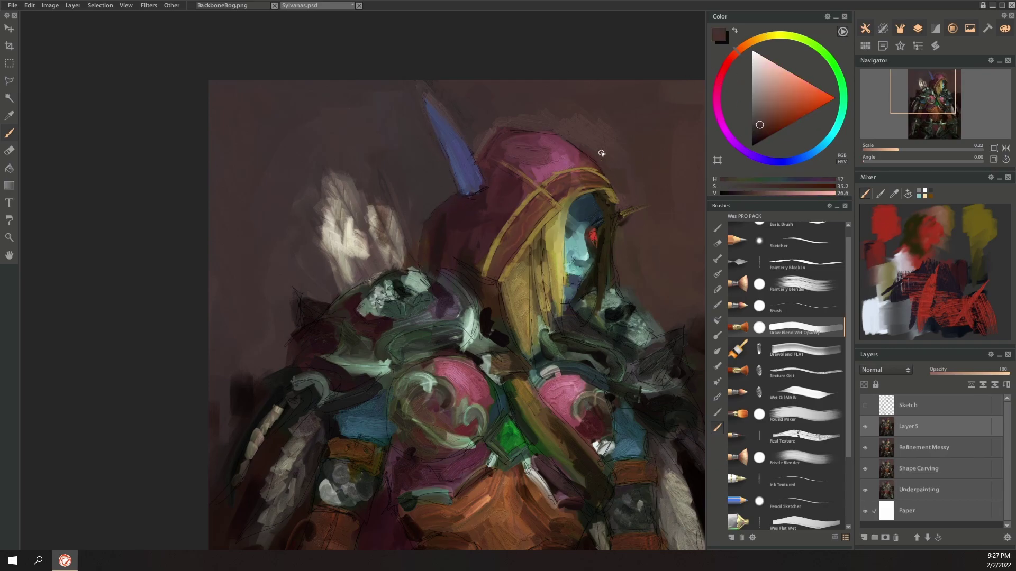
pyautogui.keyDown('alt'); pyautogui.click(564, 109); pyautogui.keyUp('alt')
pyautogui.keyDown('alt'); pyautogui.click(496, 123); pyautogui.keyUp('alt')
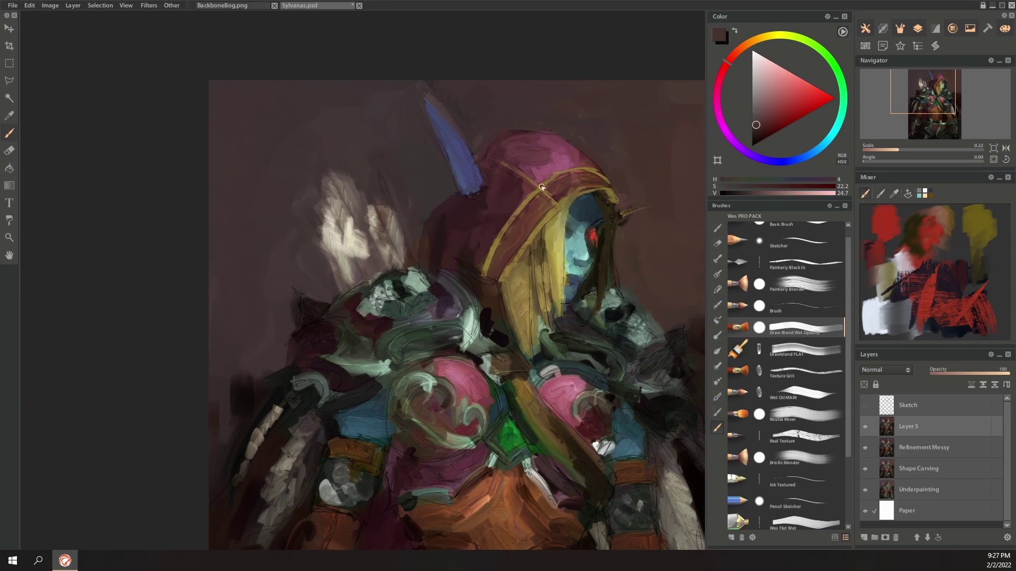
# Step: Smooth the hood's crown above the trim bands with sampled pink and plum tones
pyautogui.keyDown('alt'); pyautogui.click(551, 160); pyautogui.keyUp('alt')
pyautogui.keyDown('alt'); pyautogui.click(534, 171); pyautogui.keyUp('alt')
pyautogui.keyDown('alt'); pyautogui.click(535, 150); pyautogui.keyUp('alt')
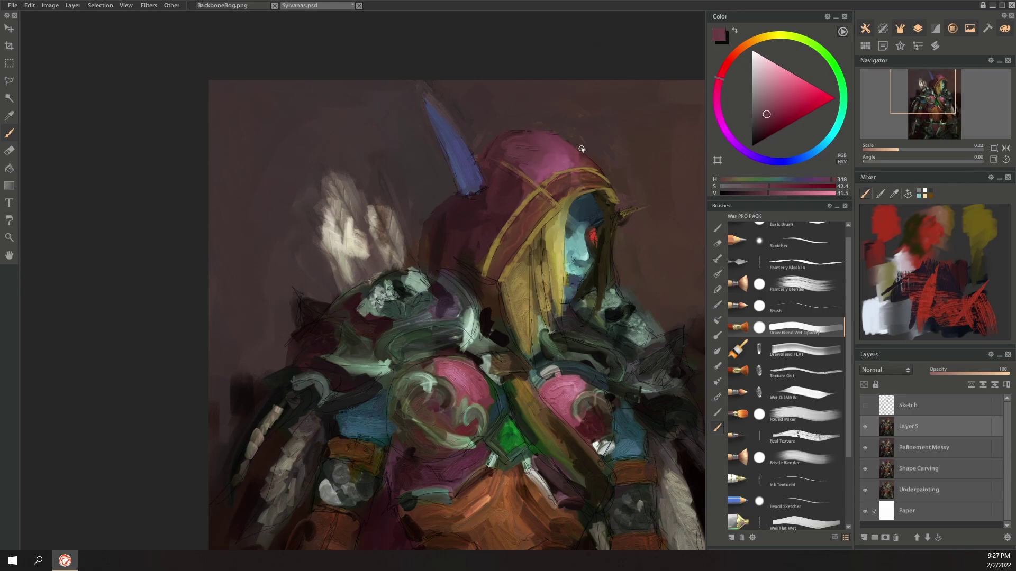
pyautogui.keyDown('alt'); pyautogui.click(576, 151); pyautogui.keyUp('alt')
# Step: Fill the shadow under the hood behind the hair with sampled dark brown and near-black
pyautogui.keyDown('alt'); pyautogui.click(493, 313); pyautogui.keyUp('alt')
pyautogui.keyDown('alt'); pyautogui.click(497, 295); pyautogui.keyUp('alt')
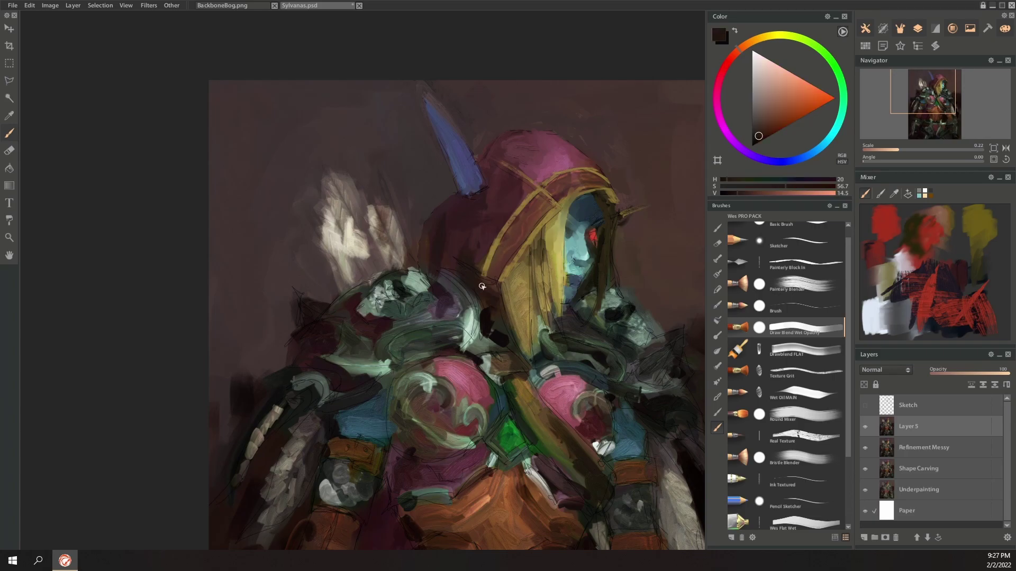
pyautogui.keyDown('alt'); pyautogui.click(495, 313); pyautogui.keyUp('alt')
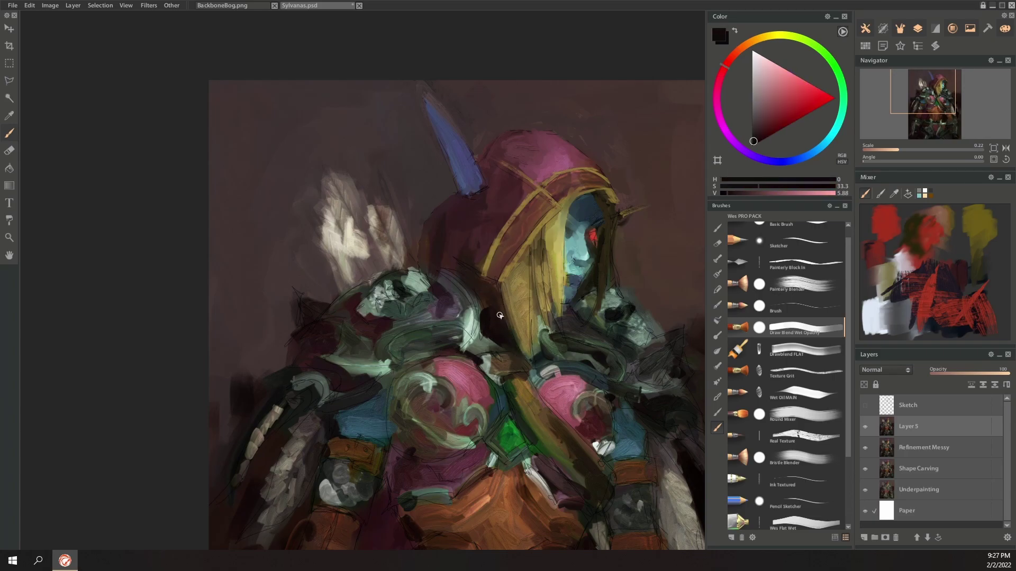
# Step: Refine the light hair along the face and the yellow trim of the hood's opening using sampled yellows
pyautogui.scroll(-5, 479, 326)
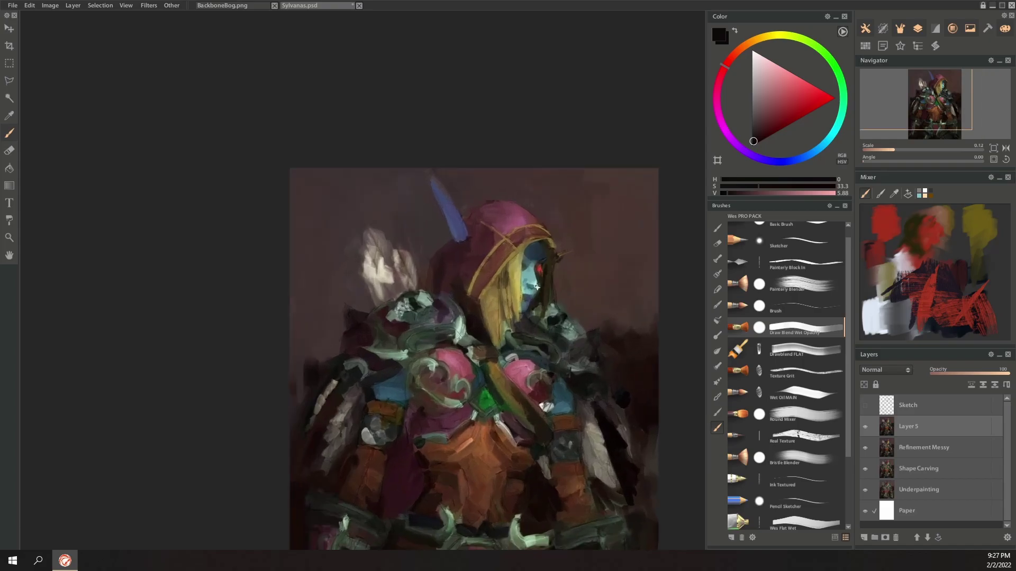
pyautogui.scroll(10, 549, 278)
pyautogui.scroll(-2, 532, 245)
pyautogui.keyDown('alt'); pyautogui.click(493, 227); pyautogui.keyUp('alt')
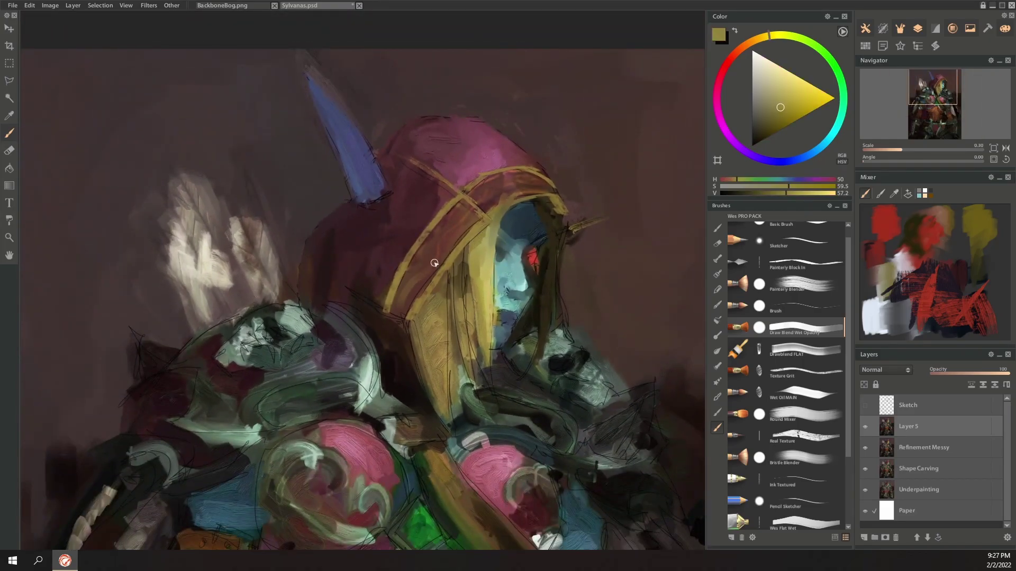
pyautogui.keyDown('alt'); pyautogui.click(518, 192); pyautogui.keyUp('alt')
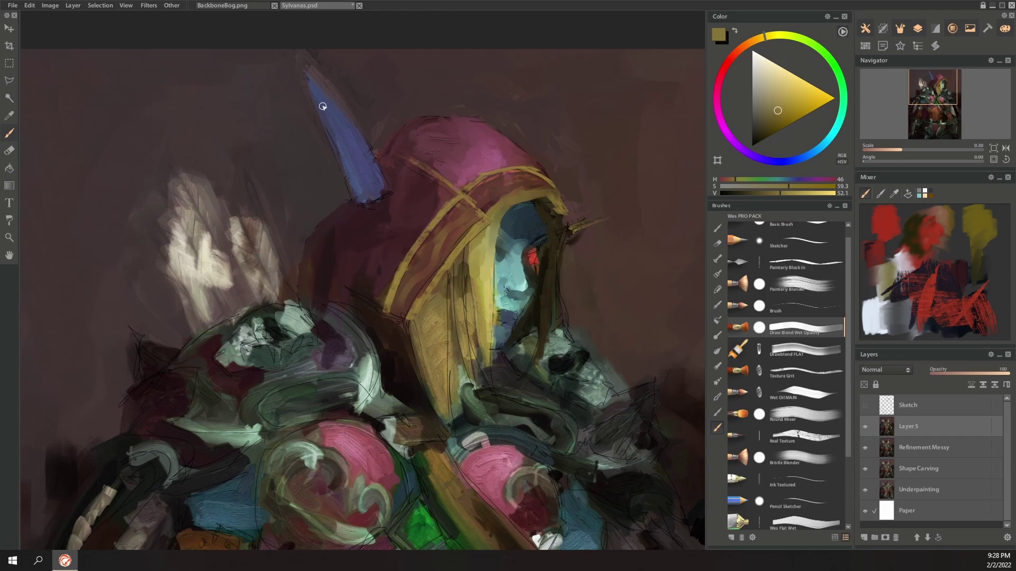
# Step: Reshape the blue spike's tip and edges using sampled background brown and blue
pyautogui.keyDown('alt'); pyautogui.click(373, 195); pyautogui.keyUp('alt')
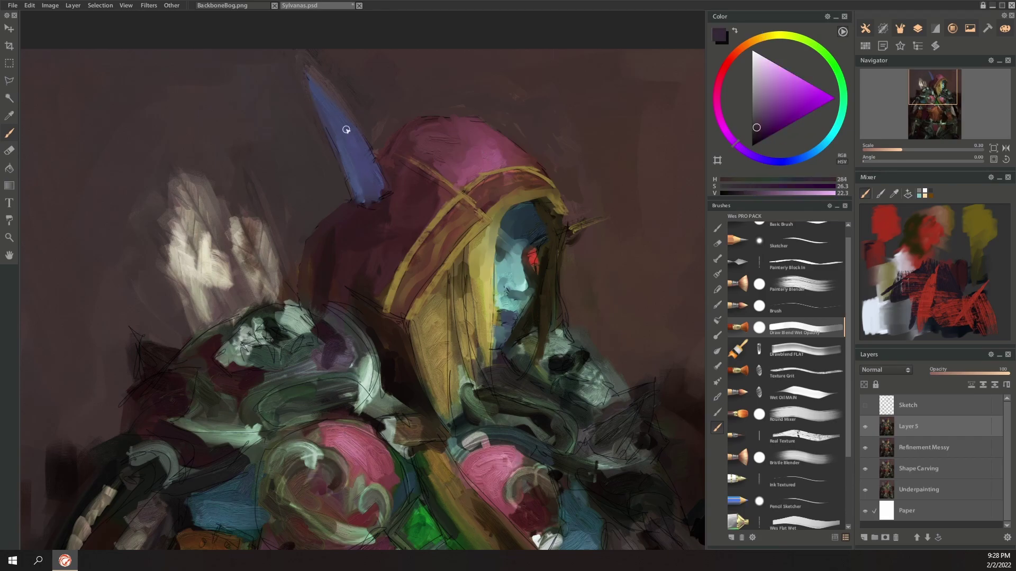
pyautogui.keyDown('alt'); pyautogui.click(336, 81); pyautogui.keyUp('alt')
pyautogui.moveTo(336, 81); pyautogui.dragTo(305, 64)
pyautogui.keyDown('alt'); pyautogui.click(317, 103); pyautogui.keyUp('alt')
pyautogui.moveTo(317, 103)
pyautogui.mouseDown()
pyautogui.moveTo(297, 56)
pyautogui.moveTo(329, 85)
pyautogui.mouseUp()
pyautogui.keyDown('alt'); pyautogui.click(306, 66); pyautogui.keyUp('alt')
pyautogui.keyDown('alt'); pyautogui.click(362, 125); pyautogui.keyUp('alt')
pyautogui.moveTo(362, 126)
pyautogui.mouseDown()
pyautogui.moveTo(315, 68)
pyautogui.moveTo(336, 95)
pyautogui.moveTo(336, 122)
pyautogui.mouseUp()
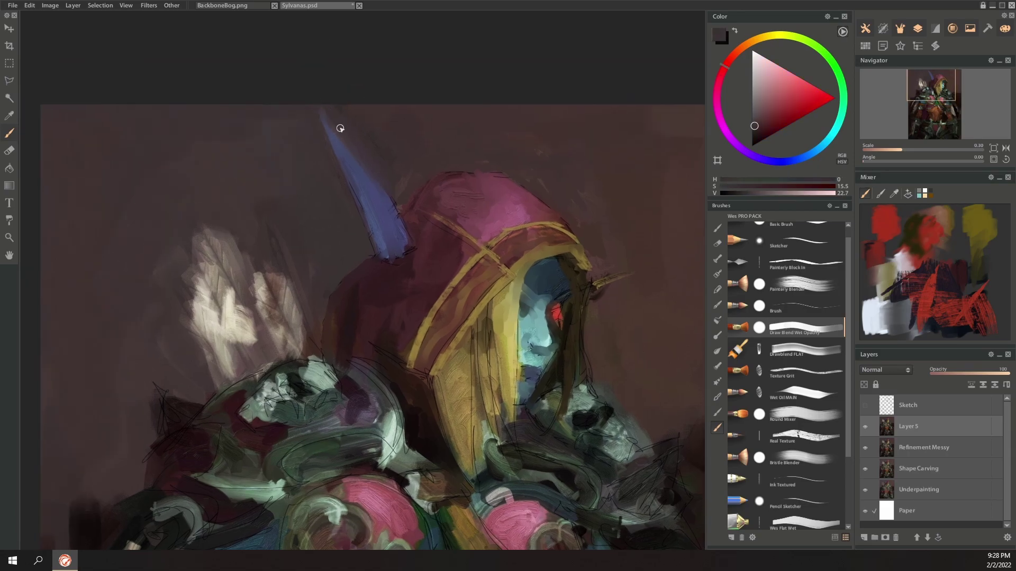
# Step: Refine the hood crown's outline and front edge with sampled background brown and pink
pyautogui.keyDown('alt'); pyautogui.click(418, 171); pyautogui.keyUp('alt')
pyautogui.keyDown('alt'); pyautogui.click(526, 208); pyautogui.keyUp('alt')
pyautogui.moveTo(562, 217); pyautogui.dragTo(575, 233)
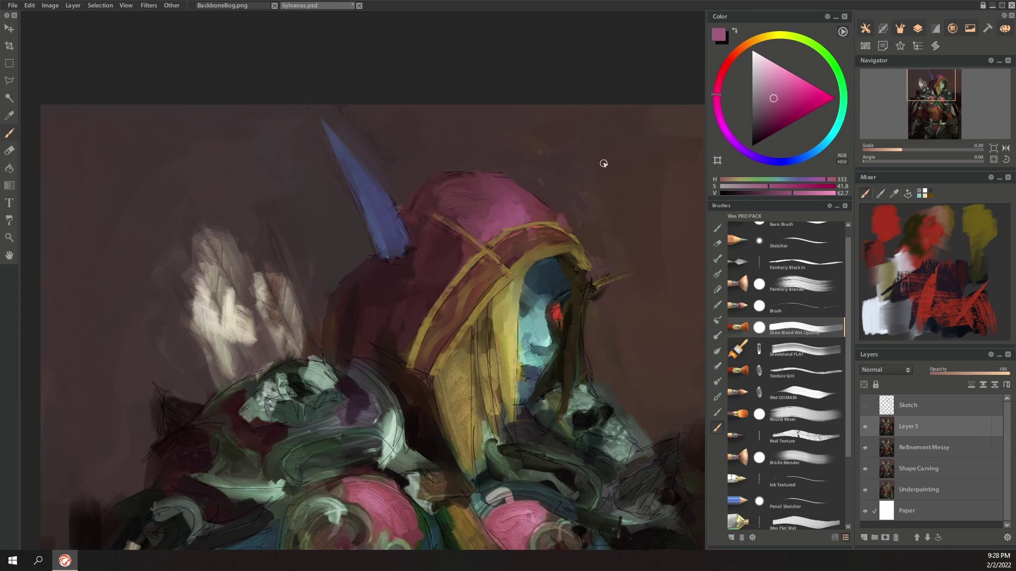
# Step: Paint long vertical strands through the hair below the hood using sampled ochre, brown and yellow tones
pyautogui.moveTo(701, 304); pyautogui.dragTo(697, 174)
pyautogui.keyDown('alt'); pyautogui.click(416, 252); pyautogui.keyUp('alt')
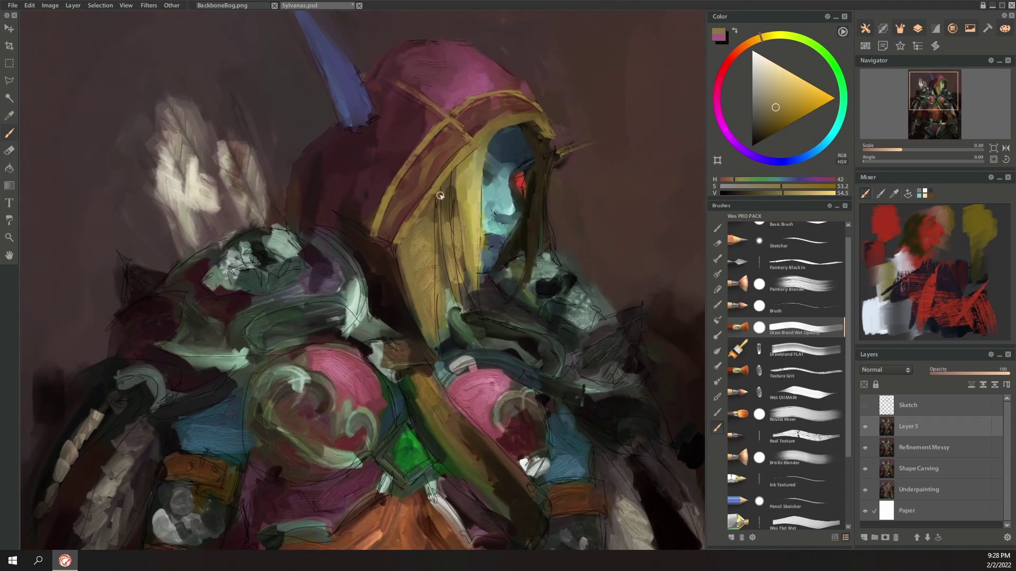
pyautogui.keyDown('alt'); pyautogui.click(448, 272); pyautogui.keyUp('alt')
pyautogui.moveTo(443, 254)
pyautogui.mouseDown()
pyautogui.moveTo(435, 344)
pyautogui.moveTo(439, 313)
pyautogui.mouseUp()
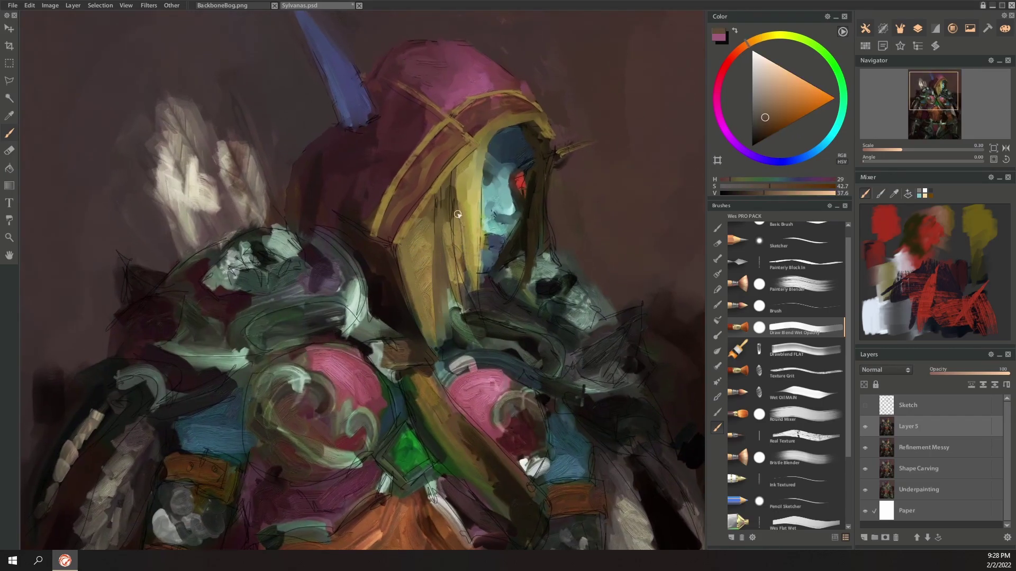
pyautogui.keyDown('alt'); pyautogui.click(454, 194); pyautogui.keyUp('alt')
pyautogui.moveTo(452, 208); pyautogui.dragTo(457, 274)
pyautogui.moveTo(452, 183); pyautogui.dragTo(434, 258)
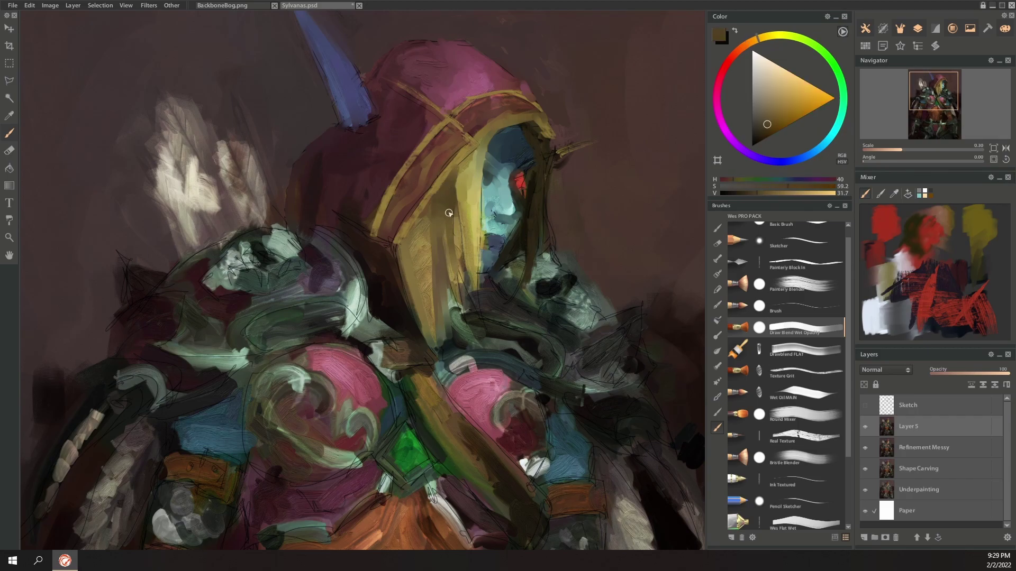
# Step: With the DrawBlend FLAT brush, define the eye socket, cheek and jaw of the skull beside the face using sampled grey-greens
pyautogui.keyDown('alt'); pyautogui.click(557, 281); pyautogui.keyUp('alt')
pyautogui.click(799, 351)
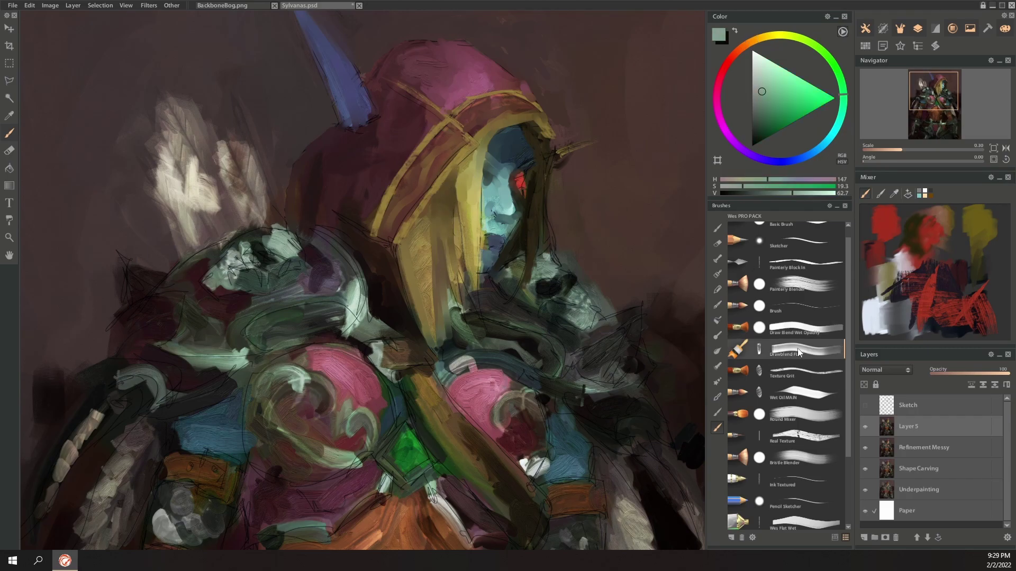
pyautogui.keyDown('alt'); pyautogui.click(556, 280); pyautogui.keyUp('alt')
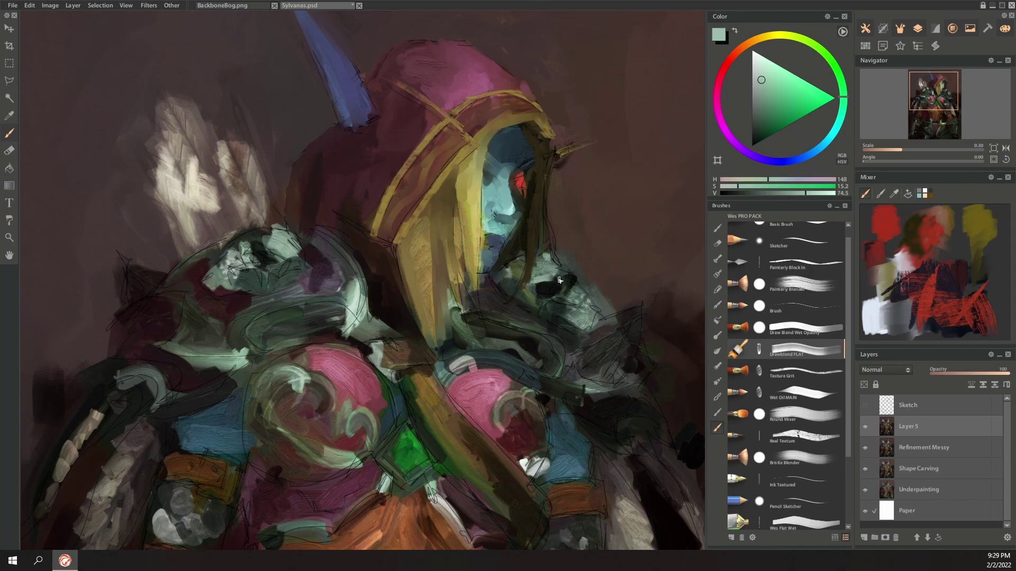
pyautogui.moveTo(545, 271)
pyautogui.mouseDown()
pyautogui.moveTo(547, 303)
pyautogui.moveTo(538, 305)
pyautogui.moveTo(564, 289)
pyautogui.mouseUp()
pyautogui.keyDown('alt'); pyautogui.click(597, 281); pyautogui.keyUp('alt')
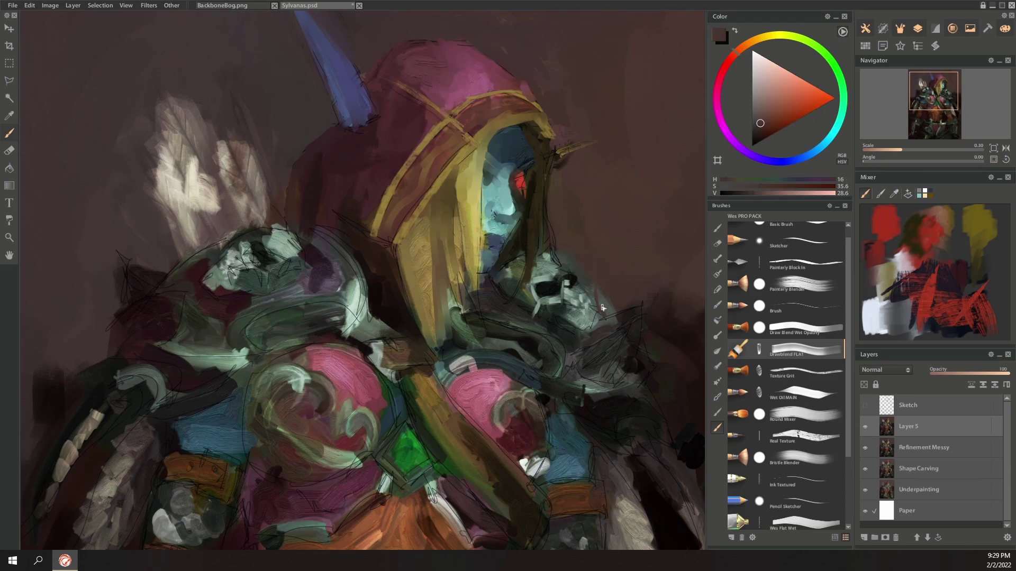
pyautogui.keyDown('alt'); pyautogui.click(574, 288); pyautogui.keyUp('alt')
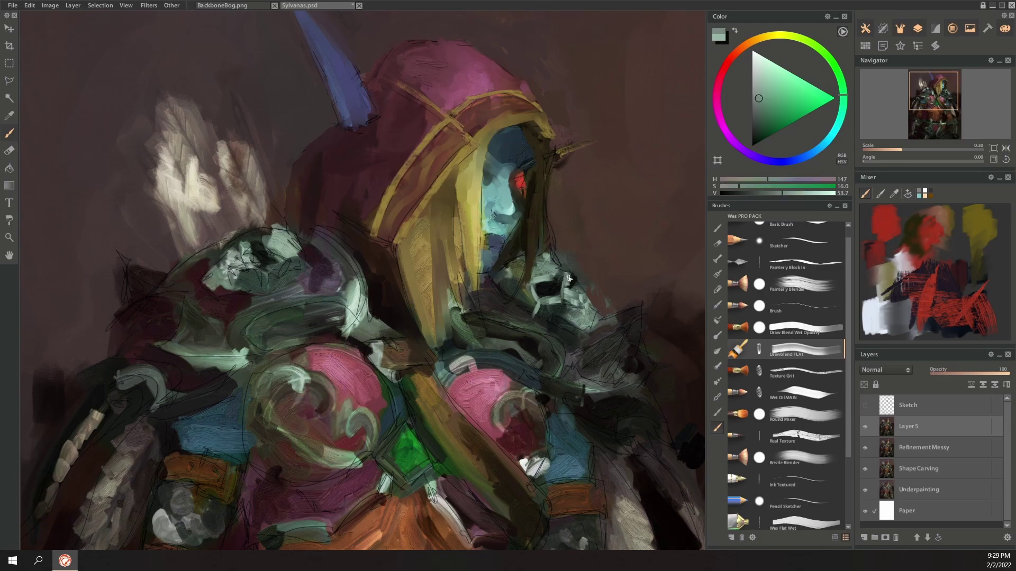
pyautogui.keyDown('alt'); pyautogui.click(562, 257); pyautogui.keyUp('alt')
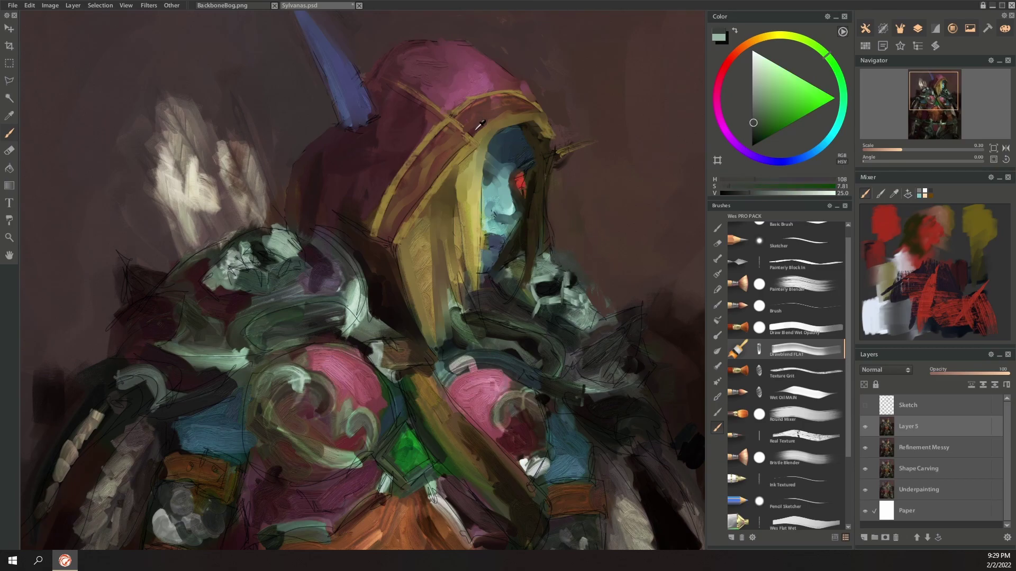
# Step: Touch up the background around the skull and the dark shoulder armour with sampled browns and near-black
pyautogui.keyDown('alt'); pyautogui.click(480, 125); pyautogui.keyUp('alt')
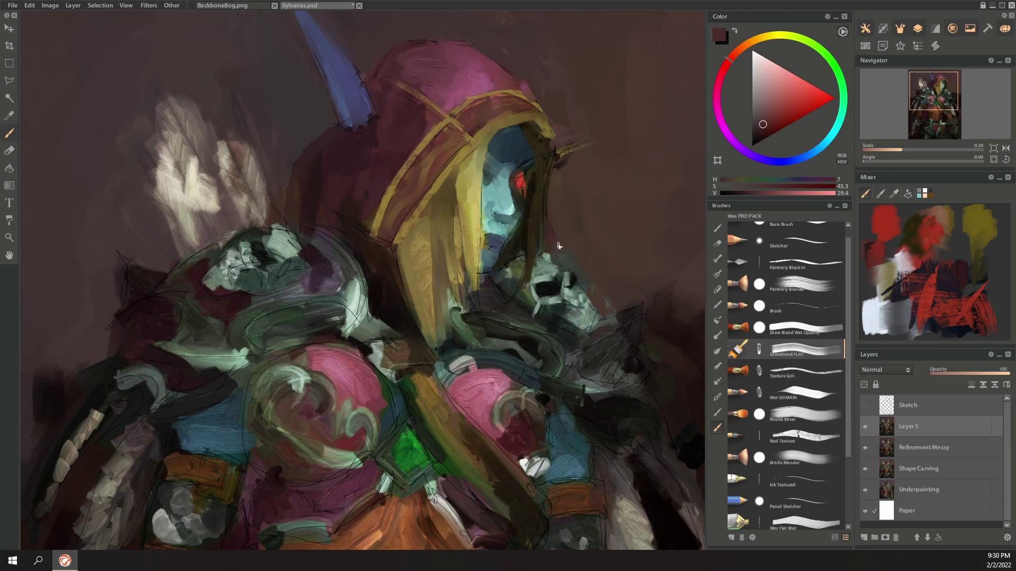
pyautogui.keyDown('alt'); pyautogui.click(557, 255); pyautogui.keyUp('alt')
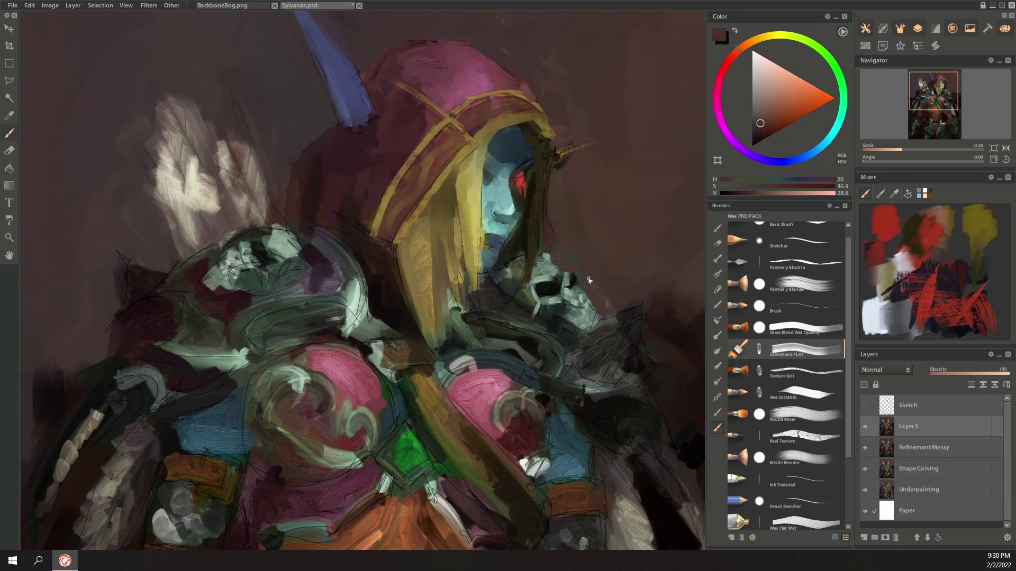
pyautogui.moveTo(644, 298); pyautogui.dragTo(546, 297)
pyautogui.keyDown('alt'); pyautogui.click(537, 364); pyautogui.keyUp('alt')
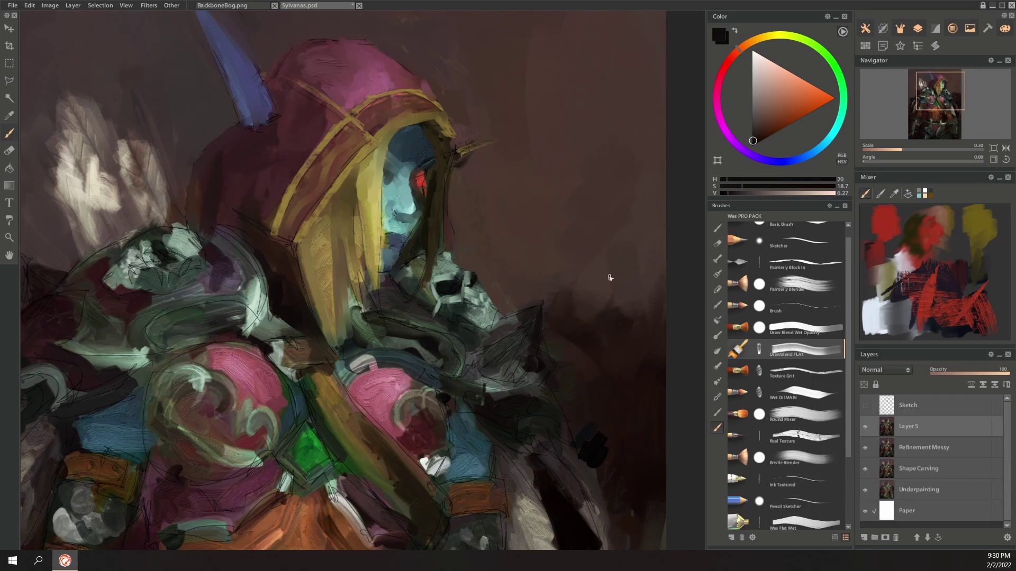
# Step: Refine the hood's back edge above the shoulder and the blue spike's base using sampled dark brown, maroon and blue
pyautogui.scroll(-2, 484, 219)
pyautogui.scroll(3, 433, 181)
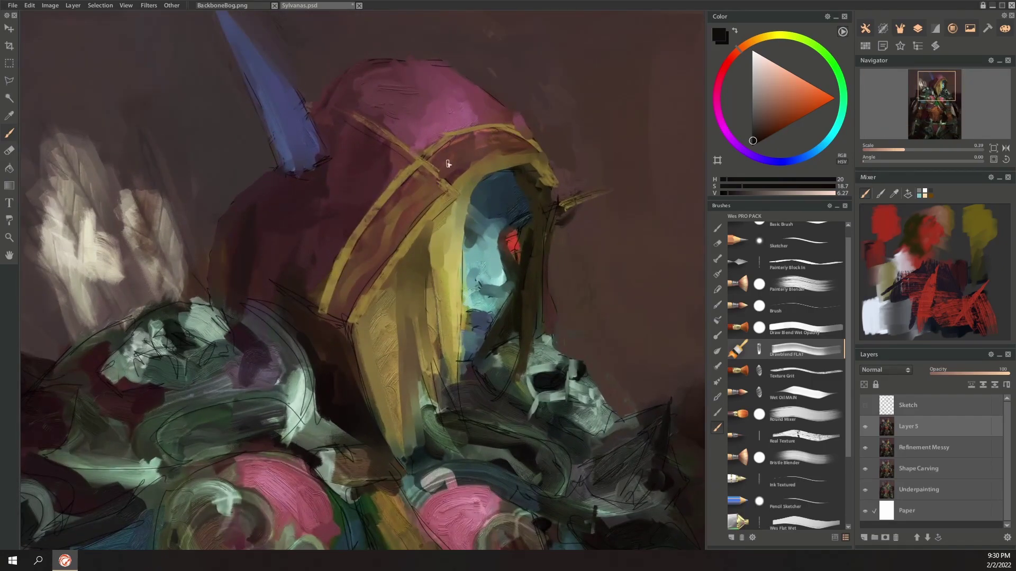
pyautogui.scroll(-3, 449, 165)
pyautogui.scroll(3, 540, 204)
pyautogui.scroll(-4, 391, 354)
pyautogui.scroll(4, 328, 334)
pyautogui.keyDown('alt'); pyautogui.click(191, 243); pyautogui.keyUp('alt')
pyautogui.moveTo(218, 290)
pyautogui.mouseDown()
pyautogui.moveTo(180, 284)
pyautogui.moveTo(216, 286)
pyautogui.mouseUp()
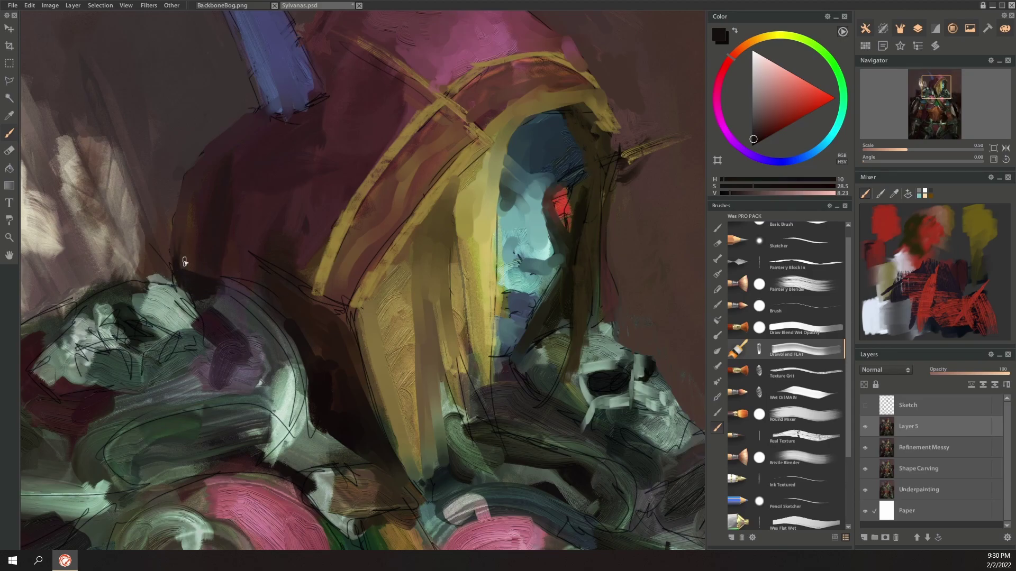
pyautogui.keyDown('alt'); pyautogui.click(169, 257); pyautogui.keyUp('alt')
pyautogui.keyDown('alt'); pyautogui.click(200, 160); pyautogui.keyUp('alt')
pyautogui.moveTo(372, 126); pyautogui.dragTo(364, 351)
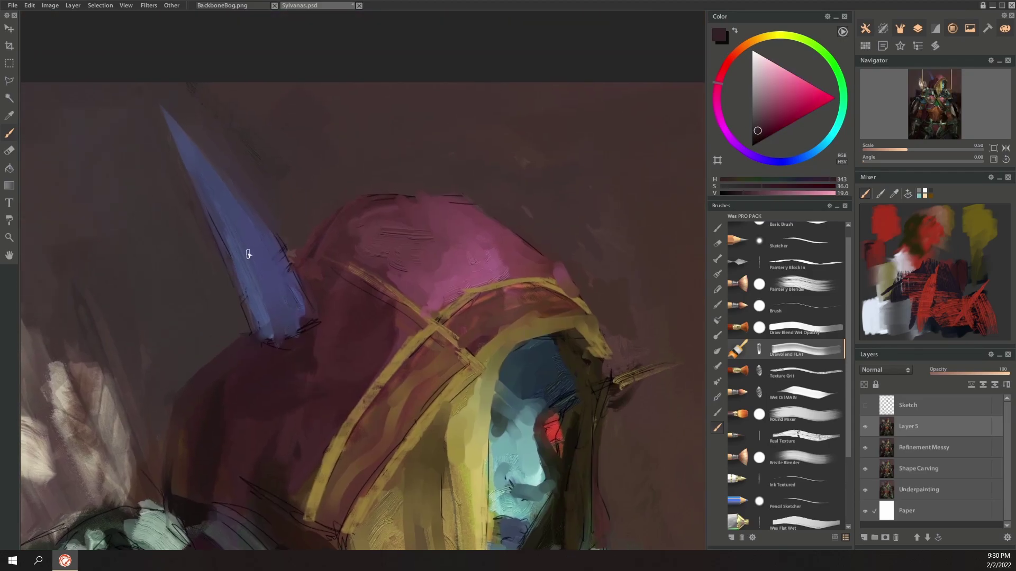
pyautogui.keyDown('alt'); pyautogui.click(270, 301); pyautogui.keyUp('alt')
# Step: Darken the area below the skull with sampled dark plum and add pale grey-green highlights to the shoulder armour's spike
pyautogui.moveTo(509, 228); pyautogui.dragTo(446, 104)
pyautogui.moveTo(585, 426); pyautogui.dragTo(479, 234)
pyautogui.keyDown('alt'); pyautogui.click(60, 251); pyautogui.keyUp('alt')
pyautogui.moveTo(388, 338); pyautogui.dragTo(433, 359)
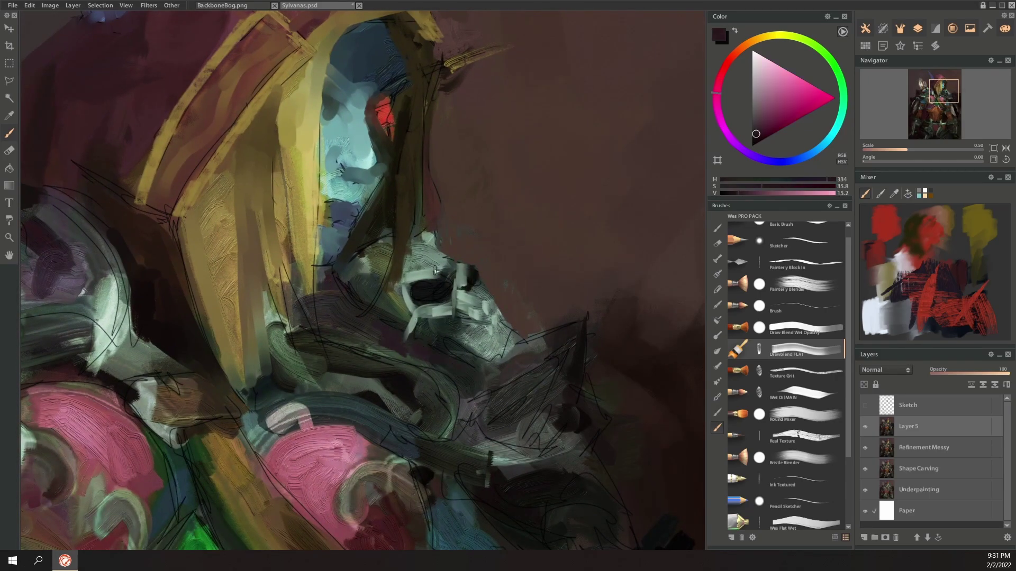
pyautogui.keyDown('alt'); pyautogui.click(546, 379); pyautogui.keyUp('alt')
pyautogui.moveTo(552, 365)
pyautogui.mouseDown()
pyautogui.moveTo(509, 401)
pyautogui.moveTo(552, 387)
pyautogui.mouseUp()
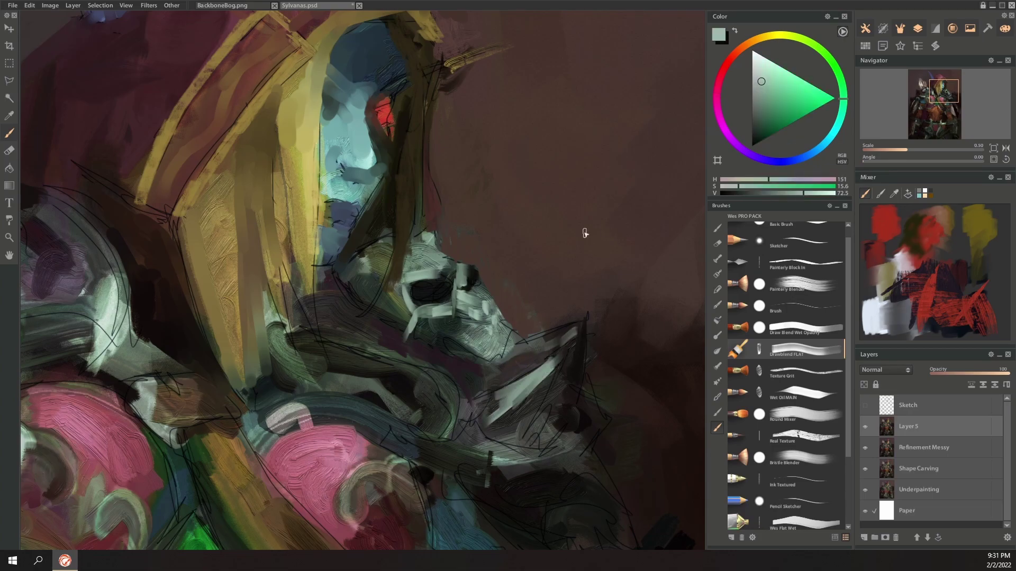
# Step: Clean up the skull's jaw edge against the background with sampled near-black, brown and dark green, and save the painting
pyautogui.keyDown('alt'); pyautogui.click(592, 371); pyautogui.keyUp('alt')
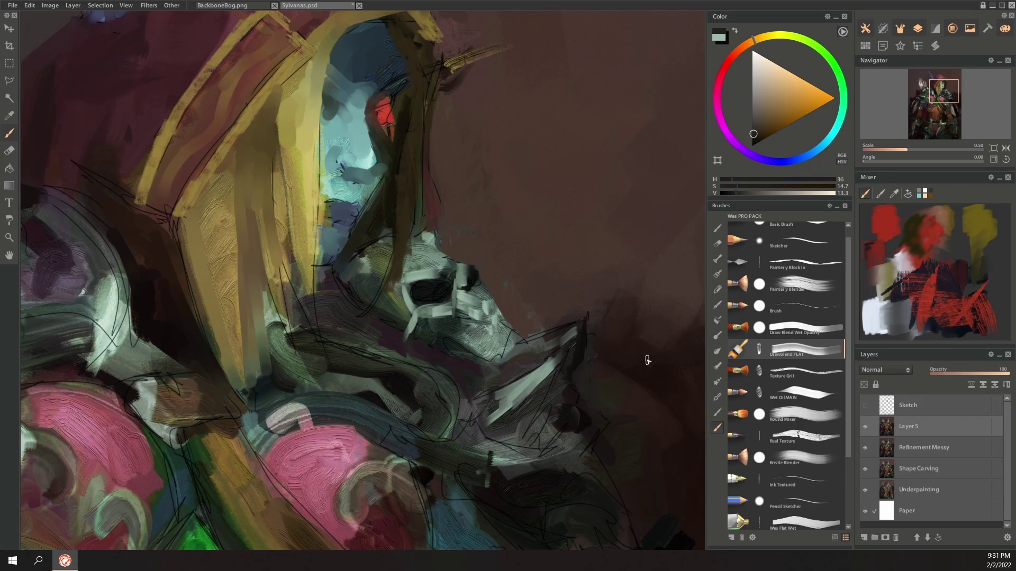
pyautogui.keyDown('alt'); pyautogui.click(550, 332); pyautogui.keyUp('alt')
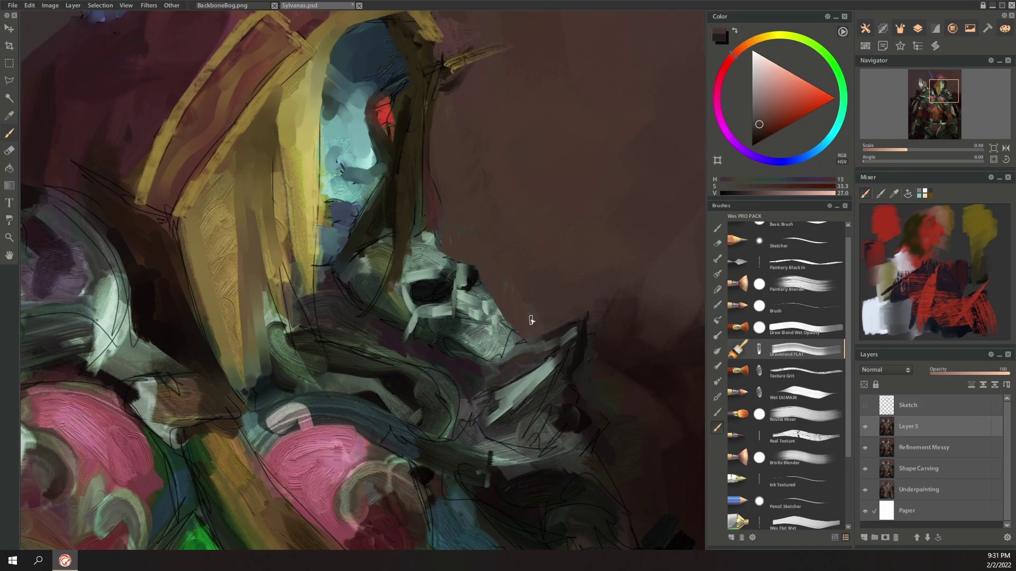
pyautogui.keyDown('alt'); pyautogui.click(509, 344); pyautogui.keyUp('alt')
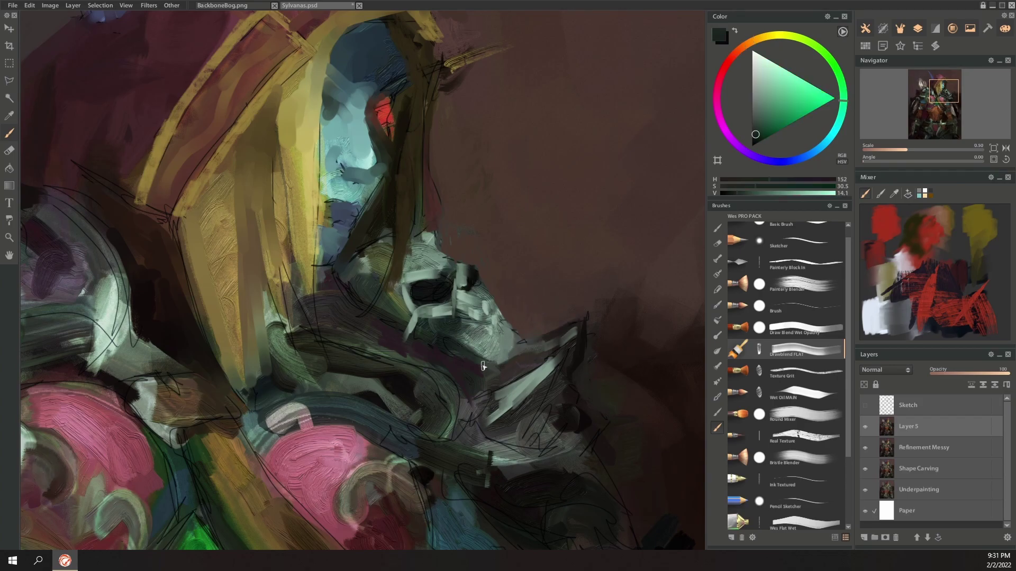
pyautogui.moveTo(495, 348); pyautogui.dragTo(505, 360)
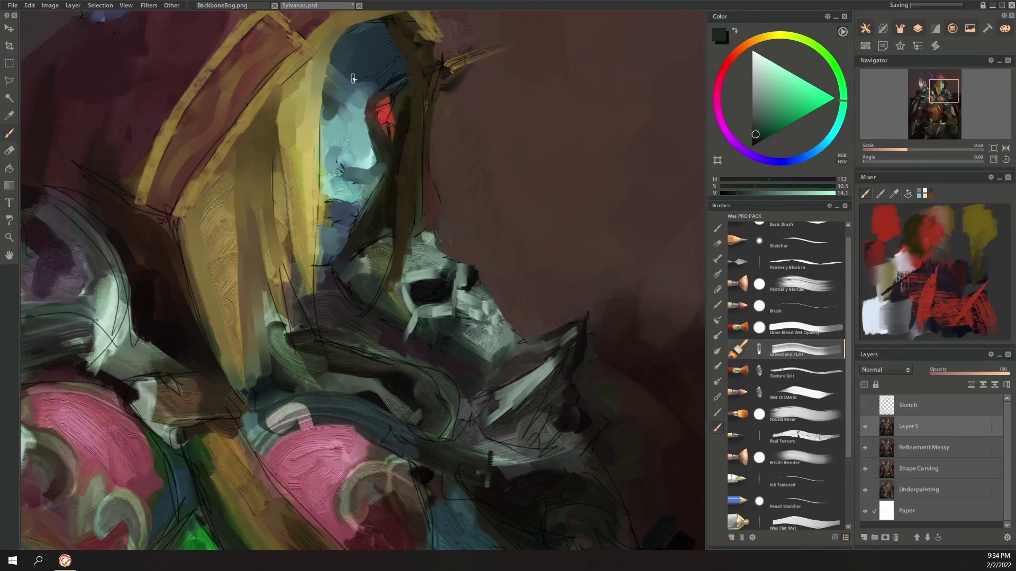
pyautogui.hotkey('ctrl', 's')
# Step: Define the curved collar armour below the hair and skull with sampled grey-green strokes
pyautogui.moveTo(299, 305)
pyautogui.mouseDown()
pyautogui.moveTo(397, 197)
pyautogui.moveTo(348, 257)
pyautogui.moveTo(354, 332)
pyautogui.mouseUp()
pyautogui.keyDown('alt'); pyautogui.click(488, 237); pyautogui.keyUp('alt')
pyautogui.moveTo(312, 257)
pyautogui.mouseDown()
pyautogui.moveTo(366, 345)
pyautogui.moveTo(341, 329)
pyautogui.moveTo(353, 303)
pyautogui.moveTo(382, 298)
pyautogui.moveTo(496, 348)
pyautogui.mouseUp()
pyautogui.moveTo(341, 316)
pyautogui.mouseDown()
pyautogui.moveTo(413, 306)
pyautogui.moveTo(473, 329)
pyautogui.mouseUp()
pyautogui.moveTo(346, 302)
pyautogui.mouseDown()
pyautogui.moveTo(480, 323)
pyautogui.moveTo(516, 360)
pyautogui.moveTo(499, 391)
pyautogui.moveTo(497, 342)
pyautogui.moveTo(573, 289)
pyautogui.moveTo(539, 381)
pyautogui.mouseUp()
# Step: Add pale grey-green highlights around the skull's eye socket and cheekbone, and sample its near-black shadow
pyautogui.click(760, 71)
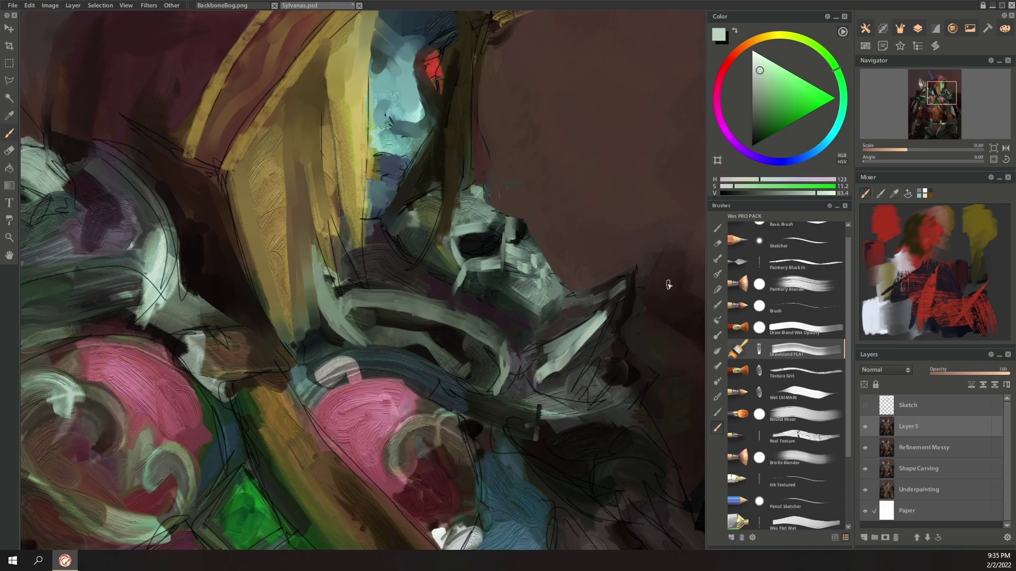
pyautogui.moveTo(503, 266); pyautogui.dragTo(471, 265)
pyautogui.moveTo(477, 227); pyautogui.dragTo(454, 239)
pyautogui.keyDown('alt'); pyautogui.click(482, 241); pyautogui.keyUp('alt')
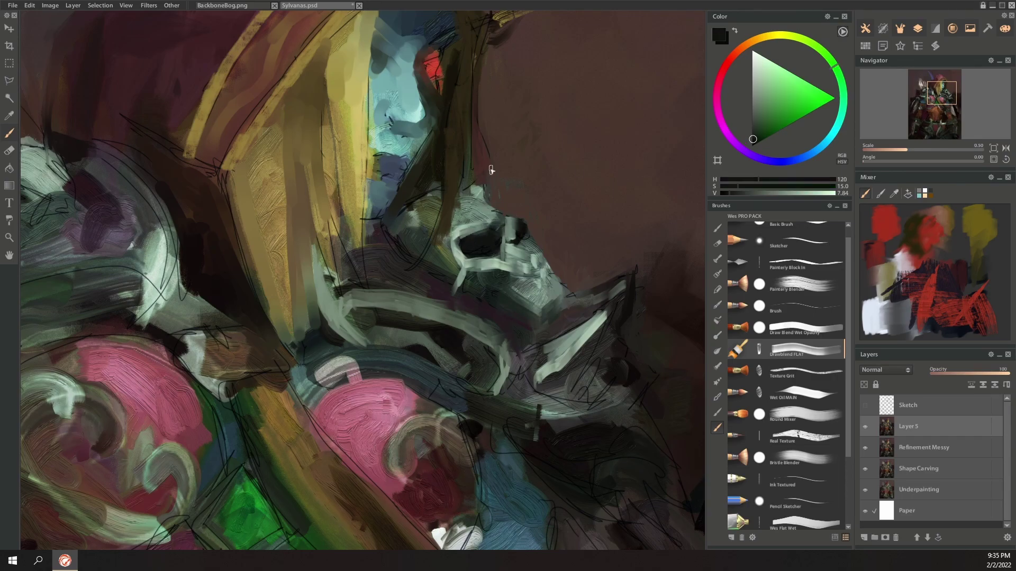
# Step: Sharpen the skull's pointed crown beside the hood with colours sampled from its upper edge
pyautogui.keyDown('alt'); pyautogui.click(478, 194); pyautogui.keyUp('alt')
pyautogui.moveTo(481, 177)
pyautogui.mouseDown()
pyautogui.moveTo(464, 205)
pyautogui.moveTo(435, 218)
pyautogui.moveTo(434, 192)
pyautogui.mouseUp()
pyautogui.keyDown('alt'); pyautogui.click(437, 218); pyautogui.keyUp('alt')
# Step: Refine the lips, chin and adjoining hair edge using colours sampled from the face and the yellow hair
pyautogui.keyDown('alt'); pyautogui.click(377, 173); pyautogui.keyUp('alt')
pyautogui.keyDown('alt'); pyautogui.click(381, 207); pyautogui.keyUp('alt')
pyautogui.moveTo(370, 189); pyautogui.dragTo(367, 214)
pyautogui.keyDown('alt'); pyautogui.click(367, 182); pyautogui.keyUp('alt')
pyautogui.keyDown('alt'); pyautogui.click(383, 161); pyautogui.keyUp('alt')
pyautogui.moveTo(373, 159); pyautogui.dragTo(372, 170)
pyautogui.keyDown('alt'); pyautogui.click(374, 134); pyautogui.keyUp('alt')
pyautogui.keyDown('alt'); pyautogui.click(366, 131); pyautogui.keyUp('alt')
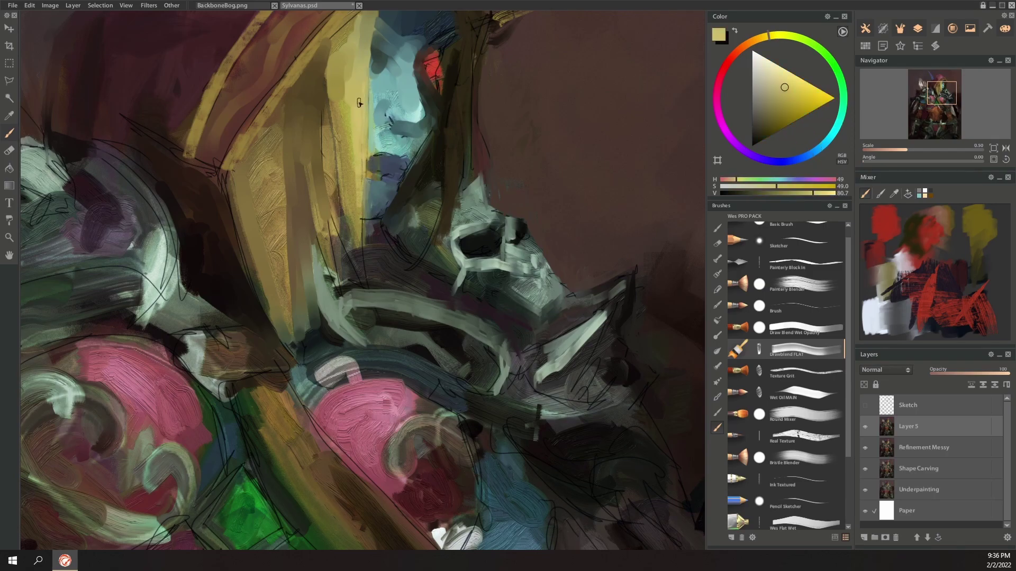
# Step: Touch up the bright hair strands beside the face with sampled yellows
pyautogui.keyDown('alt'); pyautogui.click(327, 111); pyautogui.keyUp('alt')
pyautogui.keyDown('alt'); pyautogui.click(326, 104); pyautogui.keyUp('alt')
pyautogui.keyDown('alt'); pyautogui.click(448, 80); pyautogui.keyUp('alt')
pyautogui.moveTo(325, 46)
pyautogui.mouseDown()
pyautogui.moveTo(310, 74)
pyautogui.moveTo(329, 91)
pyautogui.mouseUp()
pyautogui.moveTo(542, 275); pyautogui.dragTo(503, 460)
# Step: Define the far edge of the hood opening and its dark inner side with sampled gold and dark olive strokes
pyautogui.keyDown('alt'); pyautogui.click(452, 179); pyautogui.keyUp('alt')
pyautogui.moveTo(452, 177); pyautogui.dragTo(449, 211)
pyautogui.keyDown('alt'); pyautogui.click(443, 199); pyautogui.keyUp('alt')
pyautogui.keyDown('alt'); pyautogui.click(331, 202); pyautogui.keyUp('alt')
pyautogui.moveTo(406, 162)
pyautogui.mouseDown()
pyautogui.moveTo(436, 219)
pyautogui.moveTo(423, 371)
pyautogui.mouseUp()
pyautogui.moveTo(426, 295); pyautogui.dragTo(431, 238)
pyautogui.keyDown('alt'); pyautogui.click(401, 270); pyautogui.keyUp('alt')
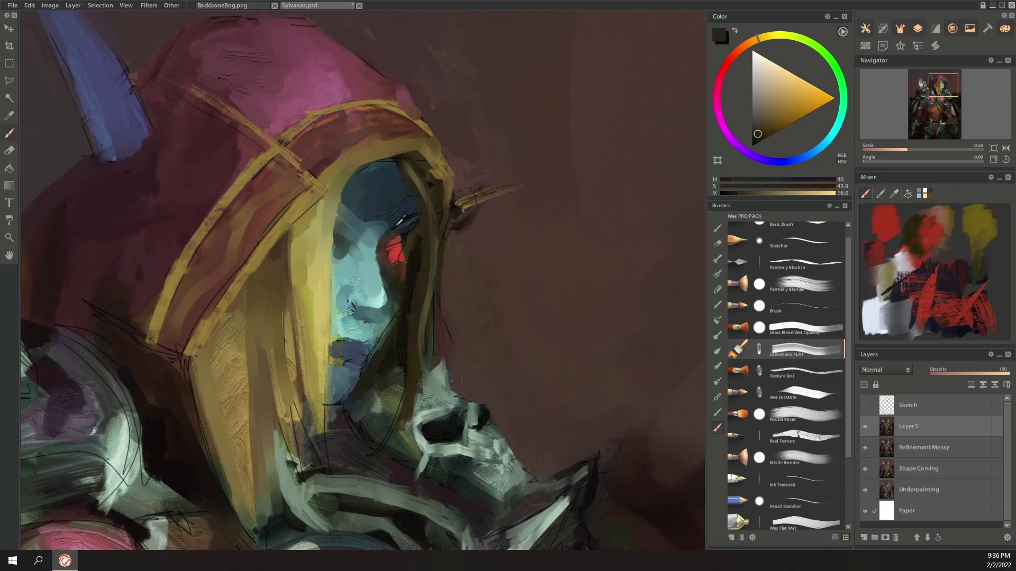
# Step: Reshape the glowing red eye and its surrounding shadow using sampled red and near-black
pyautogui.keyDown('alt'); pyautogui.click(397, 228); pyautogui.keyUp('alt')
pyautogui.keyDown('alt'); pyautogui.click(392, 261); pyautogui.keyUp('alt')
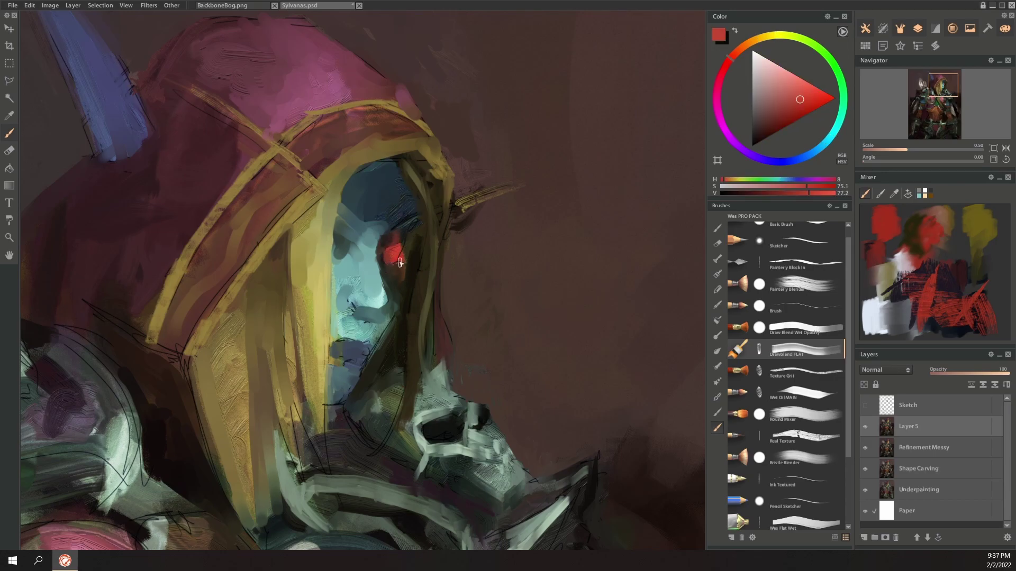
pyautogui.keyDown('alt'); pyautogui.click(410, 249); pyautogui.keyUp('alt')
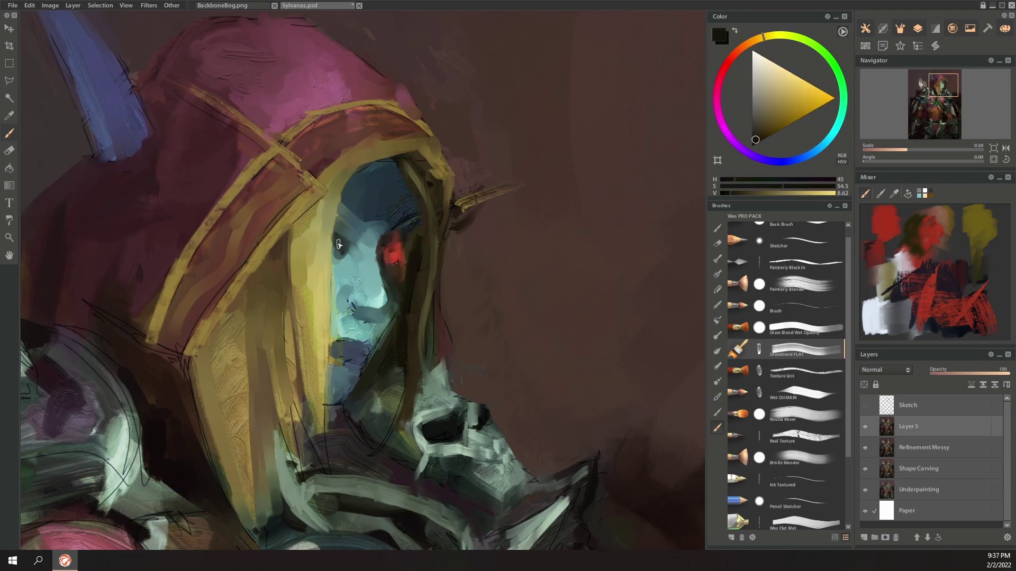
# Step: Refine the gold inner rim at the top of the hood opening with sampled golds and browns
pyautogui.keyDown('alt'); pyautogui.click(448, 183); pyautogui.keyUp('alt')
pyautogui.keyDown('alt'); pyautogui.click(399, 163); pyautogui.keyUp('alt')
pyautogui.keyDown('alt'); pyautogui.click(389, 152); pyautogui.keyUp('alt')
pyautogui.moveTo(373, 161)
pyautogui.mouseDown()
pyautogui.moveTo(396, 155)
pyautogui.moveTo(389, 162)
pyautogui.mouseUp()
pyautogui.keyDown('alt'); pyautogui.click(396, 153); pyautogui.keyUp('alt')
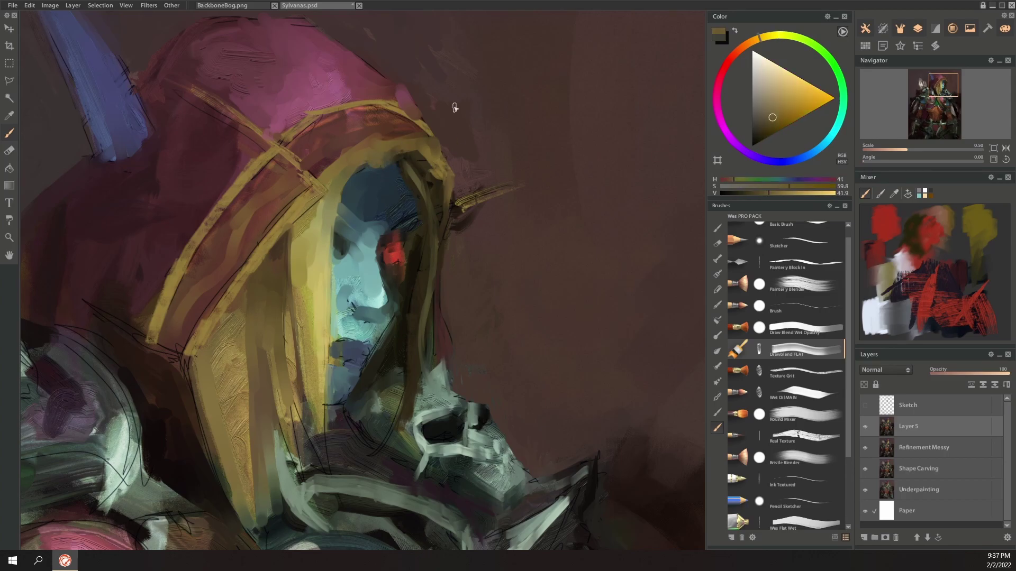
# Step: Touch up the hood's front band and clean its outer edge against the background with sampled browns
pyautogui.keyDown('alt'); pyautogui.click(349, 142); pyautogui.keyUp('alt')
pyautogui.keyDown('alt'); pyautogui.click(366, 125); pyautogui.keyUp('alt')
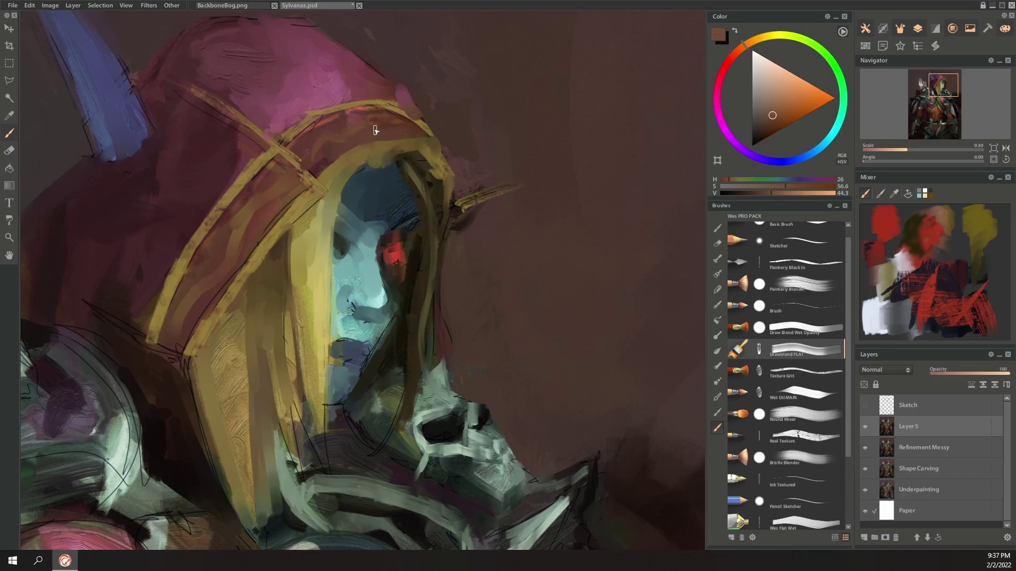
pyautogui.keyDown('alt'); pyautogui.click(388, 104); pyautogui.keyUp('alt')
pyautogui.keyDown('alt'); pyautogui.click(410, 109); pyautogui.keyUp('alt')
pyautogui.keyDown('alt'); pyautogui.click(394, 75); pyautogui.keyUp('alt')
pyautogui.moveTo(400, 86); pyautogui.dragTo(422, 114)
pyautogui.scroll(-8, 329, 231)
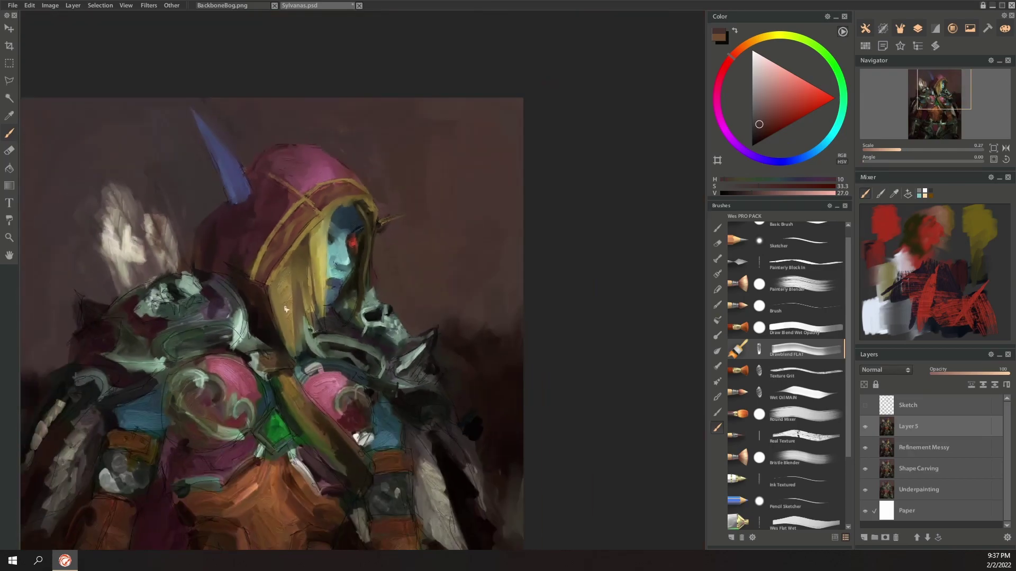
# Step: Shape the buckle at the top of the chest strap with sampled pale grey-green and dark olive
pyautogui.scroll(6, 307, 236)
pyautogui.scroll(-2, 535, 419)
pyautogui.moveTo(504, 443); pyautogui.dragTo(443, 238)
pyautogui.scroll(5, 442, 238)
pyautogui.scroll(-3, 441, 236)
pyautogui.scroll(-1, 296, 255)
pyautogui.keyDown('alt'); pyautogui.click(174, 126); pyautogui.keyUp('alt')
pyautogui.moveTo(226, 226); pyautogui.dragTo(235, 244)
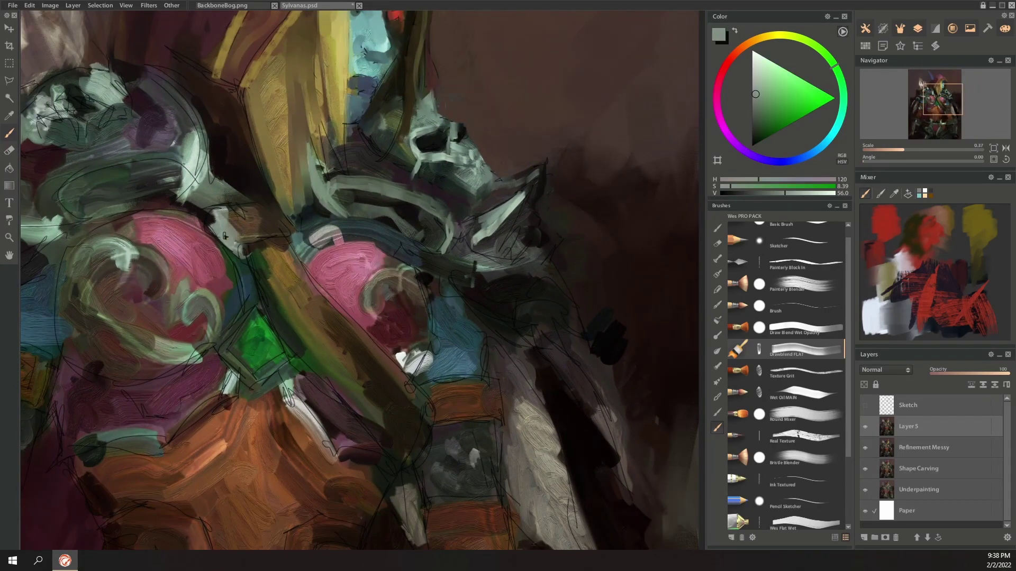
pyautogui.keyDown('alt'); pyautogui.click(252, 243); pyautogui.keyUp('alt')
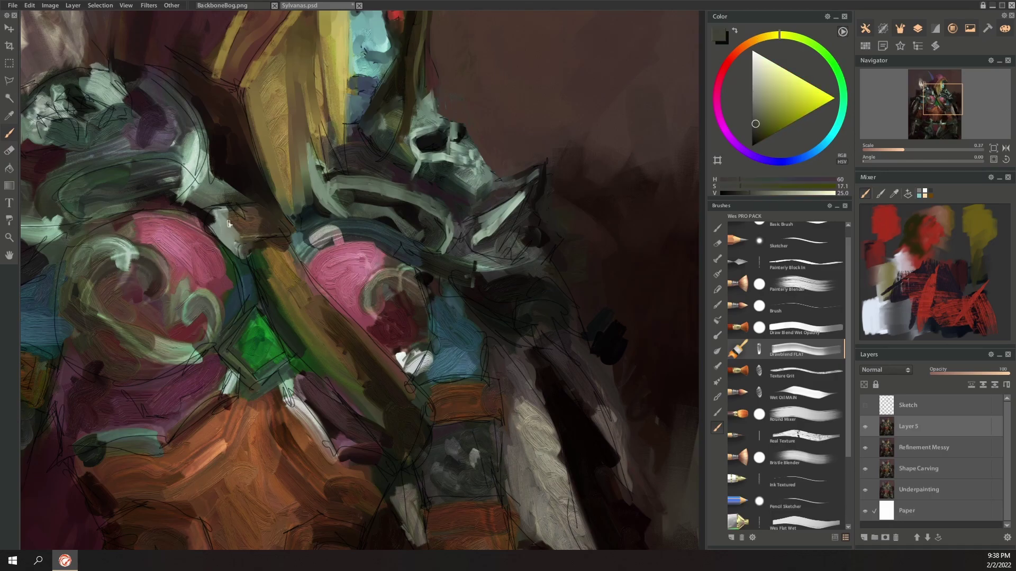
pyautogui.keyDown('alt'); pyautogui.click(219, 212); pyautogui.keyUp('alt')
pyautogui.moveTo(215, 213); pyautogui.dragTo(211, 232)
# Step: Darken the diagonal chest strap with sampled dark brown using the Real Texture brush
pyautogui.moveTo(267, 210)
pyautogui.mouseDown()
pyautogui.moveTo(288, 236)
pyautogui.moveTo(266, 262)
pyautogui.moveTo(305, 343)
pyautogui.mouseUp()
pyautogui.keyDown('alt'); pyautogui.click(288, 273); pyautogui.keyUp('alt')
pyautogui.click(788, 435)
pyautogui.keyDown('alt'); pyautogui.click(322, 317); pyautogui.keyUp('alt')
pyautogui.moveTo(257, 271)
pyautogui.mouseDown()
pyautogui.moveTo(332, 406)
pyautogui.moveTo(364, 411)
pyautogui.mouseUp()
pyautogui.moveTo(262, 251); pyautogui.dragTo(278, 278)
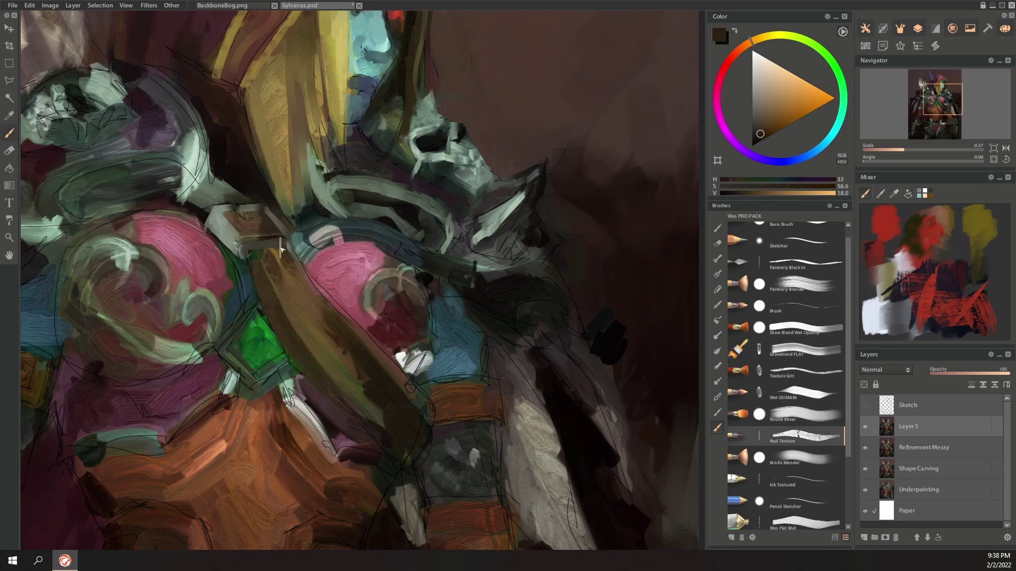
# Step: Refine the strap buckle and paint the brown strap section running above it to the shoulder armour
pyautogui.keyDown('alt'); pyautogui.click(261, 225); pyautogui.keyUp('alt')
pyautogui.moveTo(239, 221); pyautogui.dragTo(253, 228)
pyautogui.keyDown('alt'); pyautogui.click(278, 255); pyautogui.keyUp('alt')
pyautogui.moveTo(217, 198)
pyautogui.mouseDown()
pyautogui.moveTo(239, 194)
pyautogui.moveTo(199, 197)
pyautogui.mouseUp()
pyautogui.keyDown('alt'); pyautogui.click(240, 185); pyautogui.keyUp('alt')
# Step: Model the diagonal chest strap with long strokes of a sampled olive brown
pyautogui.keyDown('alt'); pyautogui.click(346, 360); pyautogui.keyUp('alt')
pyautogui.moveTo(254, 259); pyautogui.dragTo(285, 336)
pyautogui.moveTo(260, 281)
pyautogui.mouseDown()
pyautogui.moveTo(312, 362)
pyautogui.moveTo(319, 344)
pyautogui.mouseUp()
pyautogui.moveTo(292, 263); pyautogui.dragTo(328, 321)
# Step: Brighten the top of the pink breastplate below the skull armour with sampled pinks
pyautogui.keyDown('alt'); pyautogui.click(367, 260); pyautogui.keyUp('alt')
pyautogui.moveTo(373, 262); pyautogui.dragTo(349, 263)
pyautogui.moveTo(379, 258); pyautogui.dragTo(350, 260)
pyautogui.moveTo(848, 437); pyautogui.dragTo(847, 496)
pyautogui.click(794, 461)
pyautogui.moveTo(353, 278)
pyautogui.mouseDown()
pyautogui.moveTo(361, 248)
pyautogui.moveTo(347, 268)
pyautogui.mouseUp()
pyautogui.keyDown('alt'); pyautogui.click(355, 282); pyautogui.keyUp('alt')
pyautogui.keyDown('alt'); pyautogui.click(366, 248); pyautogui.keyUp('alt')
pyautogui.keyDown('alt'); pyautogui.click(344, 268); pyautogui.keyUp('alt')
# Step: Add speckled texture to the pink breastplate below the skull with the Splatter and Texture brush
pyautogui.moveTo(847, 458); pyautogui.dragTo(847, 468)
pyautogui.click(799, 496)
pyautogui.keyDown('alt'); pyautogui.click(370, 261); pyautogui.keyUp('alt')
pyautogui.keyDown('alt'); pyautogui.click(357, 301); pyautogui.keyUp('alt')
# Step: Repaint the curled ornament on the pink breastplate in pale grey-green with the Wes Flat Wet brush
pyautogui.click(804, 431)
pyautogui.keyDown('alt'); pyautogui.click(371, 299); pyautogui.keyUp('alt')
pyautogui.moveTo(375, 313)
pyautogui.mouseDown()
pyautogui.moveTo(368, 291)
pyautogui.moveTo(397, 273)
pyautogui.mouseUp()
pyautogui.moveTo(408, 312); pyautogui.dragTo(401, 268)
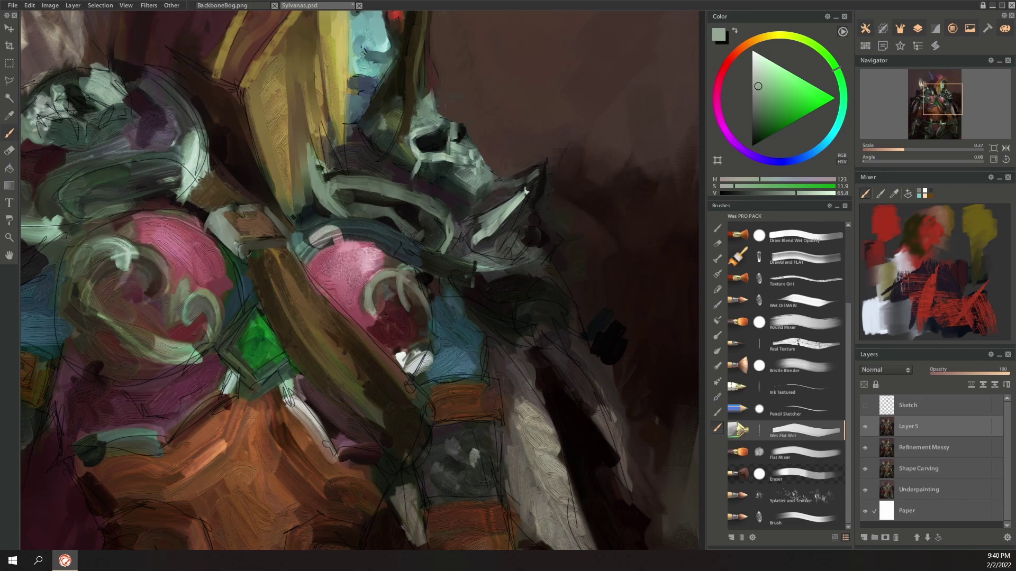
# Step: Paint the rim arching over the pink breastplate with a sampled pale grey, and sample a dark shadow colour
pyautogui.keyDown('alt'); pyautogui.click(327, 224); pyautogui.keyUp('alt')
pyautogui.moveTo(324, 222)
pyautogui.mouseDown()
pyautogui.moveTo(384, 227)
pyautogui.moveTo(435, 254)
pyautogui.moveTo(373, 228)
pyautogui.moveTo(448, 259)
pyautogui.mouseUp()
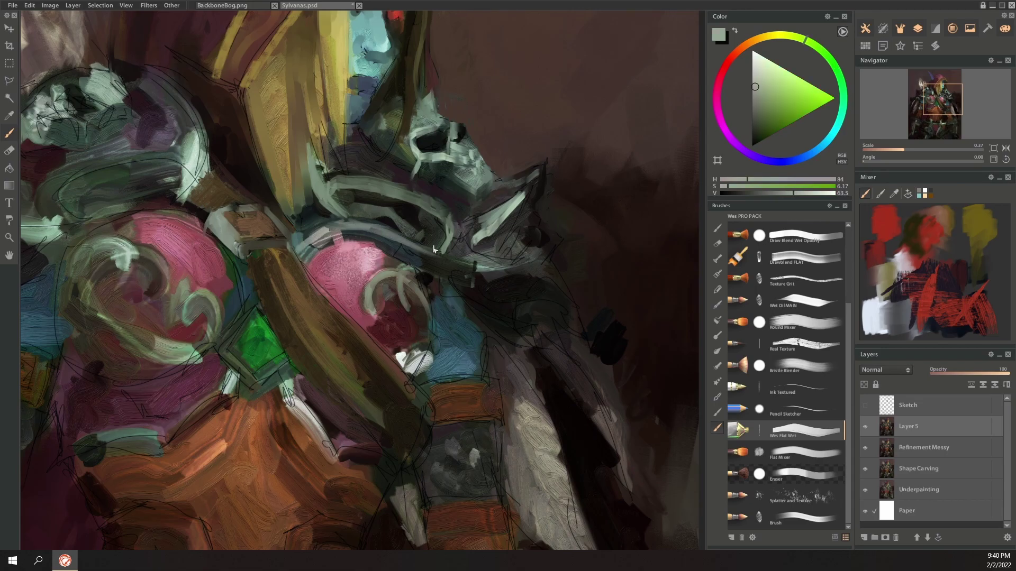
pyautogui.keyDown('alt'); pyautogui.click(333, 241); pyautogui.keyUp('alt')
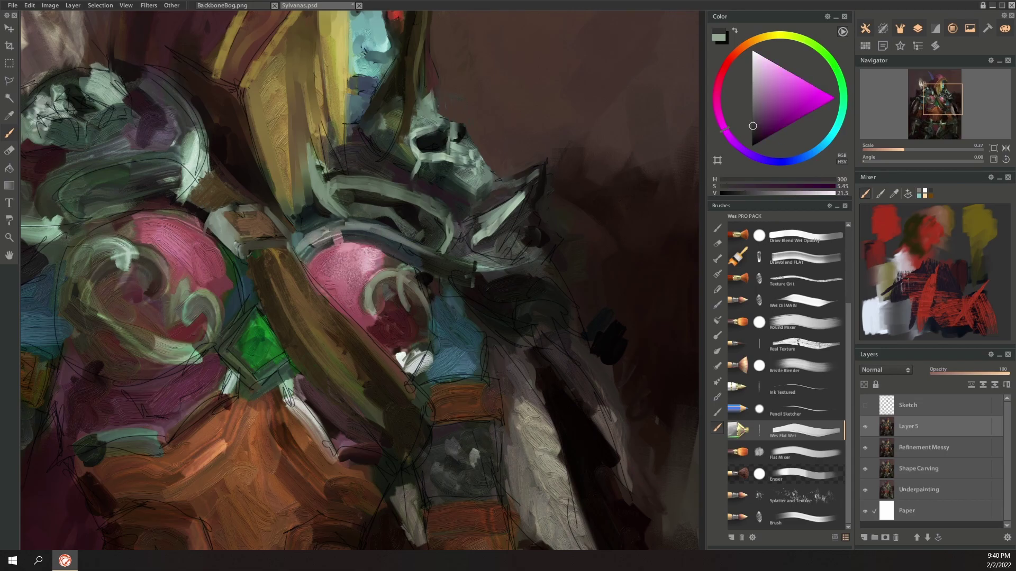
# Step: Rework the shadows of the shoulder armour below its spike with sampled near-black and dark tones
pyautogui.scroll(-8, 458, 254)
pyautogui.scroll(9, 466, 220)
pyautogui.keyDown('alt'); pyautogui.click(522, 258); pyautogui.keyUp('alt')
pyautogui.keyDown('alt'); pyautogui.click(546, 264); pyautogui.keyUp('alt')
pyautogui.keyDown('alt'); pyautogui.click(536, 313); pyautogui.keyUp('alt')
pyautogui.keyDown('alt'); pyautogui.click(528, 279); pyautogui.keyUp('alt')
pyautogui.keyDown('alt'); pyautogui.click(540, 311); pyautogui.keyUp('alt')
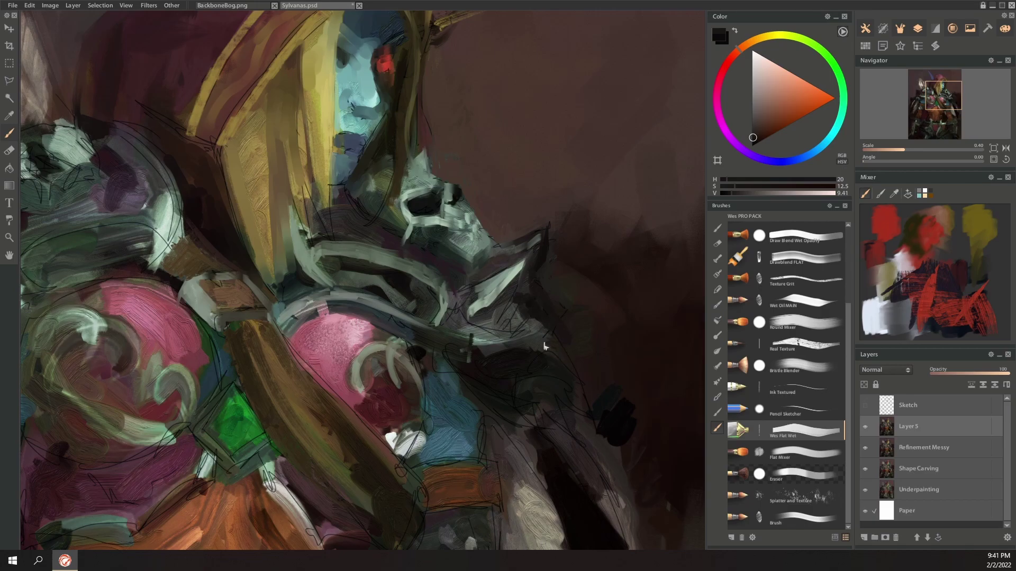
pyautogui.keyDown('alt'); pyautogui.click(535, 323); pyautogui.keyUp('alt')
pyautogui.moveTo(591, 325); pyautogui.dragTo(564, 242)
# Step: Add pale green highlights to the lower shoulder armour and sample a mauve from the pink breastplate
pyautogui.keyDown('alt'); pyautogui.click(455, 257); pyautogui.keyUp('alt')
pyautogui.moveTo(445, 288)
pyautogui.mouseDown()
pyautogui.moveTo(490, 319)
pyautogui.moveTo(488, 299)
pyautogui.mouseUp()
pyautogui.moveTo(553, 318); pyautogui.dragTo(529, 268)
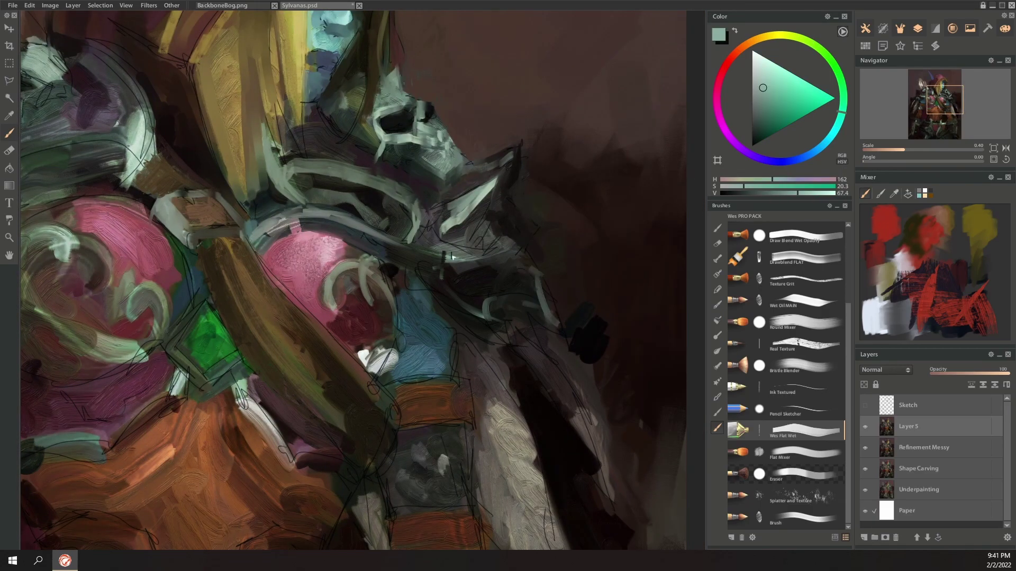
pyautogui.keyDown('alt'); pyautogui.click(312, 273); pyautogui.keyUp('alt')
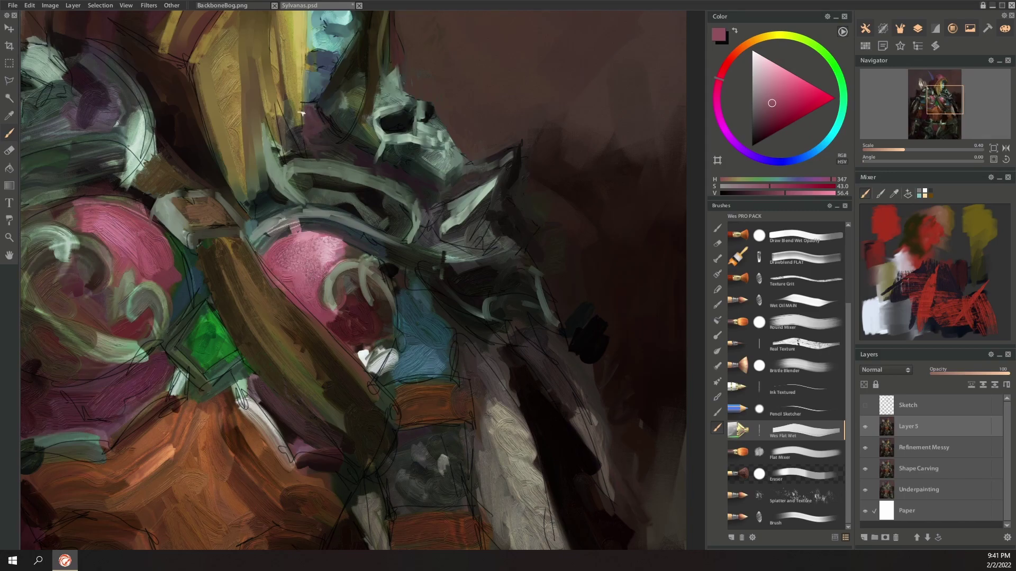
# Step: Add a small blue spike tip behind the hood's far side using sampled blue
pyautogui.moveTo(302, 108); pyautogui.dragTo(442, 188)
pyautogui.keyDown('alt'); pyautogui.click(416, 188); pyautogui.keyUp('alt')
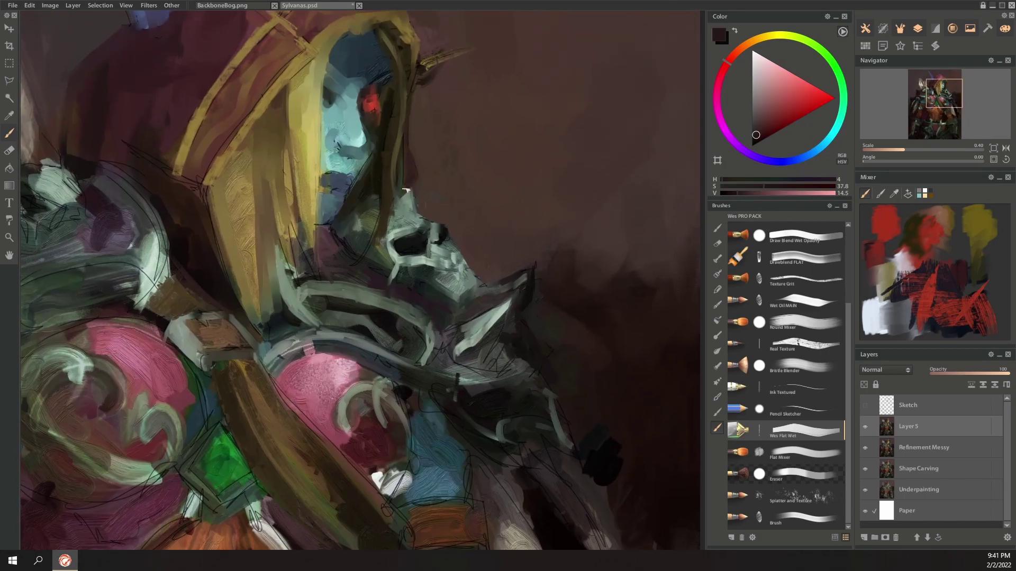
pyautogui.moveTo(424, 59); pyautogui.dragTo(440, 287)
pyautogui.keyDown('alt'); pyautogui.click(170, 176); pyautogui.keyUp('alt')
pyautogui.moveTo(510, 398); pyautogui.dragTo(419, 78)
# Step: Darken the shoulder armour beside the spike with sampled near-black
pyautogui.keyDown('alt'); pyautogui.click(536, 379); pyautogui.keyUp('alt')
pyautogui.moveTo(503, 377); pyautogui.dragTo(530, 393)
pyautogui.scroll(-5, 509, 389)
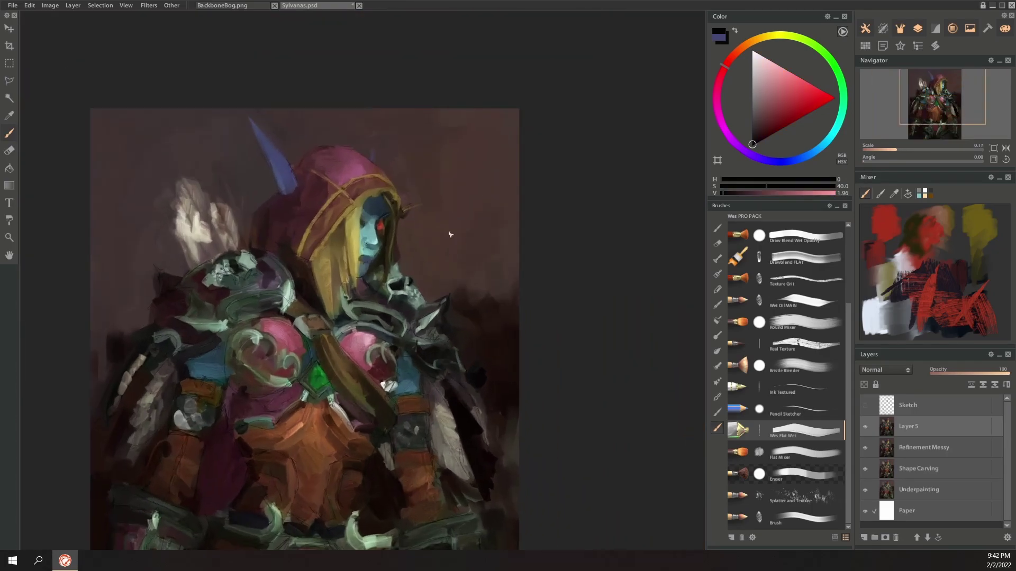
# Step: Paint diagonal barbs on the smaller arrow feather behind the shoulder with sampled pale beige
pyautogui.scroll(3, 394, 288)
pyautogui.scroll(4, 164, 282)
pyautogui.keyDown('alt'); pyautogui.click(356, 301); pyautogui.keyUp('alt')
pyautogui.moveTo(354, 296); pyautogui.dragTo(373, 325)
pyautogui.moveTo(376, 280); pyautogui.dragTo(431, 402)
pyautogui.moveTo(365, 333); pyautogui.dragTo(405, 377)
pyautogui.moveTo(378, 399); pyautogui.dragTo(418, 418)
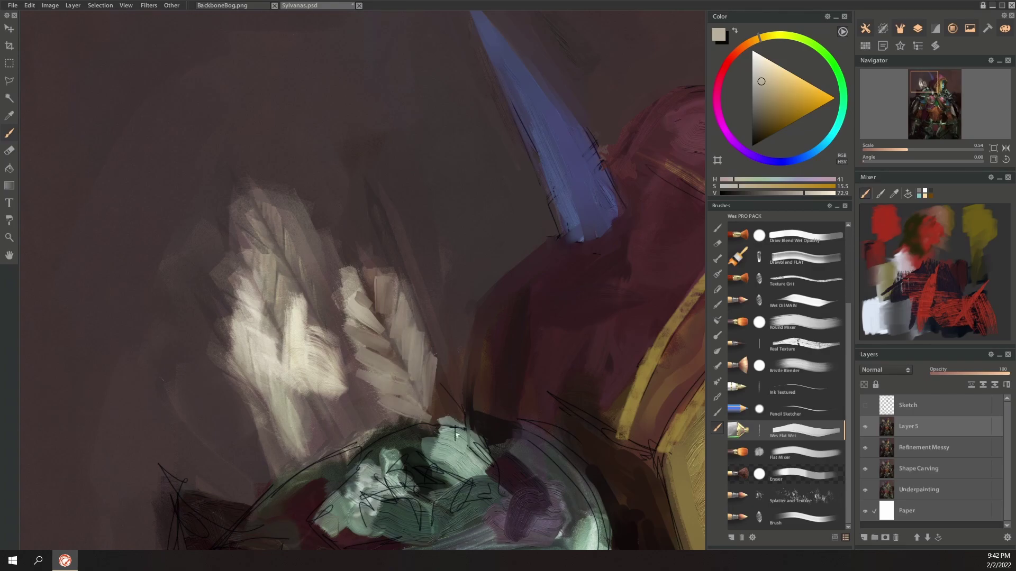
# Step: Build up the barbs of the large arrow feather with short pale beige strokes, plus one on the smaller feather
pyautogui.moveTo(278, 228); pyautogui.dragTo(295, 302)
pyautogui.keyDown('alt'); pyautogui.click(295, 320); pyautogui.keyUp('alt')
pyautogui.moveTo(384, 275)
pyautogui.mouseDown()
pyautogui.moveTo(399, 352)
pyautogui.moveTo(420, 389)
pyautogui.mouseUp()
pyautogui.moveTo(283, 282); pyautogui.dragTo(283, 327)
pyautogui.moveTo(293, 315); pyautogui.dragTo(293, 340)
pyautogui.moveTo(245, 209); pyautogui.dragTo(269, 231)
pyautogui.moveTo(250, 232); pyautogui.dragTo(294, 269)
pyautogui.moveTo(302, 237); pyautogui.dragTo(310, 291)
pyautogui.moveTo(303, 356)
pyautogui.mouseDown()
pyautogui.moveTo(302, 405)
pyautogui.moveTo(318, 421)
pyautogui.mouseUp()
pyautogui.moveTo(326, 424); pyautogui.dragTo(326, 438)
# Step: Extend the large feather's outer and lower barbs with sampled grey-beige and off-white strokes
pyautogui.keyDown('alt'); pyautogui.click(229, 365); pyautogui.keyUp('alt')
pyautogui.moveTo(208, 352); pyautogui.dragTo(238, 371)
pyautogui.moveTo(231, 389)
pyautogui.mouseDown()
pyautogui.moveTo(260, 410)
pyautogui.moveTo(277, 444)
pyautogui.mouseUp()
pyautogui.keyDown('alt'); pyautogui.click(267, 391); pyautogui.keyUp('alt')
pyautogui.moveTo(247, 342); pyautogui.dragTo(248, 377)
pyautogui.moveTo(271, 362)
pyautogui.mouseDown()
pyautogui.moveTo(270, 415)
pyautogui.moveTo(287, 456)
pyautogui.mouseUp()
# Step: Shade both arrow feathers with sampled grey-brown strokes between the barbs
pyautogui.keyDown('alt'); pyautogui.click(357, 337); pyautogui.keyUp('alt')
pyautogui.moveTo(341, 313); pyautogui.dragTo(353, 351)
pyautogui.moveTo(401, 275); pyautogui.dragTo(434, 351)
pyautogui.moveTo(290, 223); pyautogui.dragTo(329, 327)
pyautogui.moveTo(301, 225); pyautogui.dragTo(309, 263)
pyautogui.moveTo(255, 268); pyautogui.dragTo(274, 328)
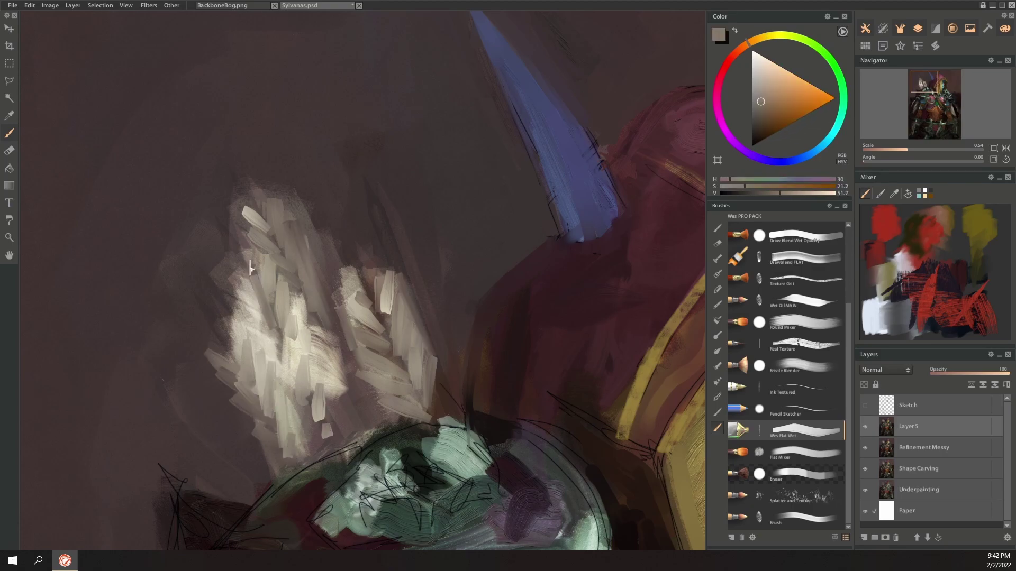
# Step: Define the feather bases where they meet the shoulder armour with sampled dark tones
pyautogui.keyDown('alt'); pyautogui.click(370, 465); pyautogui.keyUp('alt')
pyautogui.moveTo(342, 429); pyautogui.dragTo(341, 446)
pyautogui.moveTo(390, 405)
pyautogui.mouseDown()
pyautogui.moveTo(391, 418)
pyautogui.moveTo(352, 443)
pyautogui.mouseUp()
pyautogui.keyDown('alt'); pyautogui.click(399, 437); pyautogui.keyUp('alt')
pyautogui.moveTo(389, 420); pyautogui.dragTo(310, 465)
pyautogui.moveTo(302, 459); pyautogui.dragTo(270, 480)
pyautogui.moveTo(398, 416); pyautogui.dragTo(387, 424)
# Step: Trim the tips and outer edges of both arrow feathers with short strokes
pyautogui.moveTo(351, 251); pyautogui.dragTo(365, 283)
pyautogui.moveTo(239, 166); pyautogui.dragTo(256, 205)
pyautogui.moveTo(215, 301); pyautogui.dragTo(232, 350)
pyautogui.keyDown('alt'); pyautogui.click(264, 294); pyautogui.keyUp('alt')
pyautogui.scroll(-3, 464, 393)
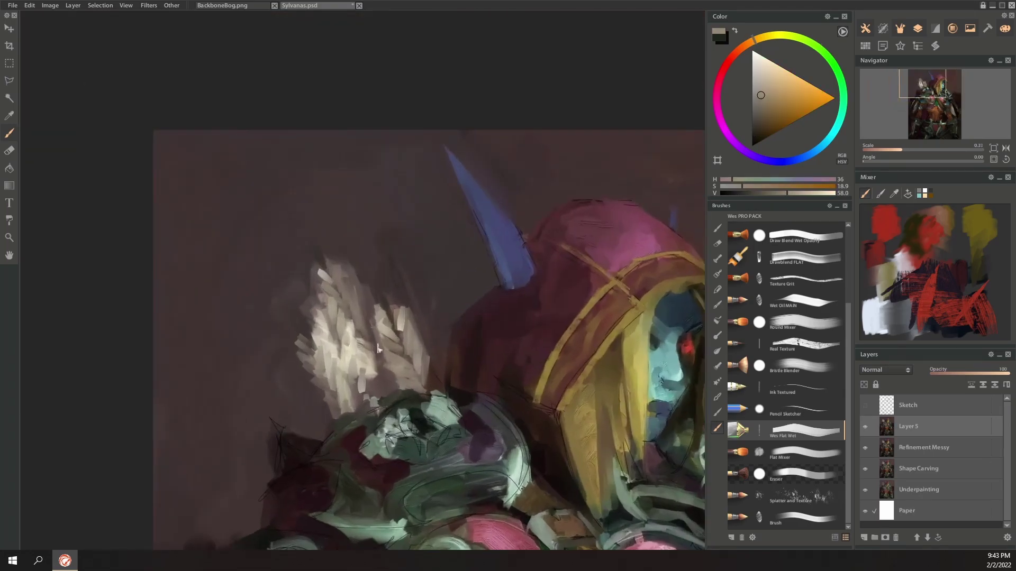
# Step: Deepen the shoulder skull's eye socket with sampled near-black green strokes
pyautogui.scroll(1, 476, 404)
pyautogui.scroll(3, 487, 414)
pyautogui.keyDown('alt'); pyautogui.click(408, 301); pyautogui.keyUp('alt')
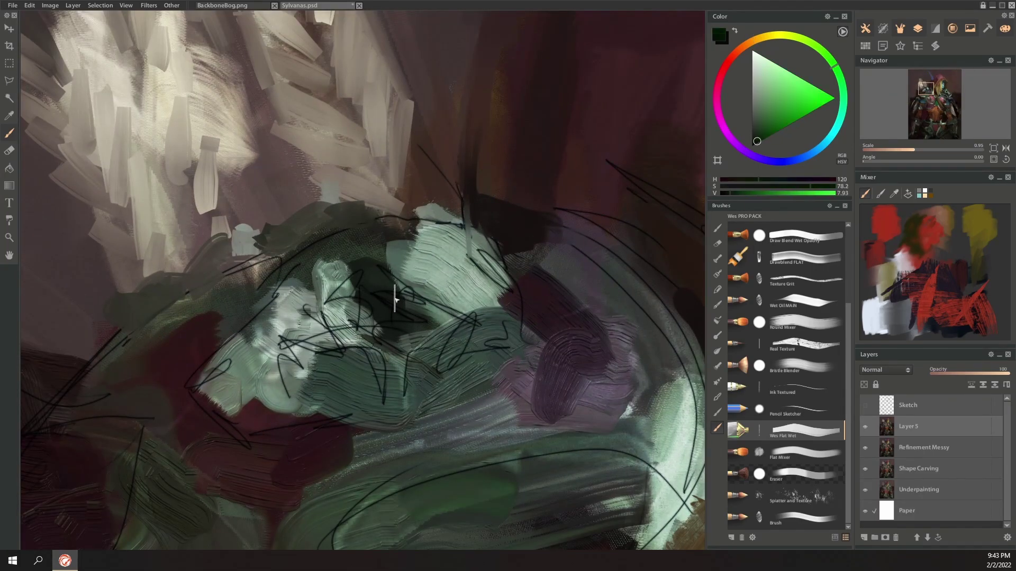
pyautogui.moveTo(385, 295); pyautogui.dragTo(447, 320)
pyautogui.moveTo(377, 312)
pyautogui.mouseDown()
pyautogui.moveTo(471, 328)
pyautogui.moveTo(425, 348)
pyautogui.moveTo(435, 405)
pyautogui.mouseUp()
# Step: Shape the shoulder skull's cheek and nose bridge around the eye socket with sampled pale grey-green strokes
pyautogui.keyDown('alt'); pyautogui.click(467, 291); pyautogui.keyUp('alt')
pyautogui.moveTo(423, 348); pyautogui.dragTo(371, 342)
pyautogui.moveTo(354, 283); pyautogui.dragTo(364, 317)
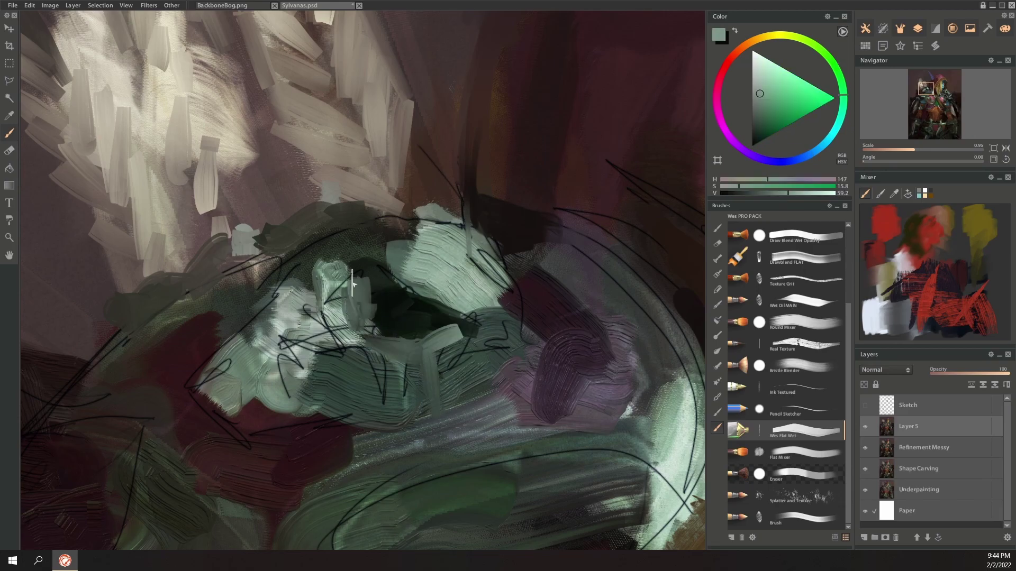
pyautogui.keyDown('alt'); pyautogui.click(388, 299); pyautogui.keyUp('alt')
pyautogui.moveTo(316, 284); pyautogui.dragTo(316, 302)
# Step: Build up the shoulder skull's brow, crown and the adjoining armour rim with sampled grey-green strokes
pyautogui.keyDown('alt'); pyautogui.click(397, 262); pyautogui.keyUp('alt')
pyautogui.moveTo(365, 264); pyautogui.dragTo(336, 277)
pyautogui.moveTo(370, 260); pyautogui.dragTo(353, 261)
pyautogui.keyDown('alt'); pyautogui.click(394, 235); pyautogui.keyUp('alt')
pyautogui.moveTo(420, 235)
pyautogui.mouseDown()
pyautogui.moveTo(322, 269)
pyautogui.moveTo(281, 272)
pyautogui.mouseUp()
pyautogui.keyDown('alt'); pyautogui.click(339, 246); pyautogui.keyUp('alt')
pyautogui.moveTo(339, 217); pyautogui.dragTo(275, 235)
pyautogui.moveTo(212, 275); pyautogui.dragTo(159, 299)
# Step: Block in the pointed spike on the shoulder armour's outer edge with sampled dark and light tones, and save the painting
pyautogui.moveTo(203, 351); pyautogui.dragTo(356, 338)
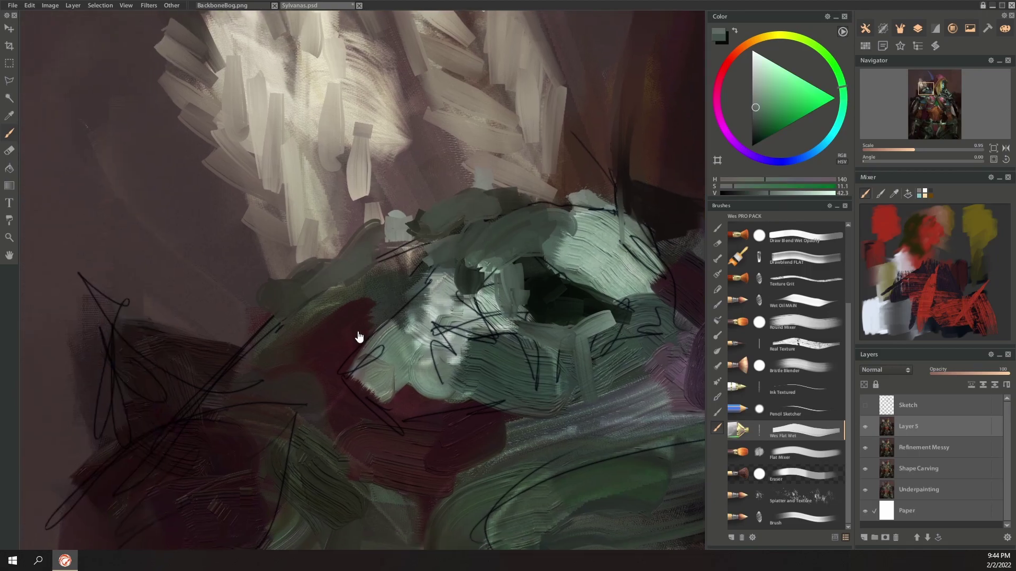
pyautogui.keyDown('alt'); pyautogui.click(183, 388); pyautogui.keyUp('alt')
pyautogui.moveTo(113, 318)
pyautogui.mouseDown()
pyautogui.moveTo(133, 432)
pyautogui.moveTo(191, 372)
pyautogui.mouseUp()
pyautogui.moveTo(85, 283); pyautogui.dragTo(118, 342)
pyautogui.keyDown('alt'); pyautogui.click(224, 211); pyautogui.keyUp('alt')
pyautogui.moveTo(109, 300); pyautogui.dragTo(200, 385)
pyautogui.keyDown('alt'); pyautogui.click(193, 312); pyautogui.keyUp('alt')
pyautogui.moveTo(142, 287)
pyautogui.mouseDown()
pyautogui.moveTo(213, 350)
pyautogui.moveTo(144, 288)
pyautogui.mouseUp()
pyautogui.hotkey('ctrl', 's')
# Step: Carve the shoulder spike's silhouette and highlighted edge with strokes sampled from the background and the armour
pyautogui.keyDown('alt'); pyautogui.click(89, 312); pyautogui.keyUp('alt')
pyautogui.moveTo(88, 312); pyautogui.dragTo(126, 441)
pyautogui.keyDown('alt'); pyautogui.click(224, 436); pyautogui.keyUp('alt')
pyautogui.moveTo(87, 301)
pyautogui.mouseDown()
pyautogui.moveTo(99, 392)
pyautogui.moveTo(88, 291)
pyautogui.moveTo(81, 402)
pyautogui.mouseUp()
pyautogui.keyDown('alt'); pyautogui.click(78, 345); pyautogui.keyUp('alt')
pyautogui.keyDown('alt'); pyautogui.click(64, 363); pyautogui.keyUp('alt')
pyautogui.moveTo(87, 280); pyautogui.dragTo(112, 459)
pyautogui.keyDown('alt'); pyautogui.click(164, 296); pyautogui.keyUp('alt')
pyautogui.moveTo(128, 305); pyautogui.dragTo(224, 364)
pyautogui.keyDown('alt'); pyautogui.click(216, 333); pyautogui.keyUp('alt')
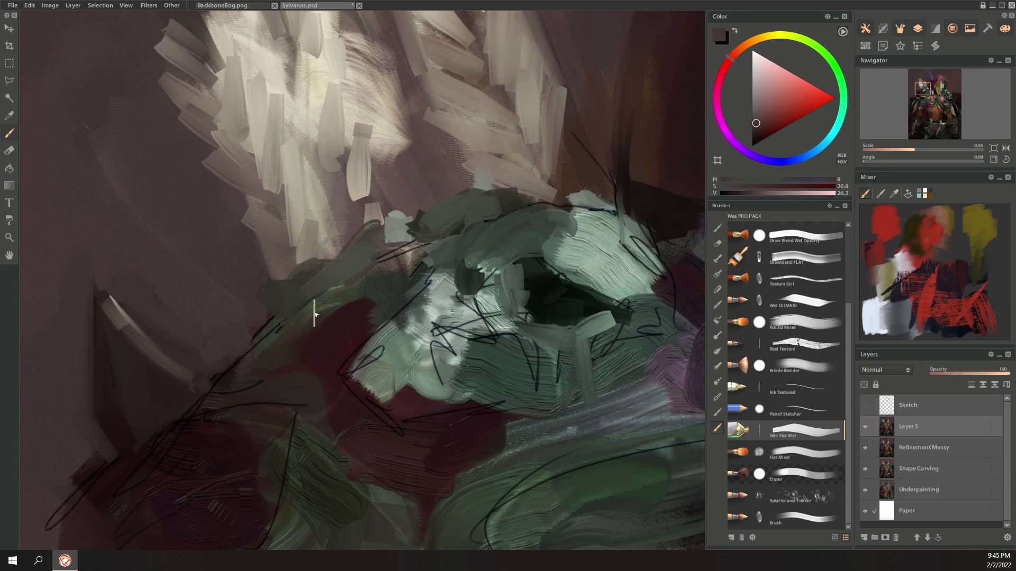
# Step: Soften the shoulder skull's upper edge and brow with the Painterly Blender brush
pyautogui.scroll(-5, 465, 307)
pyautogui.moveTo(677, 463); pyautogui.dragTo(539, 425)
pyautogui.scroll(3, 334, 244)
pyautogui.keyDown('alt'); pyautogui.click(319, 264); pyautogui.keyUp('alt')
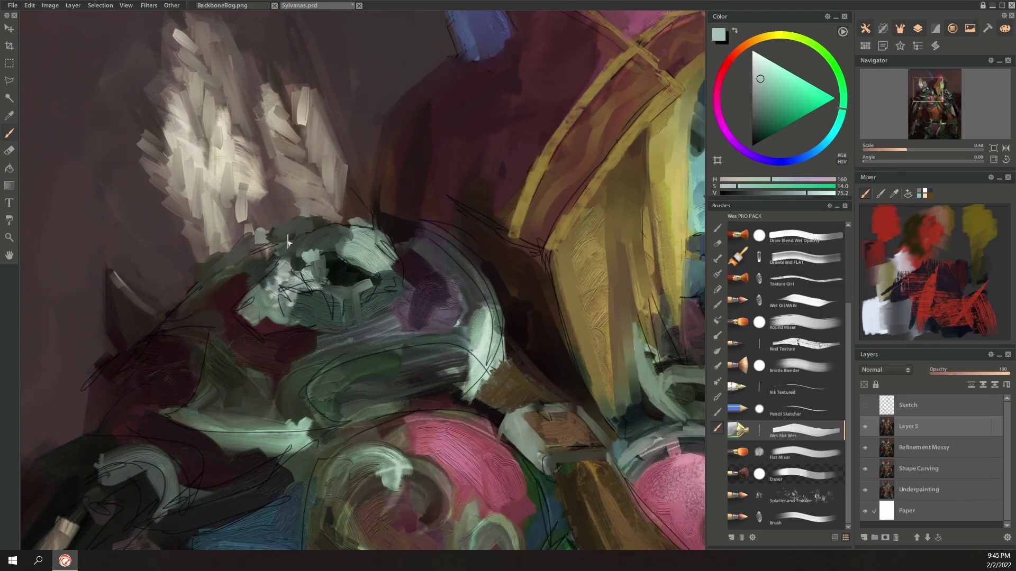
pyautogui.keyDown('alt'); pyautogui.click(347, 227); pyautogui.keyUp('alt')
pyautogui.moveTo(847, 437); pyautogui.dragTo(852, 349)
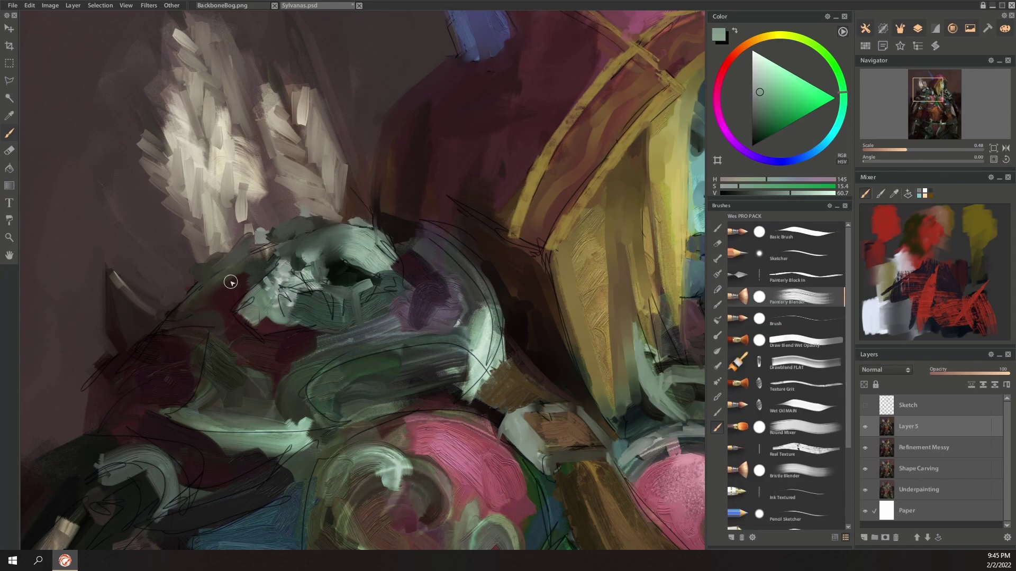
pyautogui.moveTo(381, 238); pyautogui.dragTo(388, 266)
# Step: Examine the Sylvanas painting's face, hood and collar skull close up and within the whole figure
pyautogui.scroll(-5, 428, 267)
pyautogui.scroll(5, 574, 222)
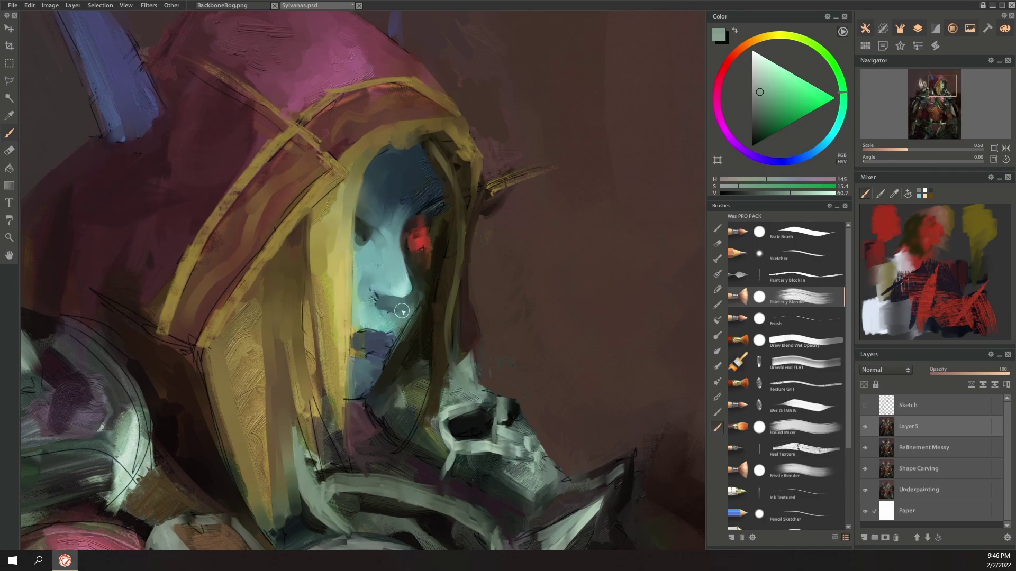
pyautogui.scroll(-6, 506, 268)
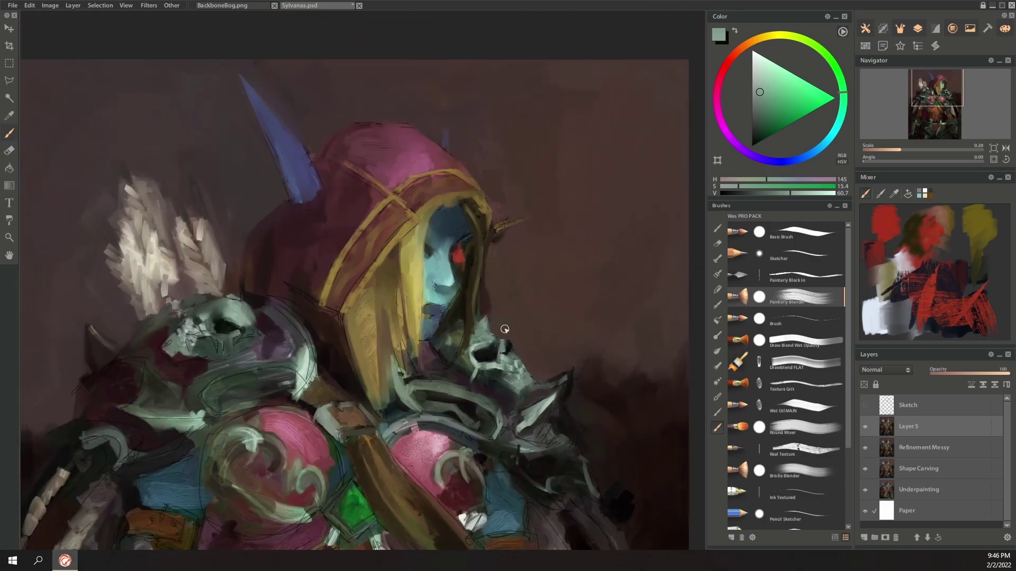
pyautogui.scroll(5, 539, 226)
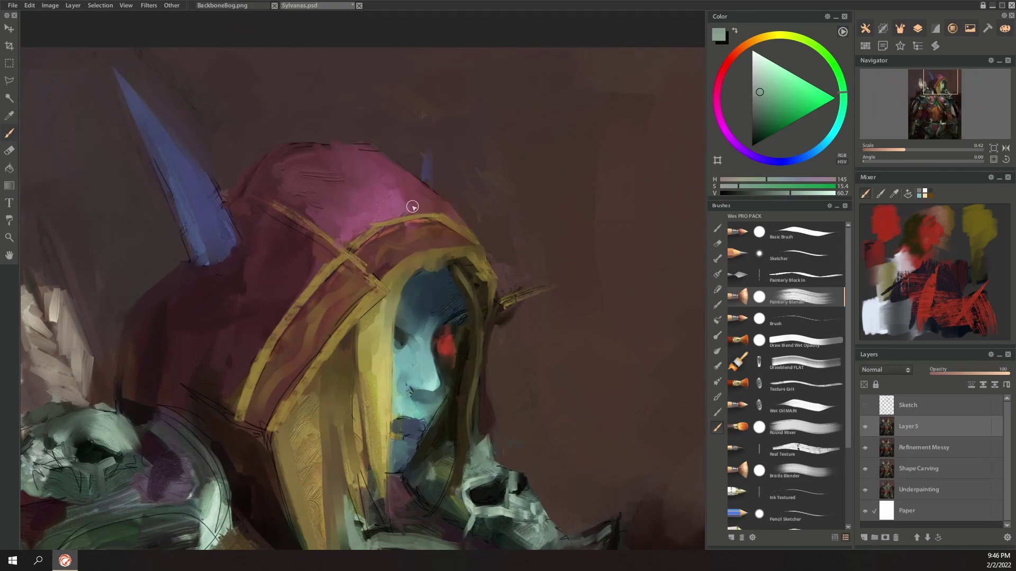
pyautogui.scroll(-5, 478, 304)
pyautogui.scroll(5, 497, 355)
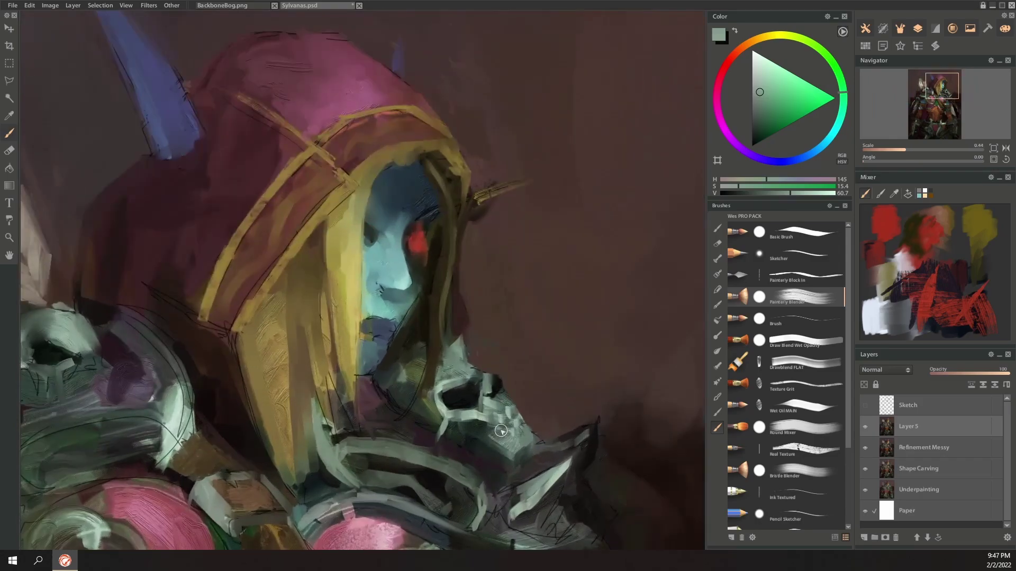
pyautogui.scroll(-5, 471, 283)
pyautogui.scroll(6, 389, 299)
pyautogui.scroll(-4, 334, 312)
# Step: Save the Sylvanas painting and switch to BackboneBog.png with the Painterly Block In brush selected
pyautogui.click(13, 5)
pyautogui.click(34, 74)
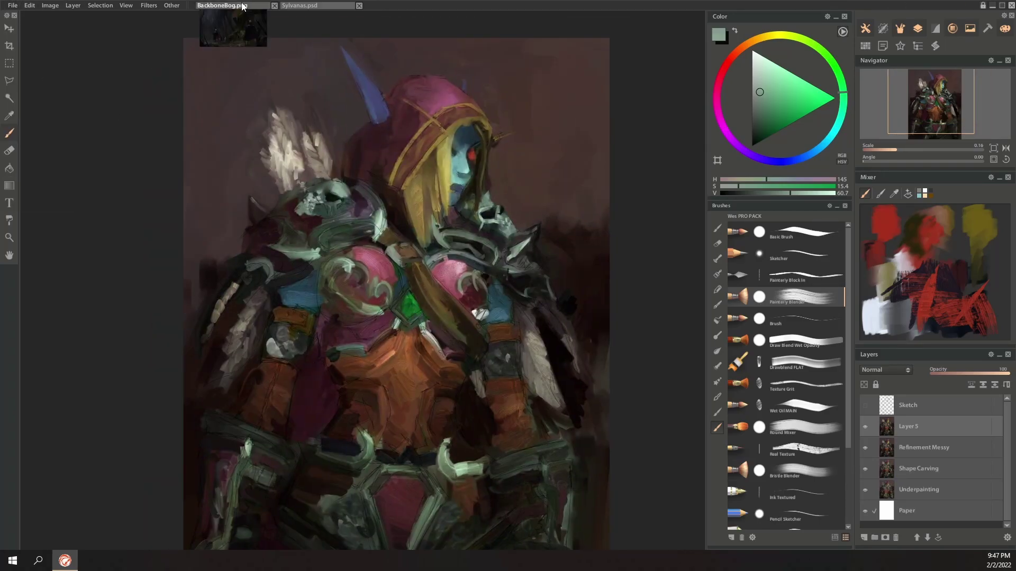
pyautogui.click(222, 6)
pyautogui.scroll(5, 395, 202)
pyautogui.click(780, 275)
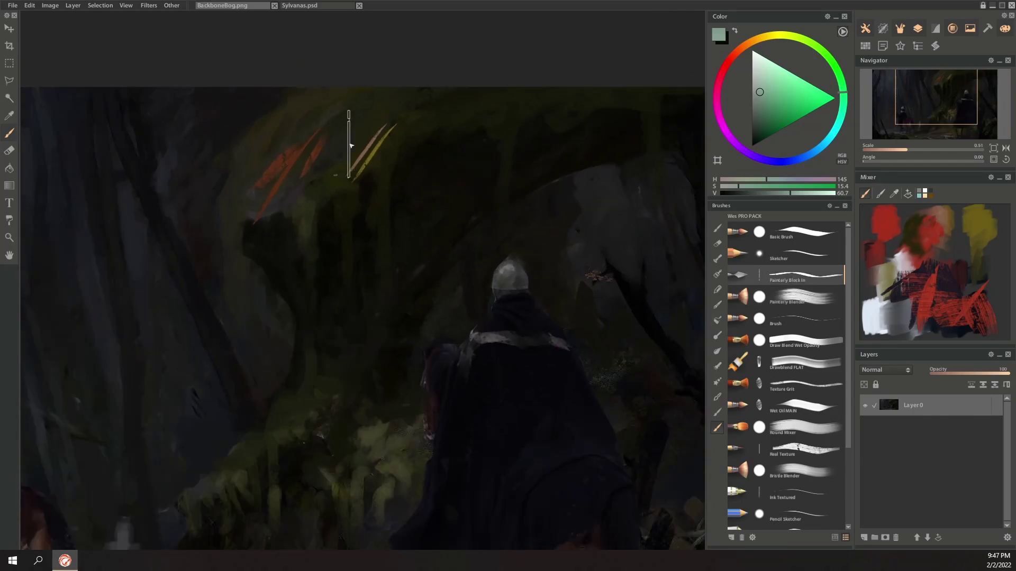
# Step: Break up the mossy arch's upper surface with strokes of sampled green and orange-brown
pyautogui.keyDown('alt'); pyautogui.click(356, 147); pyautogui.keyUp('alt')
pyautogui.moveTo(365, 157)
pyautogui.mouseDown()
pyautogui.moveTo(374, 165)
pyautogui.moveTo(418, 133)
pyautogui.mouseUp()
pyautogui.keyDown('alt'); pyautogui.click(317, 132); pyautogui.keyUp('alt')
pyautogui.moveTo(313, 143)
pyautogui.mouseDown()
pyautogui.moveTo(281, 161)
pyautogui.moveTo(276, 183)
pyautogui.mouseUp()
pyautogui.keyDown('alt'); pyautogui.click(270, 200); pyautogui.keyUp('alt')
pyautogui.keyDown('alt'); pyautogui.click(351, 170); pyautogui.keyUp('alt')
pyautogui.moveTo(371, 170); pyautogui.dragTo(382, 180)
pyautogui.keyDown('alt'); pyautogui.click(385, 189); pyautogui.keyUp('alt')
# Step: Add strokes of sampled dark tones beneath the arch and beside the foreground rider
pyautogui.scroll(-3, 389, 249)
pyautogui.scroll(3, 389, 246)
pyautogui.keyDown('alt'); pyautogui.click(353, 251); pyautogui.keyUp('alt')
pyautogui.keyDown('alt'); pyautogui.click(469, 206); pyautogui.keyUp('alt')
pyautogui.keyDown('alt'); pyautogui.click(607, 339); pyautogui.keyUp('alt')
pyautogui.scroll(-3, 347, 284)
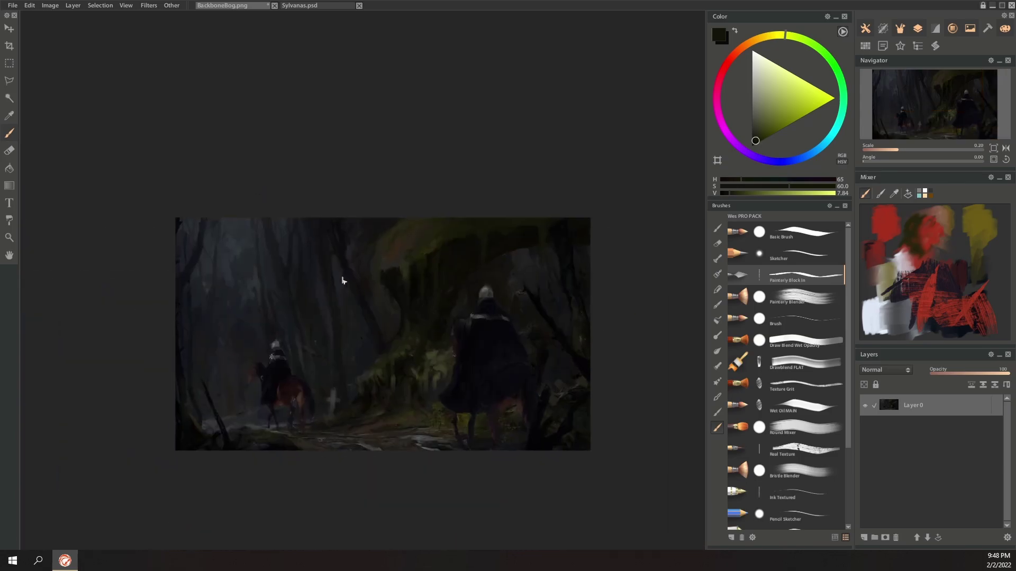
# Step: Paint misty light between the background trees with sampled and slightly lighter blue-grey strokes
pyautogui.keyDown('alt'); pyautogui.click(241, 268); pyautogui.keyUp('alt')
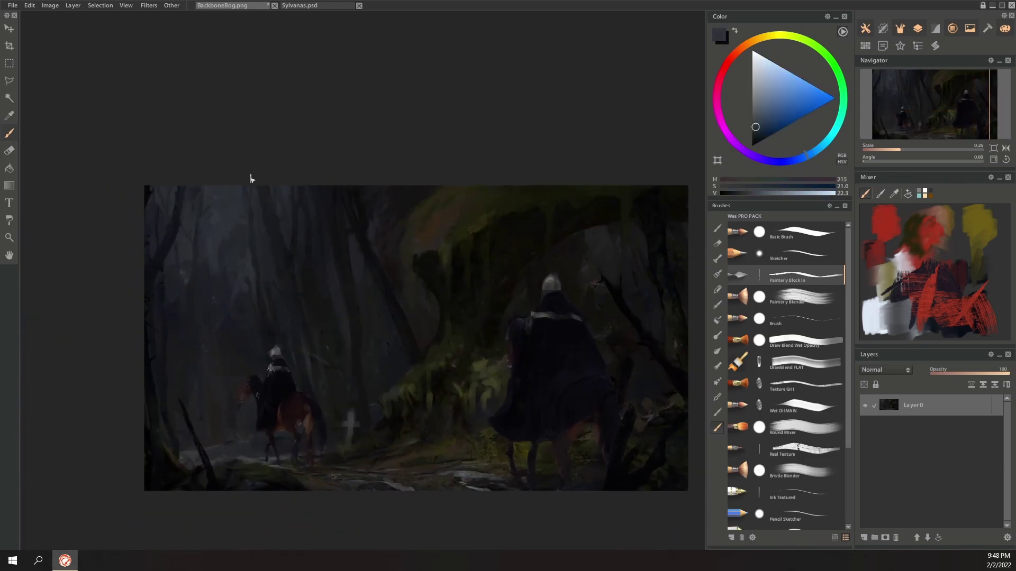
pyautogui.keyDown('alt'); pyautogui.click(267, 280); pyautogui.keyUp('alt')
pyautogui.click(753, 117)
pyautogui.moveTo(246, 272); pyautogui.dragTo(236, 298)
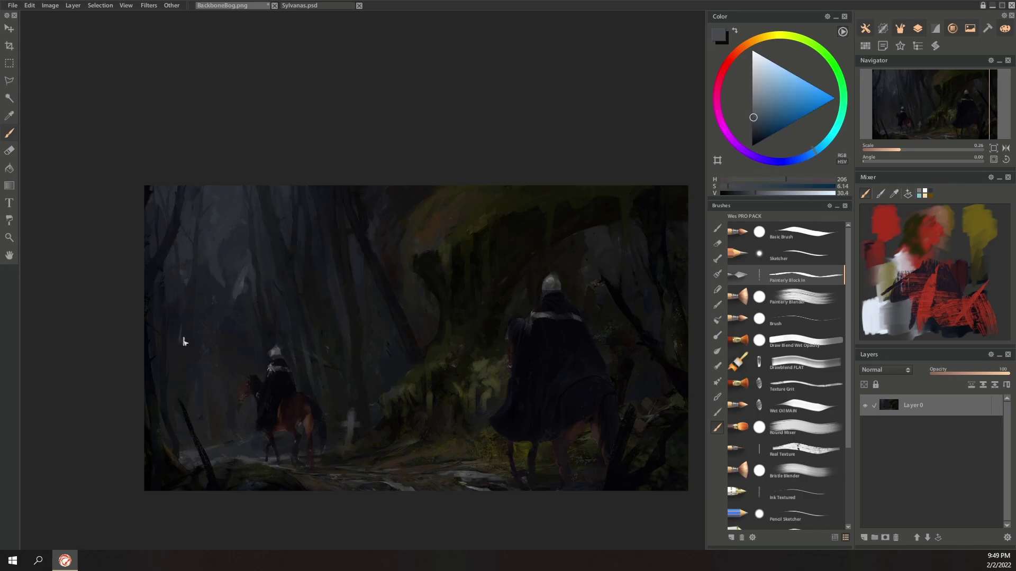
pyautogui.keyDown('alt'); pyautogui.click(337, 301); pyautogui.keyUp('alt')
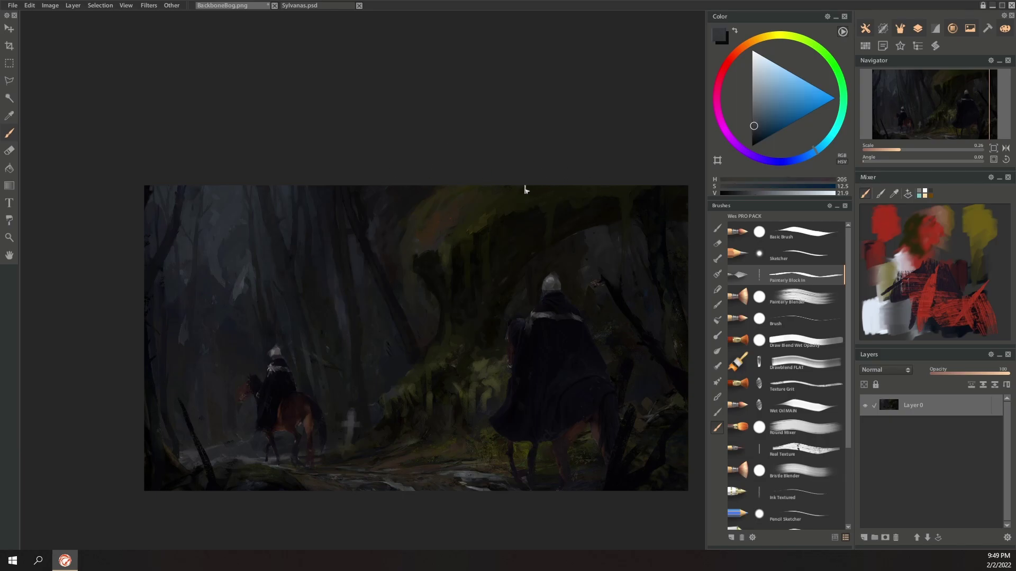
# Step: Rework the upper mossy bank and its foliage beside the foreground rider with sampled dark and green strokes
pyautogui.keyDown('alt'); pyautogui.click(456, 333); pyautogui.keyUp('alt')
pyautogui.keyDown('alt'); pyautogui.click(423, 356); pyautogui.keyUp('alt')
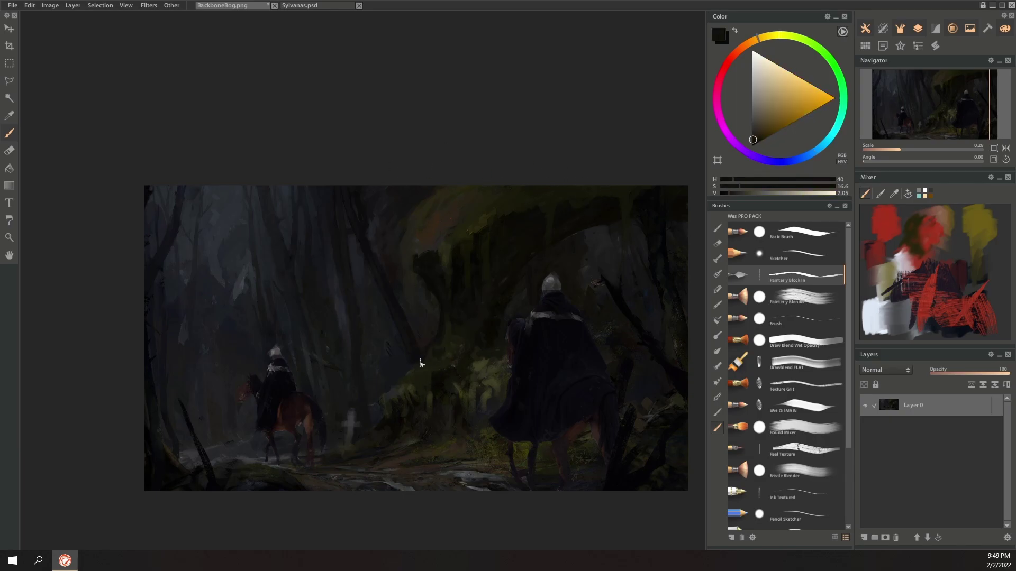
pyautogui.keyDown('alt'); pyautogui.click(467, 323); pyautogui.keyUp('alt')
pyautogui.keyDown('alt'); pyautogui.click(491, 363); pyautogui.keyUp('alt')
pyautogui.moveTo(495, 363); pyautogui.dragTo(478, 369)
pyautogui.keyDown('alt'); pyautogui.click(480, 369); pyautogui.keyUp('alt')
pyautogui.keyDown('alt'); pyautogui.click(488, 359); pyautogui.keyUp('alt')
pyautogui.keyDown('alt'); pyautogui.click(468, 369); pyautogui.keyUp('alt')
# Step: Shade the lower mossy bank beneath the foliage with sampled dark olive and green strokes
pyautogui.keyDown('alt'); pyautogui.click(481, 436); pyautogui.keyUp('alt')
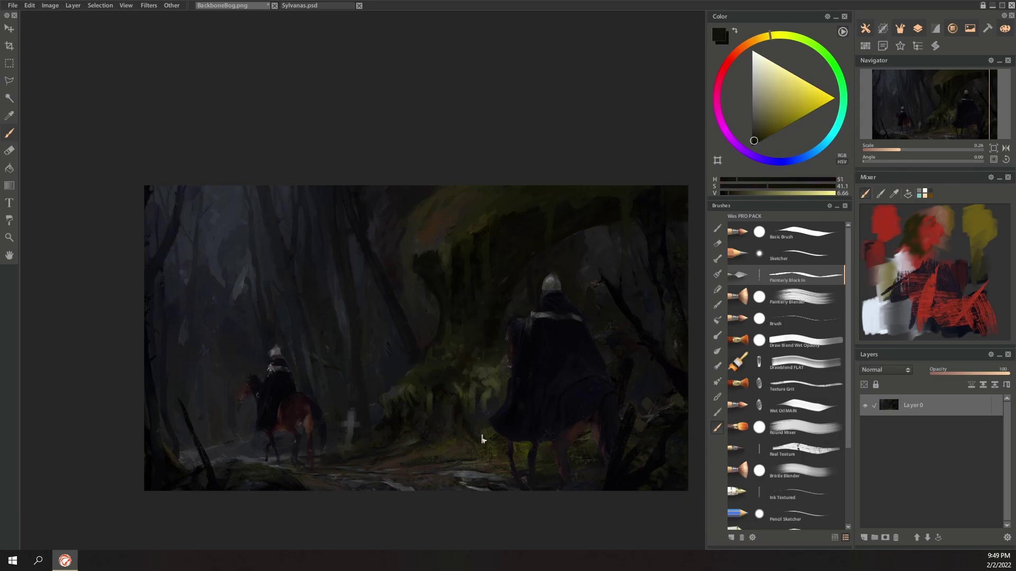
pyautogui.keyDown('alt'); pyautogui.click(475, 406); pyautogui.keyUp('alt')
pyautogui.keyDown('alt'); pyautogui.click(458, 407); pyautogui.keyUp('alt')
pyautogui.moveTo(453, 385); pyautogui.dragTo(451, 396)
pyautogui.keyDown('alt'); pyautogui.click(462, 377); pyautogui.keyUp('alt')
pyautogui.keyDown('alt'); pyautogui.click(443, 386); pyautogui.keyUp('alt')
# Step: Reshape the grave cross beside the path with colours sampled from it and its surroundings
pyautogui.keyDown('alt'); pyautogui.click(350, 415); pyautogui.keyUp('alt')
pyautogui.moveTo(348, 416); pyautogui.dragTo(351, 425)
pyautogui.keyDown('alt'); pyautogui.click(362, 411); pyautogui.keyUp('alt')
pyautogui.keyDown('alt'); pyautogui.click(383, 405); pyautogui.keyUp('alt')
pyautogui.keyDown('alt'); pyautogui.click(354, 414); pyautogui.keyUp('alt')
pyautogui.keyDown('alt'); pyautogui.click(366, 441); pyautogui.keyUp('alt')
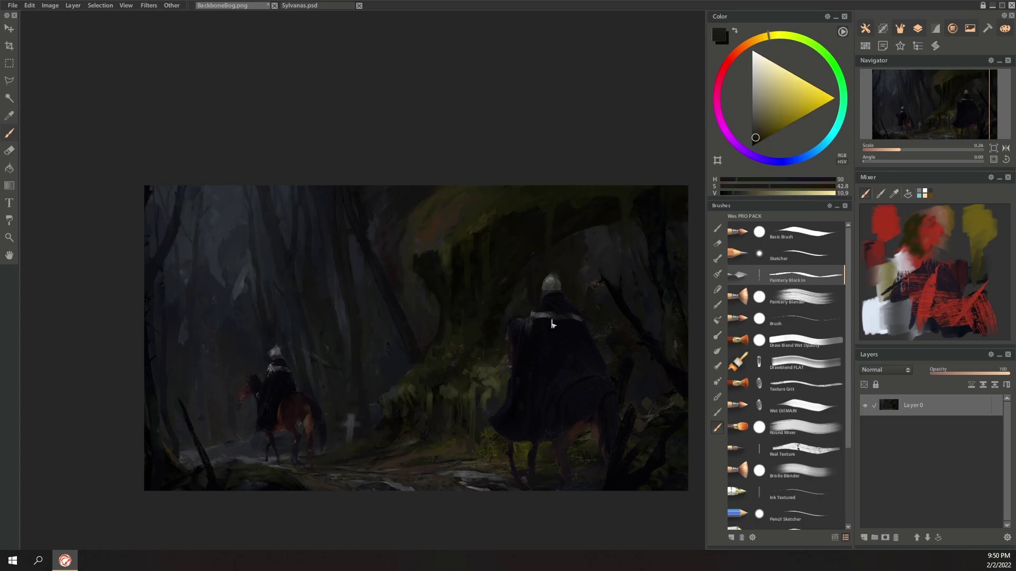
# Step: Refine the foreground rider's collar, shoulders and helmet with sampled dark and grey strokes
pyautogui.keyDown('alt'); pyautogui.click(552, 327); pyautogui.keyUp('alt')
pyautogui.keyDown('alt'); pyautogui.click(563, 313); pyautogui.keyUp('alt')
pyautogui.keyDown('alt'); pyautogui.click(617, 249); pyautogui.keyUp('alt')
pyautogui.keyDown('alt'); pyautogui.click(557, 271); pyautogui.keyUp('alt')
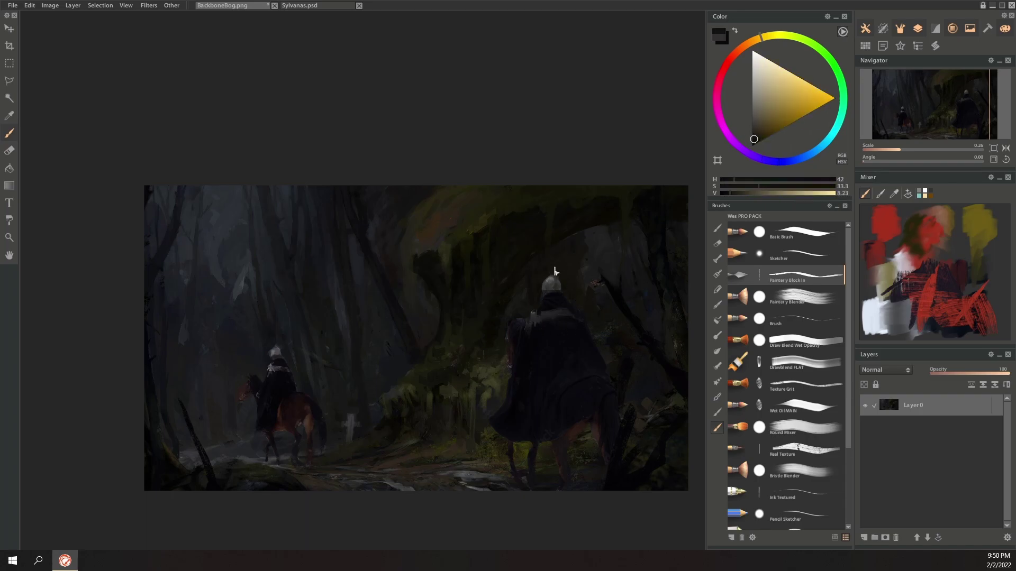
pyautogui.keyDown('alt'); pyautogui.click(554, 279); pyautogui.keyUp('alt')
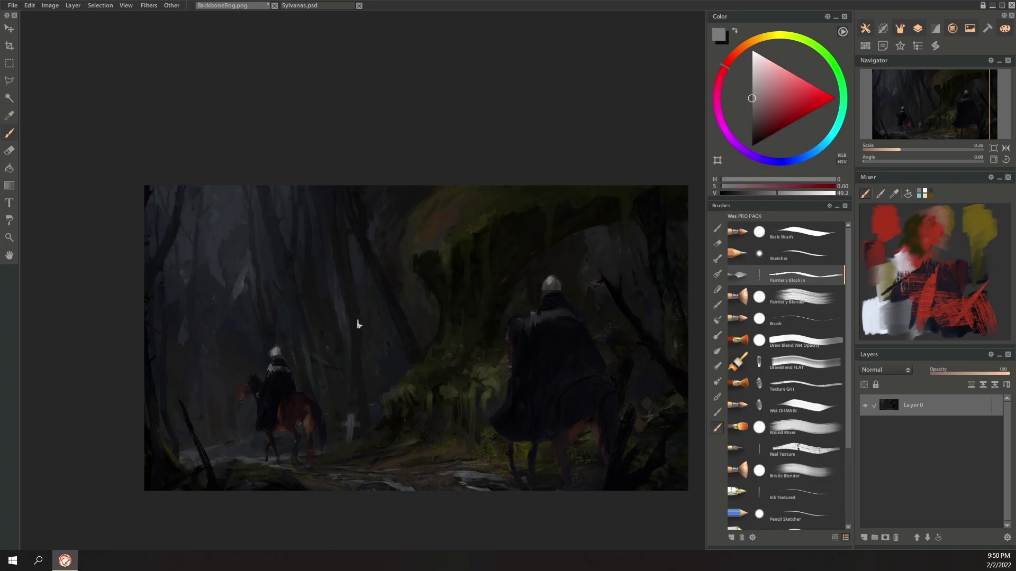
pyautogui.keyDown('alt'); pyautogui.click(535, 310); pyautogui.keyUp('alt')
pyautogui.keyDown('alt'); pyautogui.click(553, 238); pyautogui.keyUp('alt')
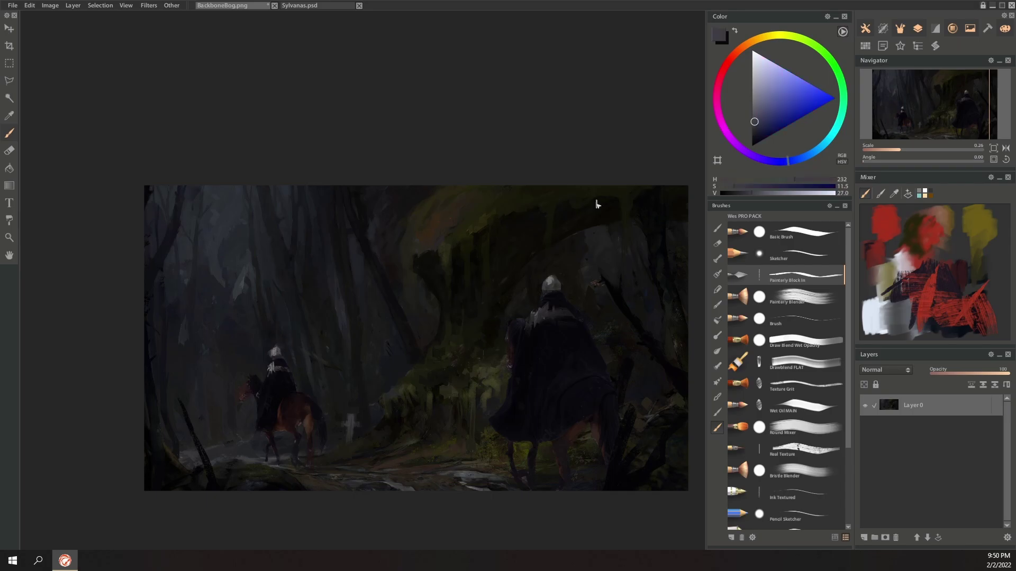
# Step: Repaint the grave cross and add a second one beside it with the Draw Blend Wet Opacity brush
pyautogui.keyDown('alt'); pyautogui.click(352, 412); pyautogui.keyUp('alt')
pyautogui.click(815, 341)
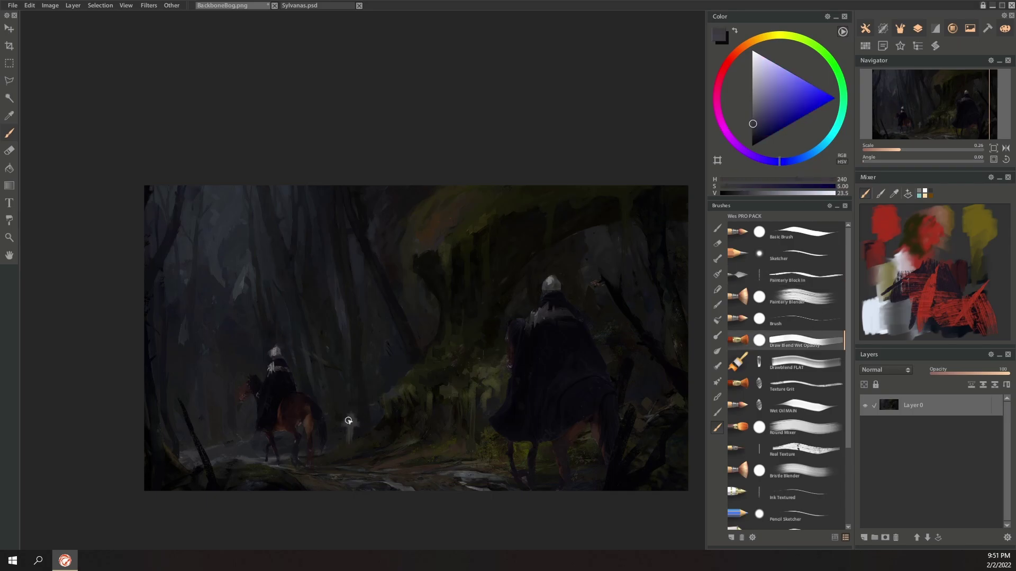
pyautogui.keyDown('alt'); pyautogui.click(353, 445); pyautogui.keyUp('alt')
pyautogui.keyDown('alt'); pyautogui.click(360, 421); pyautogui.keyUp('alt')
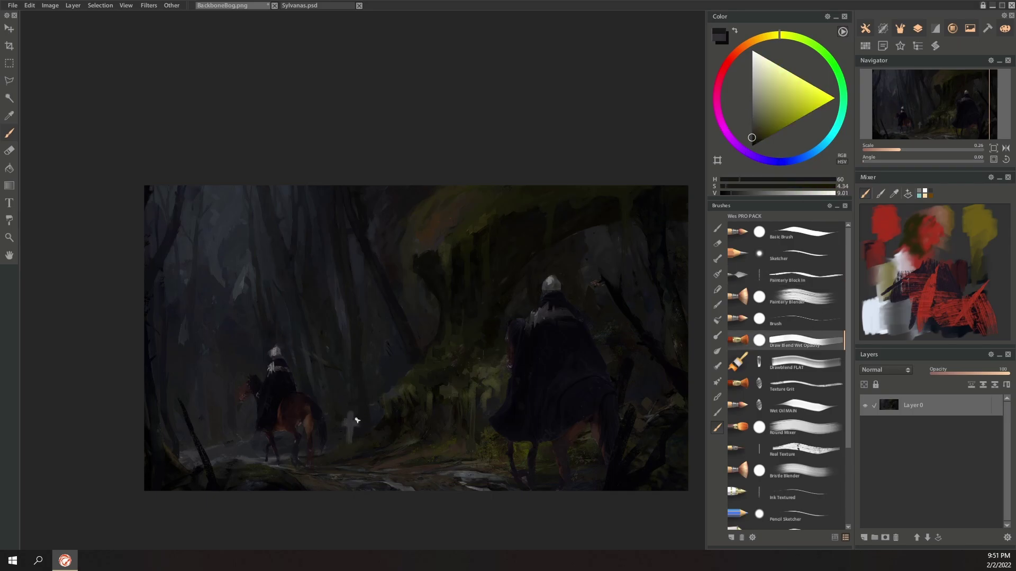
pyautogui.keyDown('alt'); pyautogui.click(346, 424); pyautogui.keyUp('alt')
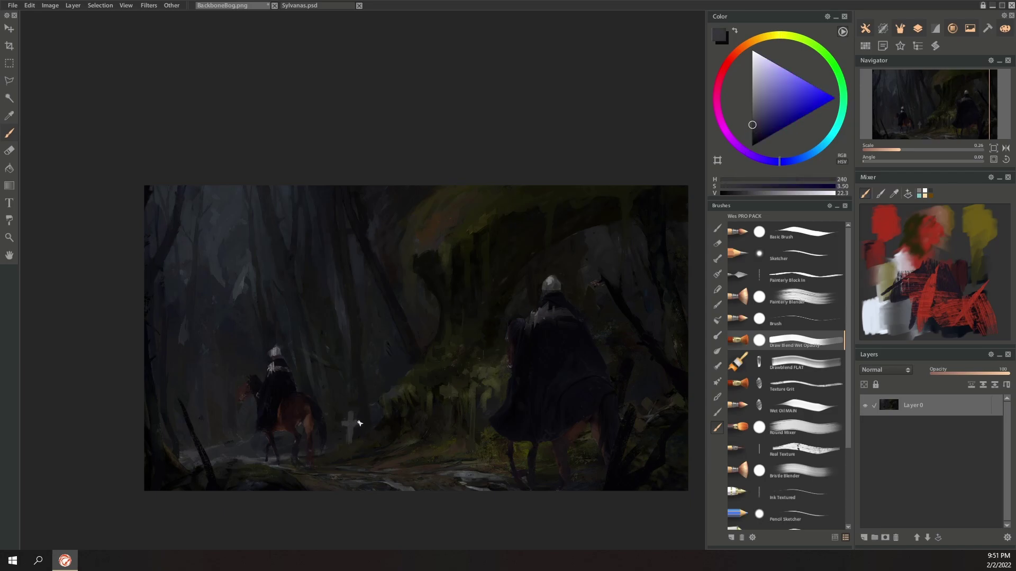
pyautogui.keyDown('alt'); pyautogui.click(370, 434); pyautogui.keyUp('alt')
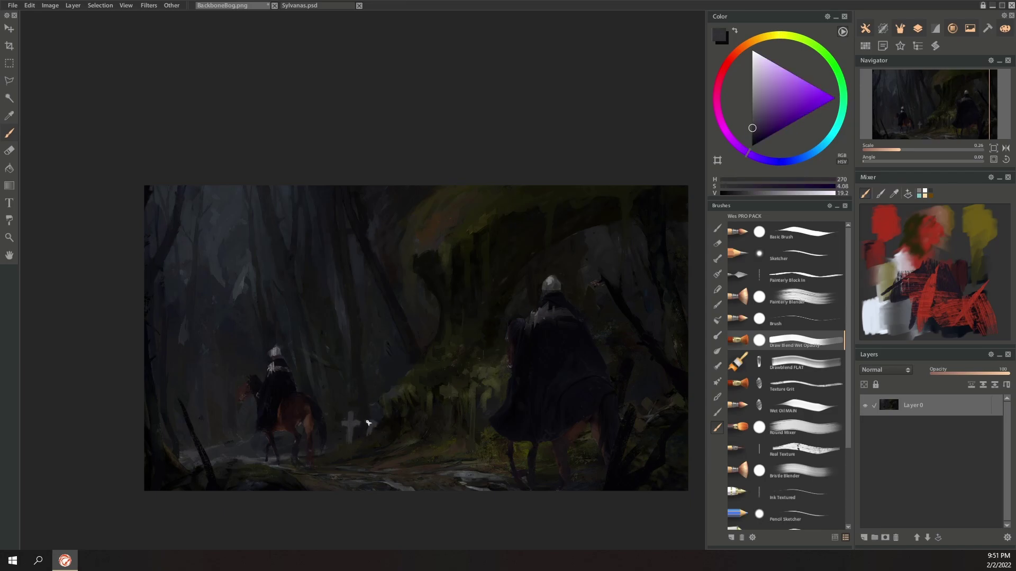
pyautogui.keyDown('alt'); pyautogui.click(388, 421); pyautogui.keyUp('alt')
# Step: Touch up the mossy bank, the foreground path and the arch opening with sampled colours
pyautogui.keyDown('alt'); pyautogui.click(429, 370); pyautogui.keyUp('alt')
pyautogui.keyDown('alt'); pyautogui.click(424, 490); pyautogui.keyUp('alt')
pyautogui.keyDown('alt'); pyautogui.click(439, 470); pyautogui.keyUp('alt')
pyautogui.keyDown('alt'); pyautogui.click(557, 255); pyautogui.keyUp('alt')
# Step: Paint curved near-black branches in the foreground at the edge of the scene behind the distant rider
pyautogui.keyDown('alt'); pyautogui.click(192, 429); pyautogui.keyUp('alt')
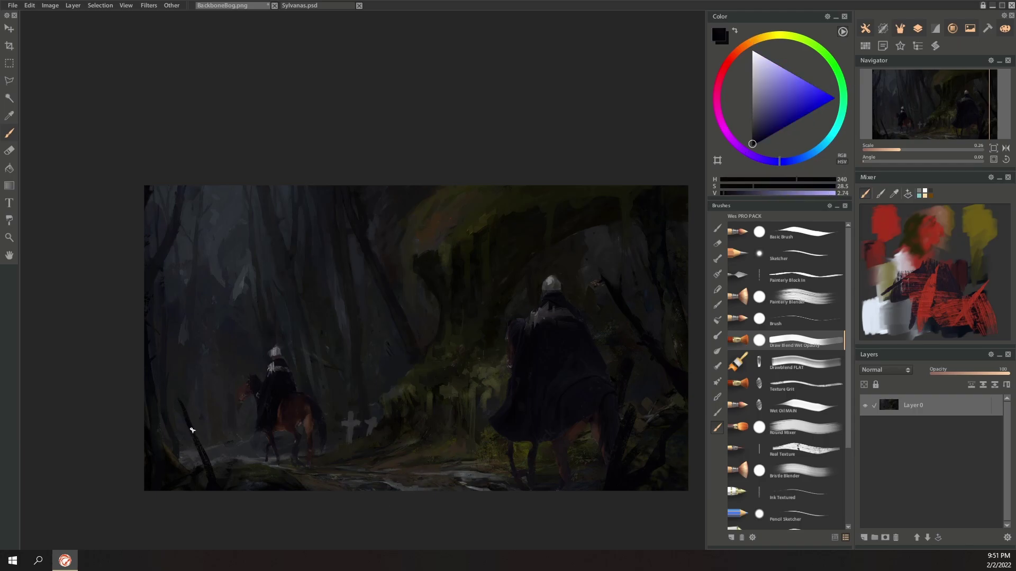
pyautogui.keyDown('alt'); pyautogui.click(198, 470); pyautogui.keyUp('alt')
pyautogui.moveTo(170, 456); pyautogui.dragTo(142, 381)
pyautogui.moveTo(173, 442); pyautogui.dragTo(145, 396)
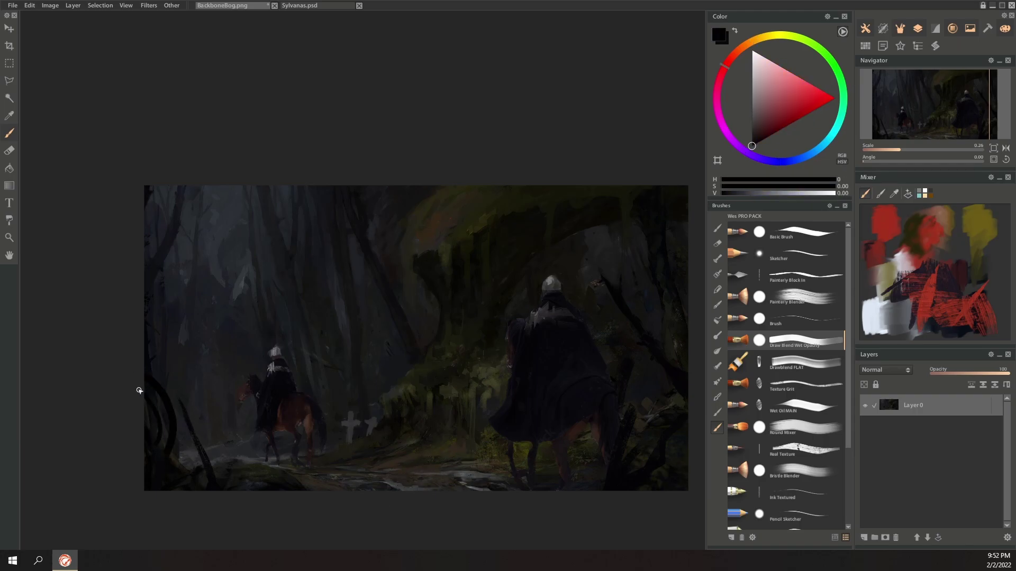
# Step: Add dark curving branches and foreground mass beside the large rider with sampled near-black blue
pyautogui.moveTo(640, 434); pyautogui.dragTo(526, 442)
pyautogui.keyDown('alt'); pyautogui.click(523, 450); pyautogui.keyUp('alt')
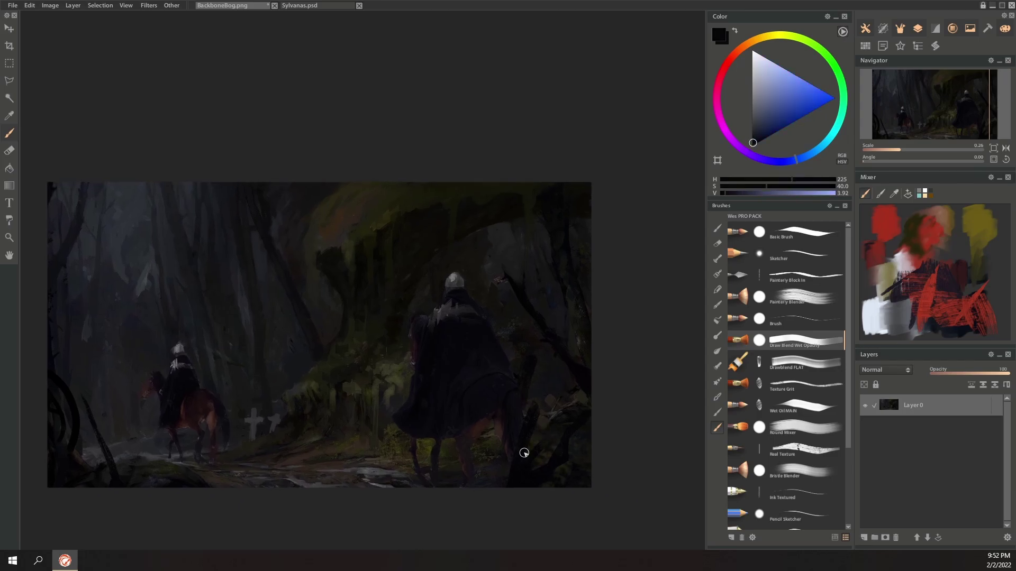
pyautogui.keyDown('alt'); pyautogui.click(532, 476); pyautogui.keyUp('alt')
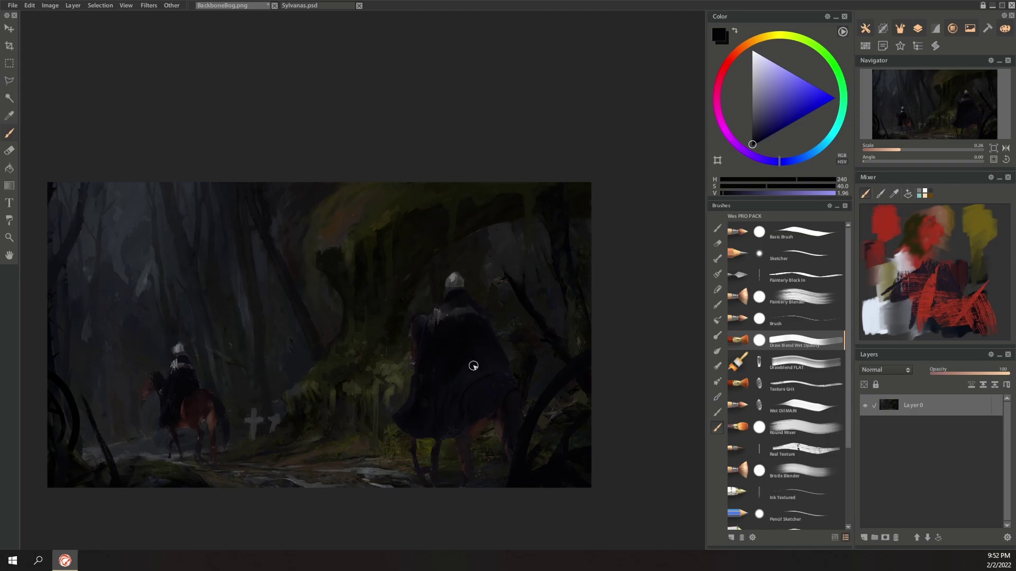
# Step: Brighten the gap under the arch with sampled blue-grey and strengthen the background trunks with sampled dark tones
pyautogui.keyDown('alt'); pyautogui.click(496, 229); pyautogui.keyUp('alt')
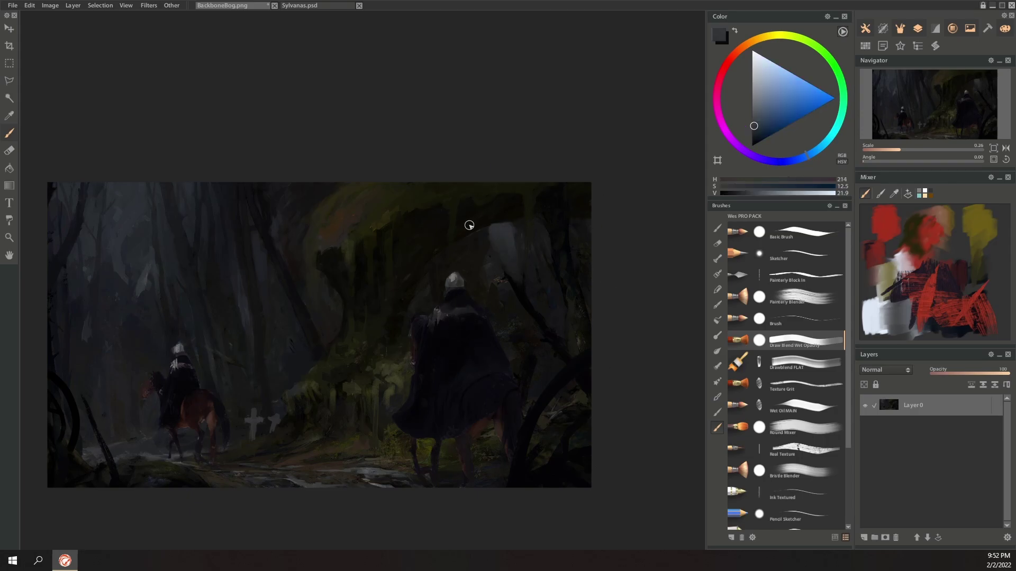
pyautogui.keyDown('alt'); pyautogui.click(488, 236); pyautogui.keyUp('alt')
pyautogui.keyDown('alt'); pyautogui.click(277, 219); pyautogui.keyUp('alt')
pyautogui.keyDown('alt'); pyautogui.click(284, 238); pyautogui.keyUp('alt')
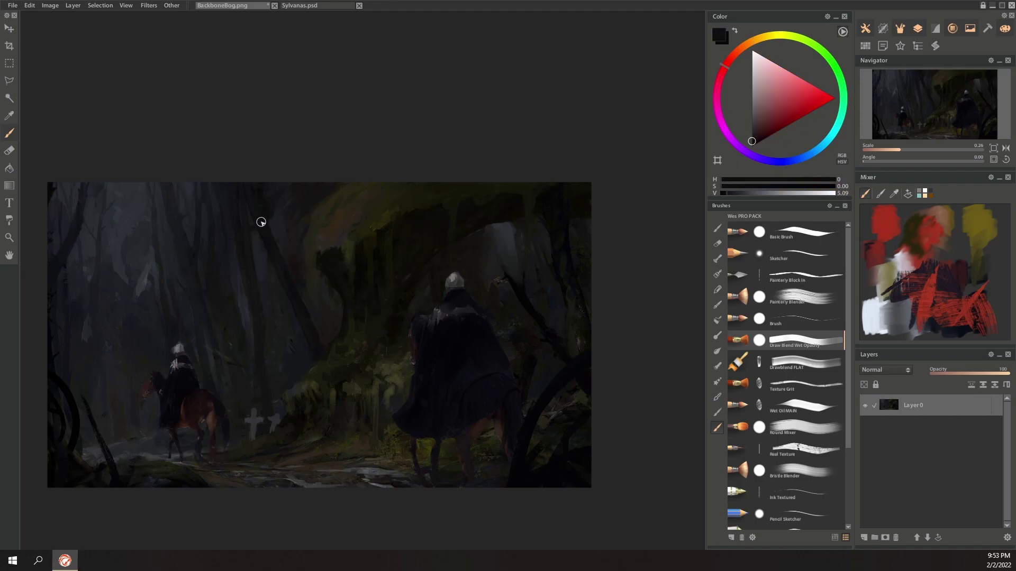
# Step: Refine the distant rider's horse and the foreground rider's cloak edge with sampled colours
pyautogui.keyDown('alt'); pyautogui.click(201, 430); pyautogui.keyUp('alt')
pyautogui.keyDown('alt'); pyautogui.click(192, 457); pyautogui.keyUp('alt')
pyautogui.keyDown('alt'); pyautogui.click(220, 437); pyautogui.keyUp('alt')
pyautogui.keyDown('alt'); pyautogui.click(150, 391); pyautogui.keyUp('alt')
pyautogui.keyDown('alt'); pyautogui.click(413, 317); pyautogui.keyUp('alt')
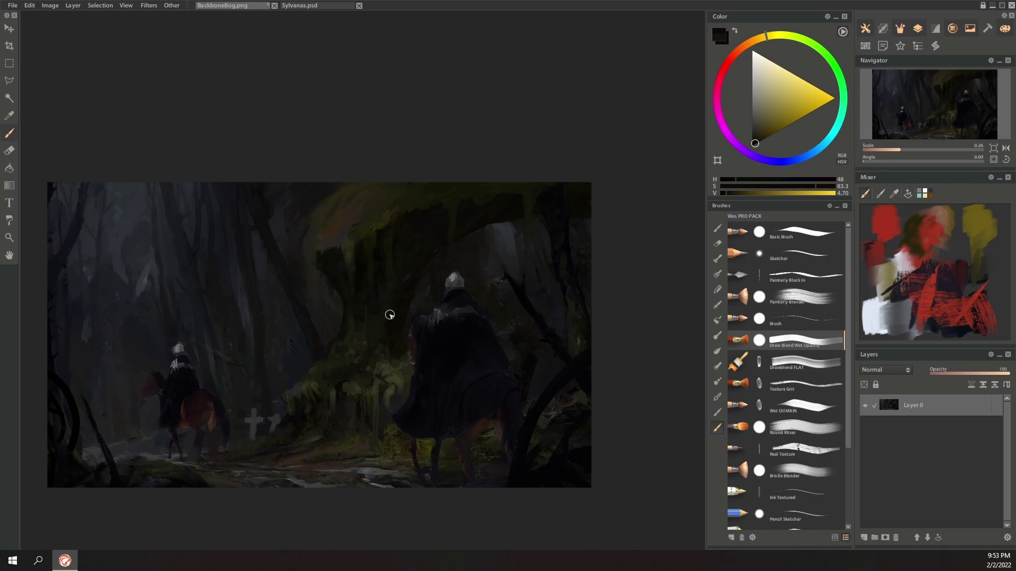
# Step: Soften and reshape the mossy arch's underside and orange-brown face with sampled dark green and brown strokes
pyautogui.keyDown('alt'); pyautogui.click(420, 258); pyautogui.keyUp('alt')
pyautogui.keyDown('alt'); pyautogui.click(368, 286); pyautogui.keyUp('alt')
pyautogui.keyDown('alt'); pyautogui.click(321, 259); pyautogui.keyUp('alt')
pyautogui.moveTo(313, 251); pyautogui.dragTo(342, 201)
pyautogui.keyDown('alt'); pyautogui.click(311, 208); pyautogui.keyUp('alt')
pyautogui.keyDown('alt'); pyautogui.click(339, 224); pyautogui.keyUp('alt')
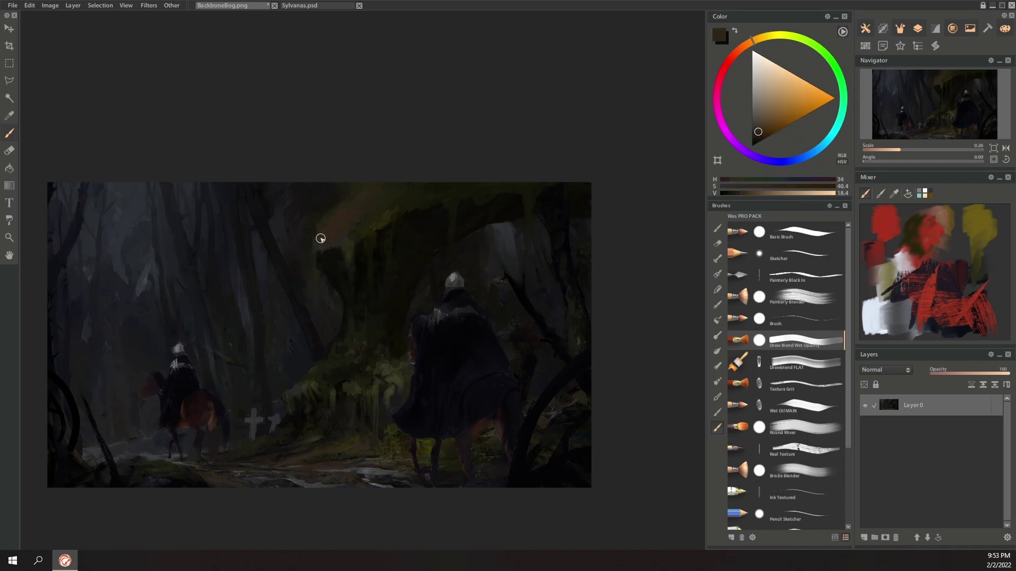
pyautogui.keyDown('alt'); pyautogui.click(357, 242); pyautogui.keyUp('alt')
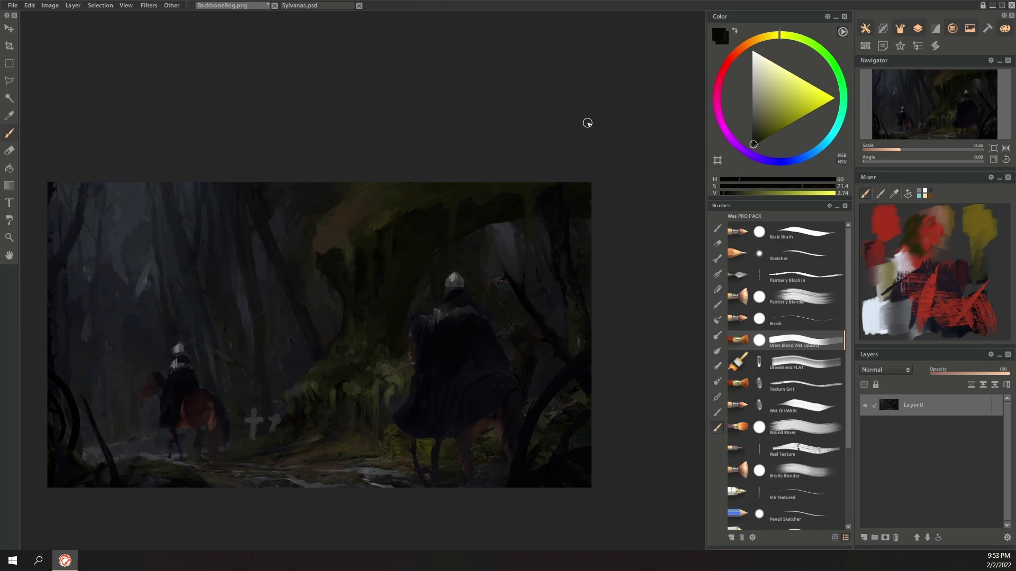
# Step: Paint leafy moss clumps on the mound beneath the arch with sampled dark and olive greens
pyautogui.keyDown('alt'); pyautogui.click(306, 352); pyautogui.keyUp('alt')
pyautogui.keyDown('alt'); pyautogui.click(287, 347); pyautogui.keyUp('alt')
pyautogui.keyDown('alt'); pyautogui.click(343, 373); pyautogui.keyUp('alt')
pyautogui.keyDown('alt'); pyautogui.click(329, 366); pyautogui.keyUp('alt')
pyautogui.moveTo(341, 347); pyautogui.dragTo(356, 361)
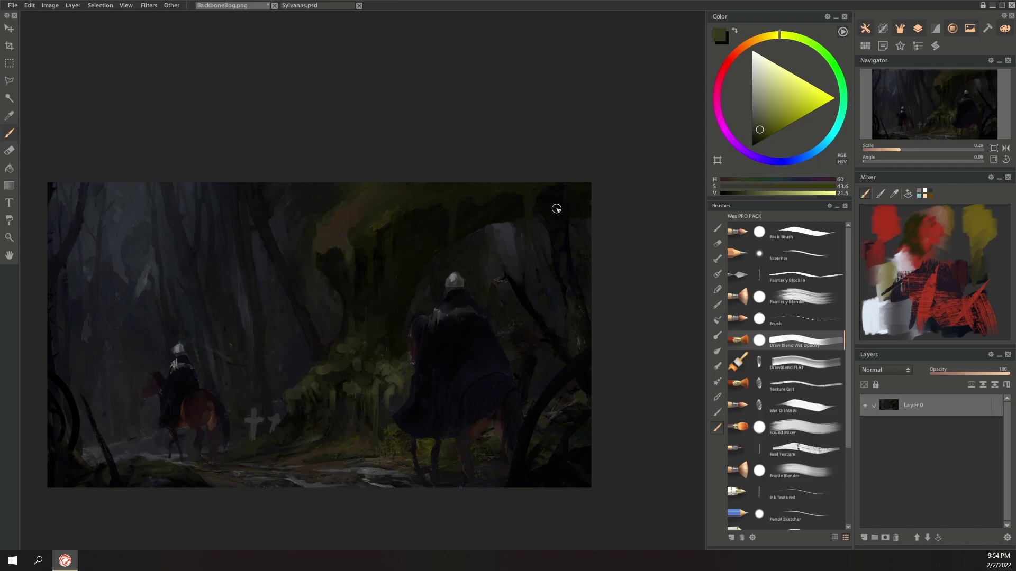
# Step: Refine the foreground rider's cloak and the horse's hind legs with colours sampled from them
pyautogui.keyDown('alt'); pyautogui.click(464, 302); pyautogui.keyUp('alt')
pyautogui.keyDown('alt'); pyautogui.click(486, 427); pyautogui.keyUp('alt')
pyautogui.moveTo(481, 429); pyautogui.dragTo(470, 477)
pyautogui.keyDown('alt'); pyautogui.click(423, 423); pyautogui.keyUp('alt')
pyautogui.keyDown('alt'); pyautogui.click(416, 431); pyautogui.keyUp('alt')
pyautogui.moveTo(415, 433); pyautogui.dragTo(418, 449)
pyautogui.keyDown('alt'); pyautogui.click(440, 312); pyautogui.keyUp('alt')
# Step: Refine the distant rider's pale hair and shoulders with sampled light and dark tones, using the Painterly Block In brush
pyautogui.keyDown('alt'); pyautogui.click(180, 340); pyautogui.keyUp('alt')
pyautogui.moveTo(179, 341)
pyautogui.mouseDown()
pyautogui.moveTo(191, 361)
pyautogui.moveTo(172, 352)
pyautogui.mouseUp()
pyautogui.keyDown('alt'); pyautogui.click(178, 349); pyautogui.keyUp('alt')
pyautogui.click(818, 269)
pyautogui.keyDown('alt'); pyautogui.click(177, 347); pyautogui.keyUp('alt')
pyautogui.keyDown('alt'); pyautogui.click(185, 341); pyautogui.keyUp('alt')
pyautogui.keyDown('alt'); pyautogui.click(167, 343); pyautogui.keyUp('alt')
pyautogui.keyDown('alt'); pyautogui.click(174, 347); pyautogui.keyUp('alt')
pyautogui.keyDown('alt'); pyautogui.click(175, 349); pyautogui.keyUp('alt')
pyautogui.keyDown('alt'); pyautogui.click(177, 350); pyautogui.keyUp('alt')
# Step: Reshape the arch's orange-brown edge and hang a thin moss strand above the foreground rider with sampled greens
pyautogui.keyDown('alt'); pyautogui.click(328, 249); pyautogui.keyUp('alt')
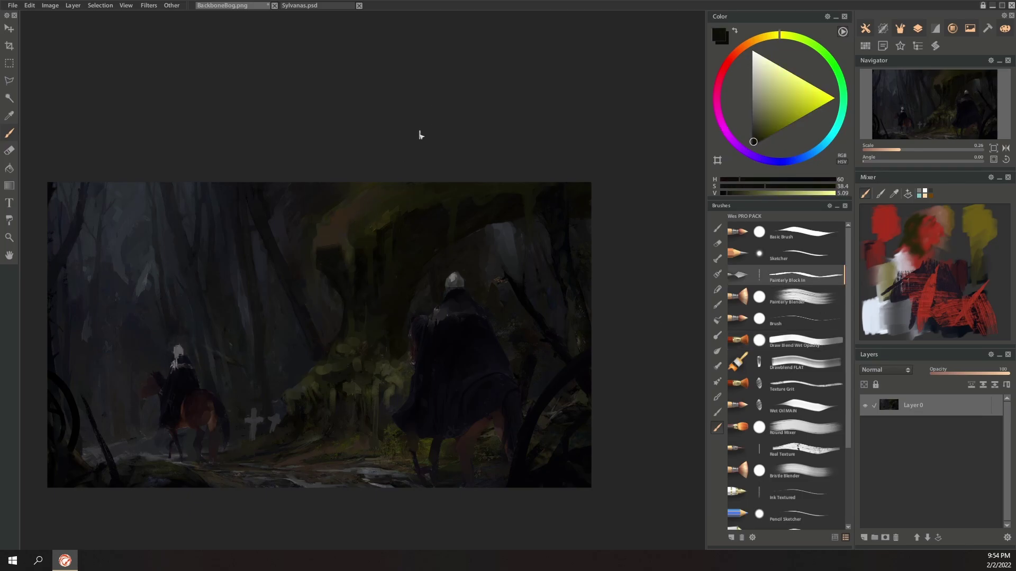
pyautogui.keyDown('alt'); pyautogui.click(369, 291); pyautogui.keyUp('alt')
pyautogui.keyDown('alt'); pyautogui.click(323, 245); pyautogui.keyUp('alt')
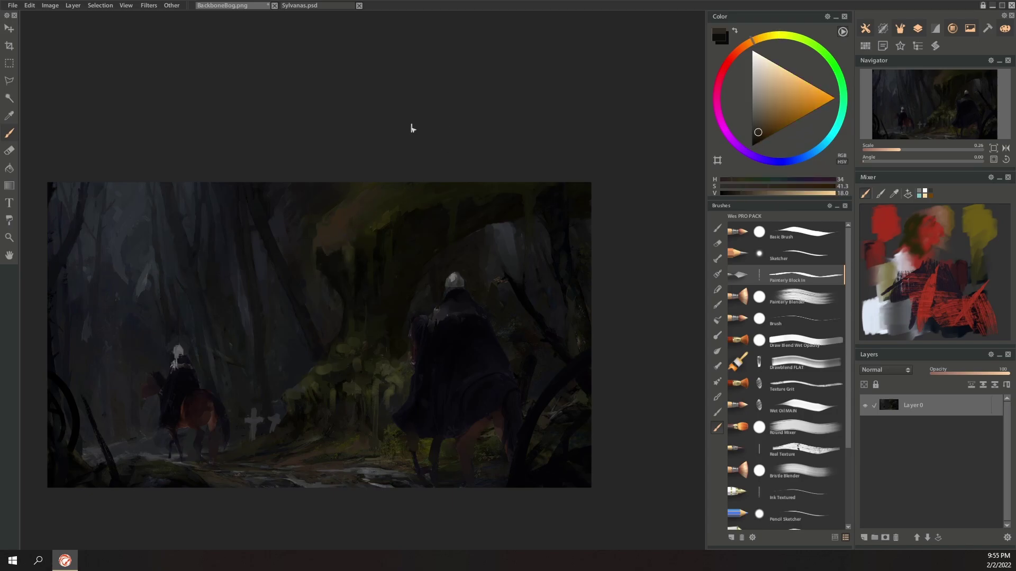
pyautogui.keyDown('alt'); pyautogui.click(529, 249); pyautogui.keyUp('alt')
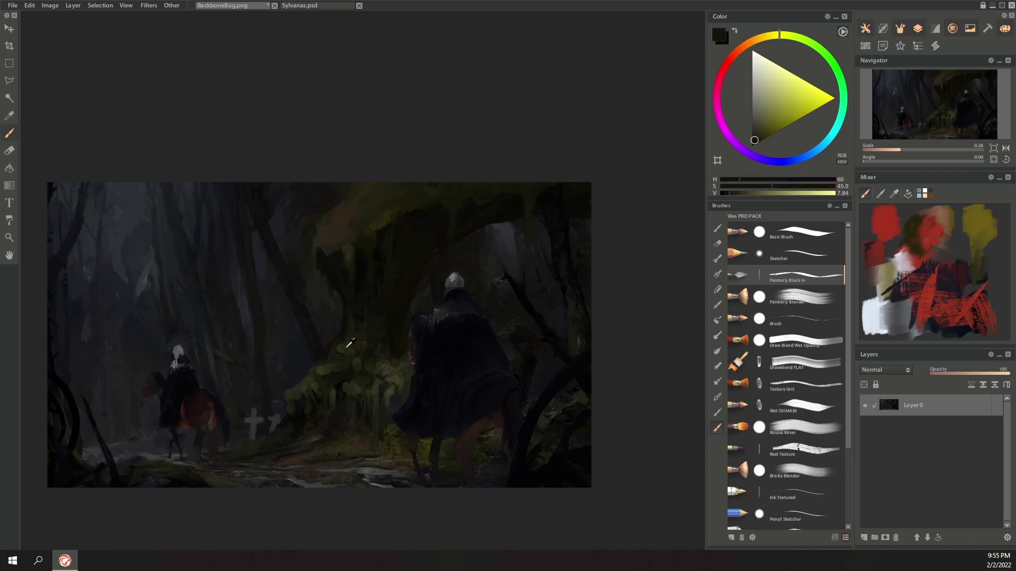
pyautogui.keyDown('alt'); pyautogui.click(445, 205); pyautogui.keyUp('alt')
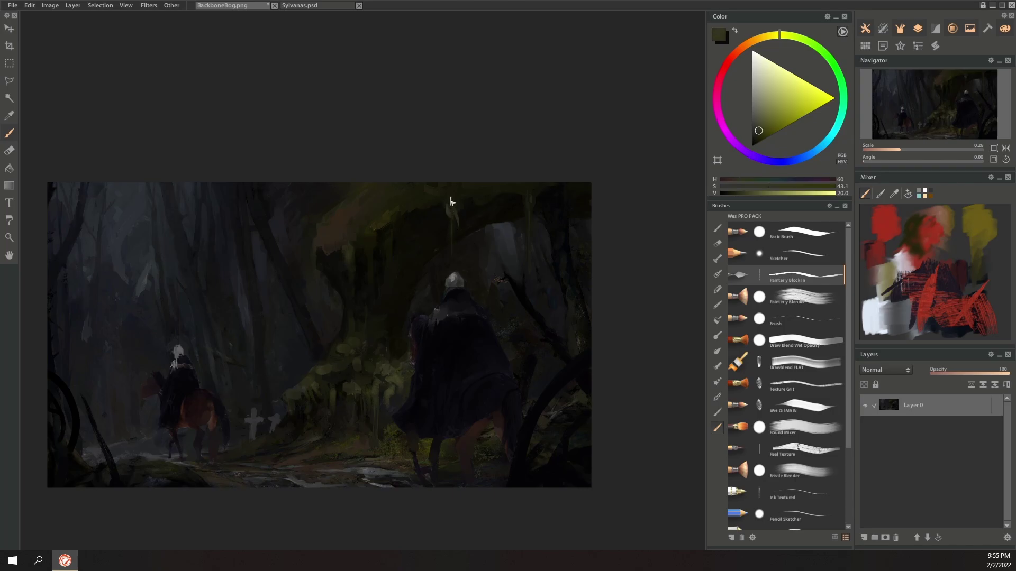
# Step: Break up the arch's face and underside with sampled brown and dark green strokes
pyautogui.keyDown('alt'); pyautogui.click(369, 220); pyautogui.keyUp('alt')
pyautogui.keyDown('alt'); pyautogui.click(372, 266); pyautogui.keyUp('alt')
pyautogui.keyDown('alt'); pyautogui.click(352, 224); pyautogui.keyUp('alt')
pyautogui.keyDown('alt'); pyautogui.click(367, 193); pyautogui.keyUp('alt')
pyautogui.keyDown('alt'); pyautogui.click(431, 209); pyautogui.keyUp('alt')
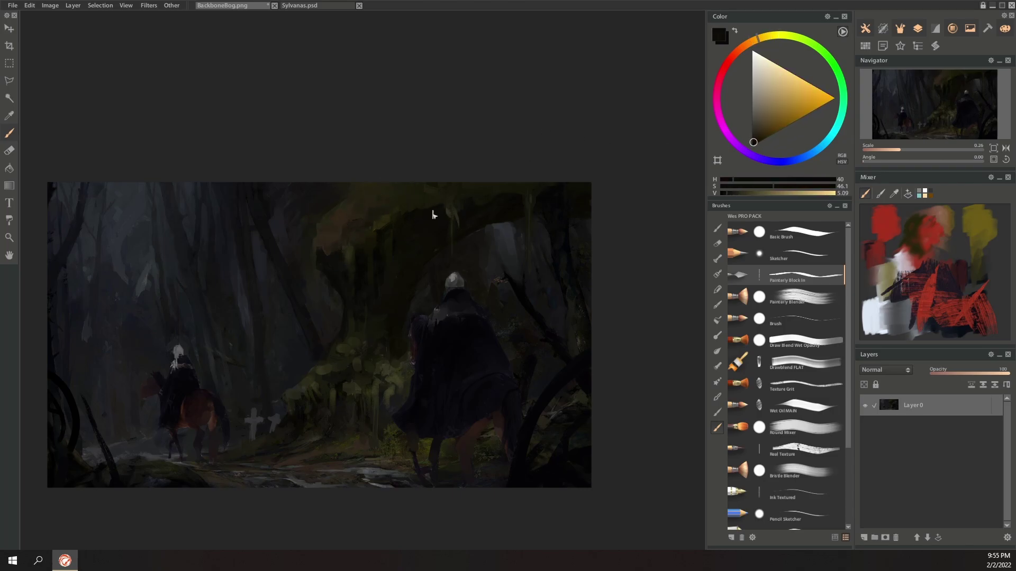
pyautogui.keyDown('alt'); pyautogui.click(466, 189); pyautogui.keyUp('alt')
pyautogui.keyDown('alt'); pyautogui.click(454, 219); pyautogui.keyUp('alt')
pyautogui.keyDown('alt'); pyautogui.click(399, 316); pyautogui.keyUp('alt')
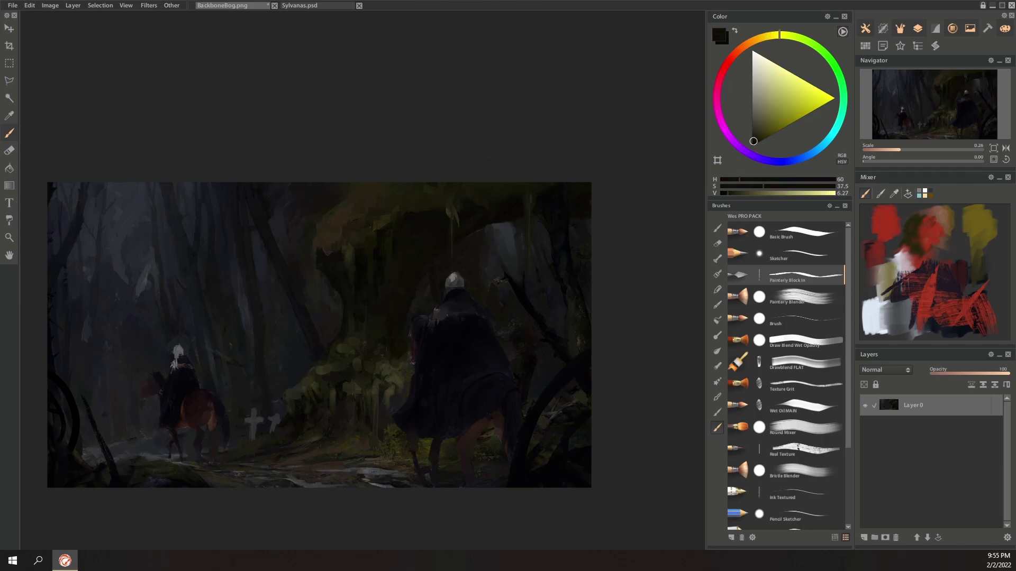
# Step: Define the misty background trunks above the distant rider with sampled blue-grey and near-black tones
pyautogui.keyDown('alt'); pyautogui.click(218, 301); pyautogui.keyUp('alt')
pyautogui.keyDown('alt'); pyautogui.click(199, 324); pyautogui.keyUp('alt')
pyautogui.keyDown('alt'); pyautogui.click(166, 325); pyautogui.keyUp('alt')
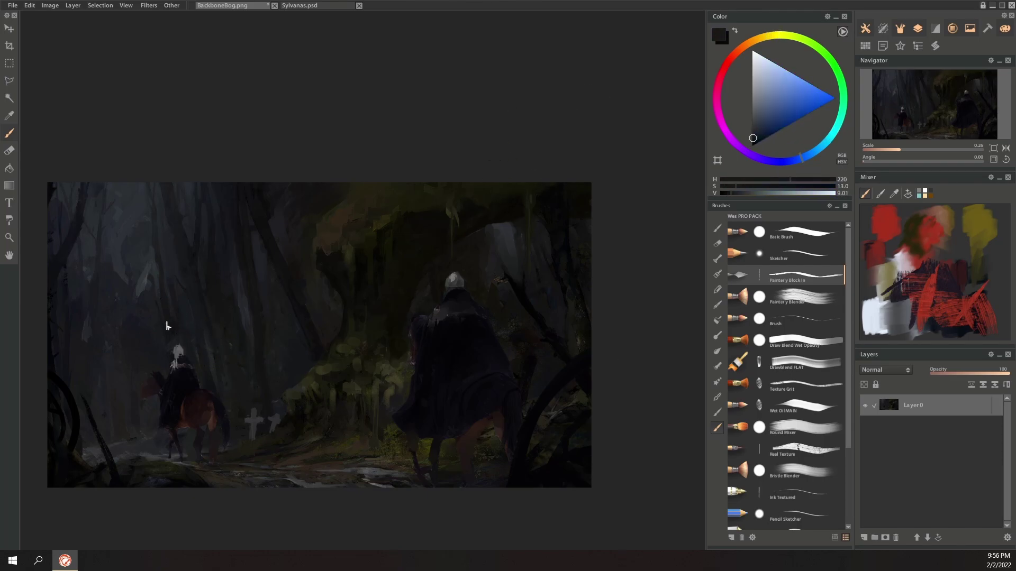
pyautogui.keyDown('alt'); pyautogui.click(150, 275); pyautogui.keyUp('alt')
pyautogui.keyDown('alt'); pyautogui.click(148, 262); pyautogui.keyUp('alt')
pyautogui.keyDown('alt'); pyautogui.click(139, 231); pyautogui.keyUp('alt')
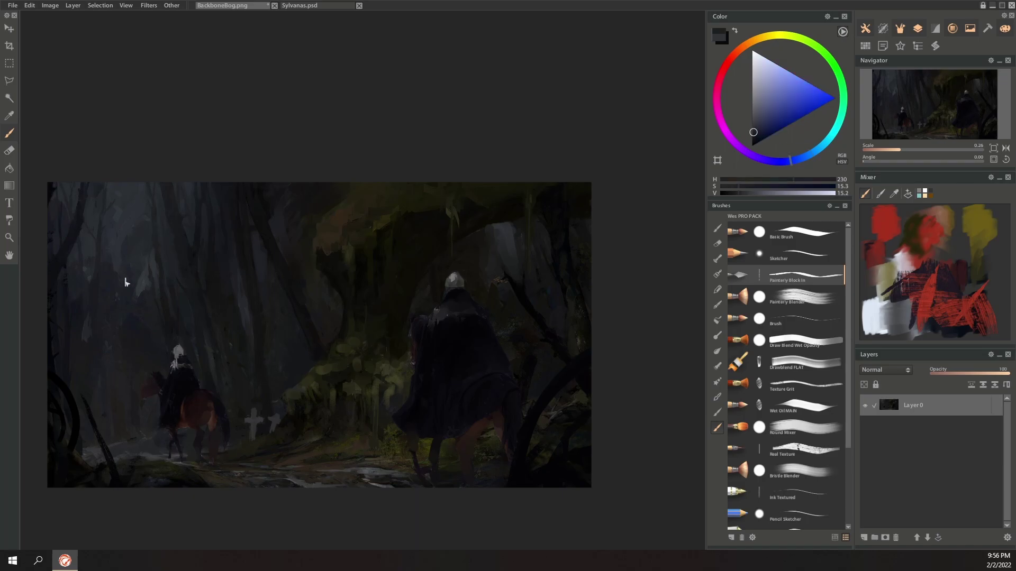
pyautogui.keyDown('alt'); pyautogui.click(118, 284); pyautogui.keyUp('alt')
pyautogui.keyDown('alt'); pyautogui.click(299, 212); pyautogui.keyUp('alt')
pyautogui.keyDown('alt'); pyautogui.click(229, 222); pyautogui.keyUp('alt')
pyautogui.keyDown('alt'); pyautogui.click(252, 202); pyautogui.keyUp('alt')
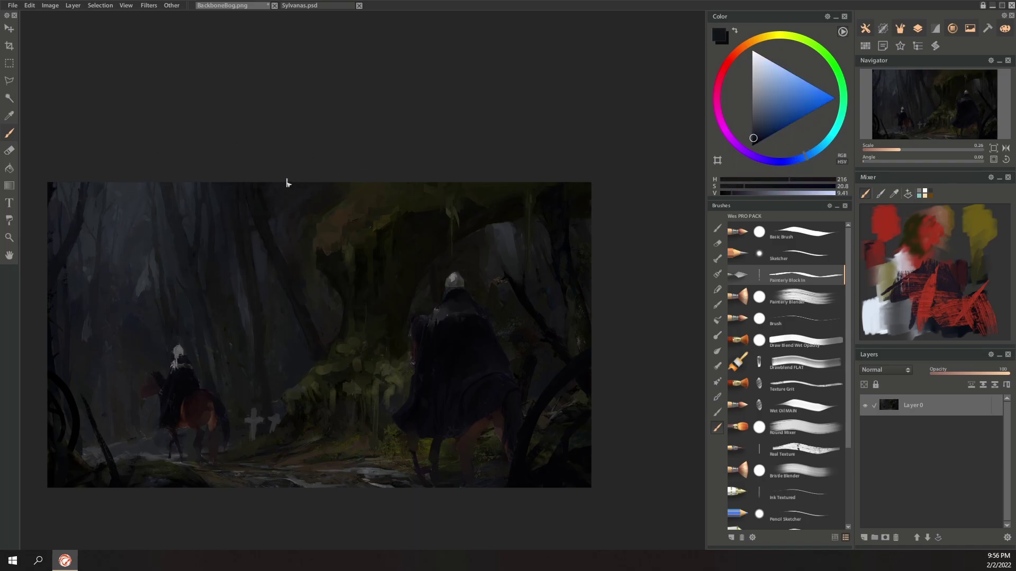
# Step: Brighten the gap under the arch around the bare branch with sampled blue-grey
pyautogui.keyDown('alt'); pyautogui.click(522, 235); pyautogui.keyUp('alt')
pyautogui.keyDown('alt'); pyautogui.click(516, 264); pyautogui.keyUp('alt')
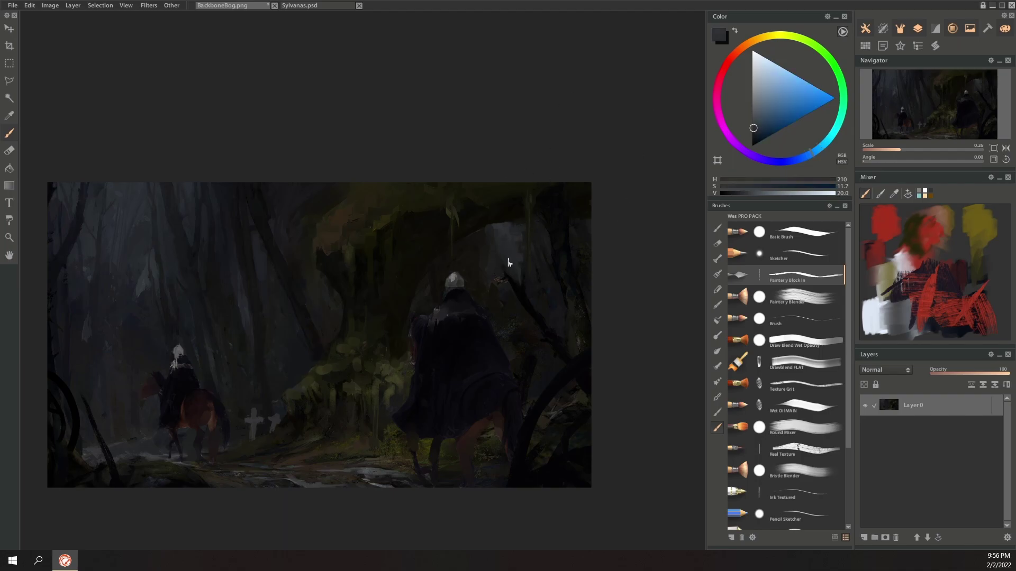
pyautogui.keyDown('alt'); pyautogui.click(513, 260); pyautogui.keyUp('alt')
# Step: Refine the arch's brown edge and the moss mound's foliage with sampled greens and darks, and save the painting
pyautogui.keyDown('alt'); pyautogui.click(315, 249); pyautogui.keyUp('alt')
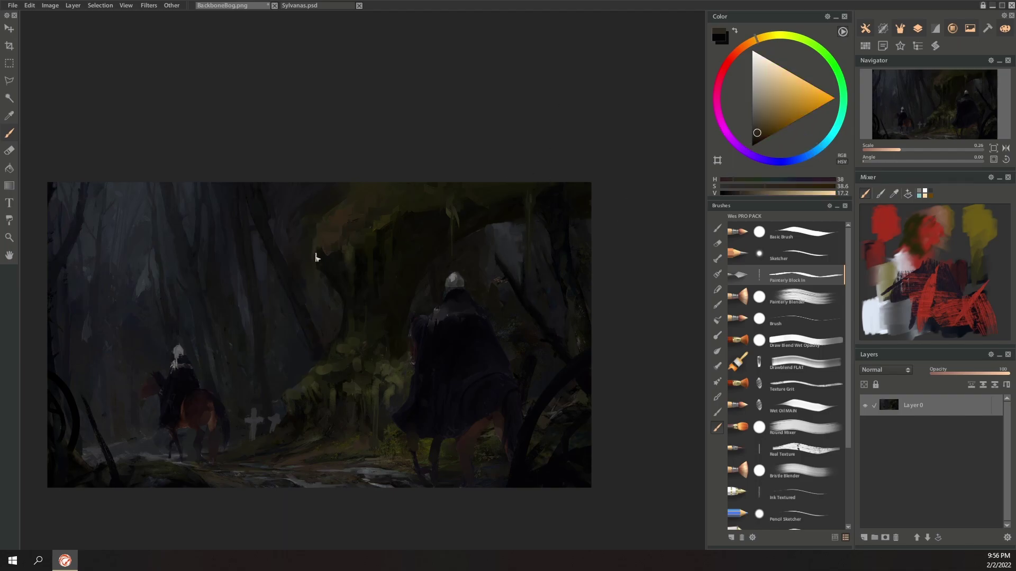
pyautogui.keyDown('alt'); pyautogui.click(349, 347); pyautogui.keyUp('alt')
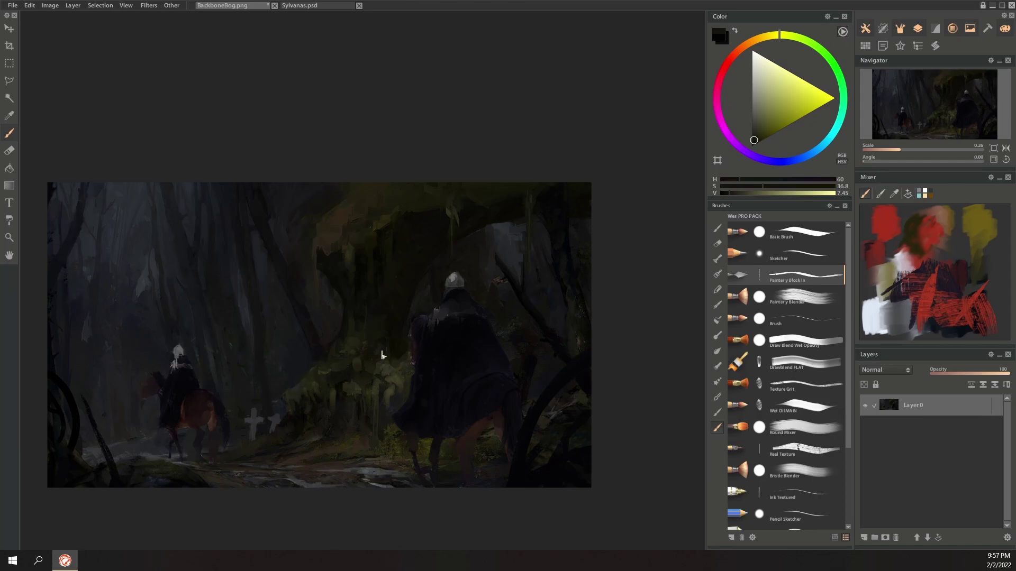
pyautogui.keyDown('alt'); pyautogui.click(333, 382); pyautogui.keyUp('alt')
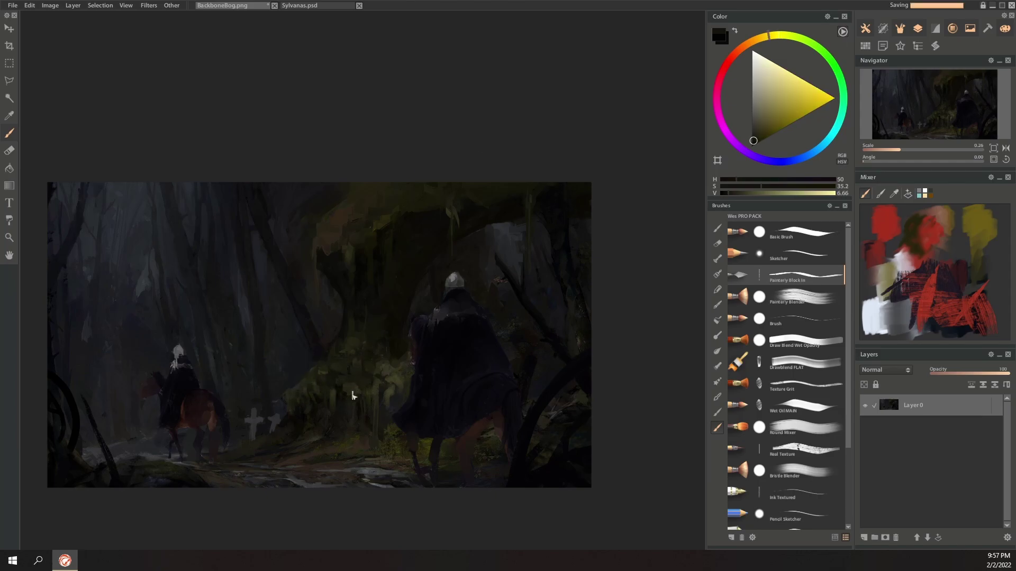
pyautogui.keyDown('alt'); pyautogui.click(393, 308); pyautogui.keyUp('alt')
pyautogui.keyDown('alt'); pyautogui.click(372, 321); pyautogui.keyUp('alt')
pyautogui.keyDown('alt'); pyautogui.click(399, 322); pyautogui.keyUp('alt')
pyautogui.keyDown('alt'); pyautogui.click(382, 246); pyautogui.keyUp('alt')
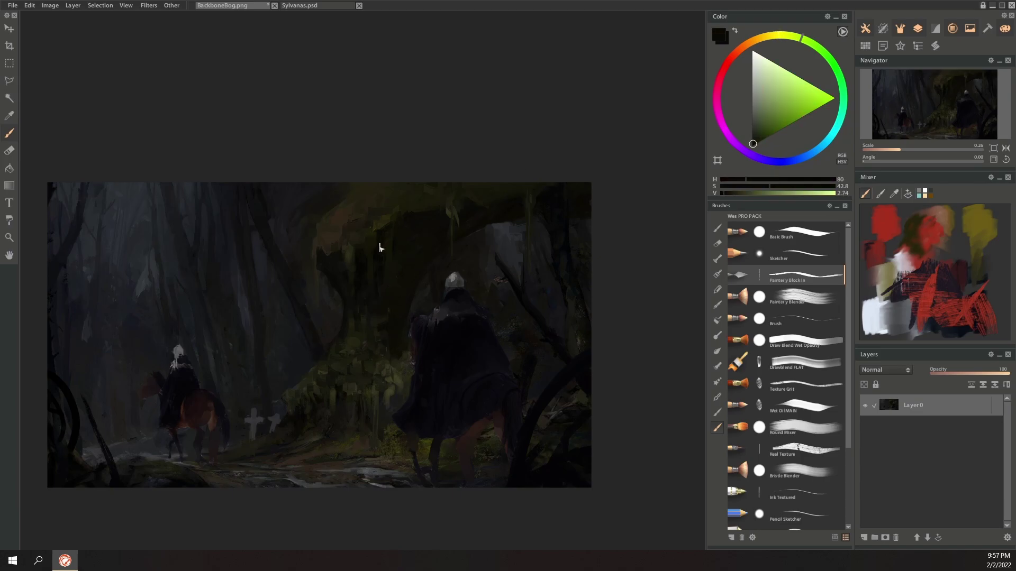
# Step: Strengthen the dark trunk and branches beyond the foreground rider with sampled near-black tones
pyautogui.keyDown('alt'); pyautogui.click(547, 199); pyautogui.keyUp('alt')
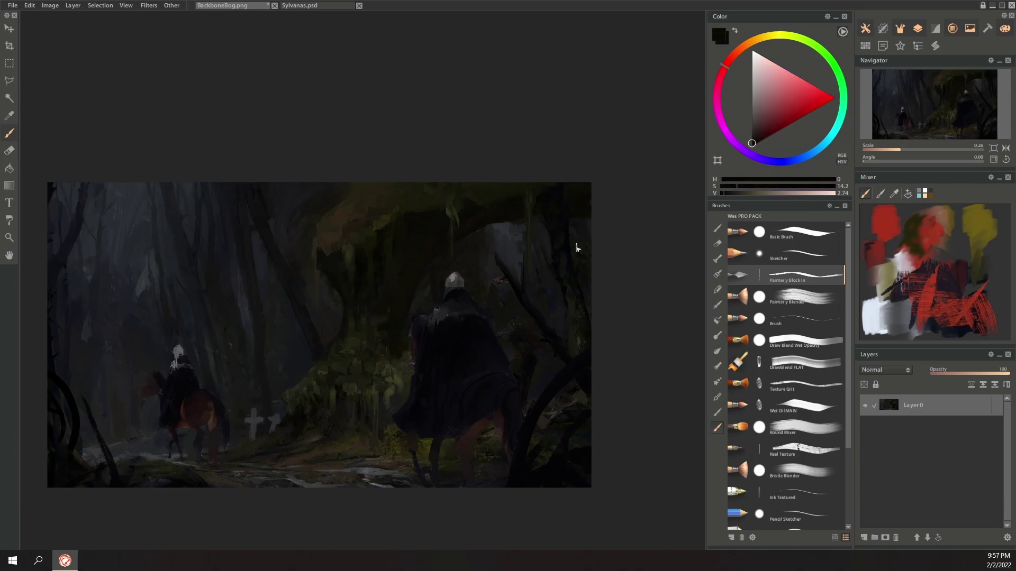
pyautogui.keyDown('alt'); pyautogui.click(559, 245); pyautogui.keyUp('alt')
pyautogui.keyDown('alt'); pyautogui.click(388, 303); pyautogui.keyUp('alt')
pyautogui.keyDown('alt'); pyautogui.click(547, 190); pyautogui.keyUp('alt')
pyautogui.keyDown('alt'); pyautogui.click(565, 237); pyautogui.keyUp('alt')
pyautogui.keyDown('alt'); pyautogui.click(578, 324); pyautogui.keyUp('alt')
pyautogui.keyDown('alt'); pyautogui.click(578, 347); pyautogui.keyUp('alt')
# Step: Rework the smaller grave cross and the mossy bank beside it with sampled grey and dark tones
pyautogui.keyDown('alt'); pyautogui.click(144, 285); pyautogui.keyUp('alt')
pyautogui.keyDown('alt'); pyautogui.click(179, 368); pyautogui.keyUp('alt')
pyautogui.keyDown('alt'); pyautogui.click(273, 409); pyautogui.keyUp('alt')
pyautogui.keyDown('alt'); pyautogui.click(275, 411); pyautogui.keyUp('alt')
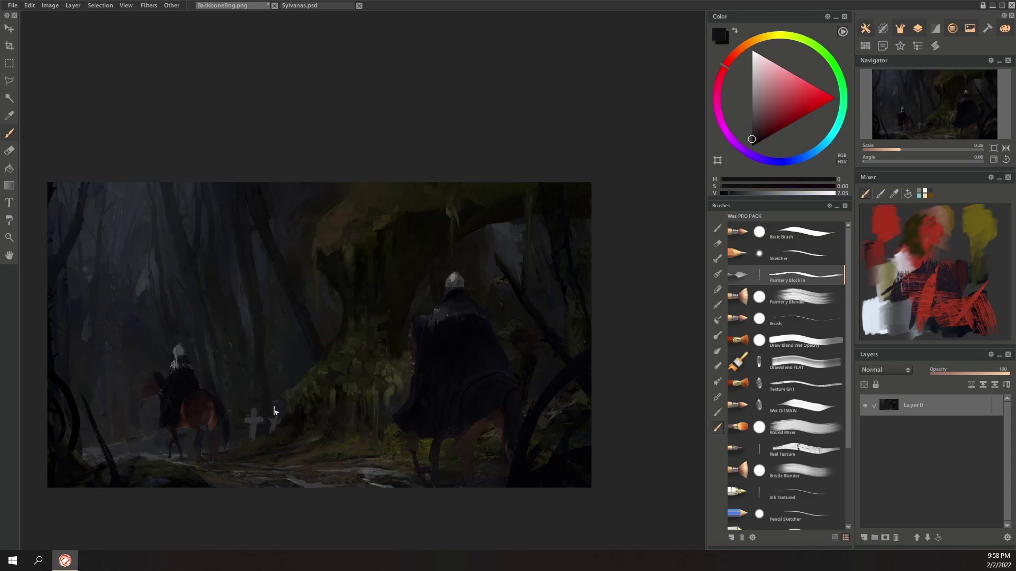
pyautogui.keyDown('alt'); pyautogui.click(287, 427); pyautogui.keyUp('alt')
pyautogui.moveTo(286, 427); pyautogui.dragTo(267, 436)
pyautogui.keyDown('alt'); pyautogui.click(288, 422); pyautogui.keyUp('alt')
pyautogui.keyDown('alt'); pyautogui.click(290, 430); pyautogui.keyUp('alt')
pyautogui.keyDown('alt'); pyautogui.click(286, 431); pyautogui.keyUp('alt')
# Step: Refine the path's edge and the ground mist in front of the distant horse with sampled tones
pyautogui.keyDown('alt'); pyautogui.click(320, 449); pyautogui.keyUp('alt')
pyautogui.keyDown('alt'); pyautogui.click(150, 442); pyautogui.keyUp('alt')
pyautogui.keyDown('alt'); pyautogui.click(144, 423); pyautogui.keyUp('alt')
pyautogui.keyDown('alt'); pyautogui.click(127, 442); pyautogui.keyUp('alt')
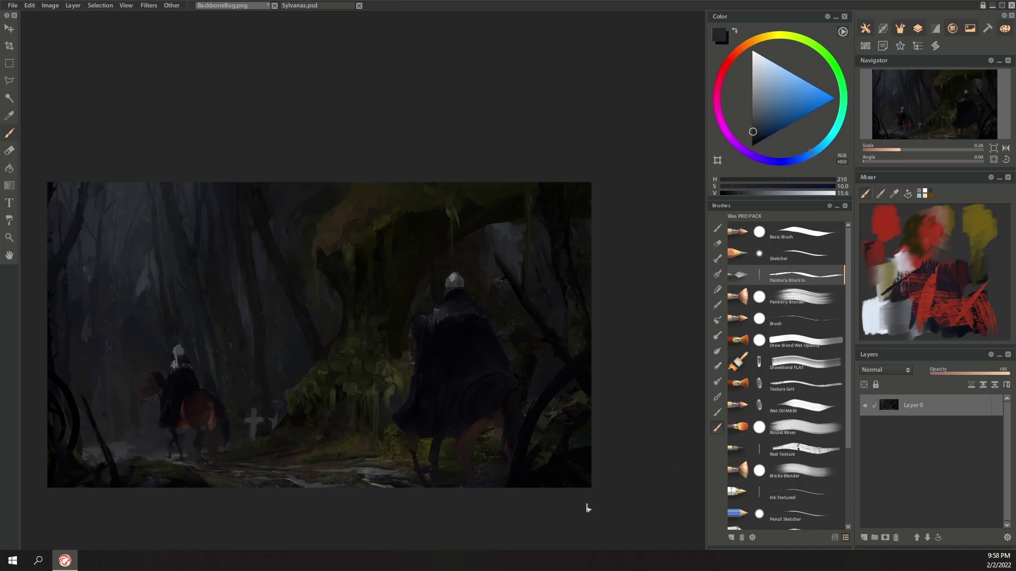
# Step: Refine the leaning trunks and the background beside the arch's outer edge with sampled dark tones
pyautogui.keyDown('alt'); pyautogui.click(302, 301); pyautogui.keyUp('alt')
pyautogui.keyDown('alt'); pyautogui.click(296, 281); pyautogui.keyUp('alt')
pyautogui.keyDown('alt'); pyautogui.click(341, 273); pyautogui.keyUp('alt')
pyautogui.keyDown('alt'); pyautogui.click(296, 231); pyautogui.keyUp('alt')
pyautogui.keyDown('alt'); pyautogui.click(317, 194); pyautogui.keyUp('alt')
pyautogui.keyDown('alt'); pyautogui.click(303, 291); pyautogui.keyUp('alt')
pyautogui.keyDown('alt'); pyautogui.click(312, 332); pyautogui.keyUp('alt')
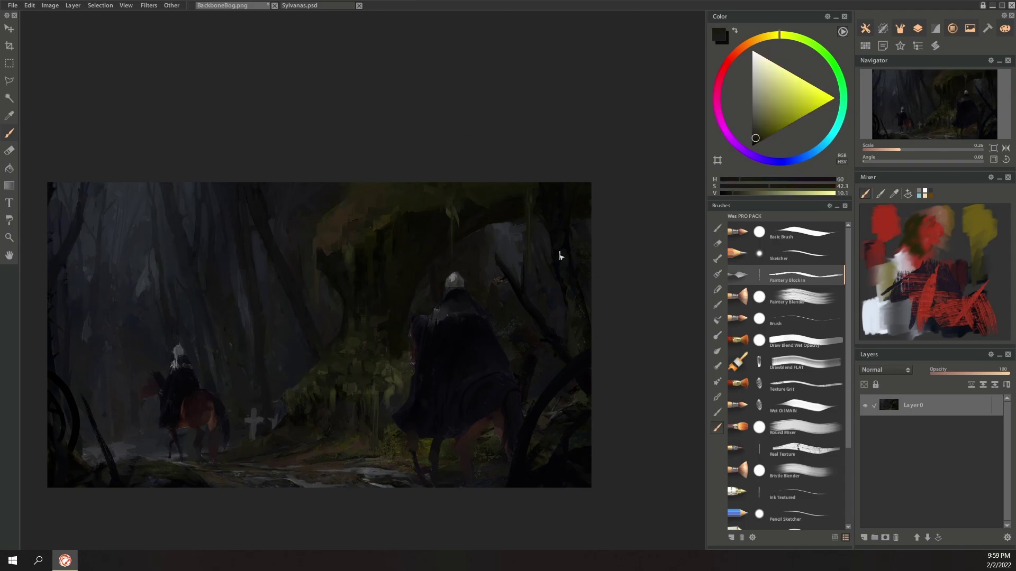
# Step: Adjust the mound's upper edge and the shadowed underside of the arch with sampled dark tones
pyautogui.keyDown('alt'); pyautogui.click(585, 290); pyautogui.keyUp('alt')
pyautogui.keyDown('alt'); pyautogui.click(319, 338); pyautogui.keyUp('alt')
pyautogui.keyDown('alt'); pyautogui.click(329, 343); pyautogui.keyUp('alt')
pyautogui.keyDown('alt'); pyautogui.click(431, 232); pyautogui.keyUp('alt')
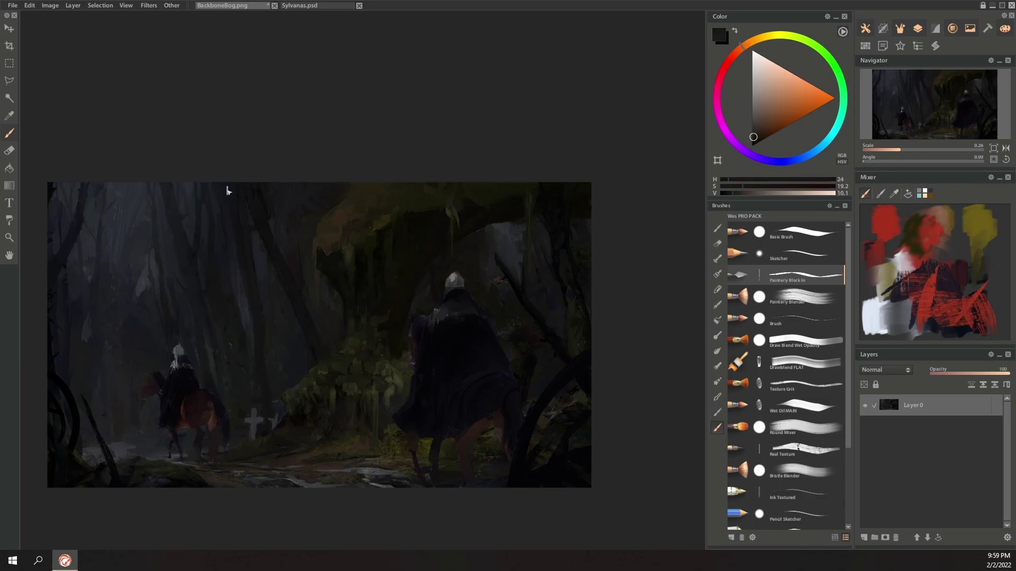
# Step: Darken and texture the foreground ground and path with sampled near-black blue and brown
pyautogui.keyDown('alt'); pyautogui.click(112, 474); pyautogui.keyUp('alt')
pyautogui.keyDown('alt'); pyautogui.click(204, 487); pyautogui.keyUp('alt')
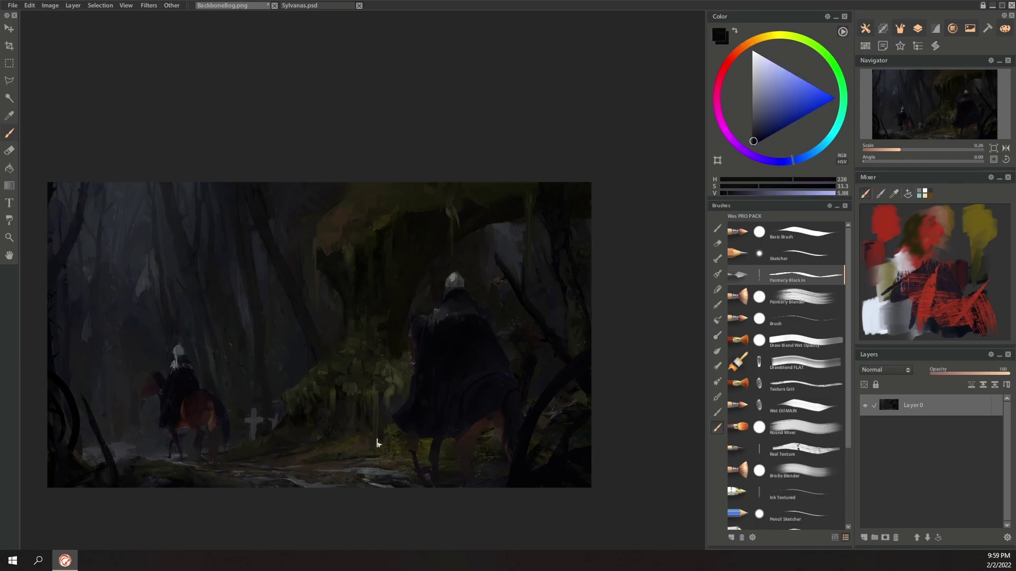
pyautogui.keyDown('alt'); pyautogui.click(363, 430); pyautogui.keyUp('alt')
pyautogui.keyDown('alt'); pyautogui.click(295, 457); pyautogui.keyUp('alt')
pyautogui.keyDown('alt'); pyautogui.click(273, 460); pyautogui.keyUp('alt')
pyautogui.keyDown('alt'); pyautogui.click(440, 408); pyautogui.keyUp('alt')
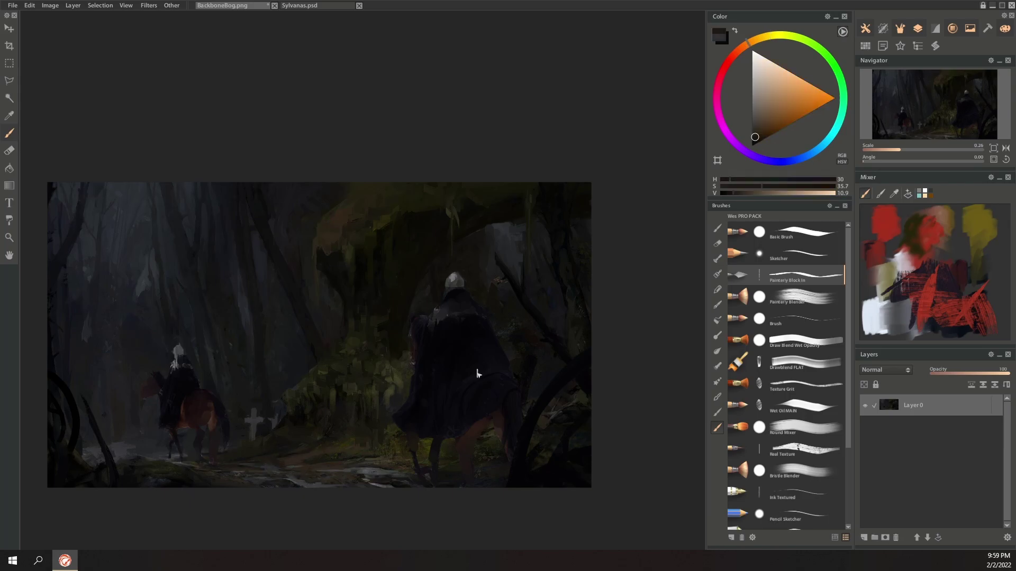
# Step: Refine the hanging moss and grass beside the foreground rider's cloak with sampled greens
pyautogui.keyDown('alt'); pyautogui.click(388, 448); pyautogui.keyUp('alt')
pyautogui.keyDown('alt'); pyautogui.click(387, 423); pyautogui.keyUp('alt')
pyautogui.keyDown('alt'); pyautogui.click(405, 412); pyautogui.keyUp('alt')
pyautogui.keyDown('alt'); pyautogui.click(392, 405); pyautogui.keyUp('alt')
pyautogui.keyDown('alt'); pyautogui.click(388, 394); pyautogui.keyUp('alt')
pyautogui.keyDown('alt'); pyautogui.click(380, 390); pyautogui.keyUp('alt')
pyautogui.keyDown('alt'); pyautogui.click(342, 373); pyautogui.keyUp('alt')
# Step: Add finer leaf detail across the moss mound with the Sketcher brush and sampled greens
pyautogui.click(808, 261)
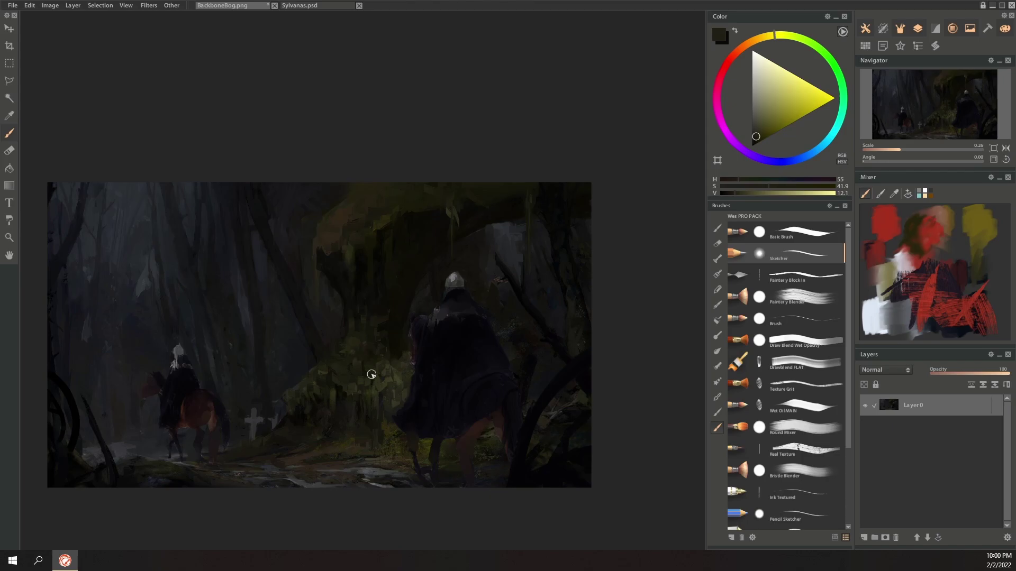
pyautogui.keyDown('alt'); pyautogui.click(290, 388); pyautogui.keyUp('alt')
pyautogui.keyDown('alt'); pyautogui.click(332, 358); pyautogui.keyUp('alt')
pyautogui.keyDown('alt'); pyautogui.click(347, 358); pyautogui.keyUp('alt')
pyautogui.keyDown('alt'); pyautogui.click(347, 426); pyautogui.keyUp('alt')
pyautogui.keyDown('alt'); pyautogui.click(284, 403); pyautogui.keyUp('alt')
pyautogui.moveTo(286, 433); pyautogui.dragTo(286, 417)
# Step: Paint hanging moss strands down the arch's trunk with the Painterly Block In brush and sampled greens
pyautogui.keyDown('alt'); pyautogui.click(362, 272); pyautogui.keyUp('alt')
pyautogui.keyDown('alt'); pyautogui.click(337, 292); pyautogui.keyUp('alt')
pyautogui.click(777, 277)
pyautogui.keyDown('alt'); pyautogui.click(334, 259); pyautogui.keyUp('alt')
pyautogui.keyDown('alt'); pyautogui.click(348, 255); pyautogui.keyUp('alt')
pyautogui.moveTo(347, 259); pyautogui.dragTo(348, 297)
# Step: Rework the arch's brown face and mossy top with sampled orange-brown and olive tones
pyautogui.keyDown('alt'); pyautogui.click(377, 222); pyautogui.keyUp('alt')
pyautogui.keyDown('alt'); pyautogui.click(342, 244); pyautogui.keyUp('alt')
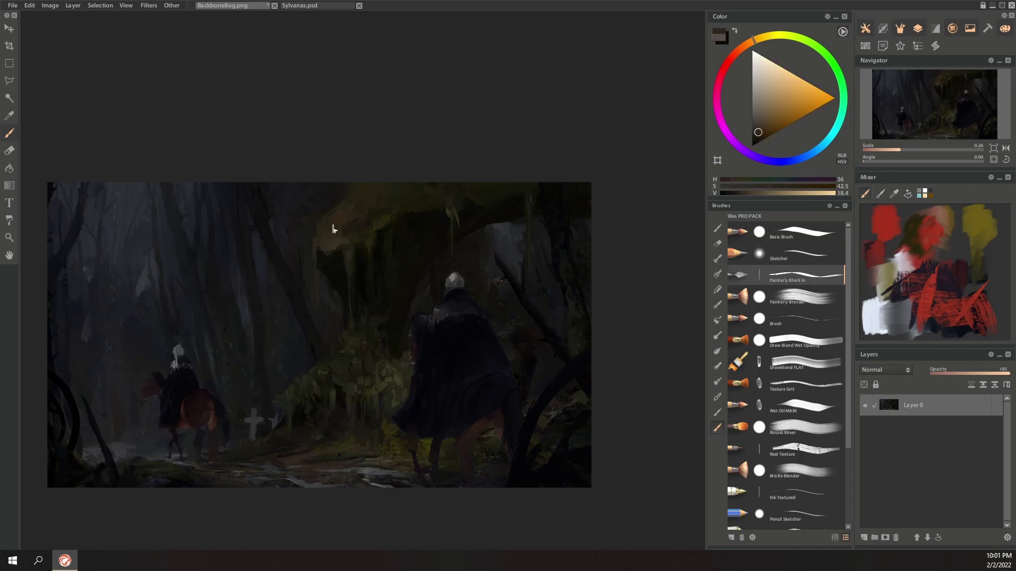
pyautogui.keyDown('alt'); pyautogui.click(355, 226); pyautogui.keyUp('alt')
pyautogui.keyDown('alt'); pyautogui.click(405, 201); pyautogui.keyUp('alt')
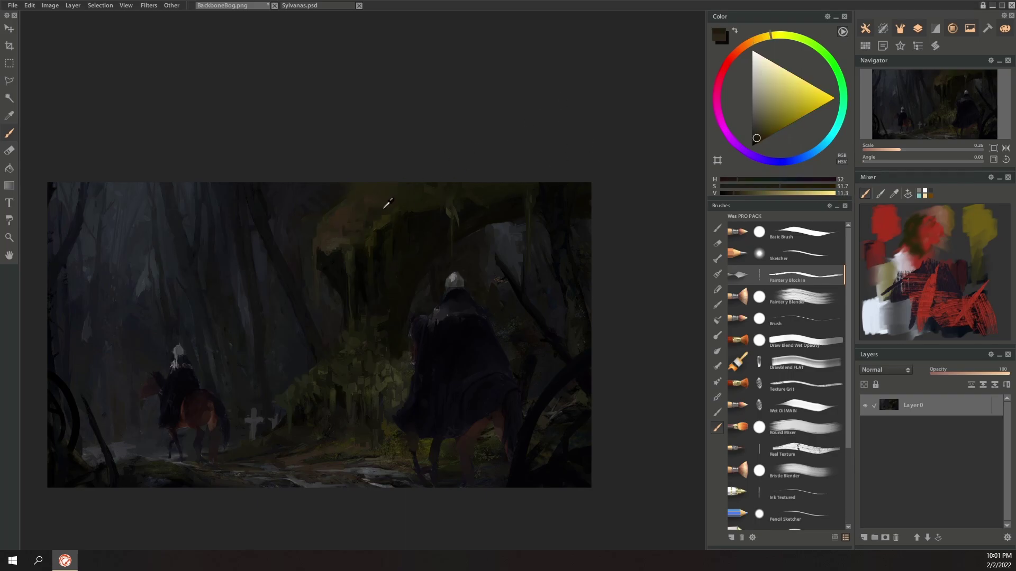
pyautogui.keyDown('alt'); pyautogui.click(425, 196); pyautogui.keyUp('alt')
pyautogui.keyDown('alt'); pyautogui.click(488, 207); pyautogui.keyUp('alt')
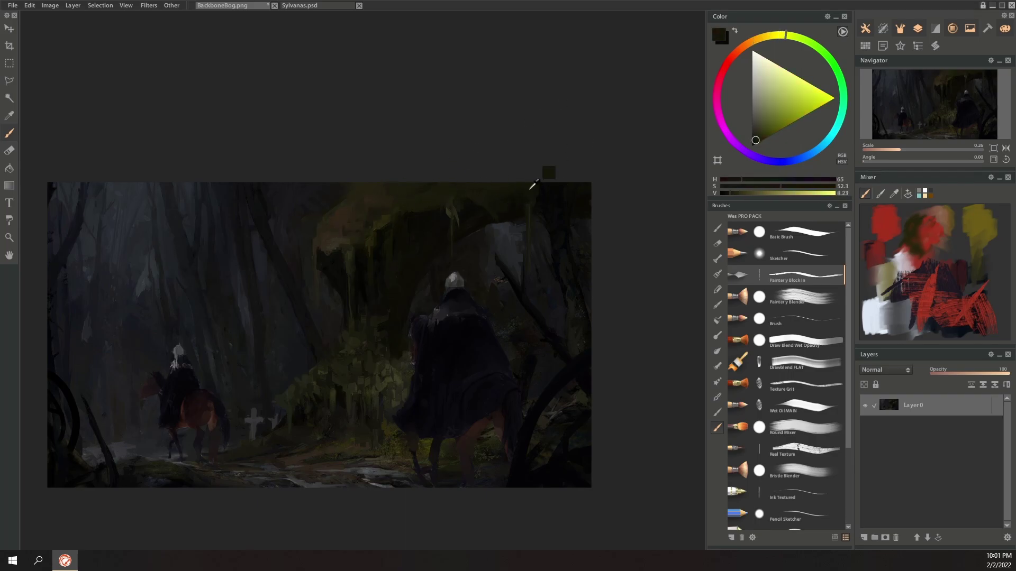
# Step: Refine the arch's far end and the misty opening beneath it with sampled dark green and blue-grey
pyautogui.keyDown('alt'); pyautogui.click(429, 214); pyautogui.keyUp('alt')
pyautogui.keyDown('alt'); pyautogui.click(536, 213); pyautogui.keyUp('alt')
pyautogui.keyDown('alt'); pyautogui.click(559, 240); pyautogui.keyUp('alt')
pyautogui.keyDown('alt'); pyautogui.click(552, 192); pyautogui.keyUp('alt')
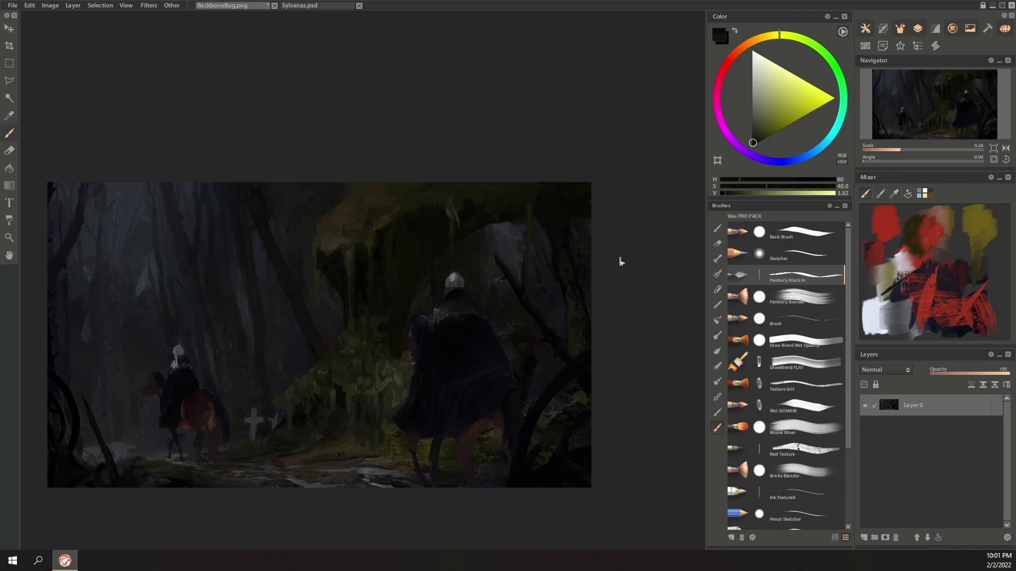
pyautogui.keyDown('alt'); pyautogui.click(496, 250); pyautogui.keyUp('alt')
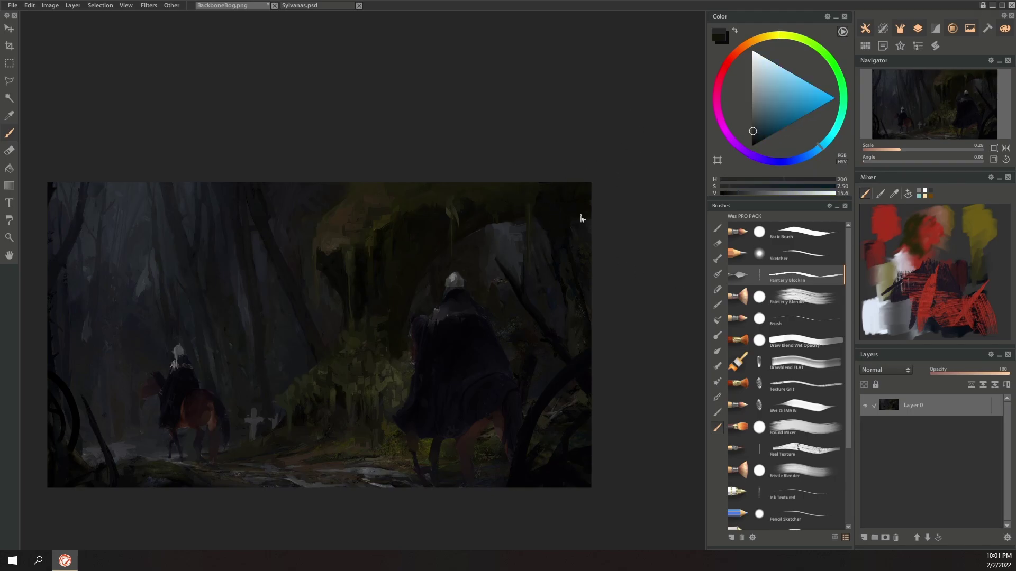
pyautogui.keyDown('alt'); pyautogui.click(492, 237); pyautogui.keyUp('alt')
# Step: Soften the misty gaps between the background trunks with sampled blue-grey
pyautogui.keyDown('alt'); pyautogui.click(241, 329); pyautogui.keyUp('alt')
pyautogui.keyDown('alt'); pyautogui.click(275, 283); pyautogui.keyUp('alt')
pyautogui.keyDown('alt'); pyautogui.click(154, 262); pyautogui.keyUp('alt')
pyautogui.keyDown('alt'); pyautogui.click(168, 220); pyautogui.keyUp('alt')
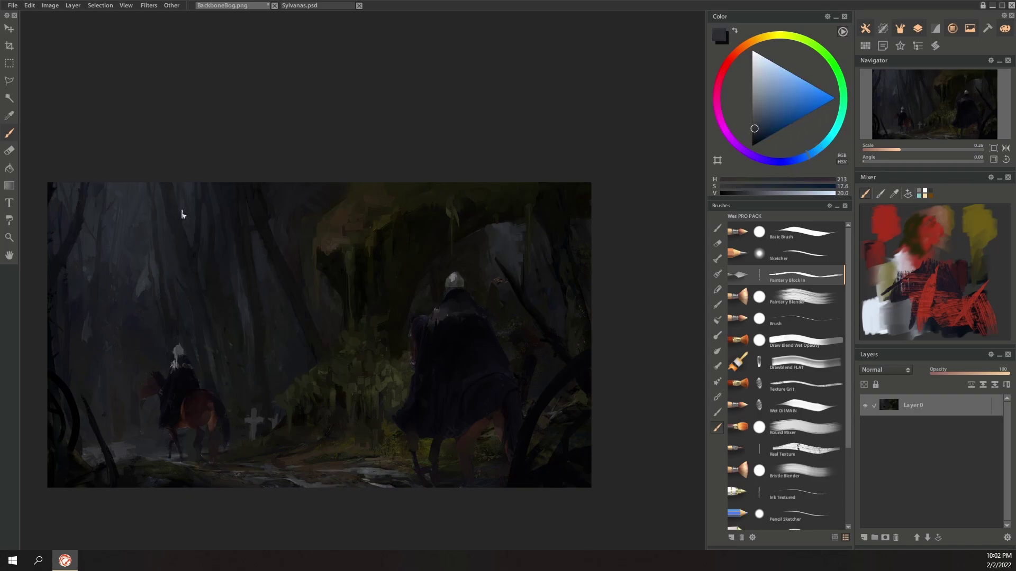
pyautogui.moveTo(174, 220); pyautogui.dragTo(382, 211)
pyautogui.keyDown('alt'); pyautogui.click(379, 275); pyautogui.keyUp('alt')
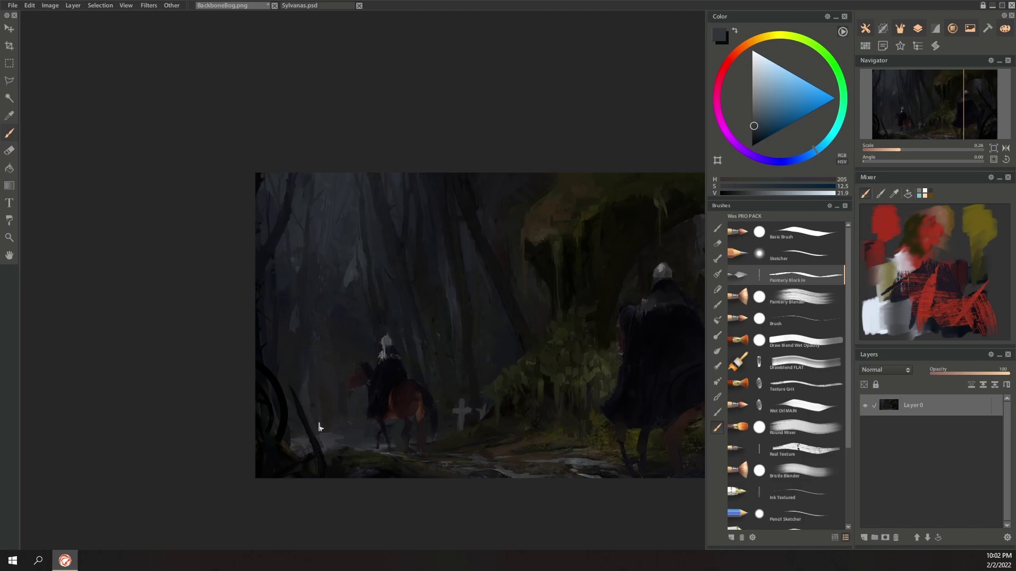
# Step: Strengthen the thin trunks and upper branches along the scene's outer edge behind the distant rider with sampled dark blues
pyautogui.keyDown('alt'); pyautogui.click(305, 397); pyautogui.keyUp('alt')
pyautogui.keyDown('alt'); pyautogui.click(286, 292); pyautogui.keyUp('alt')
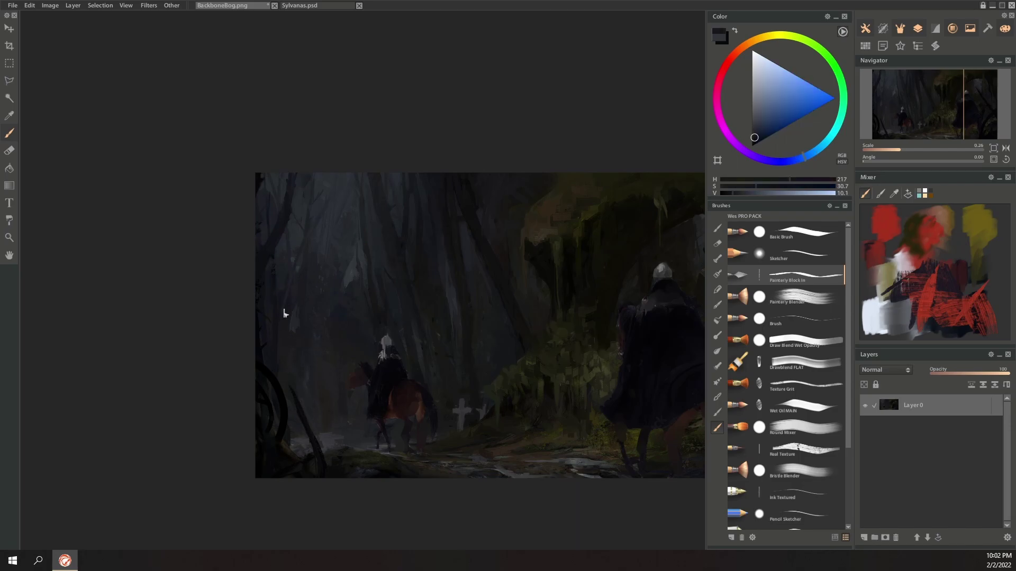
pyautogui.keyDown('alt'); pyautogui.click(302, 252); pyautogui.keyUp('alt')
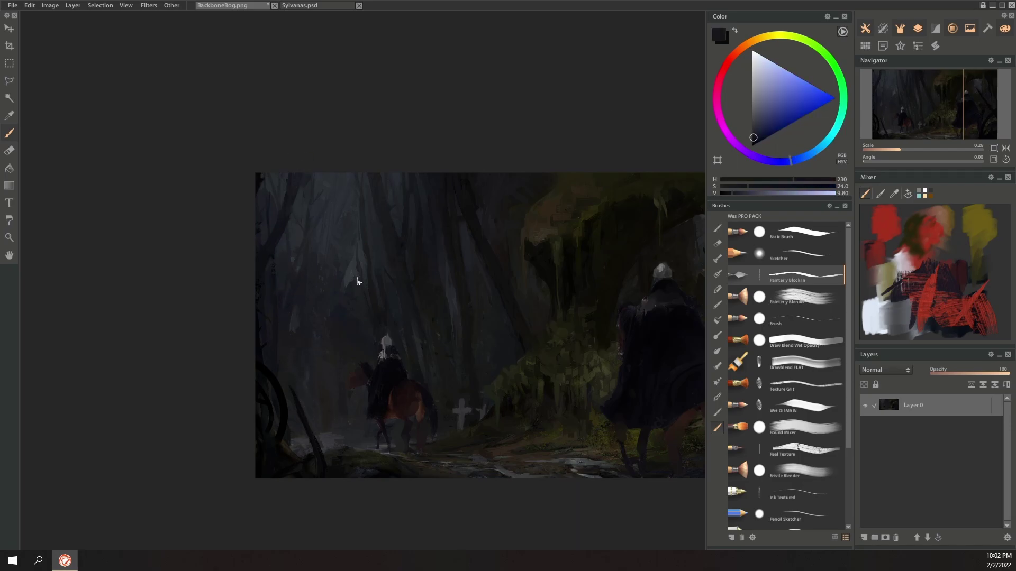
pyautogui.keyDown('alt'); pyautogui.click(267, 183); pyautogui.keyUp('alt')
pyautogui.keyDown('alt'); pyautogui.click(301, 188); pyautogui.keyUp('alt')
pyautogui.keyDown('alt'); pyautogui.click(319, 188); pyautogui.keyUp('alt')
# Step: Save the finished forest scene and switch to the Sylvanas.psd painting
pyautogui.moveTo(564, 364); pyautogui.dragTo(415, 331)
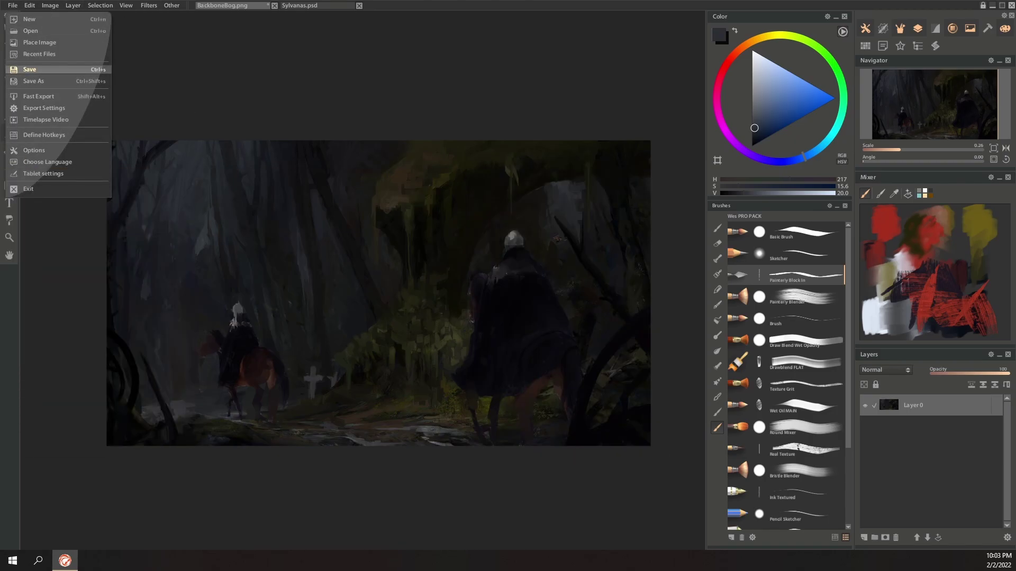
pyautogui.click(387, 44)
pyautogui.moveTo(268, 281); pyautogui.dragTo(588, 375)
pyautogui.scroll(1, 447, 356)
pyautogui.scroll(-3, 469, 290)
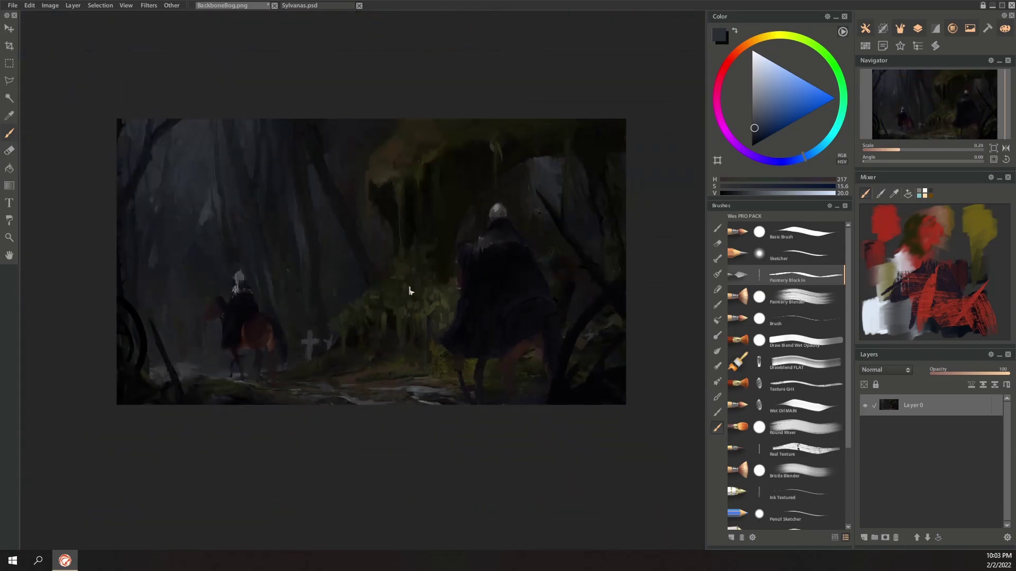
pyautogui.click(306, 7)
pyautogui.scroll(3, 435, 146)
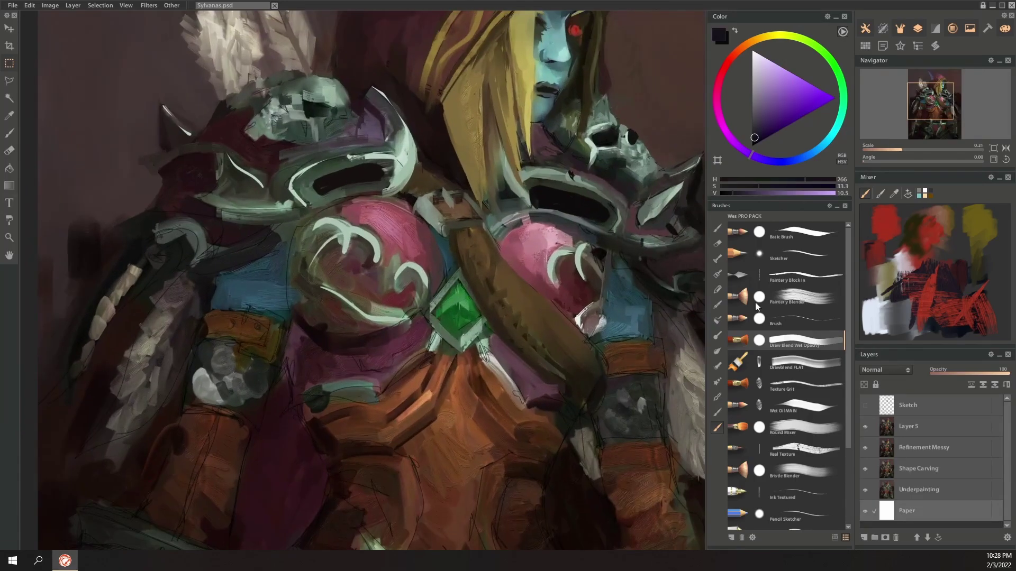
# Step: Refine the pink breastplate and the shoulder armour above it on Layer 5, using the Real Texture brush and sampled colours
pyautogui.click(801, 278)
pyautogui.click(789, 450)
pyautogui.keyDown('alt'); pyautogui.click(356, 262); pyautogui.keyUp('alt')
pyautogui.moveTo(355, 260); pyautogui.dragTo(362, 269)
pyautogui.click(931, 433)
pyautogui.keyDown('alt'); pyautogui.click(330, 212); pyautogui.keyUp('alt')
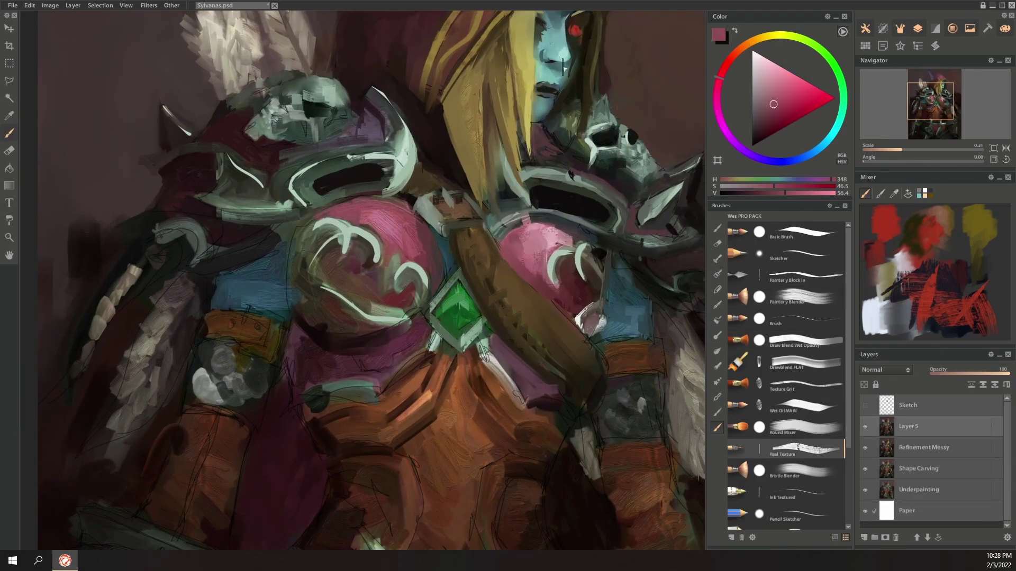
pyautogui.keyDown('alt'); pyautogui.click(383, 169); pyautogui.keyUp('alt')
pyautogui.moveTo(378, 186)
pyautogui.mouseDown()
pyautogui.moveTo(336, 193)
pyautogui.moveTo(332, 205)
pyautogui.moveTo(414, 213)
pyautogui.moveTo(372, 190)
pyautogui.mouseUp()
pyautogui.keyDown('alt'); pyautogui.click(368, 172); pyautogui.keyUp('alt')
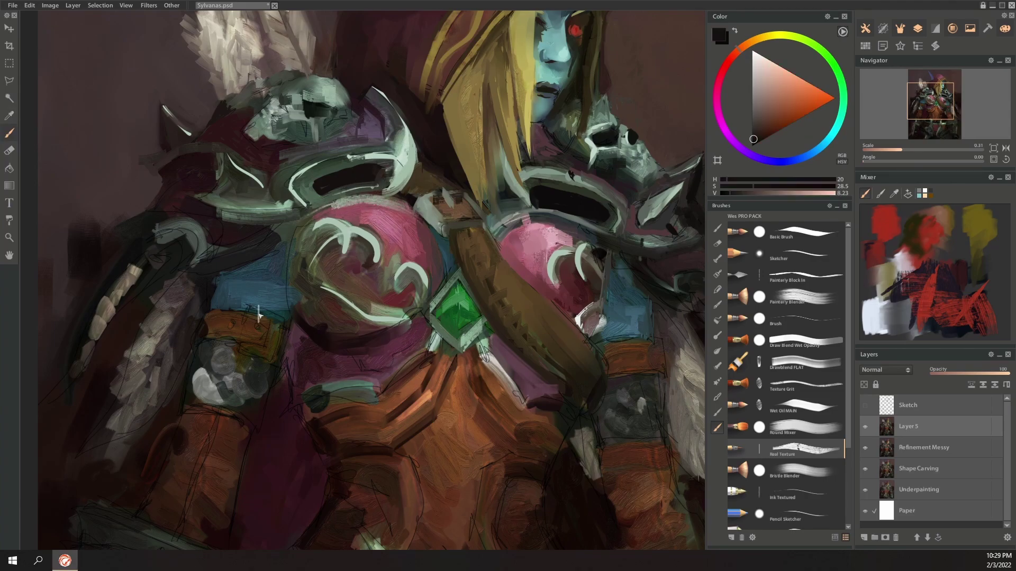
# Step: Clean up both orange armbands and the blue upper arms with sampled orange, dark and blue tones
pyautogui.keyDown('alt'); pyautogui.click(250, 312); pyautogui.keyUp('alt')
pyautogui.moveTo(230, 321); pyautogui.dragTo(199, 339)
pyautogui.keyDown('alt'); pyautogui.click(631, 351); pyautogui.keyUp('alt')
pyautogui.keyDown('alt'); pyautogui.click(629, 353); pyautogui.keyUp('alt')
pyautogui.moveTo(673, 353)
pyautogui.mouseDown()
pyautogui.moveTo(649, 352)
pyautogui.moveTo(660, 390)
pyautogui.mouseUp()
pyautogui.keyDown('alt'); pyautogui.click(236, 308); pyautogui.keyUp('alt')
pyautogui.keyDown('alt'); pyautogui.click(612, 325); pyautogui.keyUp('alt')
pyautogui.keyDown('alt'); pyautogui.click(616, 268); pyautogui.keyUp('alt')
pyautogui.moveTo(619, 277); pyautogui.dragTo(628, 292)
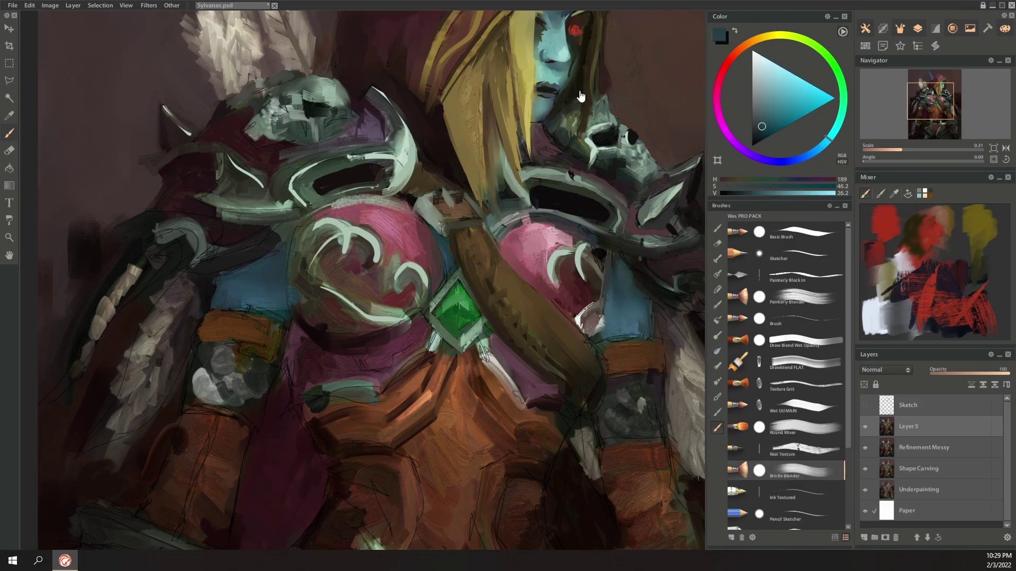
# Step: Define the outer edge of the larger breast cup next to the blue arm with the Real Texture brush and sampled colours
pyautogui.moveTo(577, 98); pyautogui.dragTo(502, 179)
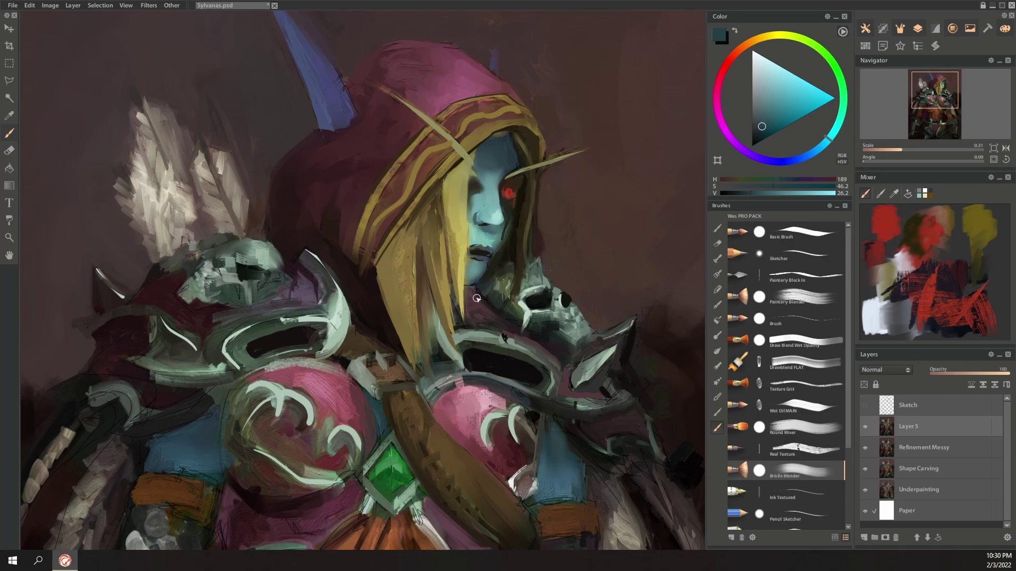
pyautogui.moveTo(331, 331); pyautogui.dragTo(366, 213)
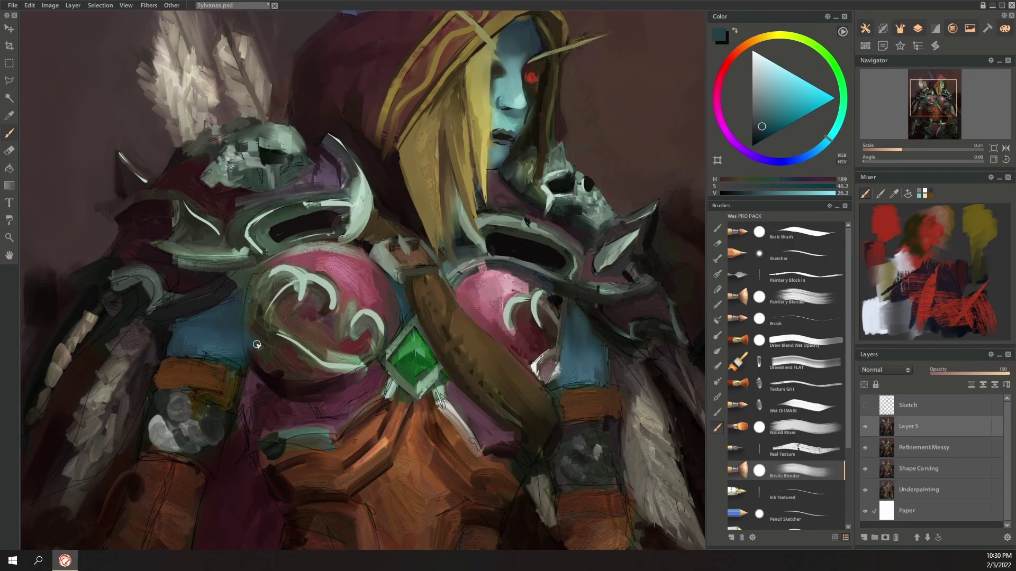
pyautogui.click(811, 457)
pyautogui.keyDown('alt'); pyautogui.click(277, 376); pyautogui.keyUp('alt')
pyautogui.moveTo(247, 323); pyautogui.dragTo(250, 358)
pyautogui.keyDown('alt'); pyautogui.click(254, 280); pyautogui.keyUp('alt')
pyautogui.moveTo(250, 280); pyautogui.dragTo(247, 359)
pyautogui.scroll(-5, 537, 280)
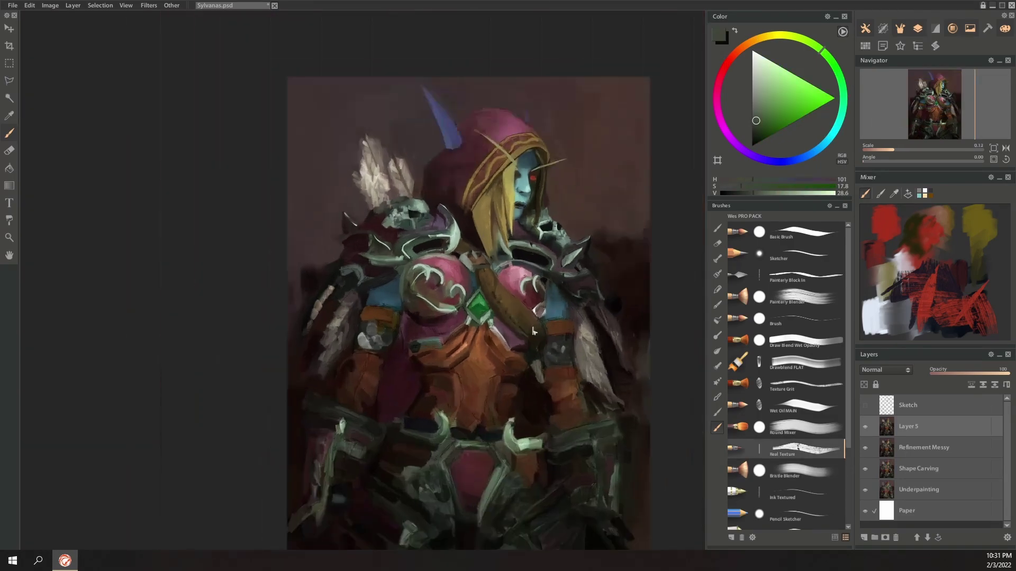
# Step: Reshape the pale trim along the breastplate's lower edge above the orange corset with sampled dark brown and grey-beige
pyautogui.scroll(4, 552, 322)
pyautogui.keyDown('alt'); pyautogui.click(434, 326); pyautogui.keyUp('alt')
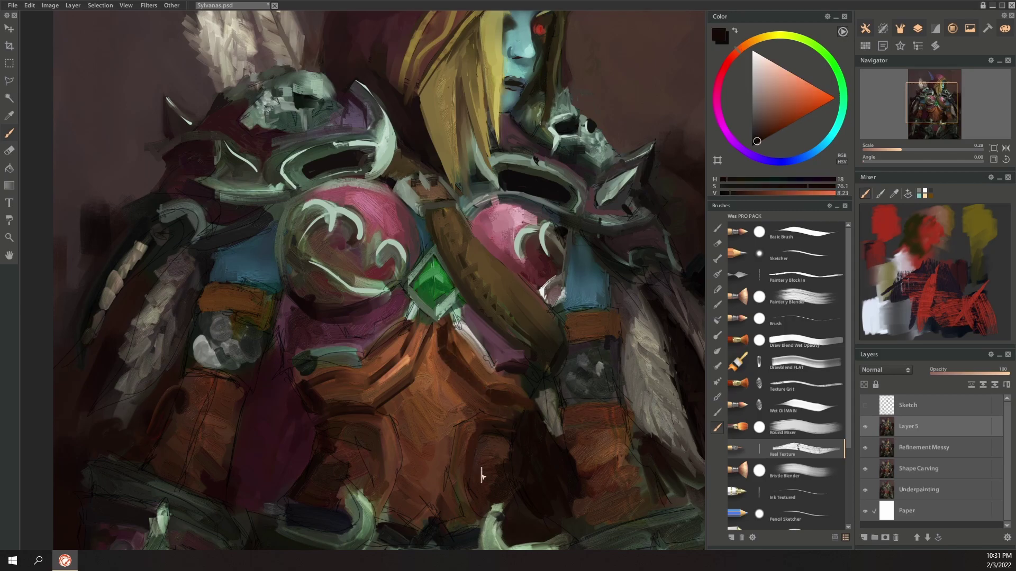
pyautogui.keyDown('alt'); pyautogui.click(343, 496); pyautogui.keyUp('alt')
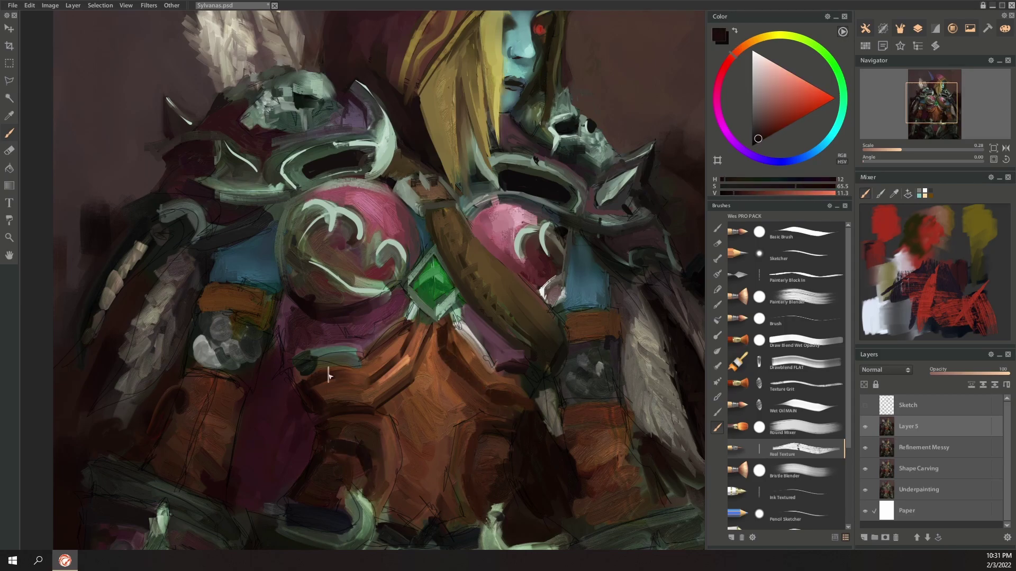
pyautogui.keyDown('alt'); pyautogui.click(503, 361); pyautogui.keyUp('alt')
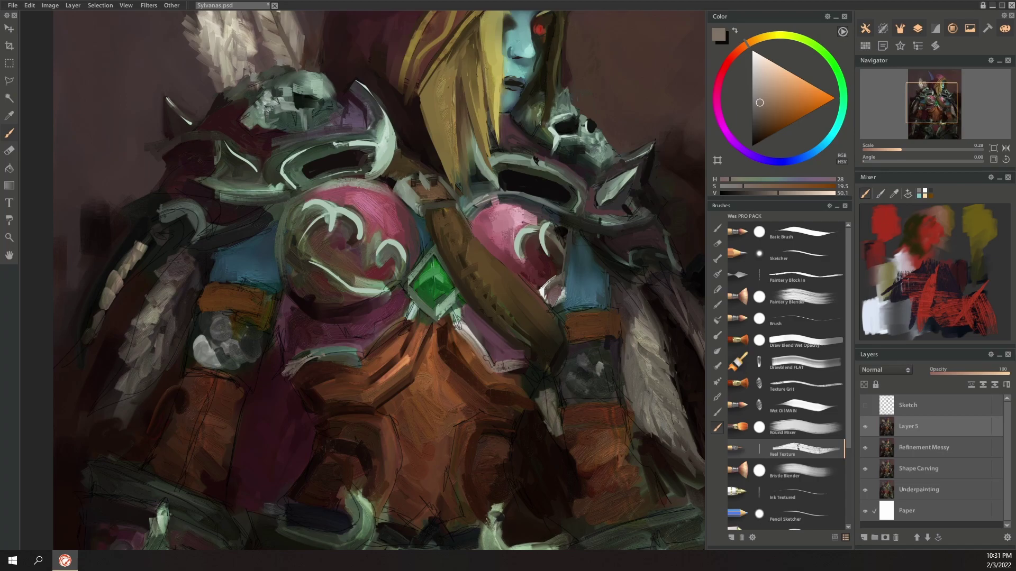
# Step: Paint scale texture on both grey arm guards below the orange armbands with sampled greens and greys
pyautogui.keyDown('alt'); pyautogui.click(285, 306); pyautogui.keyUp('alt')
pyautogui.keyDown('alt'); pyautogui.click(263, 330); pyautogui.keyUp('alt')
pyautogui.keyDown('alt'); pyautogui.click(245, 367); pyautogui.keyUp('alt')
pyautogui.moveTo(253, 343)
pyautogui.mouseDown()
pyautogui.moveTo(212, 365)
pyautogui.moveTo(200, 340)
pyautogui.mouseUp()
pyautogui.moveTo(209, 338); pyautogui.dragTo(251, 326)
pyautogui.keyDown('alt'); pyautogui.click(600, 367); pyautogui.keyUp('alt')
pyautogui.moveTo(588, 366); pyautogui.dragTo(619, 360)
pyautogui.moveTo(563, 382); pyautogui.dragTo(583, 393)
pyautogui.moveTo(591, 385); pyautogui.dragTo(622, 382)
# Step: Refine the green metal belt beneath the orange corset with sampled dark greens
pyautogui.moveTo(448, 394)
pyautogui.mouseDown()
pyautogui.moveTo(452, 313)
pyautogui.moveTo(436, 314)
pyautogui.mouseUp()
pyautogui.keyDown('alt'); pyautogui.click(425, 308); pyautogui.keyUp('alt')
pyautogui.moveTo(445, 276); pyautogui.dragTo(445, 250)
pyautogui.moveTo(460, 297); pyautogui.dragTo(454, 175)
pyautogui.keyDown('alt'); pyautogui.click(395, 323); pyautogui.keyUp('alt')
pyautogui.moveTo(391, 313); pyautogui.dragTo(470, 329)
pyautogui.keyDown('alt'); pyautogui.click(447, 306); pyautogui.keyUp('alt')
pyautogui.keyDown('alt'); pyautogui.click(406, 343); pyautogui.keyUp('alt')
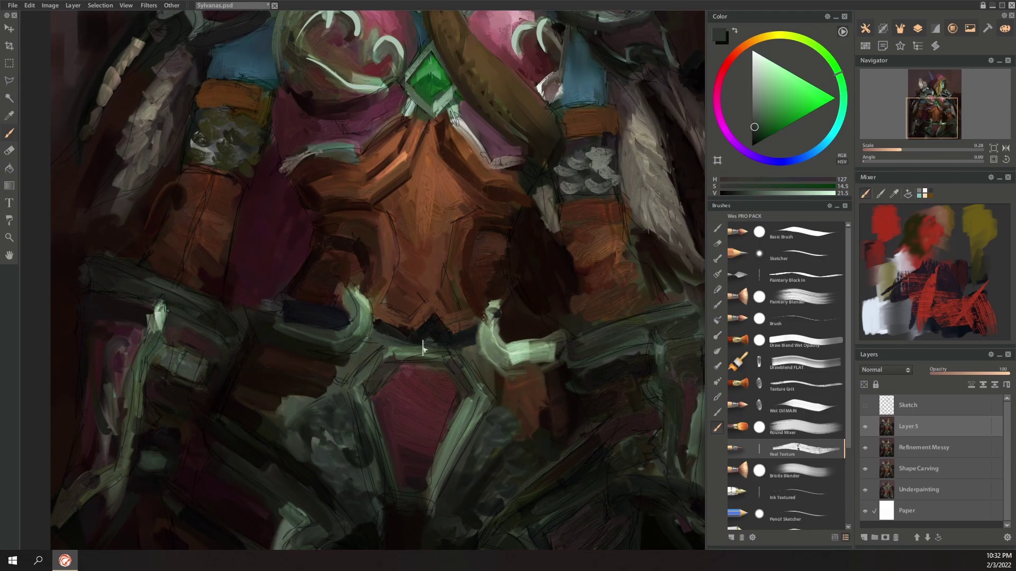
# Step: Sharpen the pale horn spikes on the belt and deepen both brown forearm guards with sampled colours
pyautogui.keyDown('alt'); pyautogui.click(511, 290); pyautogui.keyUp('alt')
pyautogui.keyDown('alt'); pyautogui.click(352, 290); pyautogui.keyUp('alt')
pyautogui.moveTo(345, 290); pyautogui.dragTo(340, 295)
pyautogui.keyDown('alt'); pyautogui.click(358, 292); pyautogui.keyUp('alt')
pyautogui.keyDown('alt'); pyautogui.click(588, 230); pyautogui.keyUp('alt')
pyautogui.keyDown('alt'); pyautogui.click(550, 275); pyautogui.keyUp('alt')
pyautogui.moveTo(521, 304); pyautogui.dragTo(506, 320)
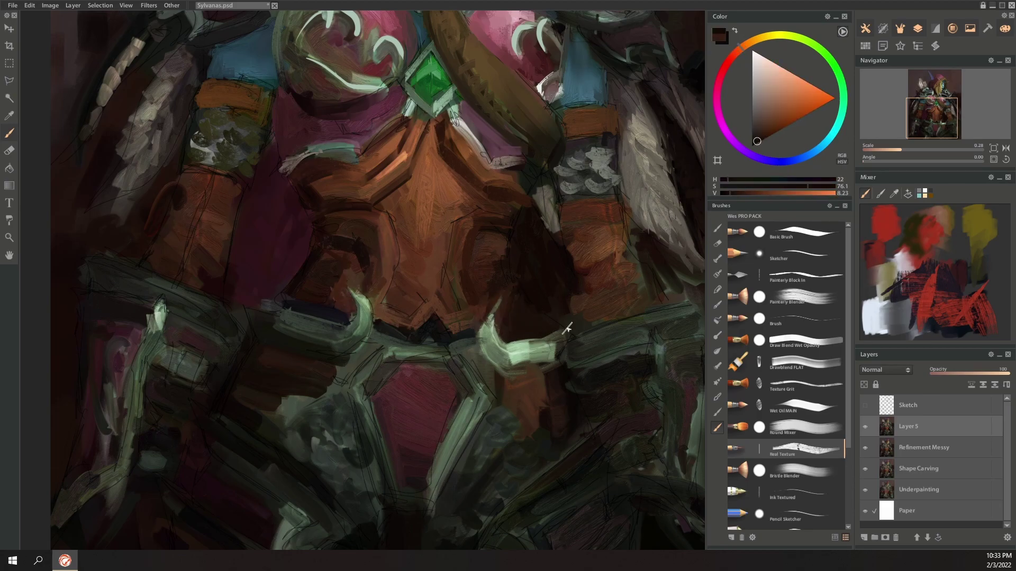
pyautogui.moveTo(614, 234); pyautogui.dragTo(608, 317)
pyautogui.moveTo(208, 179); pyautogui.dragTo(184, 253)
# Step: Examine the whole figure, then the torso and cape up close
pyautogui.scroll(-4, 492, 212)
pyautogui.moveTo(503, 195); pyautogui.dragTo(418, 339)
pyautogui.scroll(1, 435, 230)
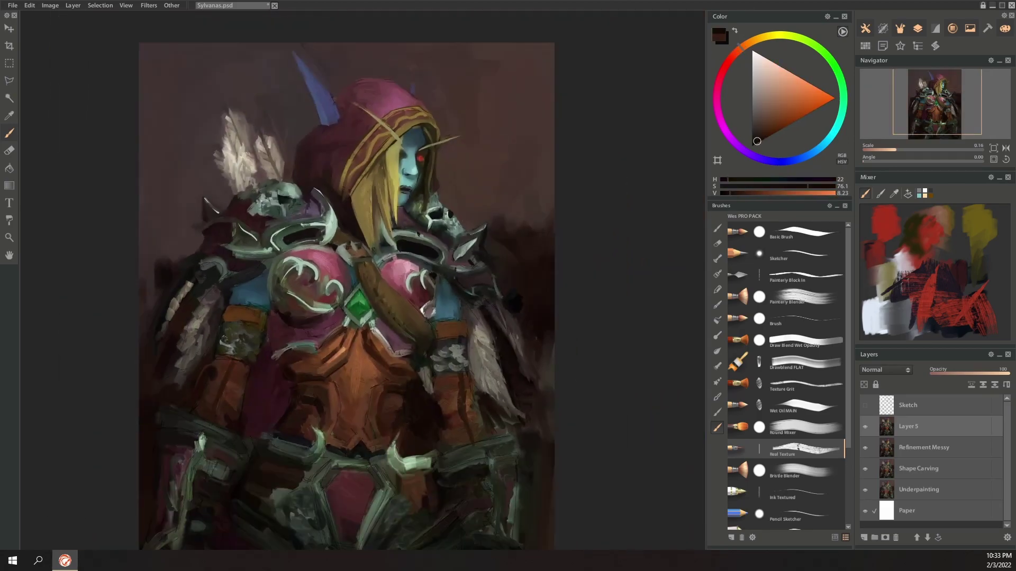
pyautogui.moveTo(0, 305); pyautogui.dragTo(214, 313)
pyautogui.scroll(5, 214, 313)
pyautogui.moveTo(326, 293); pyautogui.dragTo(429, 226)
pyautogui.scroll(-2, 456, 294)
pyautogui.moveTo(397, 260); pyautogui.dragTo(455, 268)
pyautogui.scroll(-5, 367, 343)
pyautogui.moveTo(368, 343); pyautogui.dragTo(0, 309)
pyautogui.scroll(-1, 394, 297)
# Step: Brush sampled background browns around the cape and shoulders on both sides of the figure
pyautogui.keyDown('alt'); pyautogui.click(503, 213); pyautogui.keyUp('alt')
pyautogui.moveTo(538, 234); pyautogui.dragTo(492, 291)
pyautogui.moveTo(511, 229)
pyautogui.mouseDown()
pyautogui.moveTo(482, 280)
pyautogui.moveTo(514, 296)
pyautogui.mouseUp()
pyautogui.keyDown('alt'); pyautogui.click(172, 231); pyautogui.keyUp('alt')
pyautogui.moveTo(188, 255); pyautogui.dragTo(160, 309)
pyautogui.moveTo(177, 259); pyautogui.dragTo(168, 311)
pyautogui.moveTo(207, 254); pyautogui.dragTo(175, 288)
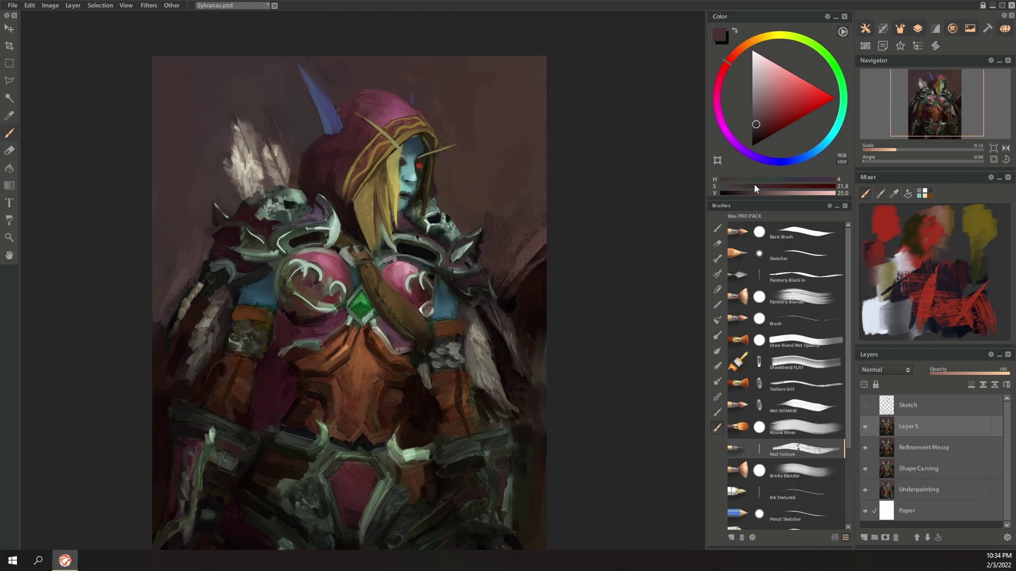
# Step: Scatter bright orange and pale pink textured patches over the dark background around the hood and feathers
pyautogui.moveTo(784, 120); pyautogui.dragTo(819, 99)
pyautogui.moveTo(459, 62)
pyautogui.mouseDown()
pyautogui.moveTo(505, 51)
pyautogui.moveTo(523, 128)
pyautogui.mouseUp()
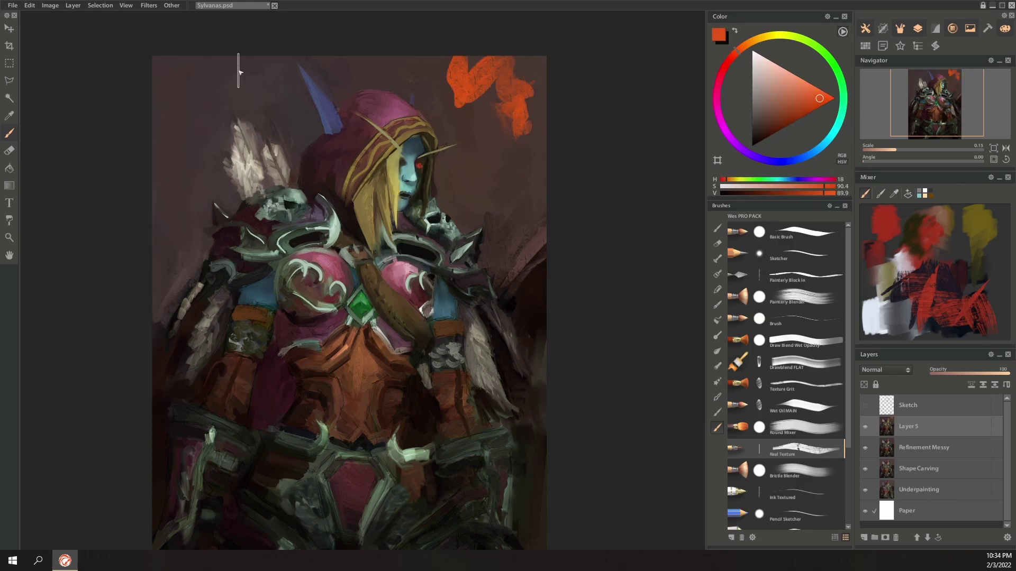
pyautogui.moveTo(243, 71); pyautogui.dragTo(160, 115)
pyautogui.click(770, 70)
pyautogui.moveTo(205, 139); pyautogui.dragTo(178, 212)
pyautogui.moveTo(475, 138)
pyautogui.mouseDown()
pyautogui.moveTo(518, 203)
pyautogui.moveTo(492, 211)
pyautogui.mouseUp()
pyautogui.moveTo(405, 68); pyautogui.dragTo(346, 76)
pyautogui.keyDown('alt'); pyautogui.click(459, 85); pyautogui.keyUp('alt')
pyautogui.moveTo(447, 87); pyautogui.dragTo(418, 62)
# Step: Roll smooth dusty pink and orange strokes beside the figure with the third brush of the Rollers set
pyautogui.click(718, 320)
pyautogui.click(794, 276)
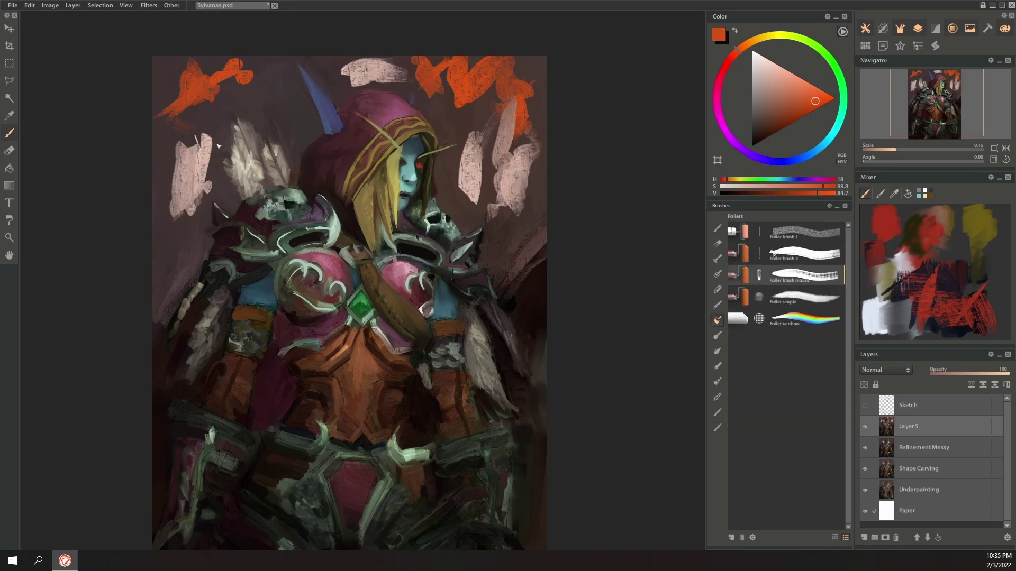
pyautogui.keyDown('alt'); pyautogui.click(184, 175); pyautogui.keyUp('alt')
pyautogui.moveTo(169, 172)
pyautogui.mouseDown()
pyautogui.moveTo(138, 208)
pyautogui.moveTo(163, 285)
pyautogui.moveTo(193, 256)
pyautogui.mouseUp()
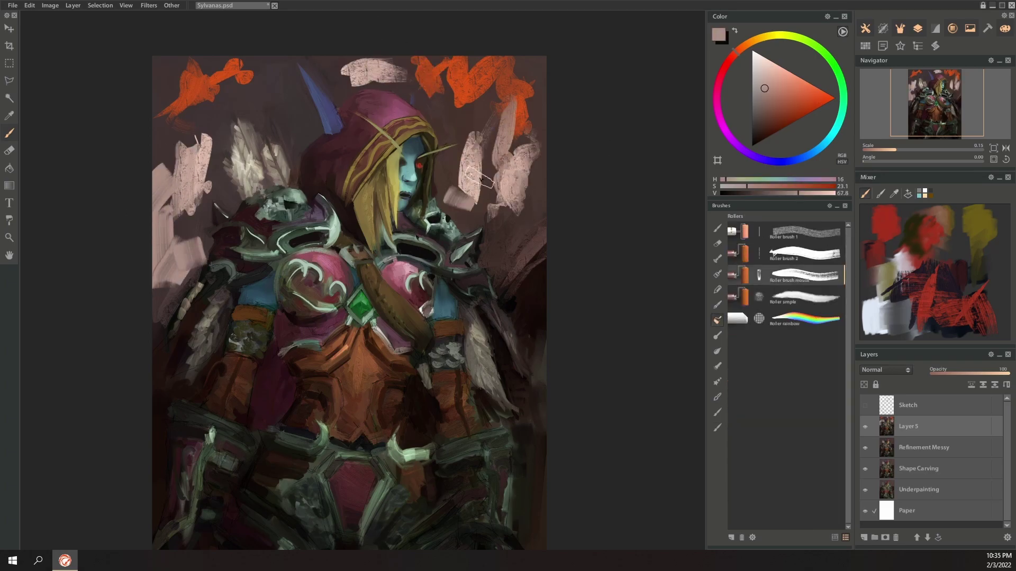
pyautogui.moveTo(459, 200); pyautogui.dragTo(452, 165)
pyautogui.moveTo(491, 77); pyautogui.dragTo(466, 121)
pyautogui.keyDown('alt'); pyautogui.click(510, 79); pyautogui.keyUp('alt')
pyautogui.moveTo(497, 87)
pyautogui.mouseDown()
pyautogui.moveTo(515, 122)
pyautogui.moveTo(531, 212)
pyautogui.mouseUp()
# Step: Lay flat orange, dark and pale pink strokes into both sides of the background with Roller brush 1
pyautogui.click(815, 234)
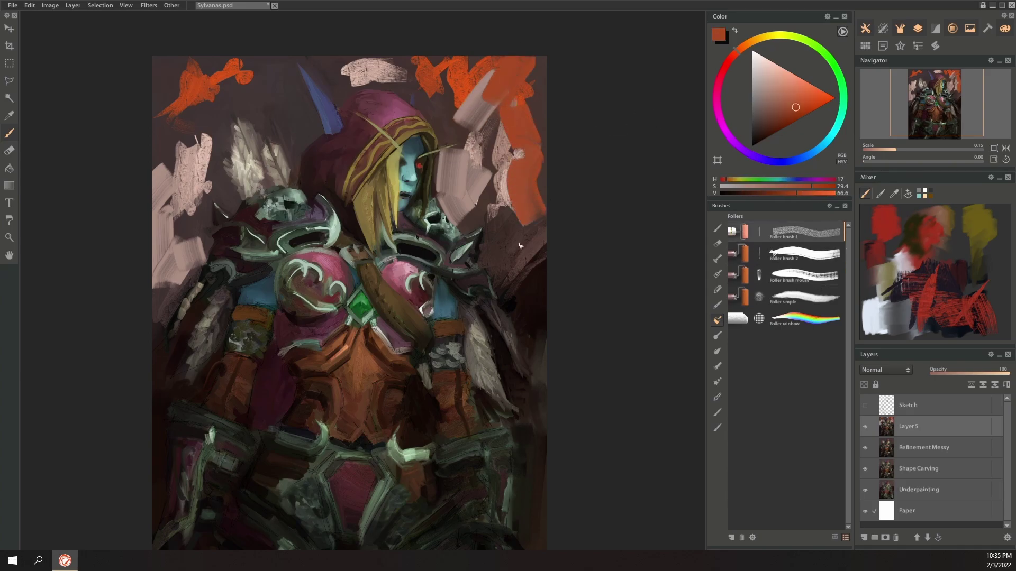
pyautogui.moveTo(523, 246); pyautogui.dragTo(541, 227)
pyautogui.keyDown('alt'); pyautogui.click(514, 281); pyautogui.keyUp('alt')
pyautogui.moveTo(542, 309); pyautogui.dragTo(524, 297)
pyautogui.keyDown('alt'); pyautogui.click(232, 68); pyautogui.keyUp('alt')
pyautogui.moveTo(255, 102); pyautogui.dragTo(287, 108)
pyautogui.keyDown('alt'); pyautogui.click(357, 69); pyautogui.keyUp('alt')
pyautogui.moveTo(195, 125); pyautogui.dragTo(211, 114)
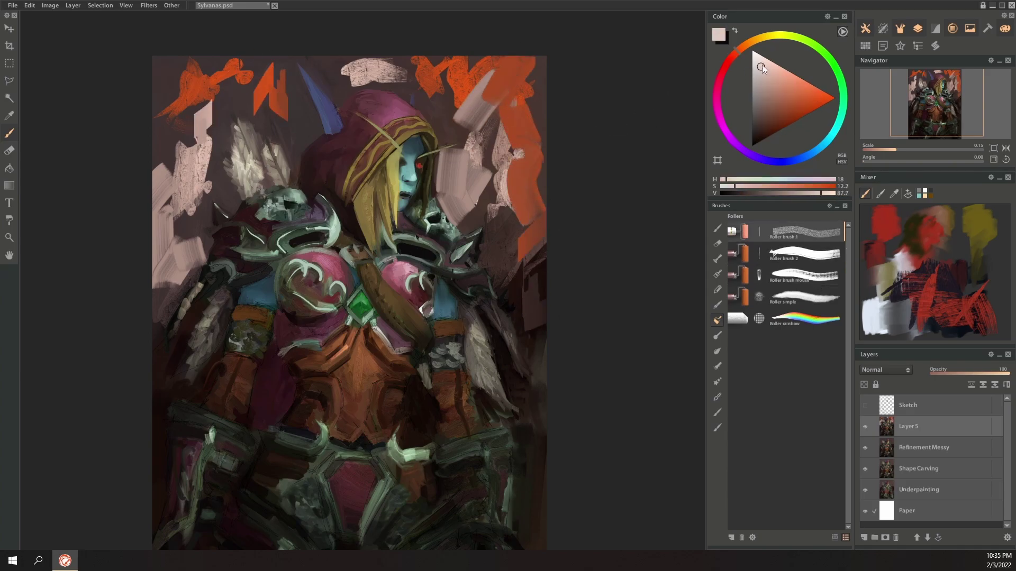
# Step: Add flat pale pink and grey blocks behind the feathers and around both shoulders with the roller
pyautogui.moveTo(300, 154); pyautogui.dragTo(282, 149)
pyautogui.moveTo(235, 201)
pyautogui.mouseDown()
pyautogui.moveTo(216, 180)
pyautogui.moveTo(186, 222)
pyautogui.mouseUp()
pyautogui.keyDown('alt'); pyautogui.click(355, 69); pyautogui.keyUp('alt')
pyautogui.moveTo(313, 130); pyautogui.dragTo(283, 126)
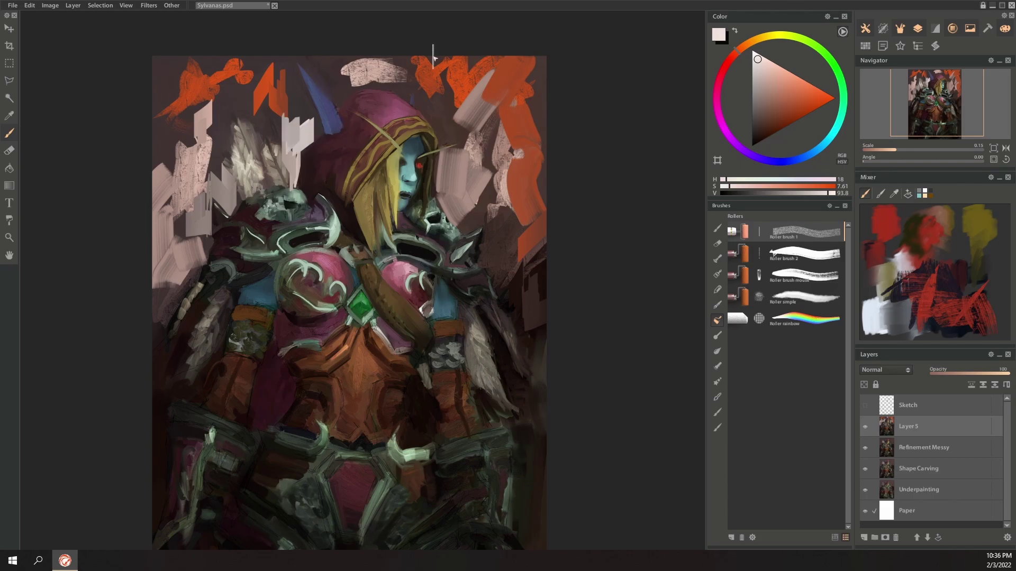
pyautogui.moveTo(471, 223); pyautogui.dragTo(479, 211)
pyautogui.moveTo(492, 209)
pyautogui.mouseDown()
pyautogui.moveTo(501, 279)
pyautogui.moveTo(507, 234)
pyautogui.moveTo(505, 266)
pyautogui.mouseUp()
pyautogui.moveTo(166, 304)
pyautogui.mouseDown()
pyautogui.moveTo(176, 282)
pyautogui.moveTo(162, 288)
pyautogui.mouseUp()
# Step: Fill the upper background and the area over the feathers with sampled orange, switching to Roller brush 2
pyautogui.keyDown('alt'); pyautogui.click(501, 83); pyautogui.keyUp('alt')
pyautogui.moveTo(163, 70); pyautogui.dragTo(181, 88)
pyautogui.click(799, 256)
pyautogui.moveTo(179, 127)
pyautogui.mouseDown()
pyautogui.moveTo(147, 166)
pyautogui.moveTo(297, 158)
pyautogui.mouseUp()
pyautogui.moveTo(263, 69); pyautogui.dragTo(164, 85)
pyautogui.moveTo(417, 95)
pyautogui.mouseDown()
pyautogui.moveTo(428, 50)
pyautogui.moveTo(408, 79)
pyautogui.mouseUp()
pyautogui.moveTo(534, 63); pyautogui.dragTo(539, 127)
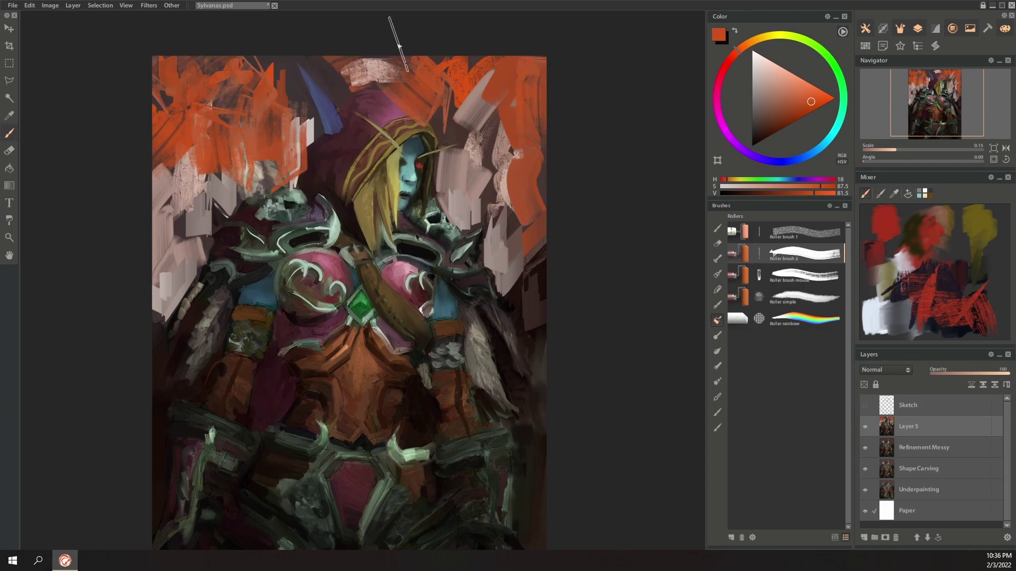
# Step: Extend the orange above the hood and overlay pale cream roller strokes above the hood and over the feathers
pyautogui.moveTo(391, 43); pyautogui.dragTo(304, 107)
pyautogui.click(759, 62)
pyautogui.click(748, 42)
pyautogui.click(767, 62)
pyautogui.moveTo(408, 61); pyautogui.dragTo(447, 87)
pyautogui.moveTo(291, 79); pyautogui.dragTo(302, 132)
pyautogui.moveTo(259, 101); pyautogui.dragTo(297, 172)
# Step: Paint pale smoke puffs on both sides of the hood with the wet opacity blend brush from Wes PRO PACK
pyautogui.click(717, 428)
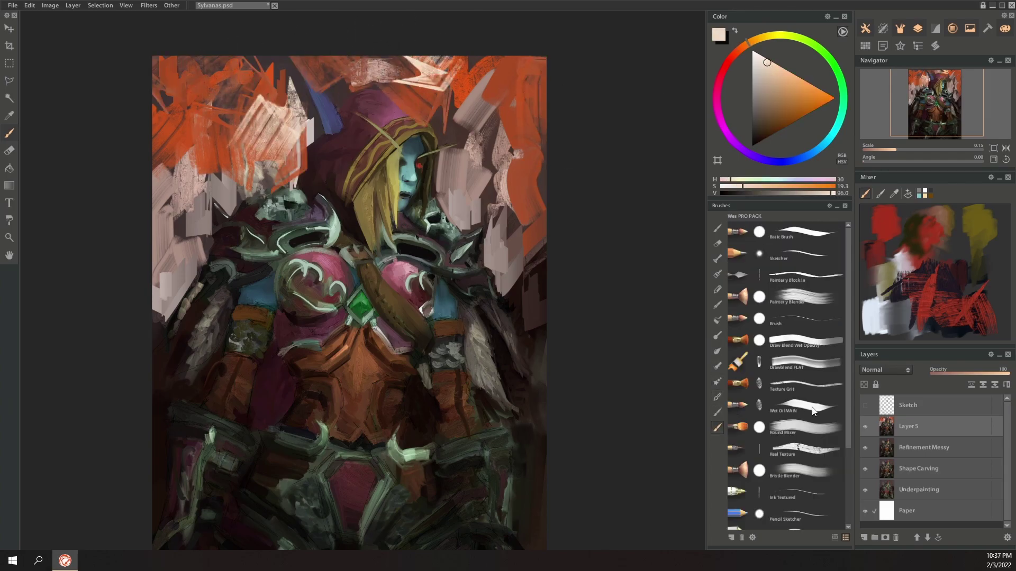
pyautogui.click(794, 275)
pyautogui.keyDown('alt'); pyautogui.click(216, 170); pyautogui.keyUp('alt')
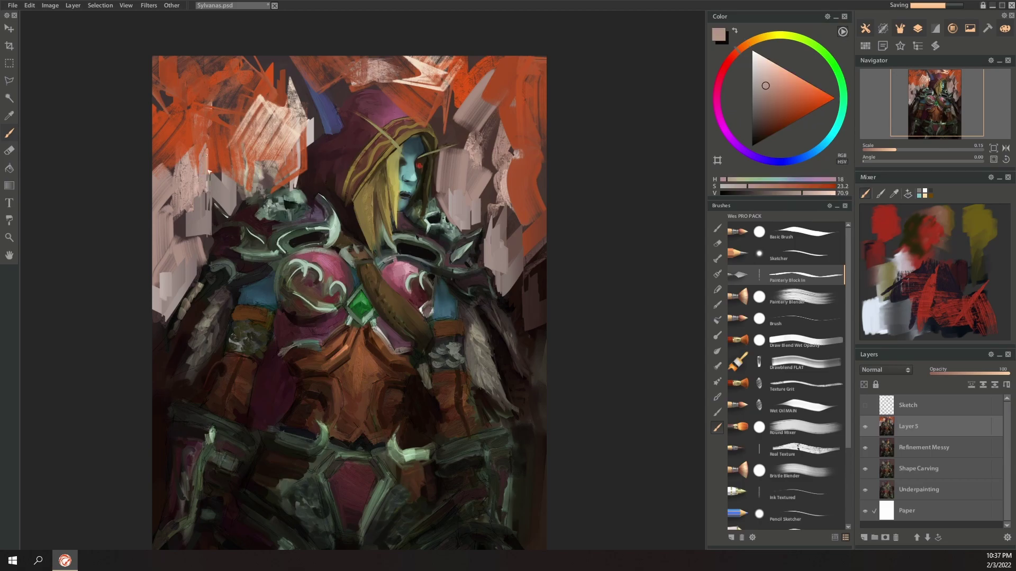
pyautogui.click(804, 341)
pyautogui.click(757, 56)
pyautogui.moveTo(439, 112)
pyautogui.mouseDown()
pyautogui.moveTo(439, 82)
pyautogui.moveTo(452, 114)
pyautogui.mouseUp()
pyautogui.moveTo(498, 111); pyautogui.dragTo(464, 199)
pyautogui.moveTo(223, 140)
pyautogui.mouseDown()
pyautogui.moveTo(221, 85)
pyautogui.moveTo(165, 168)
pyautogui.moveTo(230, 130)
pyautogui.mouseUp()
# Step: Spread more soft smoke puffs through the orange background and out to its edges with sampled pinks and creams
pyautogui.keyDown('alt'); pyautogui.click(199, 120); pyautogui.keyUp('alt')
pyautogui.keyDown('alt'); pyautogui.click(205, 164); pyautogui.keyUp('alt')
pyautogui.moveTo(464, 124); pyautogui.dragTo(451, 136)
pyautogui.keyDown('alt'); pyautogui.click(290, 103); pyautogui.keyUp('alt')
pyautogui.moveTo(350, 93)
pyautogui.mouseDown()
pyautogui.moveTo(331, 77)
pyautogui.moveTo(307, 124)
pyautogui.mouseUp()
pyautogui.keyDown('alt'); pyautogui.click(296, 108); pyautogui.keyUp('alt')
pyautogui.moveTo(262, 63); pyautogui.dragTo(242, 66)
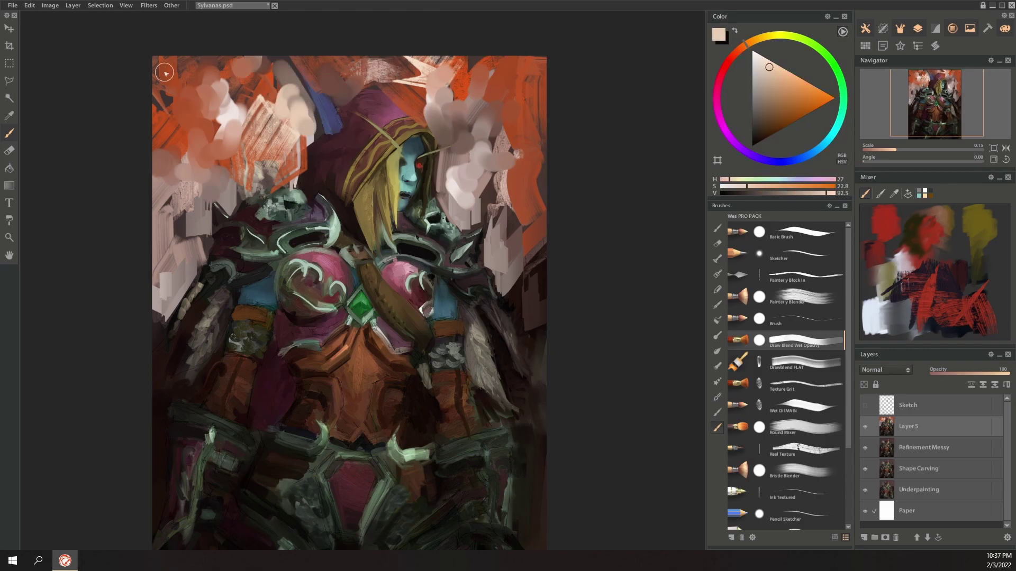
pyautogui.moveTo(163, 93); pyautogui.dragTo(166, 113)
pyautogui.moveTo(531, 102); pyautogui.dragTo(538, 124)
# Step: Paint dark jagged silhouettes rising along both edges of the background, switching to the Basic Brush and sampled near-black
pyautogui.keyDown('alt'); pyautogui.click(162, 327); pyautogui.keyUp('alt')
pyautogui.moveTo(157, 317); pyautogui.dragTo(170, 245)
pyautogui.click(817, 233)
pyautogui.keyDown('alt'); pyautogui.click(162, 323); pyautogui.keyUp('alt')
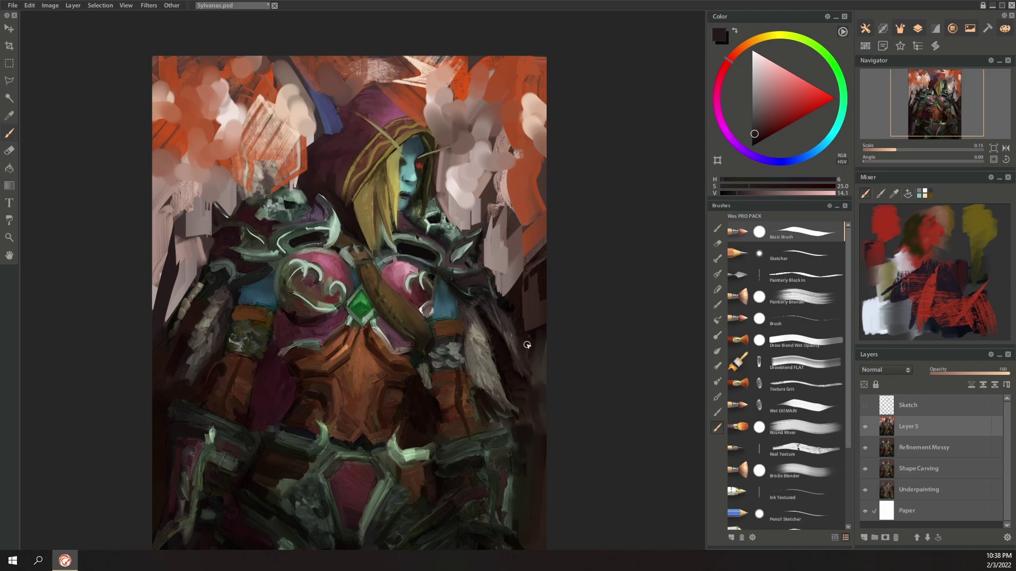
pyautogui.moveTo(521, 193)
pyautogui.mouseDown()
pyautogui.moveTo(528, 80)
pyautogui.moveTo(534, 143)
pyautogui.mouseUp()
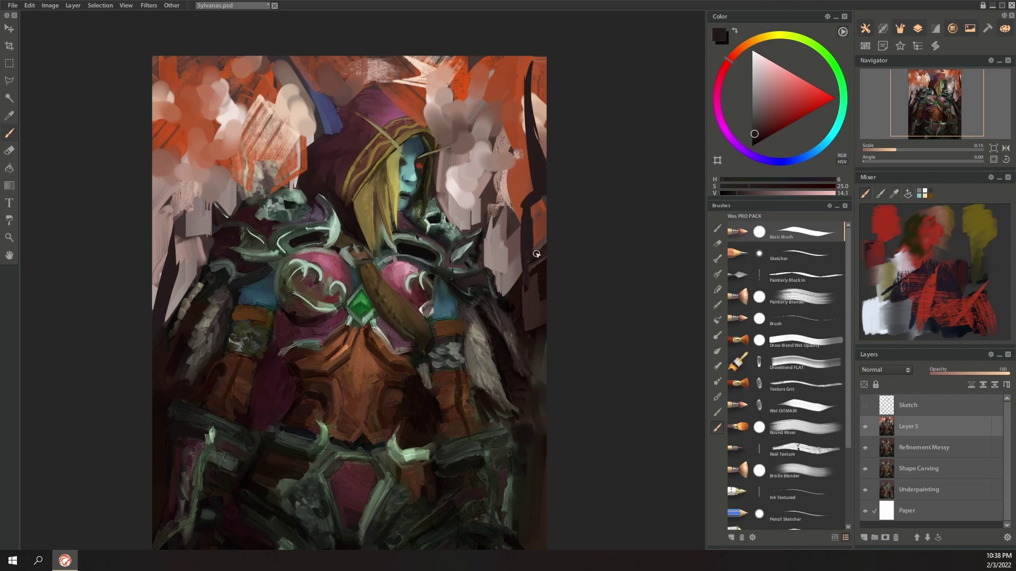
pyautogui.moveTo(535, 255); pyautogui.dragTo(551, 171)
# Step: Sharpen the upper front contour of the purple hood with sampled pinks and purples
pyautogui.keyDown('alt'); pyautogui.click(441, 188); pyautogui.keyUp('alt')
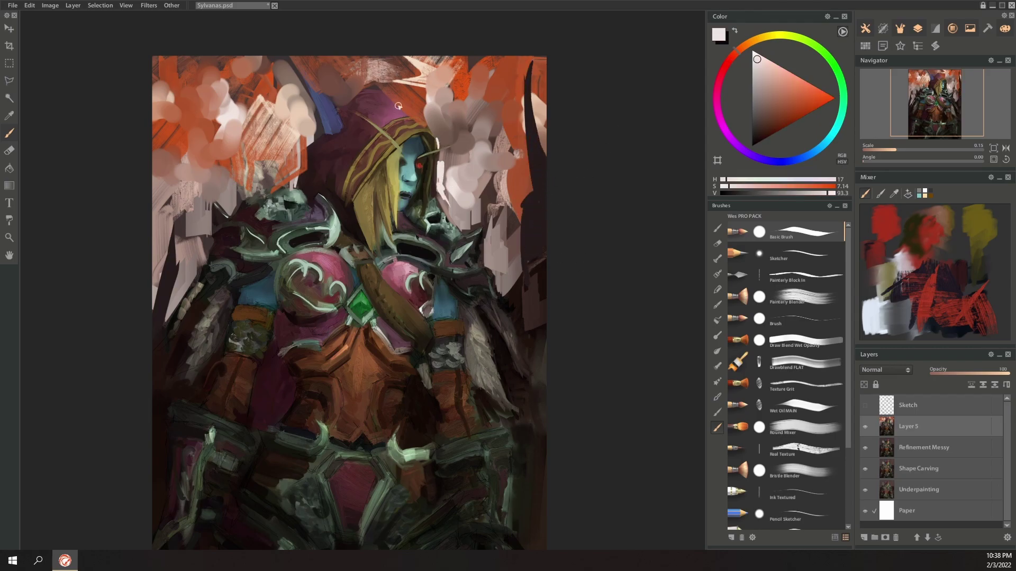
pyautogui.keyDown('alt'); pyautogui.click(378, 95); pyautogui.keyUp('alt')
pyautogui.keyDown('alt'); pyautogui.click(400, 97); pyautogui.keyUp('alt')
pyautogui.keyDown('alt'); pyautogui.click(392, 109); pyautogui.keyUp('alt')
pyautogui.keyDown('alt'); pyautogui.click(382, 98); pyautogui.keyUp('alt')
pyautogui.moveTo(385, 89); pyautogui.dragTo(426, 115)
pyautogui.keyDown('alt'); pyautogui.click(429, 115); pyautogui.keyUp('alt')
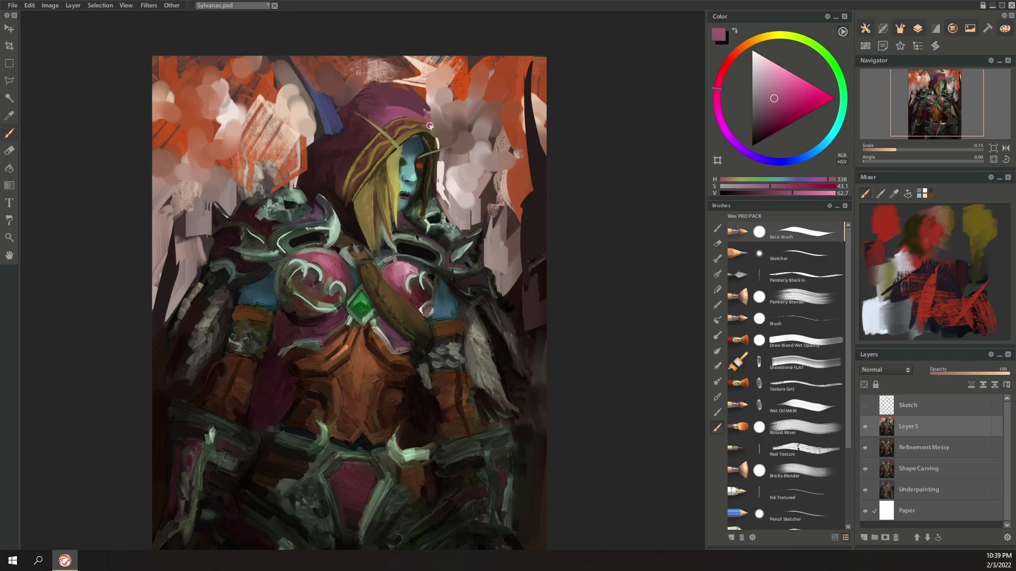
# Step: Carve out the pale pink background around the blue ear and the top of the hood with sampled colours
pyautogui.keyDown('alt'); pyautogui.click(430, 110); pyautogui.keyUp('alt')
pyautogui.keyDown('alt'); pyautogui.click(326, 101); pyautogui.keyUp('alt')
pyautogui.moveTo(365, 84)
pyautogui.mouseDown()
pyautogui.moveTo(345, 99)
pyautogui.moveTo(310, 73)
pyautogui.mouseUp()
pyautogui.keyDown('alt'); pyautogui.click(345, 97); pyautogui.keyUp('alt')
pyautogui.moveTo(312, 103); pyautogui.dragTo(316, 111)
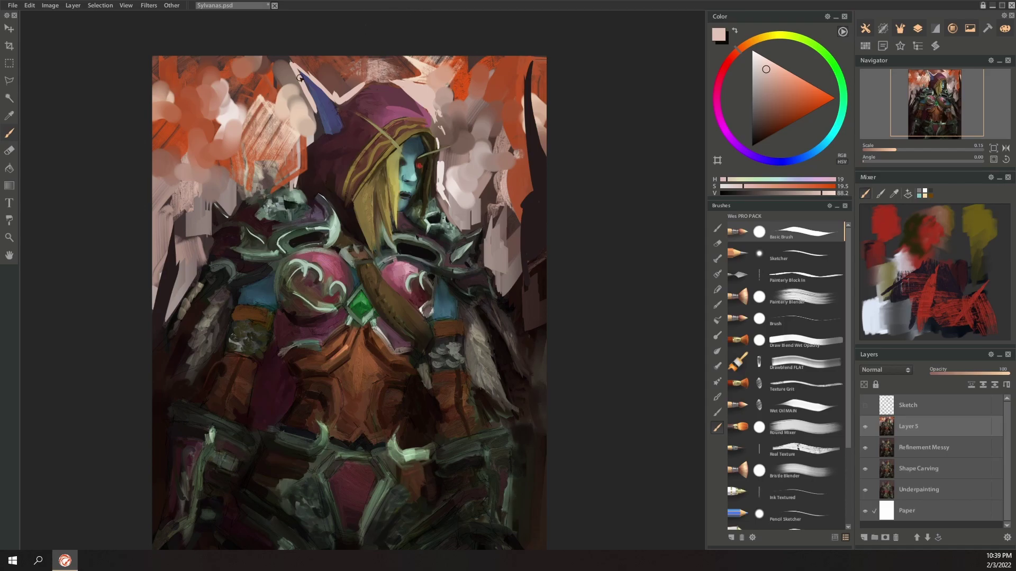
# Step: Clean up the hood's front edge beside the face with colours sampled from the hood and background
pyautogui.keyDown('alt'); pyautogui.click(433, 119); pyautogui.keyUp('alt')
pyautogui.keyDown('alt'); pyautogui.click(433, 121); pyautogui.keyUp('alt')
pyautogui.moveTo(434, 114); pyautogui.dragTo(445, 146)
pyautogui.keyDown('alt'); pyautogui.click(443, 141); pyautogui.keyUp('alt')
pyautogui.keyDown('alt'); pyautogui.click(436, 154); pyautogui.keyUp('alt')
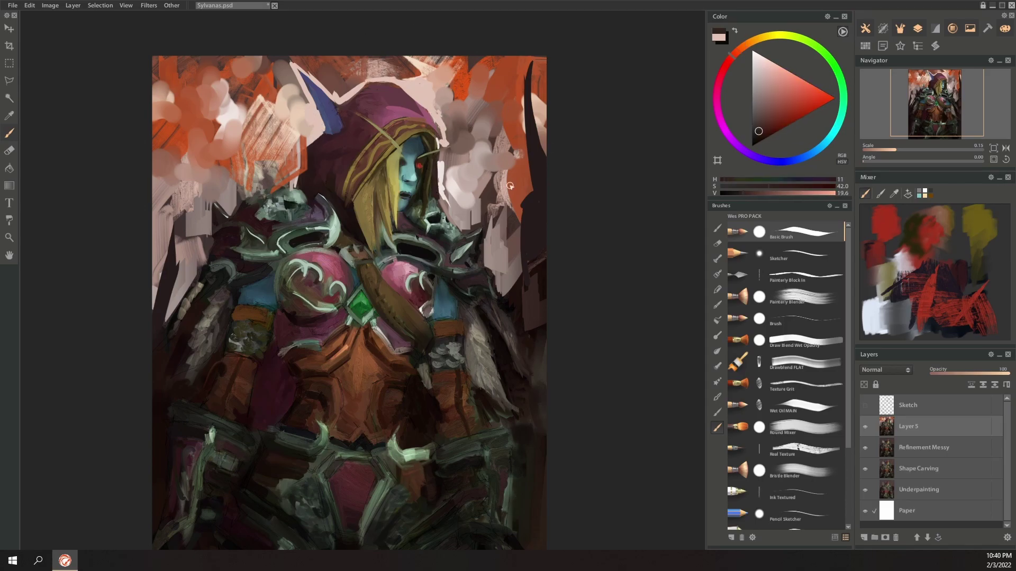
pyautogui.click(718, 336)
pyautogui.click(717, 366)
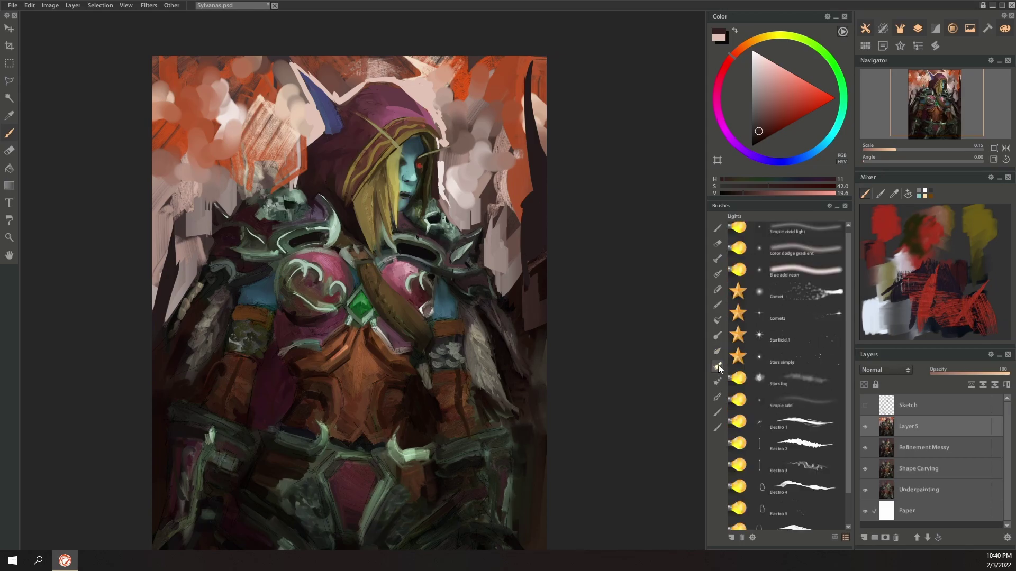
pyautogui.click(793, 254)
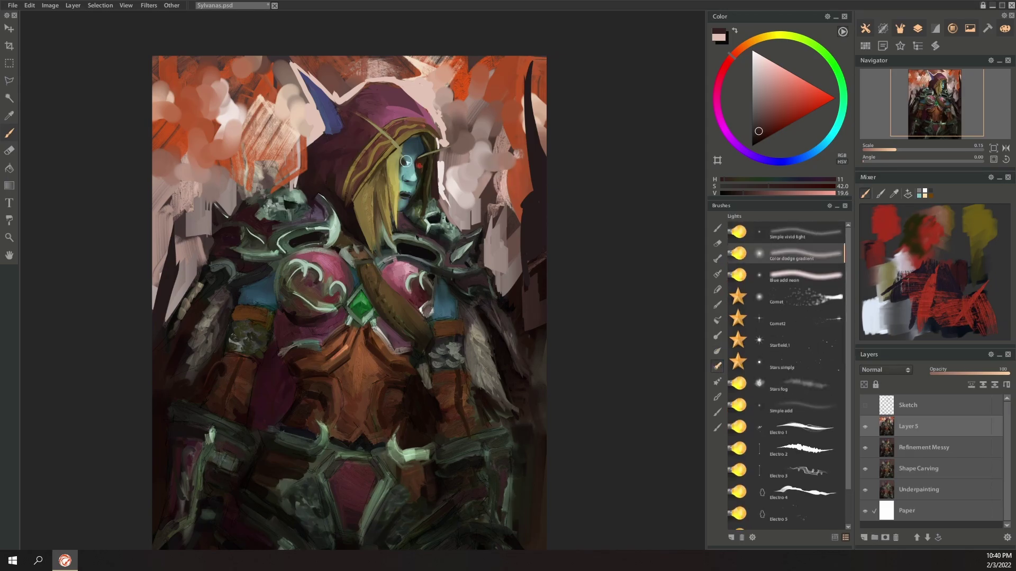
pyautogui.click(821, 282)
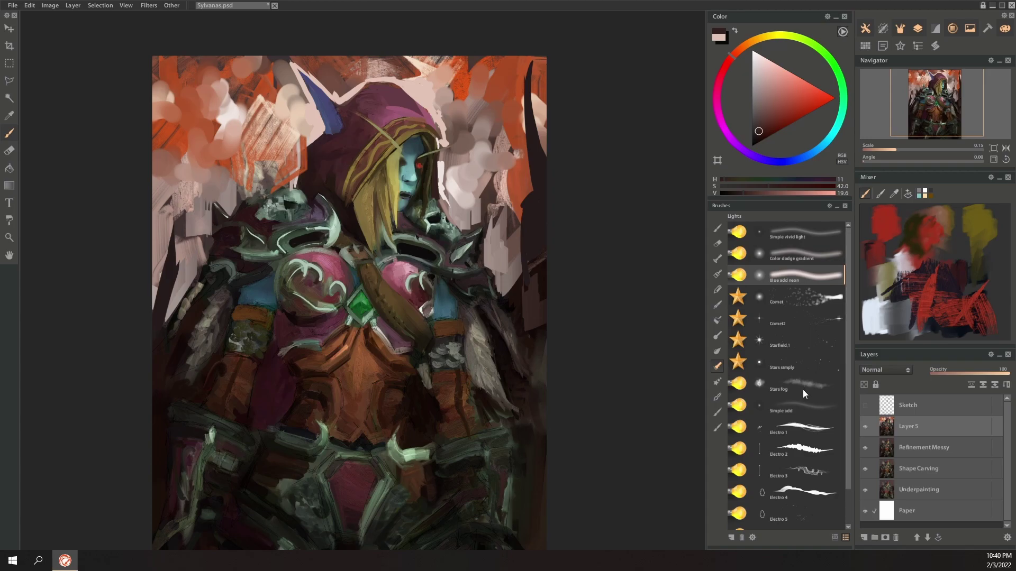
pyautogui.scroll(-2, 804, 394)
# Step: Paint soft grey smoke in the background beside the face with the Smoke brush from the Multi Brushes set
pyautogui.click(718, 381)
pyautogui.click(793, 439)
pyautogui.keyDown('alt'); pyautogui.click(491, 193); pyautogui.keyUp('alt')
pyautogui.moveTo(473, 174)
pyautogui.mouseDown()
pyautogui.moveTo(461, 182)
pyautogui.moveTo(463, 206)
pyautogui.mouseUp()
pyautogui.keyDown('alt'); pyautogui.click(463, 175); pyautogui.keyUp('alt')
# Step: Paint orange and pale pink clouds over the background behind the character's back with the Clouds 1 brush and sampled colours
pyautogui.click(793, 482)
pyautogui.keyDown('alt'); pyautogui.click(218, 162); pyautogui.keyUp('alt')
pyautogui.moveTo(217, 162); pyautogui.dragTo(172, 172)
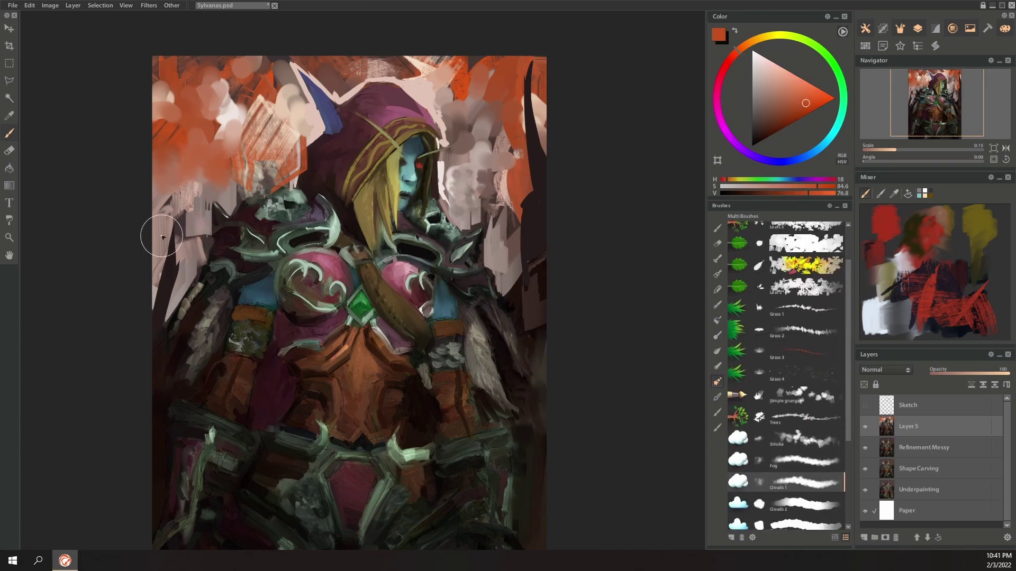
pyautogui.moveTo(171, 229); pyautogui.dragTo(199, 239)
pyautogui.keyDown('alt'); pyautogui.click(294, 103); pyautogui.keyUp('alt')
pyautogui.moveTo(286, 80); pyautogui.dragTo(219, 100)
pyautogui.moveTo(198, 212); pyautogui.dragTo(201, 176)
# Step: Cover the hard strokes above the hood and around the background behind the ear with soft clouds in sampled colours
pyautogui.keyDown('alt'); pyautogui.click(401, 66); pyautogui.keyUp('alt')
pyautogui.moveTo(405, 56); pyautogui.dragTo(427, 100)
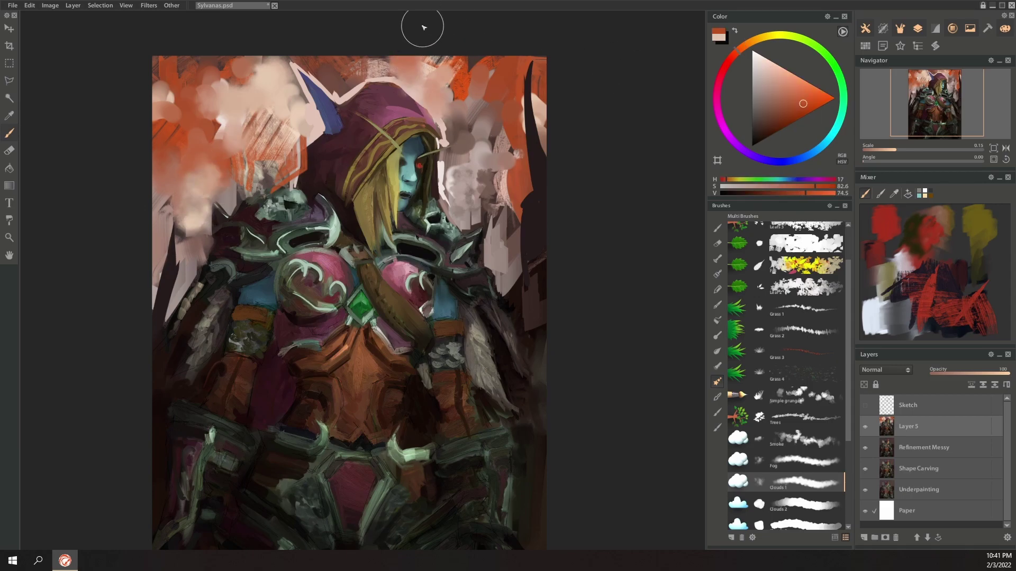
pyautogui.keyDown('alt'); pyautogui.click(255, 95); pyautogui.keyUp('alt')
pyautogui.moveTo(265, 80); pyautogui.dragTo(243, 117)
pyautogui.keyDown('alt'); pyautogui.click(165, 124); pyautogui.keyUp('alt')
pyautogui.moveTo(163, 105); pyautogui.dragTo(163, 138)
# Step: Soften the background along the edge the character faces with cloud strokes in sampled colours
pyautogui.keyDown('alt'); pyautogui.click(294, 151); pyautogui.keyUp('alt')
pyautogui.moveTo(540, 100); pyautogui.dragTo(540, 123)
pyautogui.keyDown('alt'); pyautogui.click(506, 223); pyautogui.keyUp('alt')
pyautogui.moveTo(510, 228); pyautogui.dragTo(509, 254)
pyautogui.keyDown('alt'); pyautogui.click(507, 189); pyautogui.keyUp('alt')
pyautogui.moveTo(507, 193); pyautogui.dragTo(503, 212)
# Step: Add bright saturated orange cloud patches in front of the face and across the top of the background
pyautogui.click(822, 98)
pyautogui.moveTo(468, 151); pyautogui.dragTo(467, 168)
pyautogui.moveTo(499, 72); pyautogui.dragTo(501, 88)
pyautogui.moveTo(339, 71); pyautogui.dragTo(343, 84)
pyautogui.moveTo(285, 63); pyautogui.dragTo(281, 82)
pyautogui.moveTo(211, 69); pyautogui.dragTo(162, 71)
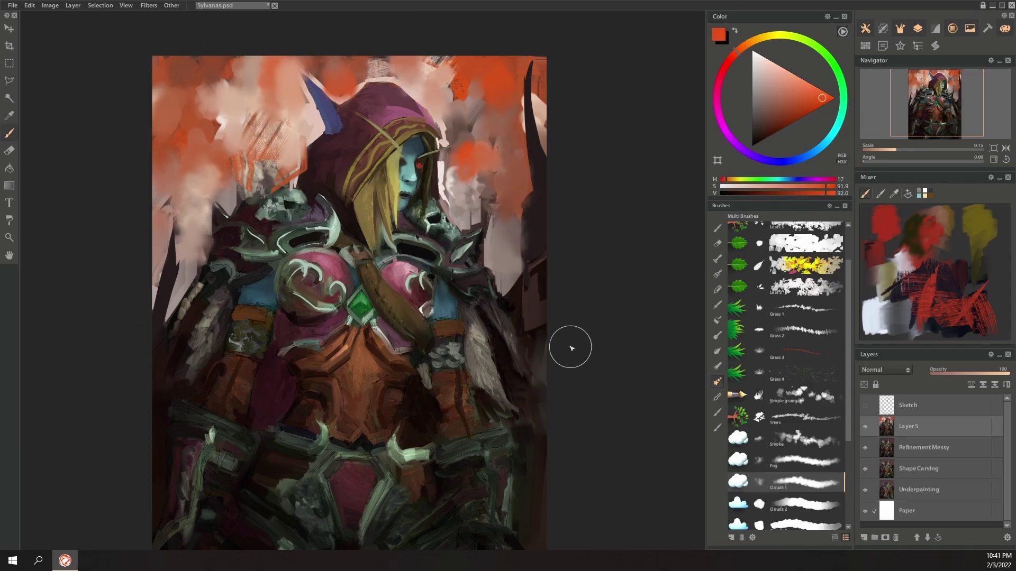
# Step: Paint near-white strokes in the background just in front of the chin with the Painterly Block In brush from Wes PRO PACK
pyautogui.click(718, 428)
pyautogui.keyDown('alt'); pyautogui.click(519, 212); pyautogui.keyUp('alt')
pyautogui.keyDown('alt'); pyautogui.click(539, 100); pyautogui.keyUp('alt')
pyautogui.click(787, 297)
pyautogui.click(756, 62)
pyautogui.click(787, 275)
pyautogui.moveTo(455, 218); pyautogui.dragTo(446, 190)
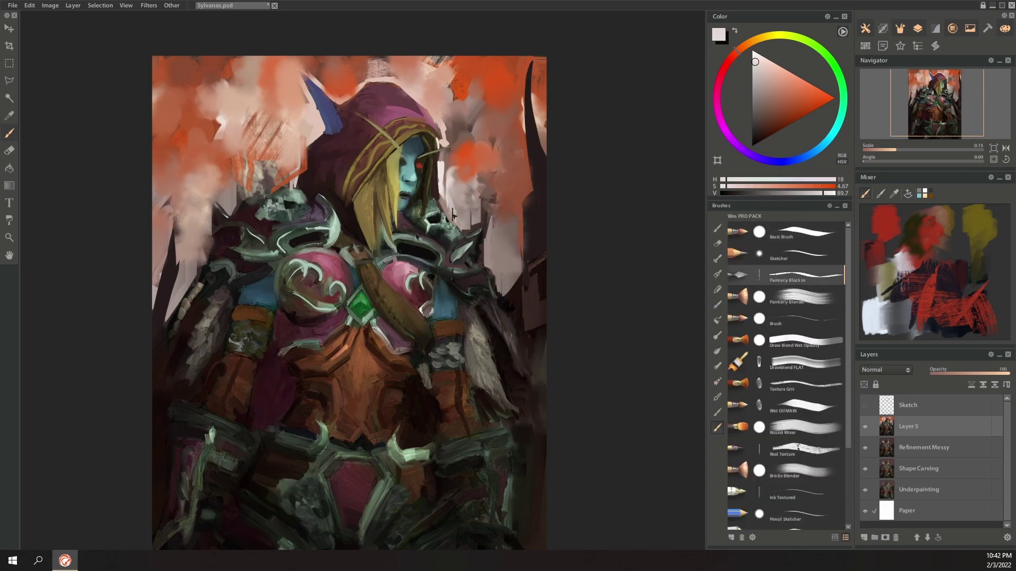
# Step: Block in painterly pink and orange strokes over the background in front of the face using sampled colours
pyautogui.keyDown('alt'); pyautogui.click(456, 211); pyautogui.keyUp('alt')
pyautogui.keyDown('alt'); pyautogui.click(520, 254); pyautogui.keyUp('alt')
pyautogui.moveTo(494, 227)
pyautogui.mouseDown()
pyautogui.moveTo(511, 194)
pyautogui.moveTo(474, 177)
pyautogui.mouseUp()
pyautogui.keyDown('alt'); pyautogui.click(502, 212); pyautogui.keyUp('alt')
pyautogui.keyDown('alt'); pyautogui.click(474, 160); pyautogui.keyUp('alt')
pyautogui.moveTo(495, 130); pyautogui.dragTo(498, 165)
pyautogui.keyDown('alt'); pyautogui.click(500, 122); pyautogui.keyUp('alt')
# Step: Rework the edges around the top of the hood, the blue ear and the hood's back with sampled colours
pyautogui.keyDown('alt'); pyautogui.click(477, 69); pyautogui.keyUp('alt')
pyautogui.keyDown('alt'); pyautogui.click(376, 74); pyautogui.keyUp('alt')
pyautogui.keyDown('alt'); pyautogui.click(360, 79); pyautogui.keyUp('alt')
pyautogui.keyDown('alt'); pyautogui.click(317, 111); pyautogui.keyUp('alt')
pyautogui.keyDown('alt'); pyautogui.click(313, 133); pyautogui.keyUp('alt')
pyautogui.keyDown('alt'); pyautogui.click(310, 170); pyautogui.keyUp('alt')
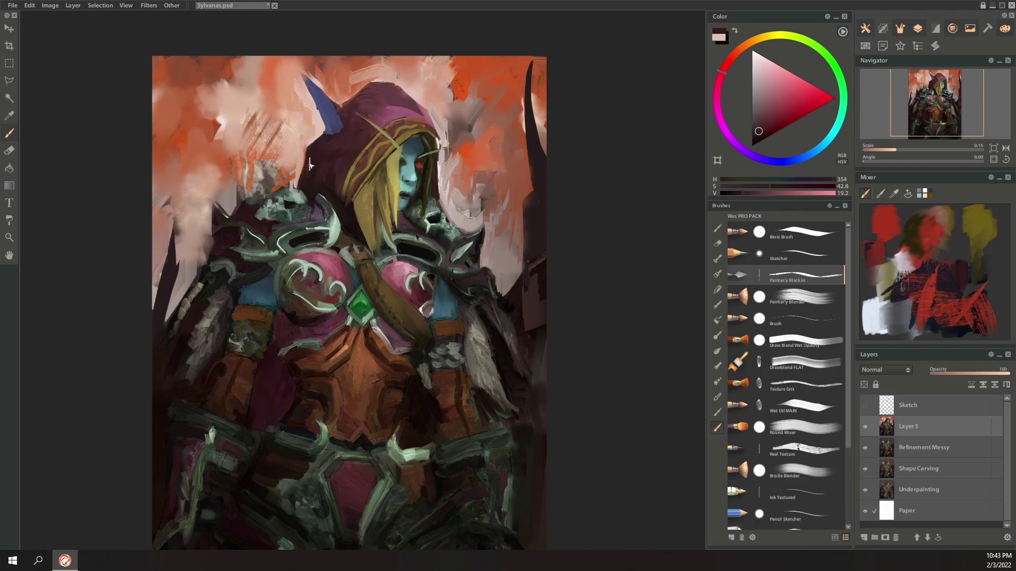
# Step: Paint small dark and brown angular debris pieces floating in the background around the character with sampled colours
pyautogui.keyDown('alt'); pyautogui.click(476, 95); pyautogui.keyUp('alt')
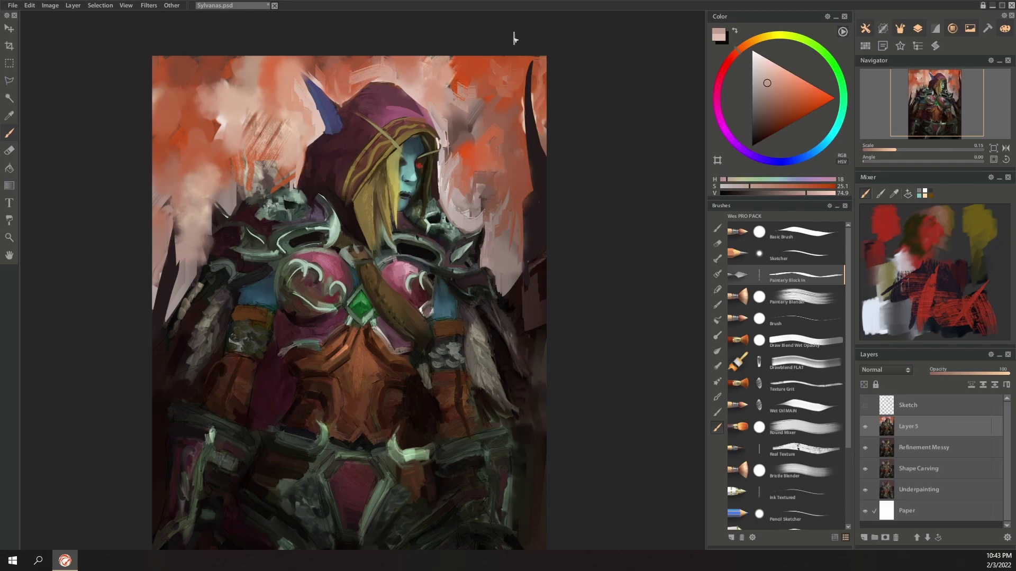
pyautogui.keyDown('alt'); pyautogui.click(222, 269); pyautogui.keyUp('alt')
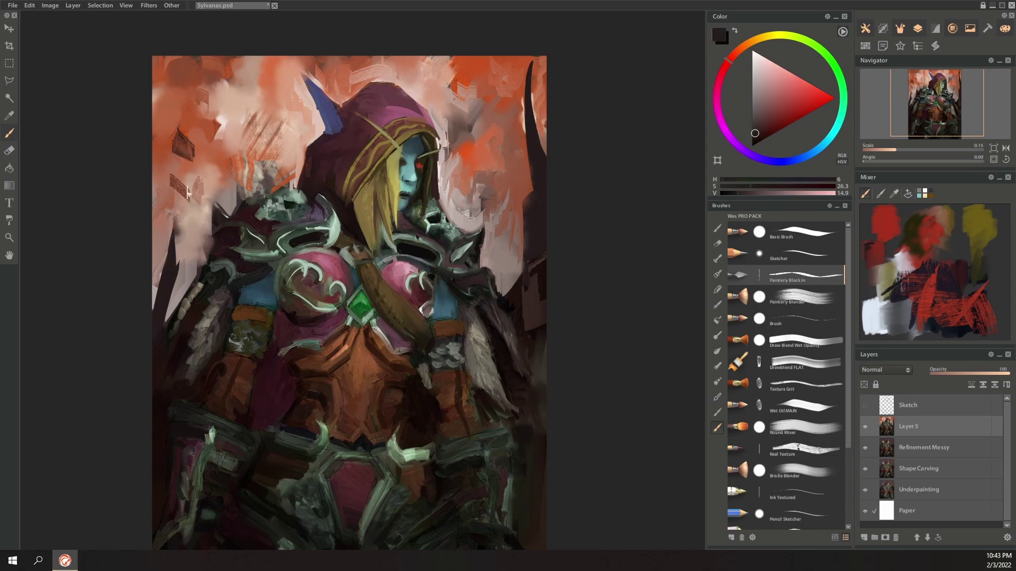
pyautogui.keyDown('alt'); pyautogui.click(275, 94); pyautogui.keyUp('alt')
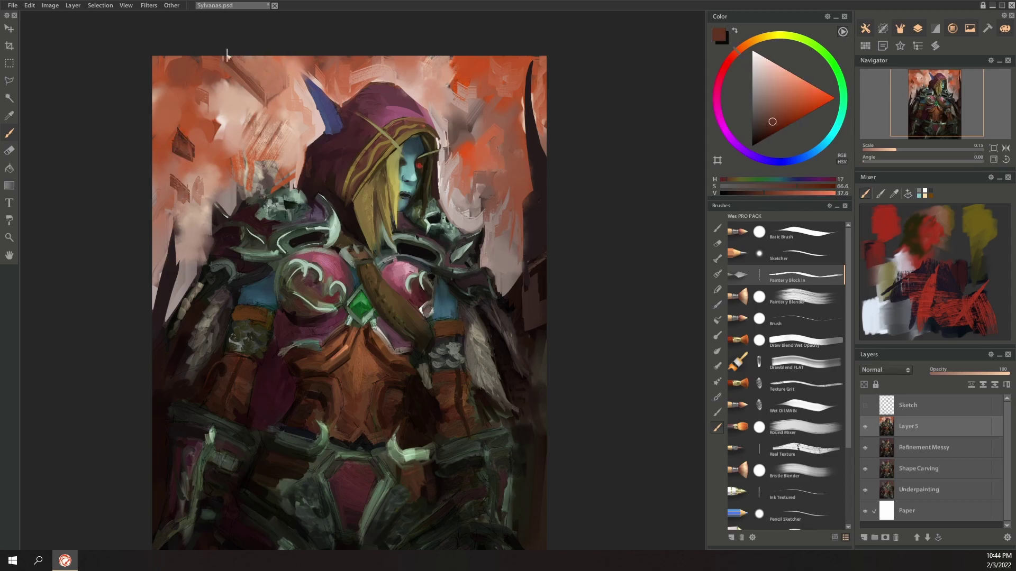
pyautogui.keyDown('alt'); pyautogui.click(500, 255); pyautogui.keyUp('alt')
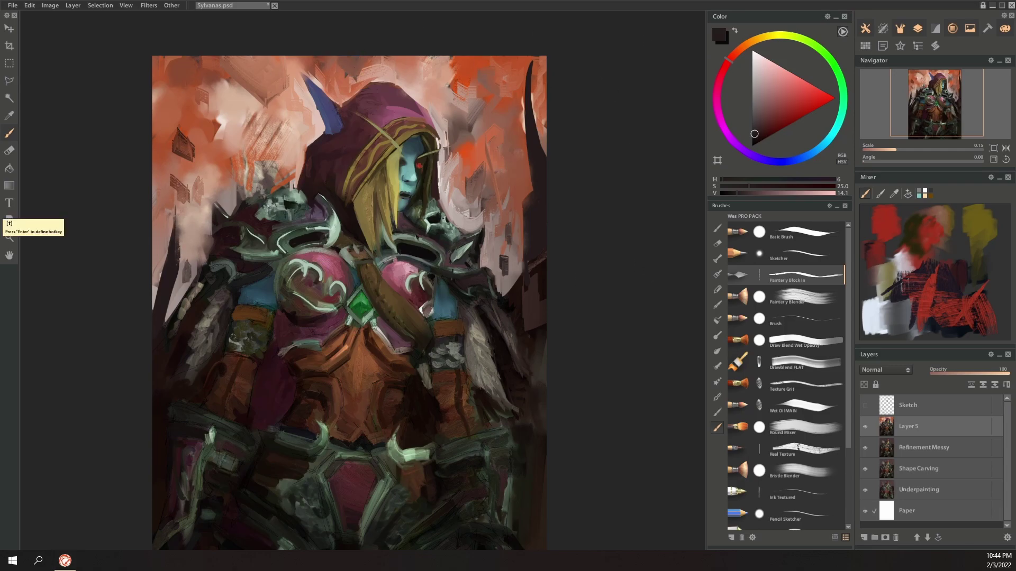
# Step: Sweep dark brown wavy streaks through the background in front of the face, behind the shoulder and across the top
pyautogui.keyDown('alt'); pyautogui.click(478, 180); pyautogui.keyUp('alt')
pyautogui.click(777, 126)
pyautogui.moveTo(450, 168); pyautogui.dragTo(500, 146)
pyautogui.moveTo(245, 155)
pyautogui.mouseDown()
pyautogui.moveTo(209, 185)
pyautogui.moveTo(154, 196)
pyautogui.mouseUp()
pyautogui.moveTo(158, 88); pyautogui.dragTo(307, 64)
pyautogui.moveTo(463, 78)
pyautogui.mouseDown()
pyautogui.moveTo(544, 84)
pyautogui.moveTo(471, 103)
pyautogui.moveTo(460, 122)
pyautogui.mouseUp()
# Step: Paint dark brown smoke behind the hood and a near-white puff beside the face with the Blend Wet Opacity brush
pyautogui.click(793, 89)
pyautogui.click(810, 340)
pyautogui.click(775, 127)
pyautogui.moveTo(196, 165)
pyautogui.mouseDown()
pyautogui.moveTo(195, 189)
pyautogui.moveTo(312, 124)
pyautogui.moveTo(259, 195)
pyautogui.moveTo(325, 121)
pyautogui.mouseUp()
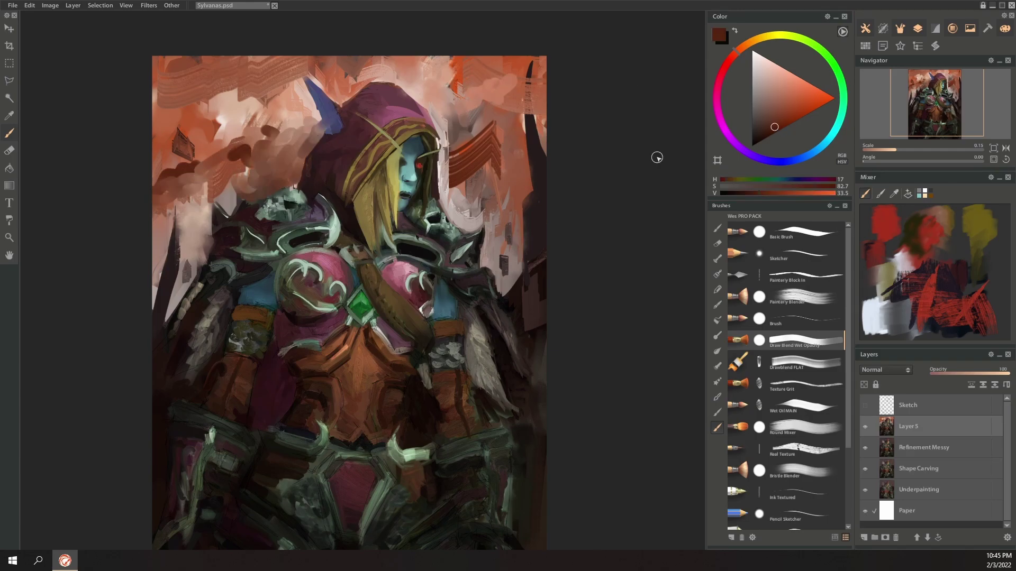
pyautogui.moveTo(479, 64)
pyautogui.mouseDown()
pyautogui.moveTo(411, 87)
pyautogui.moveTo(490, 66)
pyautogui.mouseUp()
pyautogui.click(763, 62)
pyautogui.moveTo(471, 172)
pyautogui.mouseDown()
pyautogui.moveTo(492, 185)
pyautogui.moveTo(507, 162)
pyautogui.mouseUp()
# Step: Dab yellow and bright orange fire glows into the clouds behind the hood, in the upper corner and beside the face
pyautogui.click(768, 37)
pyautogui.click(813, 93)
pyautogui.moveTo(271, 142); pyautogui.dragTo(252, 152)
pyautogui.moveTo(227, 186); pyautogui.dragTo(154, 218)
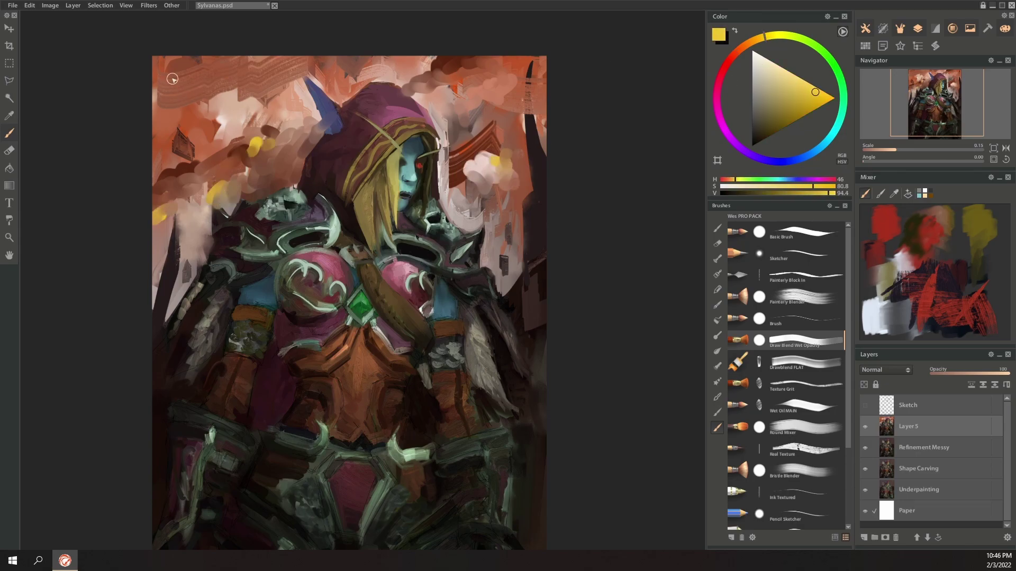
pyautogui.moveTo(172, 82); pyautogui.dragTo(192, 67)
pyautogui.click(737, 51)
pyautogui.click(823, 99)
pyautogui.moveTo(501, 148)
pyautogui.mouseDown()
pyautogui.moveTo(495, 169)
pyautogui.moveTo(468, 127)
pyautogui.mouseUp()
# Step: Paint sampled cloud colours down behind the shoulder armour and along the front edge of the hood
pyautogui.keyDown('alt'); pyautogui.click(216, 192); pyautogui.keyUp('alt')
pyautogui.moveTo(207, 199)
pyautogui.mouseDown()
pyautogui.moveTo(158, 253)
pyautogui.moveTo(183, 277)
pyautogui.mouseUp()
pyautogui.keyDown('alt'); pyautogui.click(160, 214); pyautogui.keyUp('alt')
pyautogui.keyDown('alt'); pyautogui.click(459, 139); pyautogui.keyUp('alt')
pyautogui.moveTo(458, 144); pyautogui.dragTo(449, 200)
pyautogui.moveTo(447, 143); pyautogui.dragTo(430, 92)
# Step: Build a dark brown smoke bank behind the shoulder and hood, and add a patch at the top above the face
pyautogui.click(775, 126)
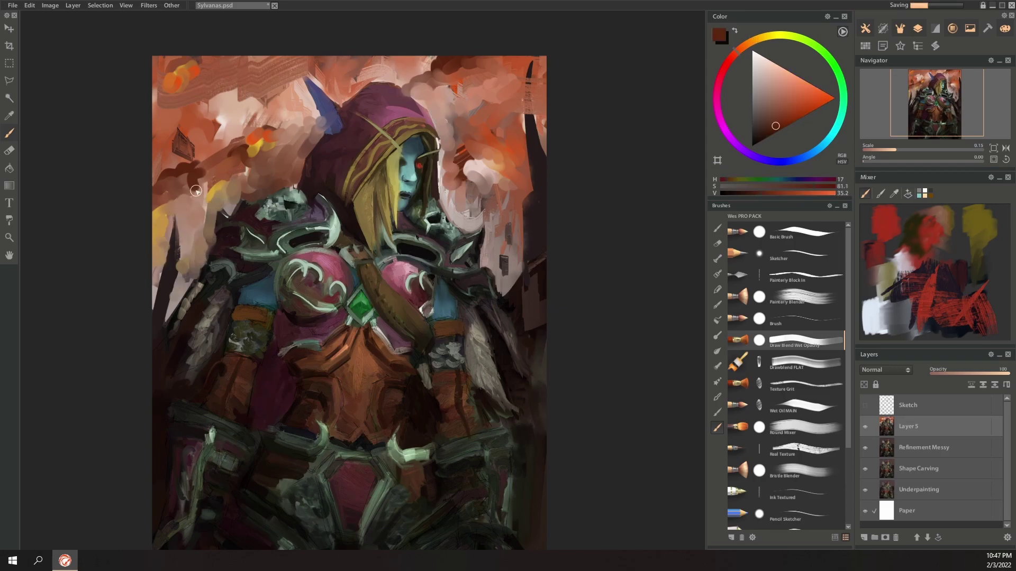
pyautogui.moveTo(160, 225); pyautogui.dragTo(233, 158)
pyautogui.moveTo(212, 192)
pyautogui.mouseDown()
pyautogui.moveTo(157, 254)
pyautogui.moveTo(260, 180)
pyautogui.mouseUp()
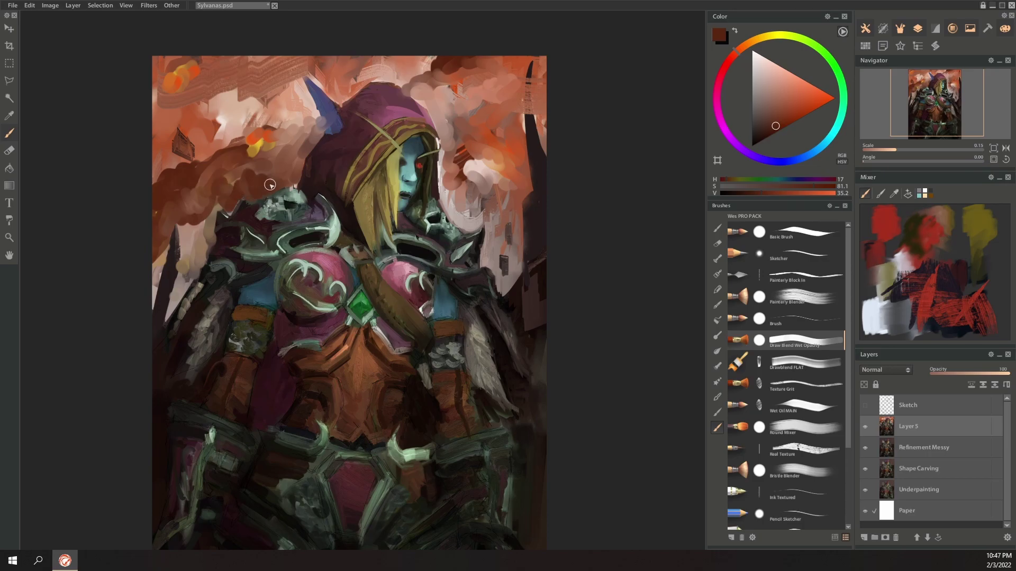
pyautogui.moveTo(484, 67)
pyautogui.mouseDown()
pyautogui.moveTo(408, 87)
pyautogui.moveTo(508, 67)
pyautogui.mouseUp()
# Step: Fill the background in front of the hood and face with muted reddish smoke in sampled colours
pyautogui.keyDown('alt'); pyautogui.click(447, 103); pyautogui.keyUp('alt')
pyautogui.moveTo(444, 98)
pyautogui.mouseDown()
pyautogui.moveTo(496, 83)
pyautogui.moveTo(456, 131)
pyautogui.mouseUp()
pyautogui.moveTo(456, 132)
pyautogui.mouseDown()
pyautogui.moveTo(443, 180)
pyautogui.moveTo(461, 222)
pyautogui.moveTo(477, 216)
pyautogui.mouseUp()
pyautogui.keyDown('alt'); pyautogui.click(454, 180); pyautogui.keyUp('alt')
pyautogui.moveTo(465, 165); pyautogui.dragTo(509, 193)
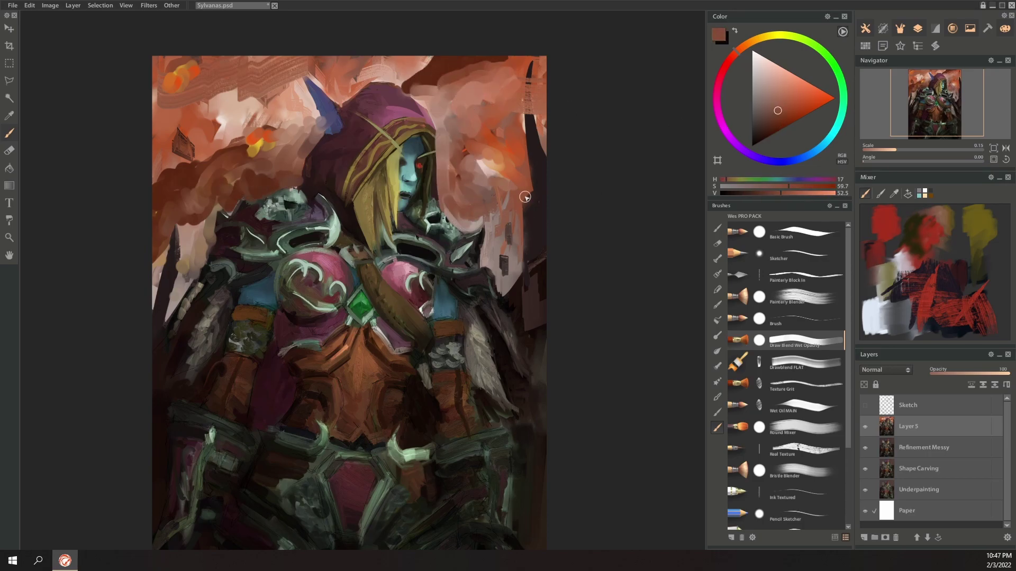
# Step: Shape the clouds behind the ear and above the hood with sampled background colours
pyautogui.moveTo(200, 117); pyautogui.dragTo(237, 90)
pyautogui.keyDown('alt'); pyautogui.click(233, 104); pyautogui.keyUp('alt')
pyautogui.moveTo(227, 101)
pyautogui.mouseDown()
pyautogui.moveTo(262, 80)
pyautogui.moveTo(316, 108)
pyautogui.mouseUp()
pyautogui.keyDown('alt'); pyautogui.click(297, 74); pyautogui.keyUp('alt')
pyautogui.moveTo(396, 79)
pyautogui.mouseDown()
pyautogui.moveTo(411, 94)
pyautogui.moveTo(389, 101)
pyautogui.mouseUp()
pyautogui.keyDown('alt'); pyautogui.click(407, 99); pyautogui.keyUp('alt')
pyautogui.keyDown('alt'); pyautogui.click(237, 153); pyautogui.keyUp('alt')
# Step: Paint darker and lighter cloud forms across the upper background behind the character's back with sampled colours
pyautogui.moveTo(267, 65)
pyautogui.mouseDown()
pyautogui.moveTo(199, 91)
pyautogui.moveTo(160, 135)
pyautogui.mouseUp()
pyautogui.moveTo(180, 96)
pyautogui.mouseDown()
pyautogui.moveTo(224, 59)
pyautogui.moveTo(212, 92)
pyautogui.mouseUp()
pyautogui.keyDown('alt'); pyautogui.click(233, 60); pyautogui.keyUp('alt')
pyautogui.keyDown('alt'); pyautogui.click(222, 101); pyautogui.keyUp('alt')
pyautogui.moveTo(176, 142); pyautogui.dragTo(158, 181)
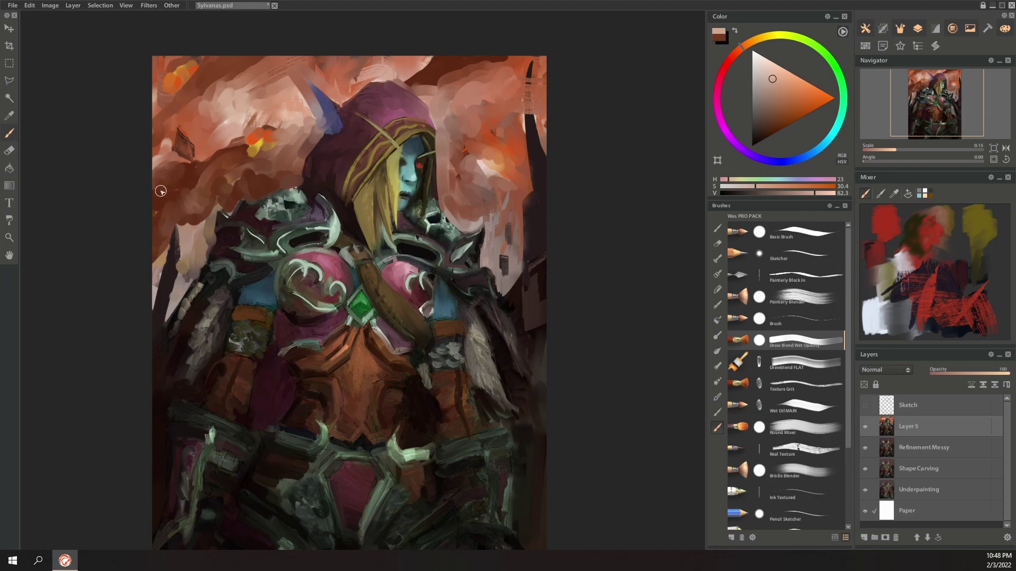
# Step: Extend the smoke behind the hood, above its front and around the glow beside the face with sampled colours
pyautogui.keyDown('alt'); pyautogui.click(271, 160); pyautogui.keyUp('alt')
pyautogui.moveTo(304, 155); pyautogui.dragTo(278, 181)
pyautogui.keyDown('alt'); pyautogui.click(437, 81); pyautogui.keyUp('alt')
pyautogui.moveTo(510, 56)
pyautogui.mouseDown()
pyautogui.moveTo(430, 97)
pyautogui.moveTo(414, 90)
pyautogui.mouseUp()
pyautogui.keyDown('alt'); pyautogui.click(506, 142); pyautogui.keyUp('alt')
pyautogui.moveTo(510, 143); pyautogui.dragTo(514, 134)
# Step: Paint pure white highlights on the upper clouds and white light streaks beside both shoulders, toning the edges with a sampled colour
pyautogui.moveTo(755, 55); pyautogui.dragTo(735, 18)
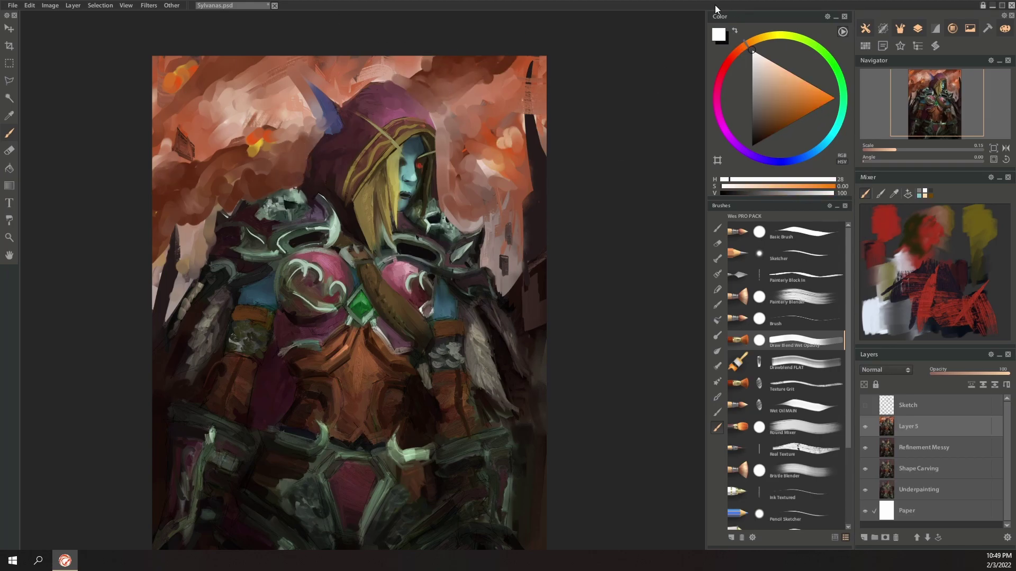
pyautogui.moveTo(260, 71); pyautogui.dragTo(258, 79)
pyautogui.moveTo(460, 89)
pyautogui.mouseDown()
pyautogui.moveTo(492, 70)
pyautogui.moveTo(452, 101)
pyautogui.mouseUp()
pyautogui.moveTo(198, 242); pyautogui.dragTo(159, 329)
pyautogui.moveTo(183, 259); pyautogui.dragTo(166, 318)
pyautogui.moveTo(516, 225); pyautogui.dragTo(503, 291)
pyautogui.moveTo(486, 217); pyautogui.dragTo(495, 258)
pyautogui.keyDown('alt'); pyautogui.click(193, 209); pyautogui.keyUp('alt')
pyautogui.moveTo(203, 210)
pyautogui.mouseDown()
pyautogui.moveTo(183, 246)
pyautogui.moveTo(194, 233)
pyautogui.mouseUp()
pyautogui.moveTo(161, 243); pyautogui.dragTo(158, 271)
# Step: Refine the background around the blue ear with sampled cloud colours
pyautogui.moveTo(285, 125); pyautogui.dragTo(310, 140)
pyautogui.keyDown('alt'); pyautogui.click(304, 127); pyautogui.keyUp('alt')
pyautogui.moveTo(322, 102); pyautogui.dragTo(300, 82)
pyautogui.keyDown('alt'); pyautogui.click(283, 79); pyautogui.keyUp('alt')
pyautogui.keyDown('alt'); pyautogui.click(287, 73); pyautogui.keyUp('alt')
# Step: Blend the upper cloud highlights, fire glows and smoke behind the hood with the Round Mixer brush
pyautogui.click(818, 436)
pyautogui.moveTo(218, 163)
pyautogui.mouseDown()
pyautogui.moveTo(231, 166)
pyautogui.moveTo(178, 170)
pyautogui.mouseUp()
pyautogui.moveTo(259, 69); pyautogui.dragTo(276, 73)
pyautogui.moveTo(479, 68); pyautogui.dragTo(471, 76)
pyautogui.moveTo(488, 162); pyautogui.dragTo(496, 170)
pyautogui.moveTo(195, 215)
pyautogui.mouseDown()
pyautogui.moveTo(202, 204)
pyautogui.moveTo(161, 213)
pyautogui.mouseUp()
pyautogui.moveTo(173, 84); pyautogui.dragTo(182, 73)
pyautogui.moveTo(294, 132)
pyautogui.mouseDown()
pyautogui.moveTo(291, 190)
pyautogui.moveTo(270, 165)
pyautogui.mouseUp()
pyautogui.moveTo(269, 175)
pyautogui.mouseDown()
pyautogui.moveTo(235, 163)
pyautogui.moveTo(214, 190)
pyautogui.mouseUp()
# Step: Blend the white light streaks beside both shoulders and soften the clouds in the upper corner and above the hood
pyautogui.moveTo(489, 233)
pyautogui.mouseDown()
pyautogui.moveTo(503, 270)
pyautogui.moveTo(497, 235)
pyautogui.mouseUp()
pyautogui.keyDown('alt'); pyautogui.click(493, 259); pyautogui.keyUp('alt')
pyautogui.moveTo(505, 267); pyautogui.dragTo(518, 201)
pyautogui.moveTo(163, 283); pyautogui.dragTo(185, 238)
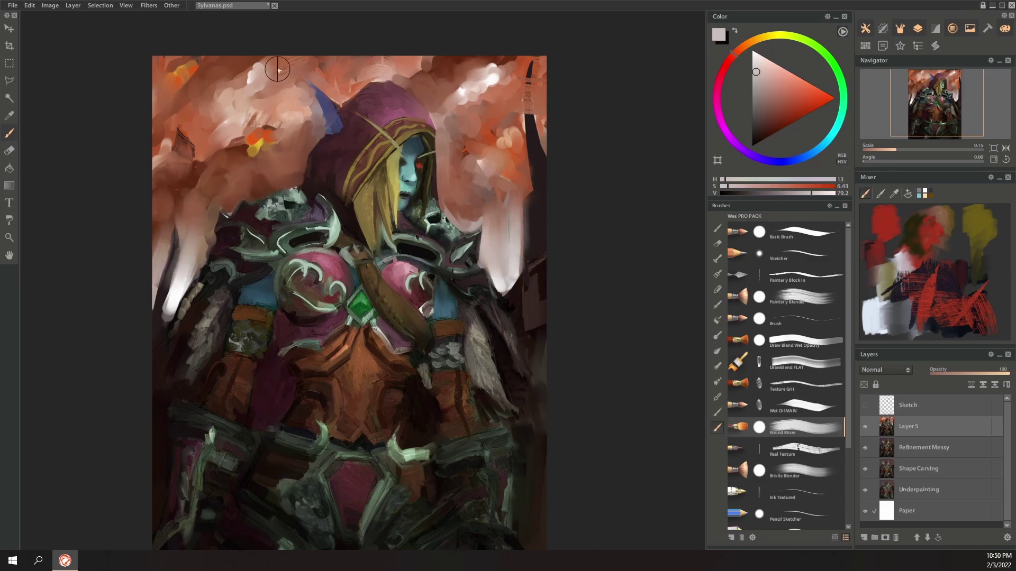
pyautogui.keyDown('alt'); pyautogui.click(229, 72); pyautogui.keyUp('alt')
pyautogui.moveTo(206, 110); pyautogui.dragTo(179, 75)
pyautogui.moveTo(367, 78); pyautogui.dragTo(394, 70)
pyautogui.moveTo(503, 211)
pyautogui.mouseDown()
pyautogui.moveTo(494, 265)
pyautogui.moveTo(505, 249)
pyautogui.mouseUp()
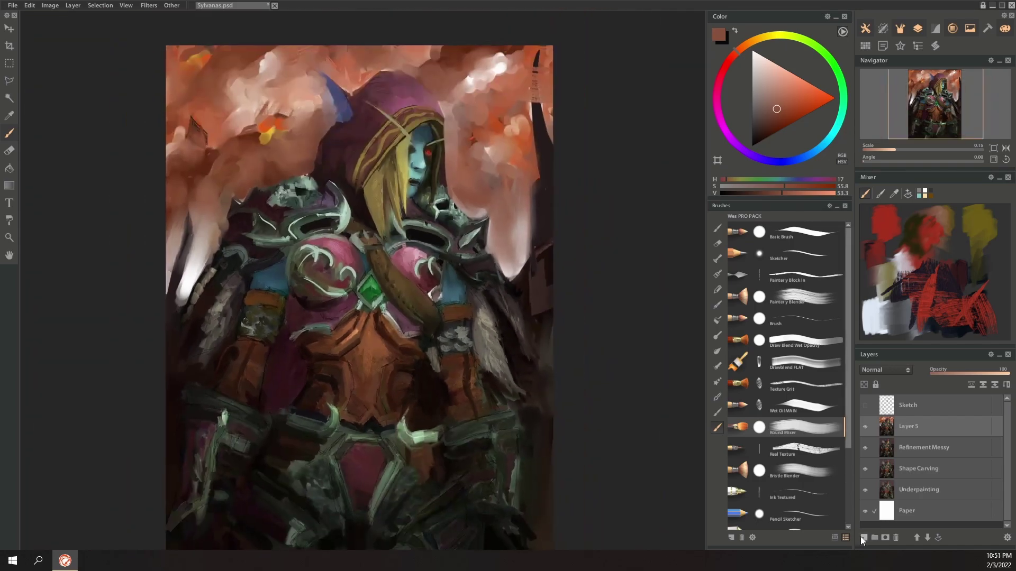
# Step: Add a new layer above Layer 5 and fill it with a dark reddish brown
pyautogui.click(862, 538)
pyautogui.click(788, 116)
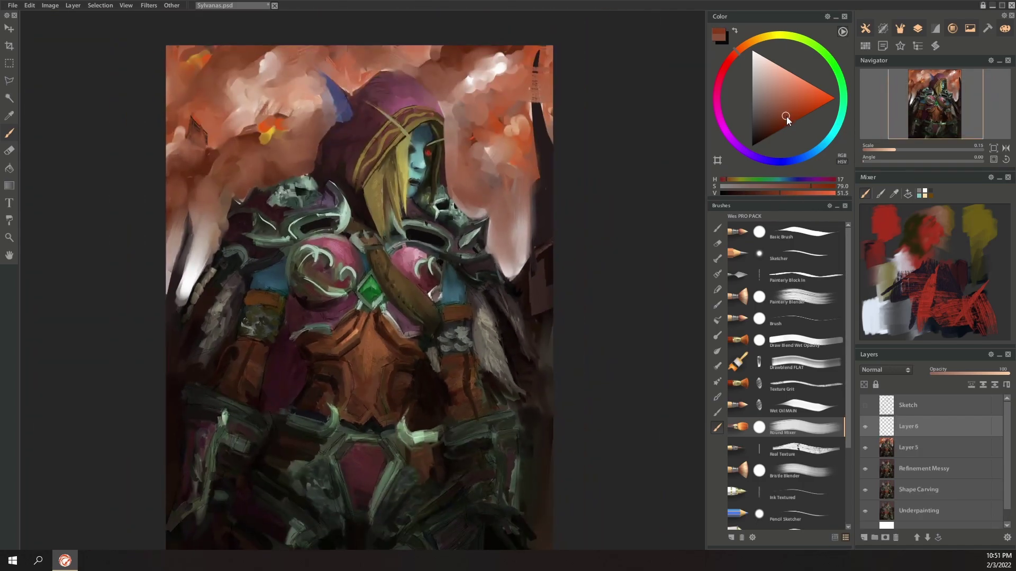
pyautogui.click(30, 6)
pyautogui.click(9, 169)
pyautogui.click(778, 118)
pyautogui.click(360, 133)
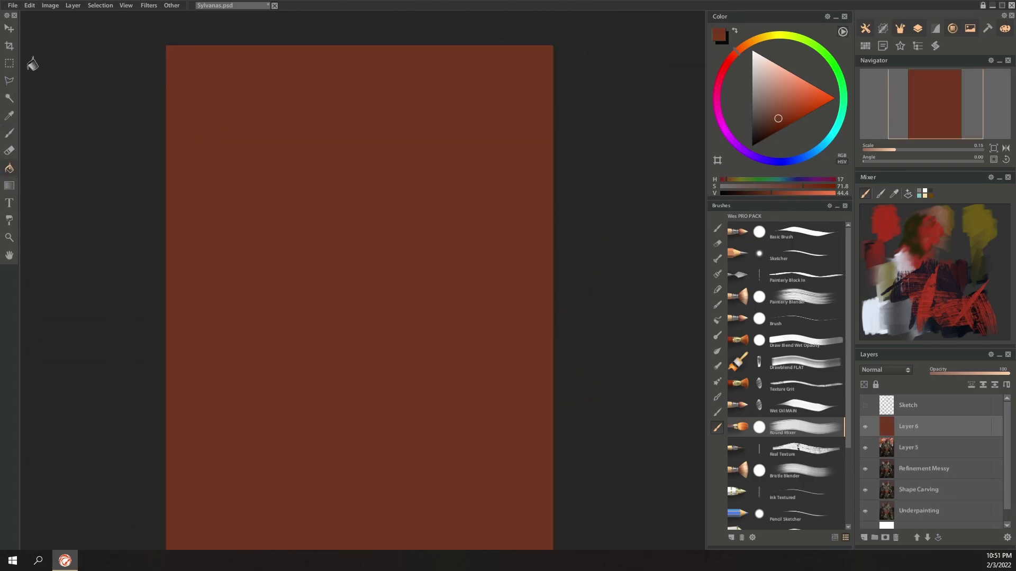
# Step: Set the filled layer's blending mode to Hue and its opacity to about 75
pyautogui.click(9, 63)
pyautogui.click(885, 371)
pyautogui.click(878, 470)
pyautogui.moveTo(989, 373)
pyautogui.mouseDown()
pyautogui.moveTo(959, 372)
pyautogui.moveTo(989, 374)
pyautogui.mouseUp()
pyautogui.hotkey('ctrl', '-')
pyautogui.scroll(-6, 548, 302)
pyautogui.scroll(7, 550, 305)
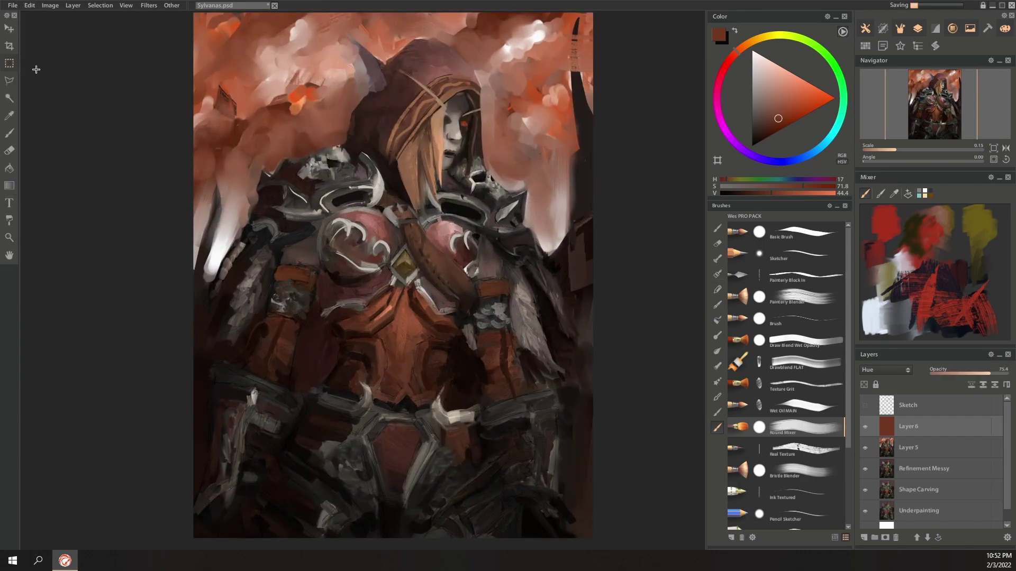
# Step: Select the whole canvas, copy its merged contents and paste them as a new layer
pyautogui.click(30, 5)
pyautogui.click(112, 19)
pyautogui.click(30, 5)
pyautogui.click(68, 59)
pyautogui.click(30, 5)
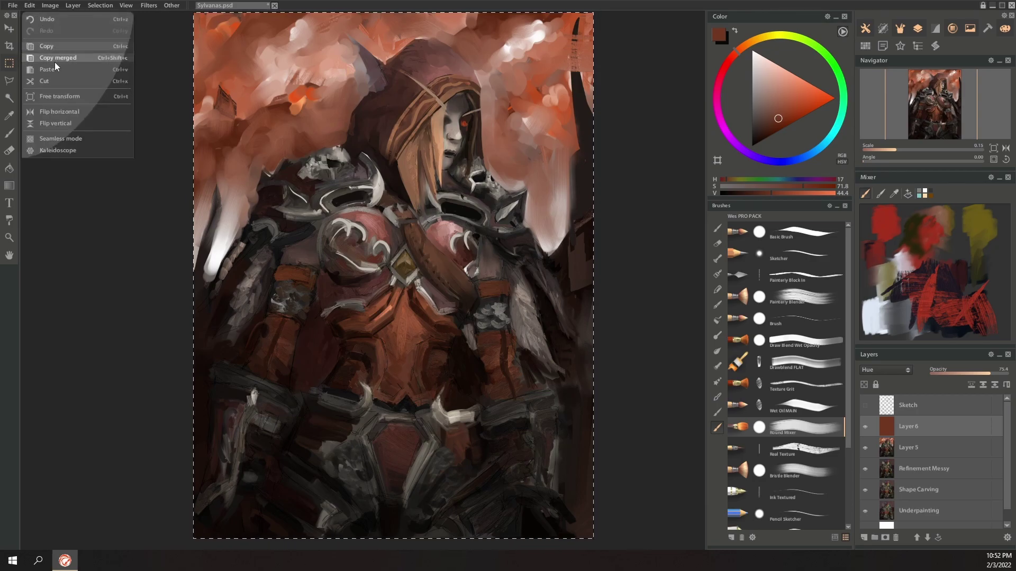
pyautogui.click(51, 70)
# Step: Group the layers from Layer 6 down to Underpainting in a folder named Setup, below the Merged COpy layer
pyautogui.click(918, 449)
pyautogui.scroll(-2, 922, 476)
pyautogui.keyDown('shift'); pyautogui.click(925, 496); pyautogui.keyUp('shift')
pyautogui.click(875, 537)
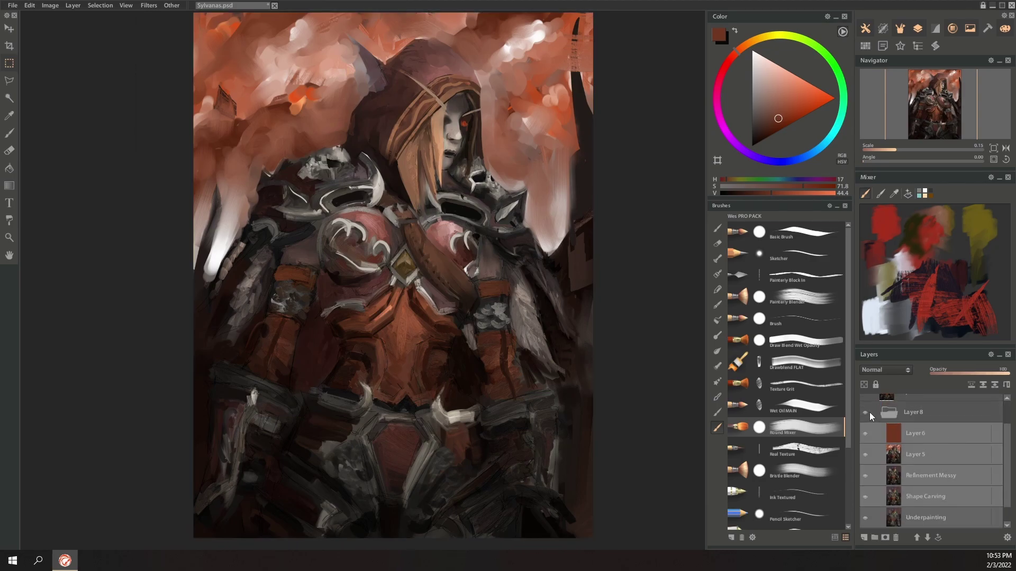
pyautogui.click(869, 412)
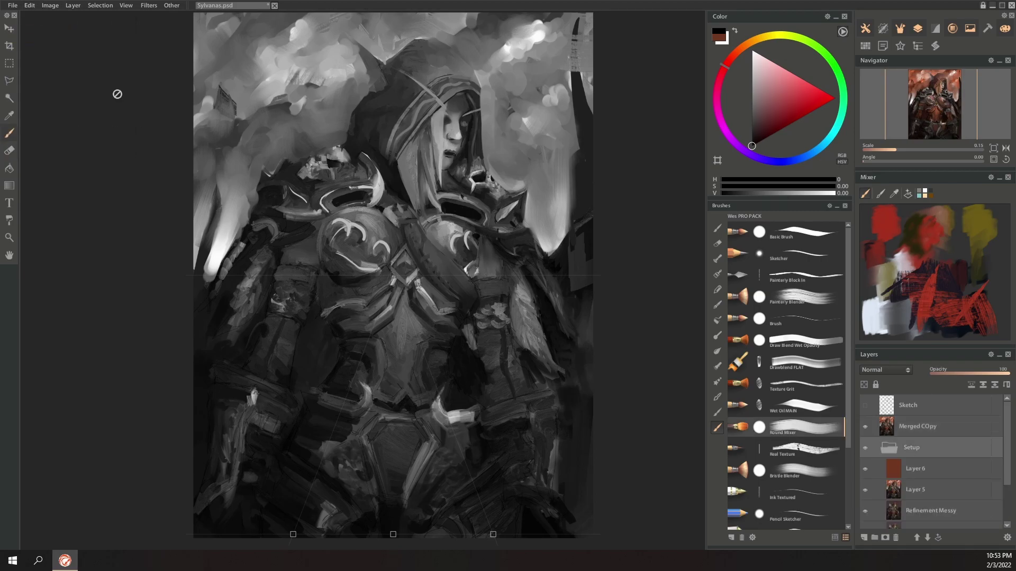
# Step: Toggle the Merged COpy layer while checking the greyscale values, select that layer and return the painting to colour
pyautogui.click(148, 5)
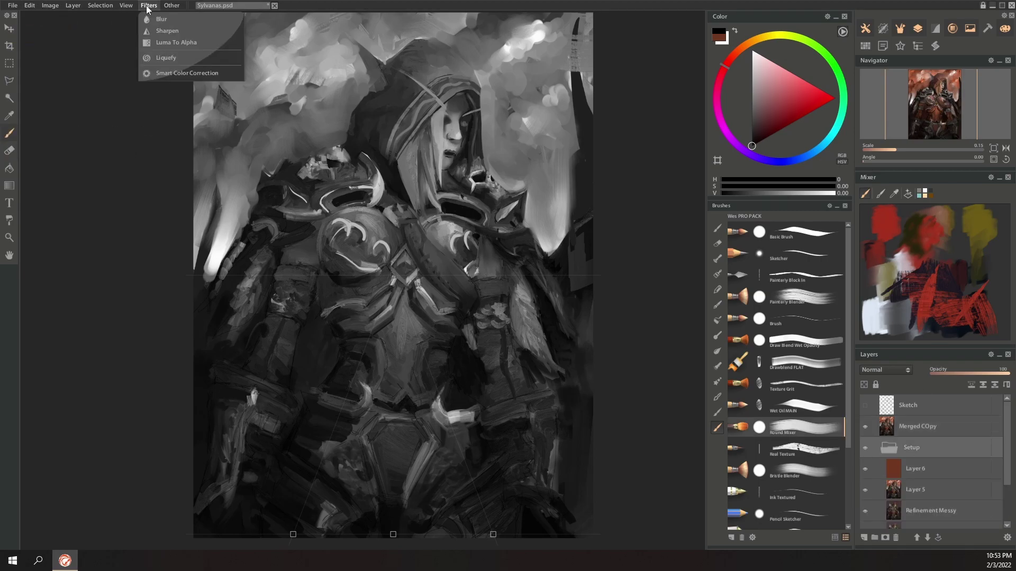
pyautogui.click(127, 5)
pyautogui.scroll(2, 298, 333)
pyautogui.scroll(-2, 298, 332)
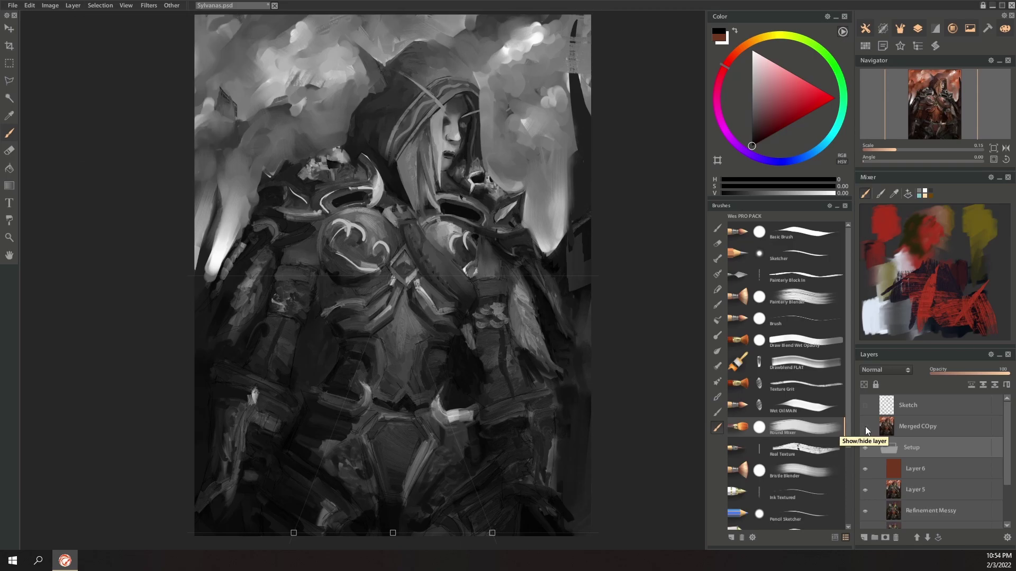
pyautogui.click(865, 427)
pyautogui.click(893, 428)
pyautogui.click(29, 6)
pyautogui.click(66, 43)
# Step: Review the merged painting at several scales and turn off the drawing guides
pyautogui.scroll(-2, 258, 264)
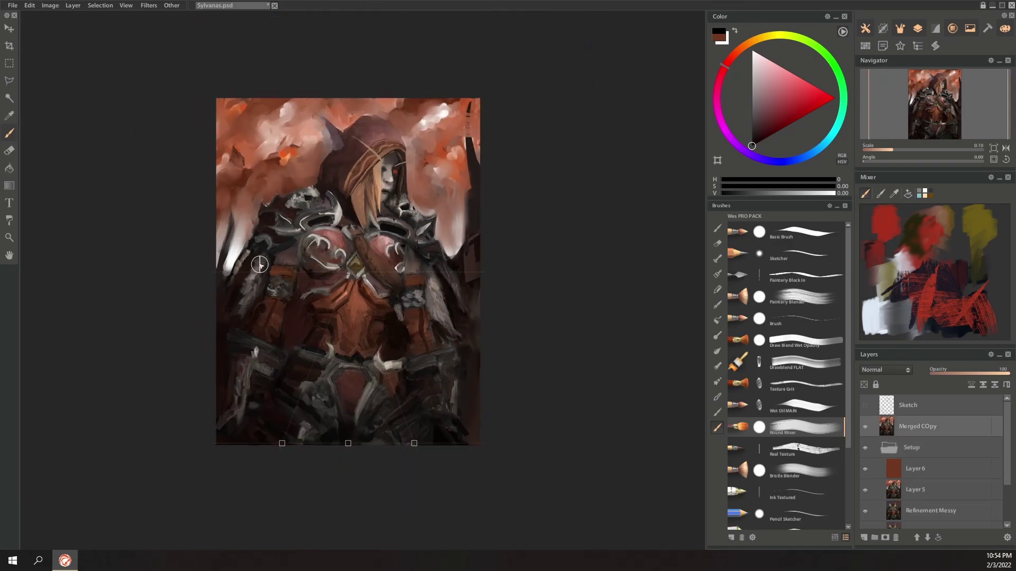
pyautogui.scroll(2, 258, 264)
pyautogui.scroll(-2, 258, 264)
pyautogui.scroll(2, 347, 277)
pyautogui.scroll(2, 391, 287)
pyautogui.click(73, 6)
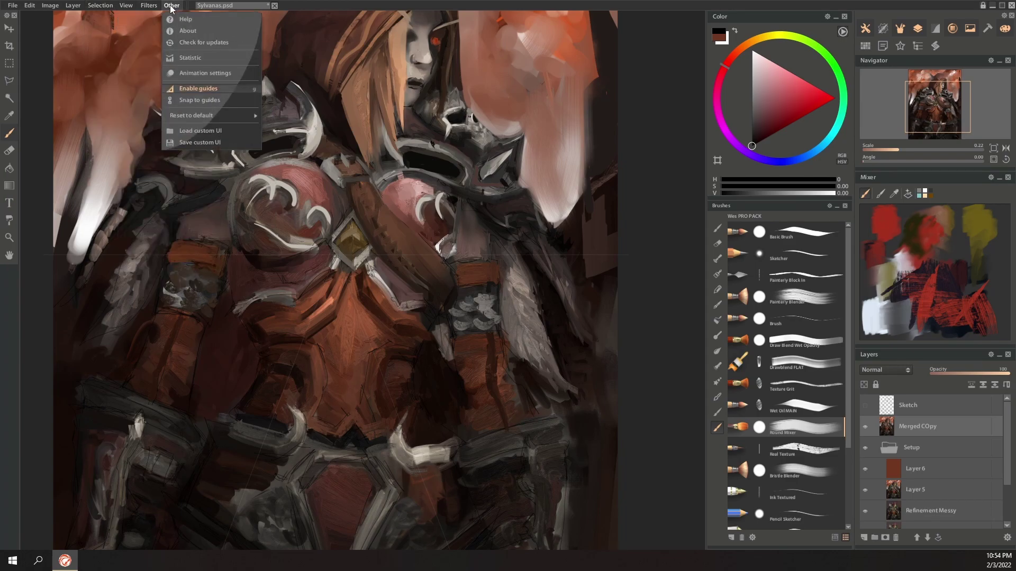
pyautogui.scroll(-3, 247, 296)
pyautogui.scroll(2, 247, 296)
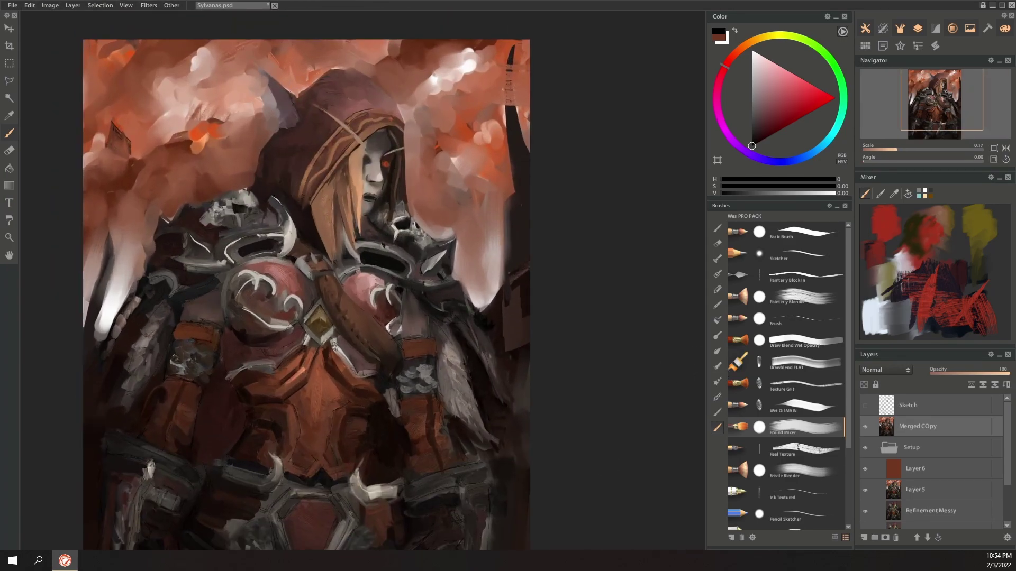
# Step: Repaint both eyebrows as long, pale tan spikes extending past the hood with the Brush preset
pyautogui.click(804, 273)
pyautogui.click(803, 319)
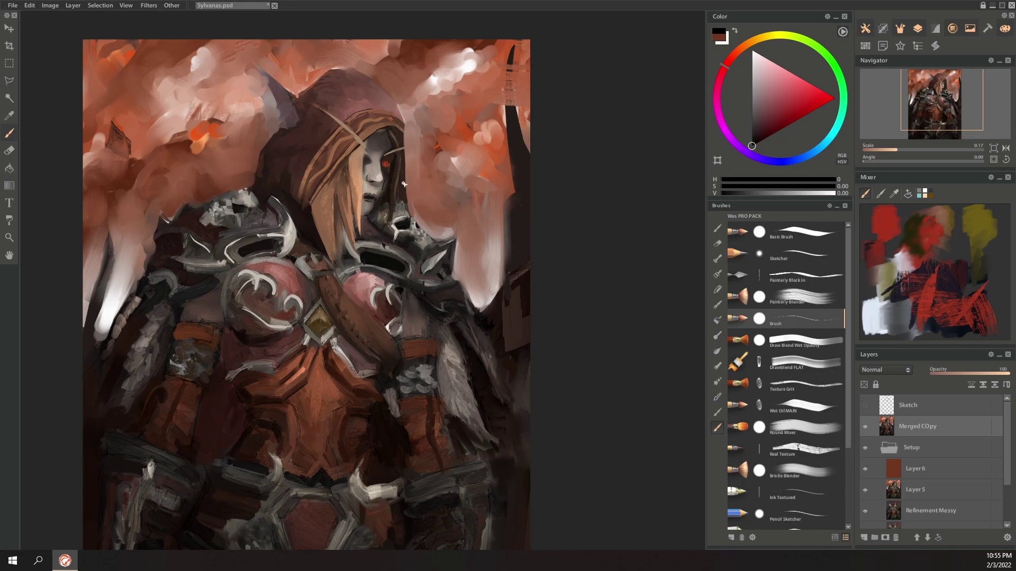
pyautogui.keyDown('alt'); pyautogui.click(337, 116); pyautogui.keyUp('alt')
pyautogui.click(784, 89)
pyautogui.keyDown('alt'); pyautogui.click(442, 137); pyautogui.keyUp('alt')
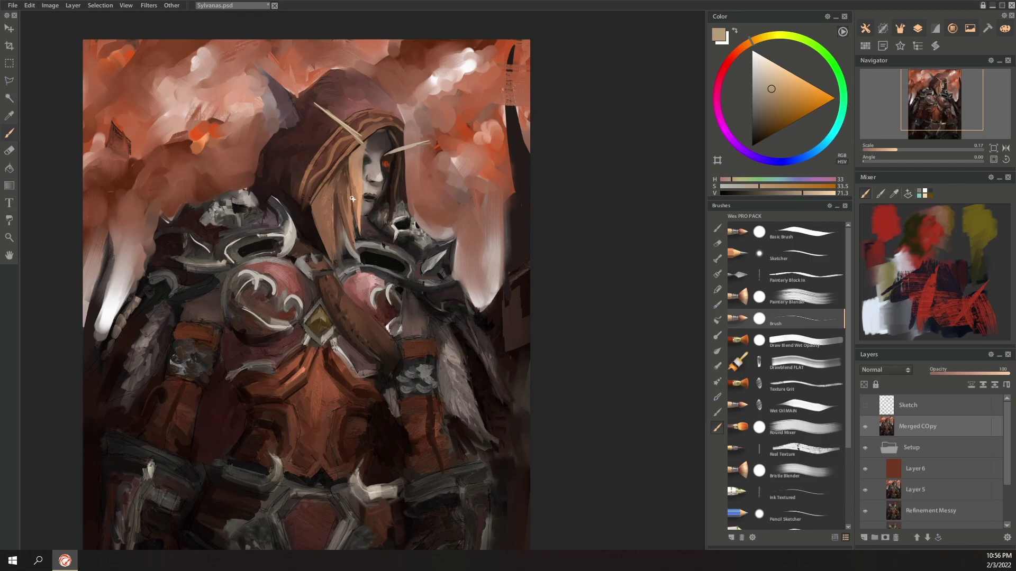
# Step: Paint bright golden-orange strands into the hair beside the face with the Basic Brush
pyautogui.click(782, 231)
pyautogui.keyDown('alt'); pyautogui.click(358, 175); pyautogui.keyUp('alt')
pyautogui.moveTo(788, 91); pyautogui.dragTo(812, 96)
pyautogui.keyDown('alt'); pyautogui.click(363, 144); pyautogui.keyUp('alt')
pyautogui.moveTo(364, 222); pyautogui.dragTo(369, 148)
pyautogui.keyDown('alt'); pyautogui.click(351, 132); pyautogui.keyUp('alt')
# Step: Sharpen and extend the purple-grey pointed tip behind the hood with sampled colours
pyautogui.keyDown('alt'); pyautogui.click(271, 127); pyautogui.keyUp('alt')
pyautogui.moveTo(275, 107)
pyautogui.mouseDown()
pyautogui.moveTo(280, 129)
pyautogui.moveTo(268, 135)
pyautogui.mouseUp()
pyautogui.keyDown('alt'); pyautogui.click(267, 138); pyautogui.keyUp('alt')
pyautogui.keyDown('alt'); pyautogui.click(282, 105); pyautogui.keyUp('alt')
pyautogui.moveTo(266, 75); pyautogui.dragTo(253, 65)
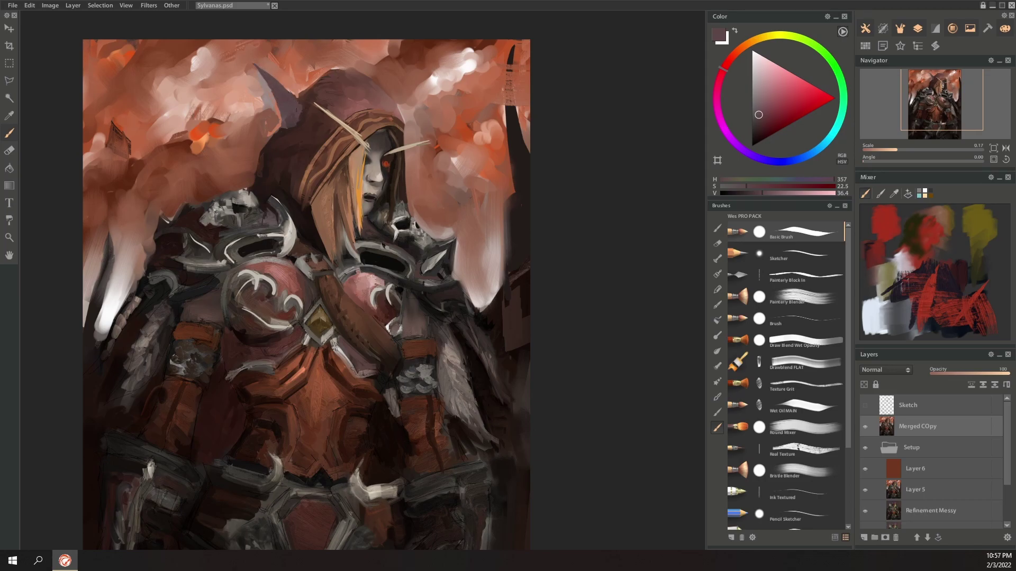
# Step: Sharpen the hood's front edge and both skull shoulder ornaments with sampled background and dark armour colours
pyautogui.keyDown('alt'); pyautogui.click(328, 267); pyautogui.keyUp('alt')
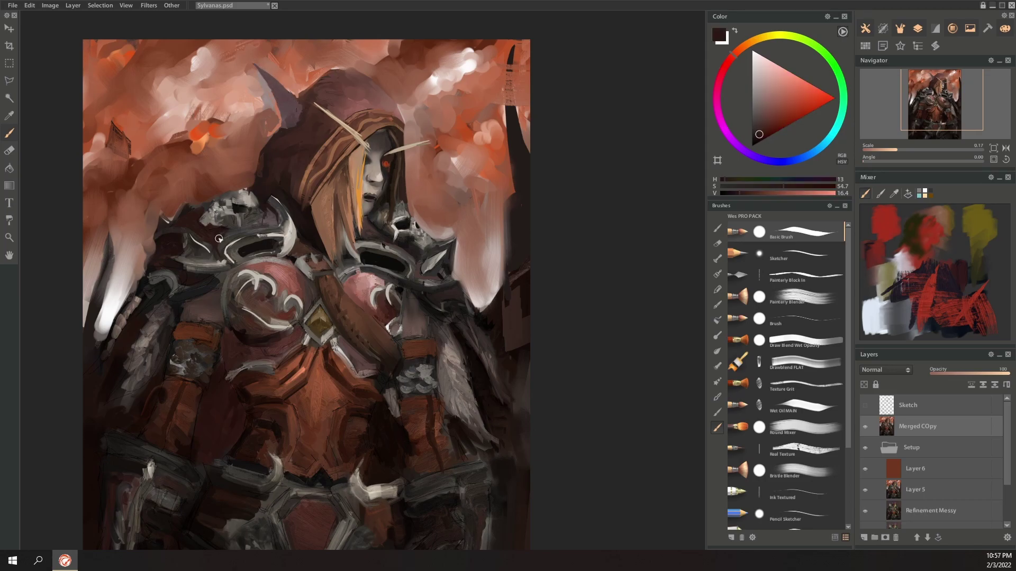
pyautogui.keyDown('alt'); pyautogui.click(274, 221); pyautogui.keyUp('alt')
pyautogui.keyDown('alt'); pyautogui.click(429, 179); pyautogui.keyUp('alt')
pyautogui.moveTo(406, 158); pyautogui.dragTo(416, 216)
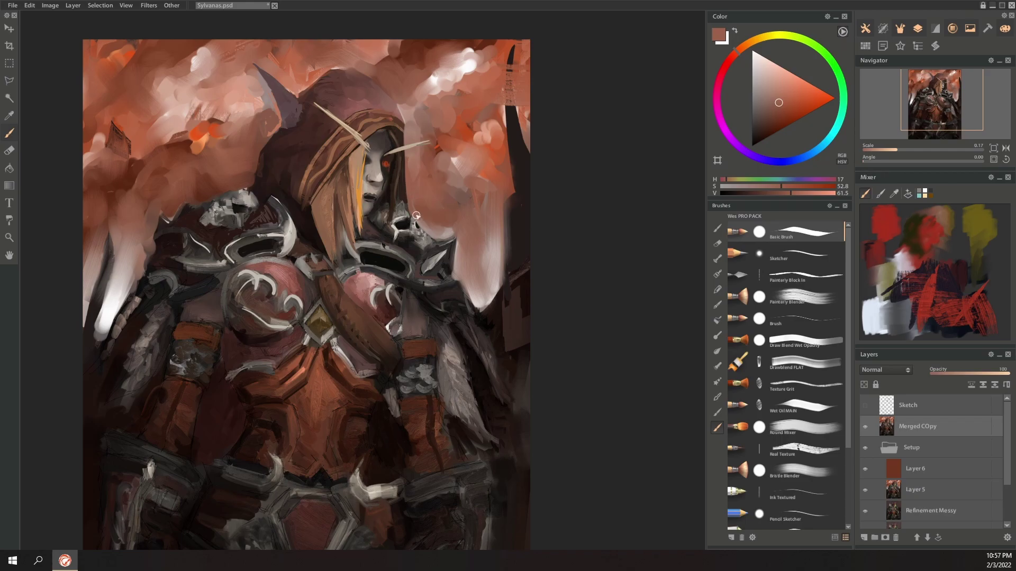
pyautogui.keyDown('alt'); pyautogui.click(416, 224); pyautogui.keyUp('alt')
pyautogui.keyDown('alt'); pyautogui.click(423, 227); pyautogui.keyUp('alt')
pyautogui.keyDown('alt'); pyautogui.click(185, 186); pyautogui.keyUp('alt')
pyautogui.keyDown('alt'); pyautogui.click(224, 198); pyautogui.keyUp('alt')
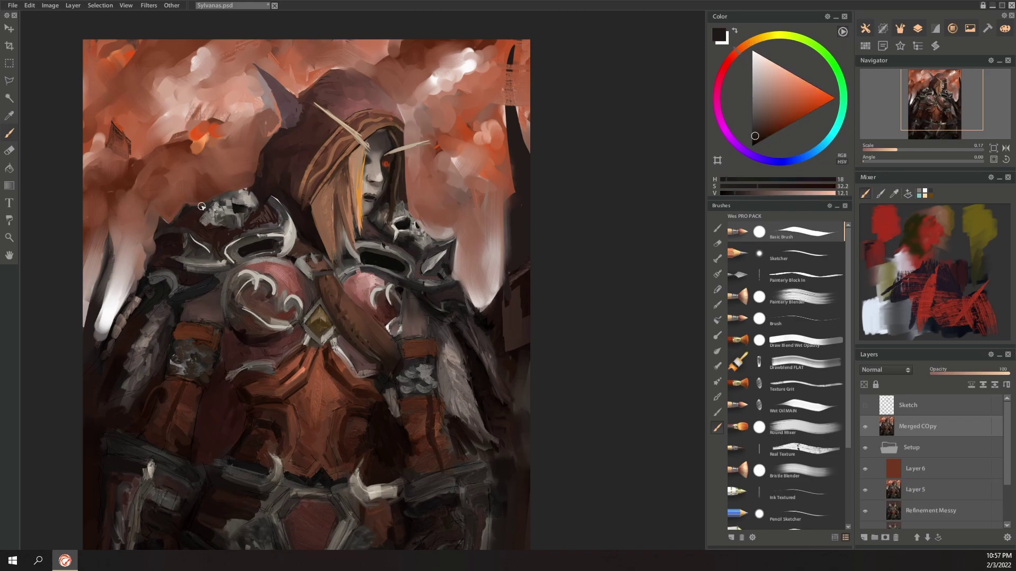
pyautogui.keyDown('alt'); pyautogui.click(247, 195); pyautogui.keyUp('alt')
# Step: Refine the hood's folds and extend its back edge with dark reddish browns sampled from the fabric
pyautogui.moveTo(377, 136); pyautogui.dragTo(389, 142)
pyautogui.keyDown('alt'); pyautogui.click(329, 99); pyautogui.keyUp('alt')
pyautogui.keyDown('alt'); pyautogui.click(294, 109); pyautogui.keyUp('alt')
pyautogui.moveTo(296, 98)
pyautogui.mouseDown()
pyautogui.moveTo(302, 107)
pyautogui.moveTo(303, 92)
pyautogui.mouseUp()
pyautogui.keyDown('alt'); pyautogui.click(288, 84); pyautogui.keyUp('alt')
pyautogui.keyDown('alt'); pyautogui.click(295, 89); pyautogui.keyUp('alt')
pyautogui.keyDown('alt'); pyautogui.click(304, 117); pyautogui.keyUp('alt')
pyautogui.keyDown('alt'); pyautogui.click(275, 144); pyautogui.keyUp('alt')
pyautogui.moveTo(281, 127); pyautogui.dragTo(259, 159)
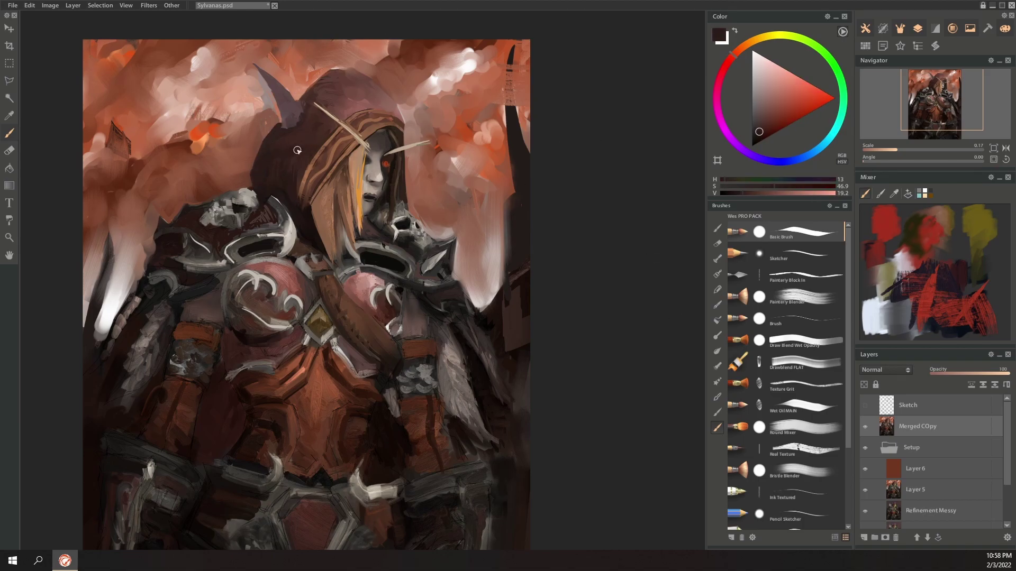
pyautogui.keyDown('alt'); pyautogui.click(309, 102); pyautogui.keyUp('alt')
pyautogui.keyDown('alt'); pyautogui.click(316, 95); pyautogui.keyUp('alt')
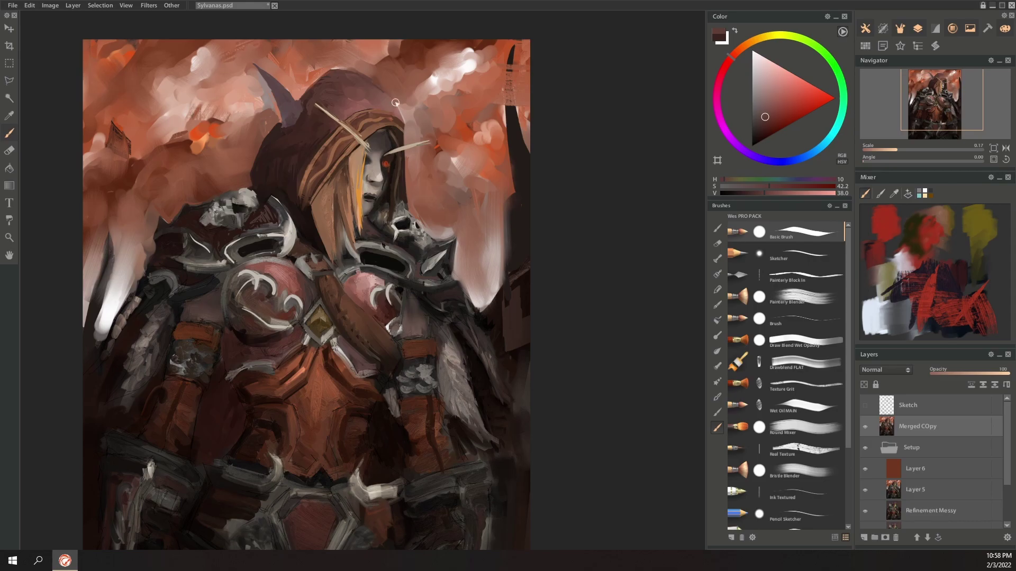
# Step: Touch up the shoulder armour and collar edges with sampled dark brown and grey tones
pyautogui.keyDown('alt'); pyautogui.click(418, 264); pyautogui.keyUp('alt')
pyautogui.keyDown('alt'); pyautogui.click(162, 290); pyautogui.keyUp('alt')
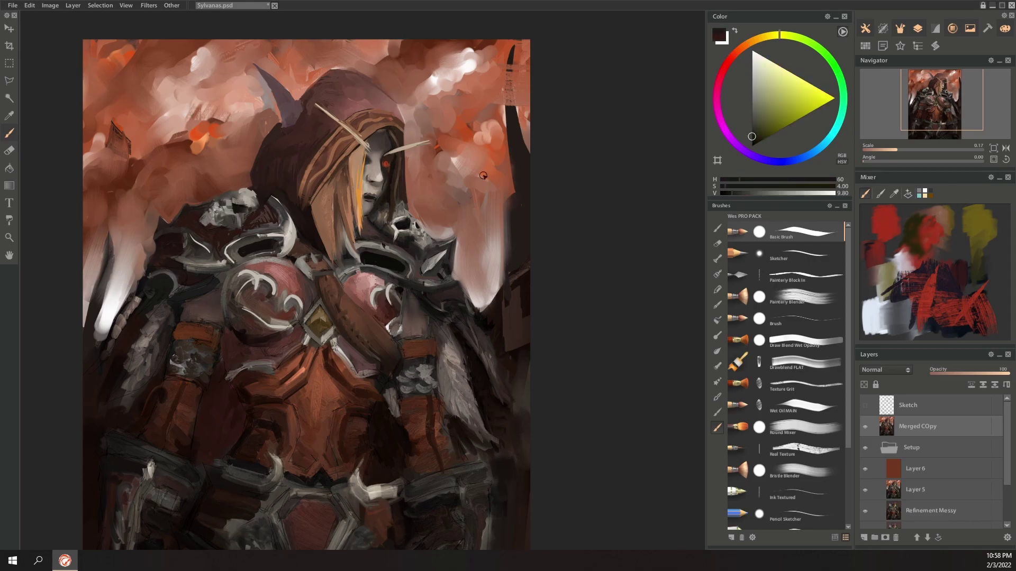
pyautogui.keyDown('alt'); pyautogui.click(392, 278); pyautogui.keyUp('alt')
pyautogui.keyDown('alt'); pyautogui.click(281, 240); pyautogui.keyUp('alt')
pyautogui.keyDown('alt'); pyautogui.click(385, 223); pyautogui.keyUp('alt')
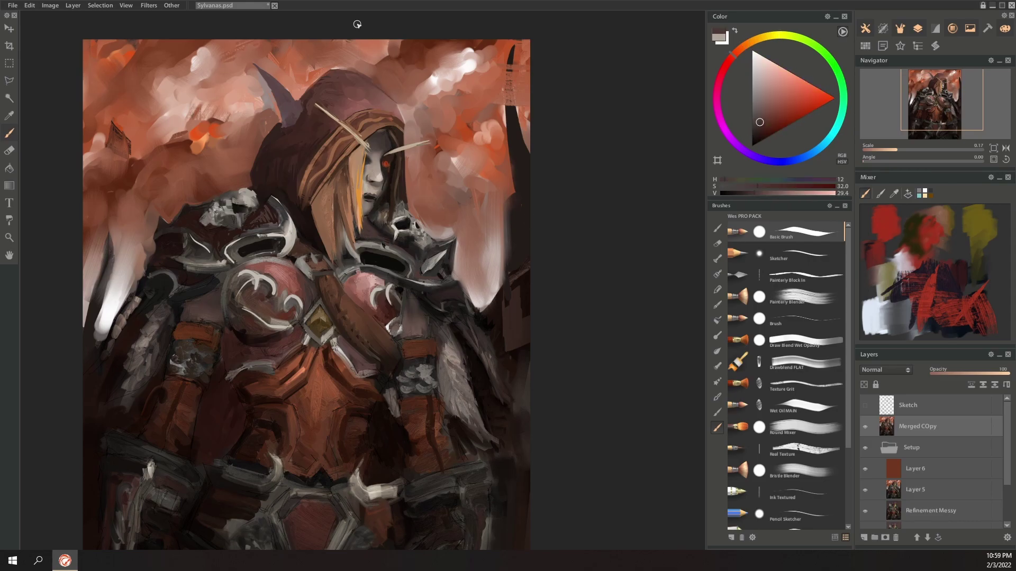
# Step: Repaint the diamond chest gem with brighter green facets and touch up the face
pyautogui.keyDown('alt'); pyautogui.click(321, 310); pyautogui.keyUp('alt')
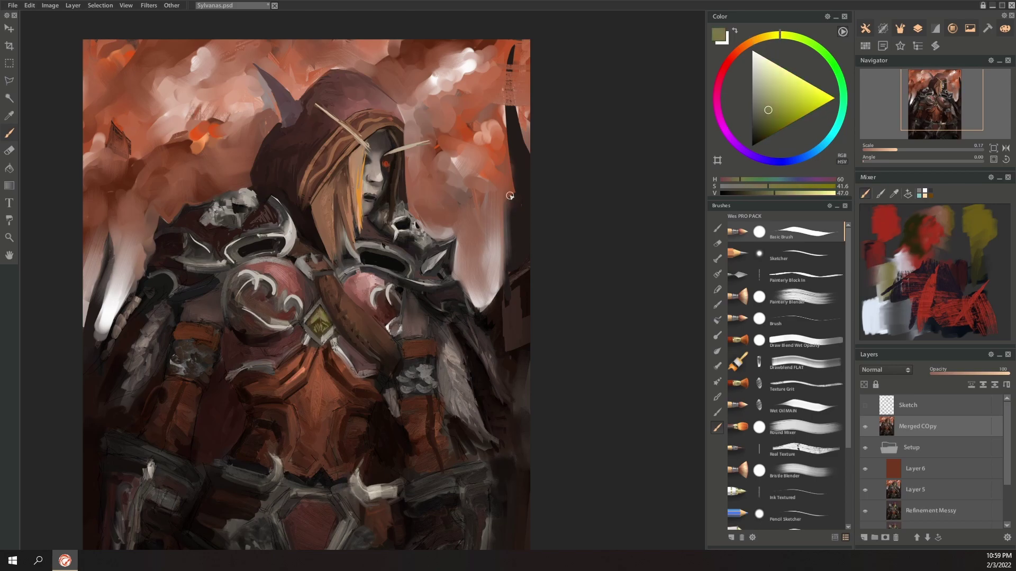
pyautogui.keyDown('alt'); pyautogui.click(321, 334); pyautogui.keyUp('alt')
pyautogui.keyDown('alt'); pyautogui.click(368, 144); pyautogui.keyUp('alt')
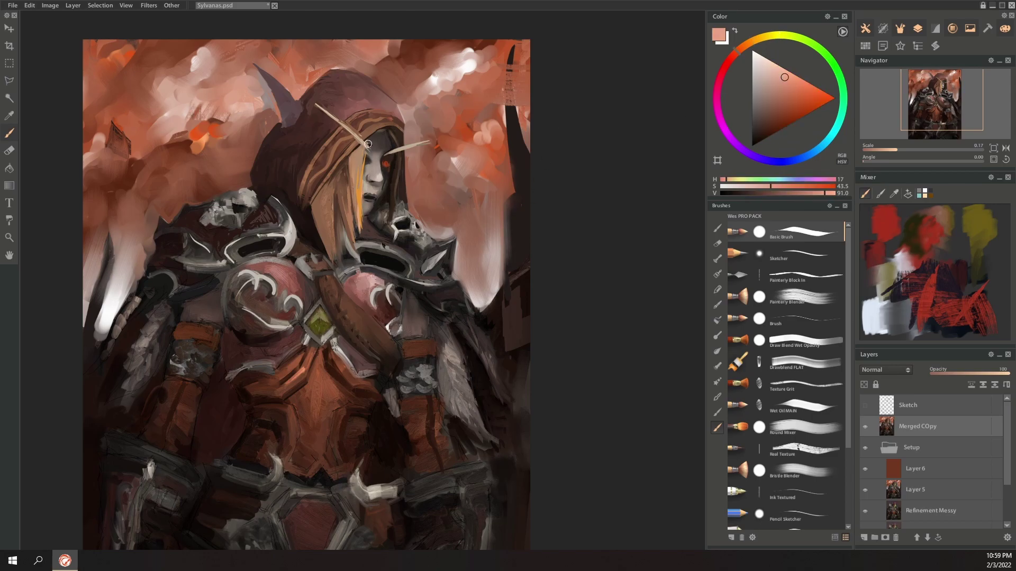
pyautogui.click(741, 339)
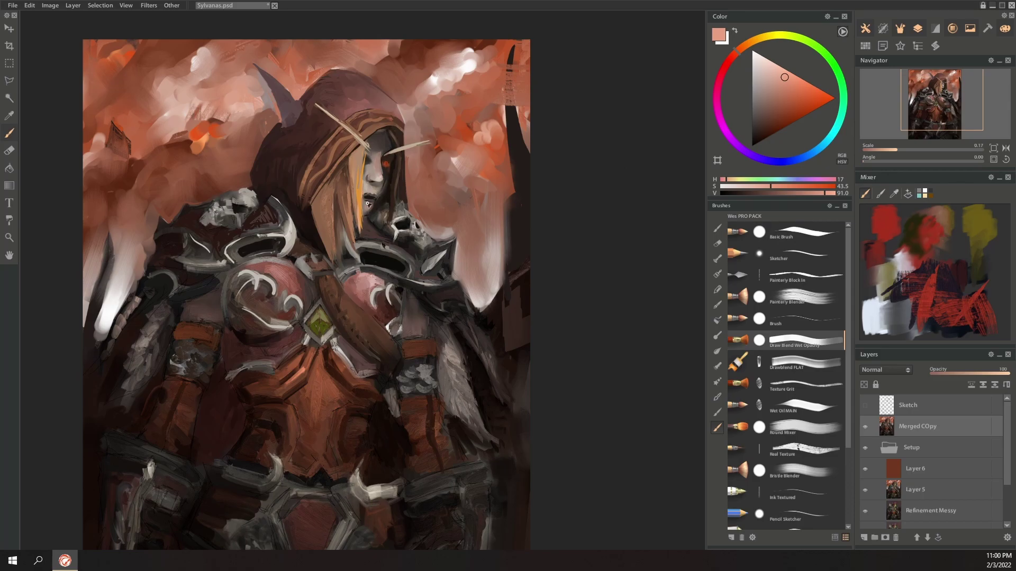
# Step: Cut sampled background colour around the shoulder and hood edges, and add a pale knob to the feathered cloak
pyautogui.keyDown('alt'); pyautogui.click(453, 229); pyautogui.keyUp('alt')
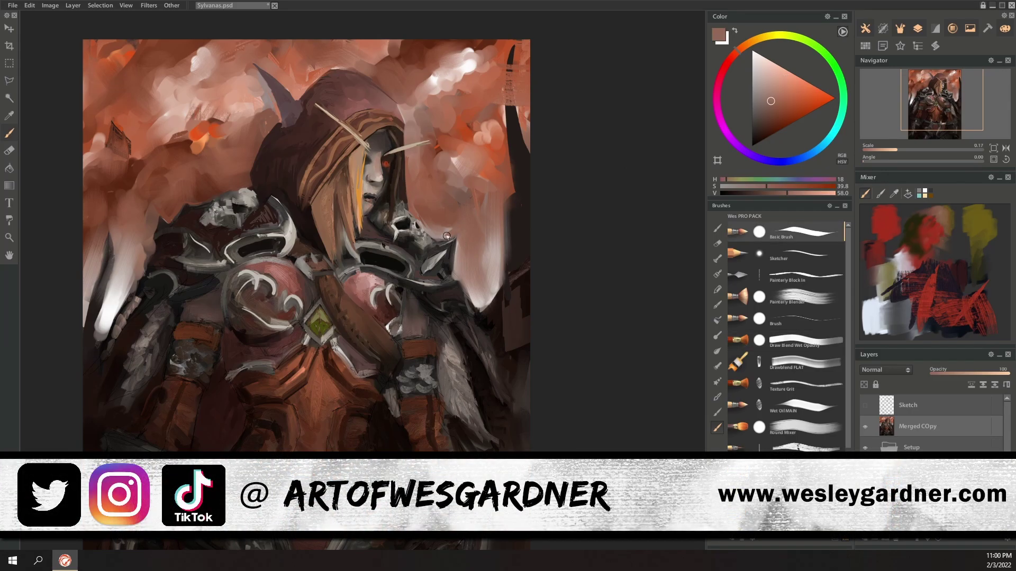
pyautogui.keyDown('alt'); pyautogui.click(399, 115); pyautogui.keyUp('alt')
pyautogui.keyDown('alt'); pyautogui.click(122, 292); pyautogui.keyUp('alt')
pyautogui.moveTo(136, 280); pyautogui.dragTo(131, 291)
# Step: Reshape the pale smoke streak beside the right-hand cloak and paint a dark spike through it
pyautogui.keyDown('alt'); pyautogui.click(476, 300); pyautogui.keyUp('alt')
pyautogui.moveTo(468, 299); pyautogui.dragTo(486, 309)
pyautogui.keyDown('alt'); pyautogui.click(493, 307); pyautogui.keyUp('alt')
pyautogui.moveTo(483, 251); pyautogui.dragTo(489, 313)
pyautogui.keyDown('alt'); pyautogui.click(511, 119); pyautogui.keyUp('alt')
# Step: Redefine the tall dark blade and the structure beneath it along the painting's right edge
pyautogui.moveTo(507, 105)
pyautogui.mouseDown()
pyautogui.moveTo(509, 73)
pyautogui.moveTo(506, 125)
pyautogui.mouseUp()
pyautogui.moveTo(510, 68); pyautogui.dragTo(518, 131)
pyautogui.moveTo(507, 199); pyautogui.dragTo(507, 269)
pyautogui.keyDown('alt'); pyautogui.click(521, 336); pyautogui.keyUp('alt')
pyautogui.moveTo(519, 313)
pyautogui.mouseDown()
pyautogui.moveTo(506, 324)
pyautogui.moveTo(505, 399)
pyautogui.mouseUp()
pyautogui.keyDown('alt'); pyautogui.click(529, 356); pyautogui.keyUp('alt')
# Step: Paint a tall dark spike through the pale smoke at the painting's left edge
pyautogui.keyDown('alt'); pyautogui.click(94, 321); pyautogui.keyUp('alt')
pyautogui.moveTo(103, 343); pyautogui.dragTo(97, 323)
pyautogui.moveTo(100, 320); pyautogui.dragTo(107, 266)
pyautogui.moveTo(108, 215); pyautogui.dragTo(103, 279)
# Step: Add dark spikes behind the left-hand shoulder armour and clean up the hood's outline with sampled colours
pyautogui.keyDown('alt'); pyautogui.click(165, 219); pyautogui.keyUp('alt')
pyautogui.keyDown('alt'); pyautogui.click(246, 168); pyautogui.keyUp('alt')
pyautogui.keyDown('alt'); pyautogui.click(245, 200); pyautogui.keyUp('alt')
pyautogui.keyDown('alt'); pyautogui.click(266, 203); pyautogui.keyUp('alt')
pyautogui.keyDown('alt'); pyautogui.click(140, 284); pyautogui.keyUp('alt')
pyautogui.keyDown('alt'); pyautogui.click(402, 119); pyautogui.keyUp('alt')
pyautogui.keyDown('alt'); pyautogui.click(394, 128); pyautogui.keyUp('alt')
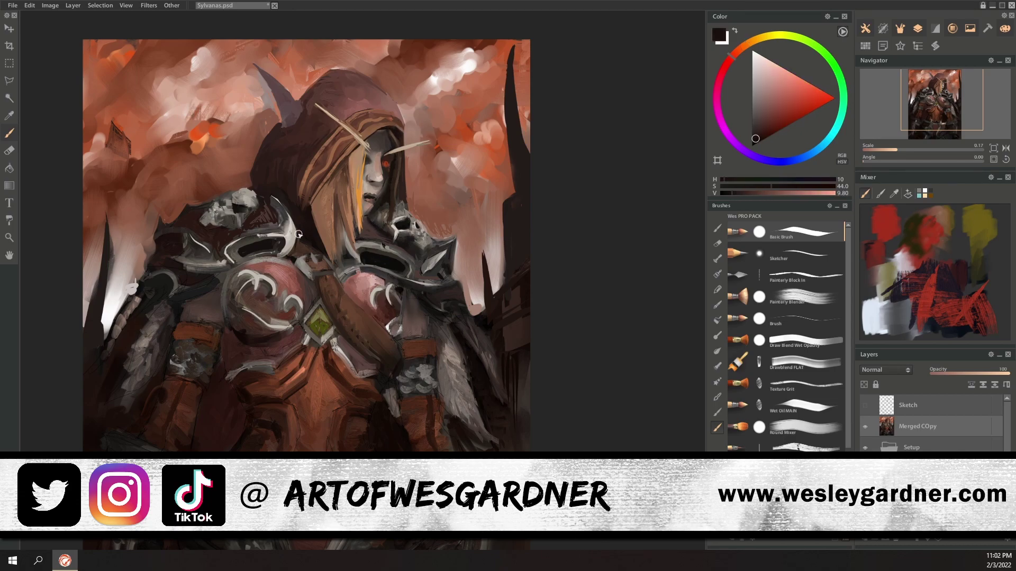
pyautogui.keyDown('alt'); pyautogui.click(336, 59); pyautogui.keyUp('alt')
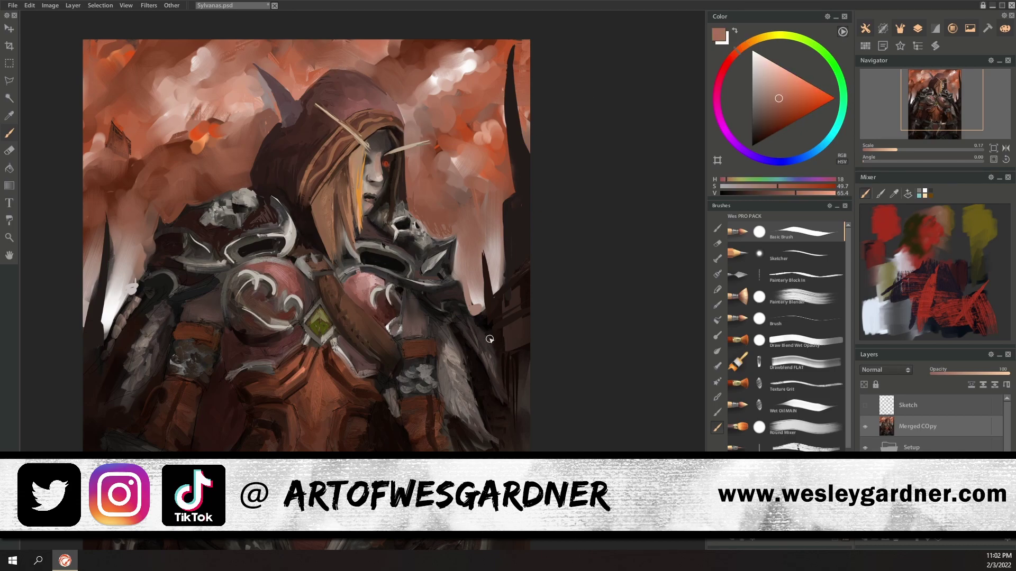
# Step: Refine the leather corset's panels and shadowed recesses with sampled orange and dark brown tones
pyautogui.keyDown('alt'); pyautogui.click(344, 377); pyautogui.keyUp('alt')
pyautogui.keyDown('alt'); pyautogui.click(340, 354); pyautogui.keyUp('alt')
pyautogui.keyDown('alt'); pyautogui.click(339, 351); pyautogui.keyUp('alt')
pyautogui.keyDown('alt'); pyautogui.click(334, 347); pyautogui.keyUp('alt')
pyautogui.keyDown('alt'); pyautogui.click(411, 410); pyautogui.keyUp('alt')
pyautogui.keyDown('alt'); pyautogui.click(418, 372); pyautogui.keyUp('alt')
pyautogui.keyDown('alt'); pyautogui.click(416, 382); pyautogui.keyUp('alt')
pyautogui.keyDown('alt'); pyautogui.click(409, 389); pyautogui.keyUp('alt')
pyautogui.keyDown('alt'); pyautogui.click(403, 392); pyautogui.keyUp('alt')
pyautogui.keyDown('alt'); pyautogui.click(364, 333); pyautogui.keyUp('alt')
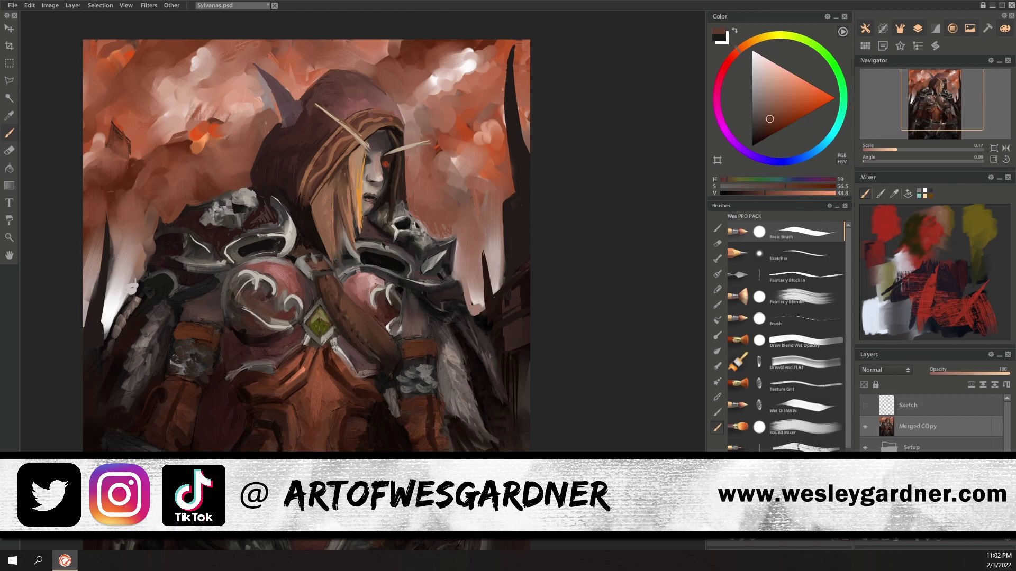
pyautogui.keyDown('alt'); pyautogui.click(353, 435); pyautogui.keyUp('alt')
pyautogui.keyDown('alt'); pyautogui.click(280, 445); pyautogui.keyUp('alt')
pyautogui.keyDown('alt'); pyautogui.click(272, 447); pyautogui.keyUp('alt')
# Step: Define the diagonal chest strap with dark edges, a lighter border and small stud details
pyautogui.keyDown('alt'); pyautogui.click(361, 295); pyautogui.keyUp('alt')
pyautogui.keyDown('alt'); pyautogui.click(370, 312); pyautogui.keyUp('alt')
pyautogui.keyDown('alt'); pyautogui.click(383, 336); pyautogui.keyUp('alt')
pyautogui.moveTo(353, 301)
pyautogui.mouseDown()
pyautogui.moveTo(395, 350)
pyautogui.moveTo(324, 287)
pyautogui.mouseUp()
pyautogui.keyDown('alt'); pyautogui.click(376, 353); pyautogui.keyUp('alt')
pyautogui.keyDown('alt'); pyautogui.click(383, 369); pyautogui.keyUp('alt')
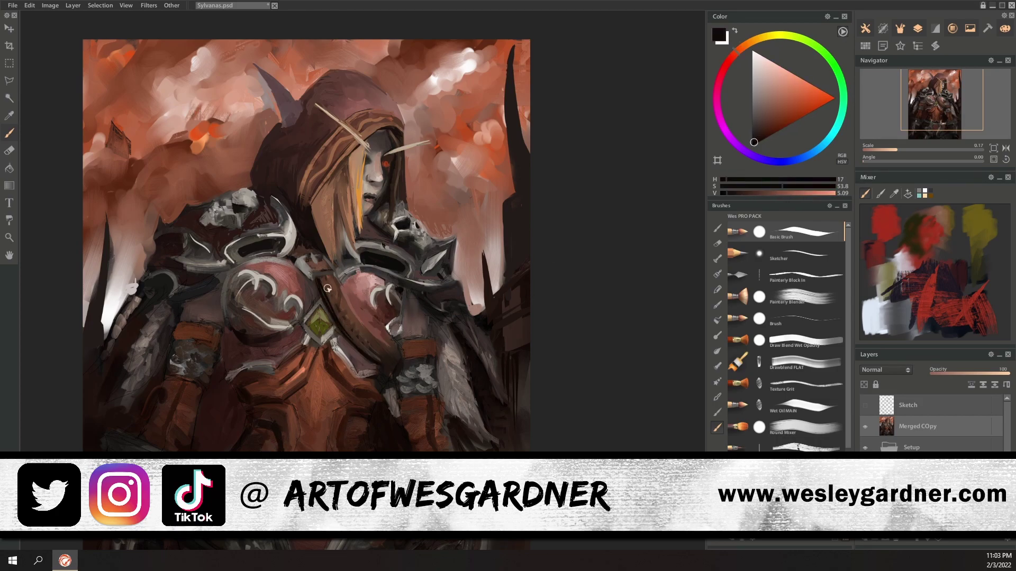
pyautogui.keyDown('alt'); pyautogui.click(332, 287); pyautogui.keyUp('alt')
pyautogui.keyDown('alt'); pyautogui.click(390, 367); pyautogui.keyUp('alt')
# Step: Refine the silhouettes of both shoulders with sampled dark armour and reddish-brown background colours
pyautogui.keyDown('alt'); pyautogui.click(319, 239); pyautogui.keyUp('alt')
pyautogui.keyDown('alt'); pyautogui.click(432, 261); pyautogui.keyUp('alt')
pyautogui.keyDown('alt'); pyautogui.click(459, 231); pyautogui.keyUp('alt')
pyautogui.keyDown('alt'); pyautogui.click(465, 220); pyautogui.keyUp('alt')
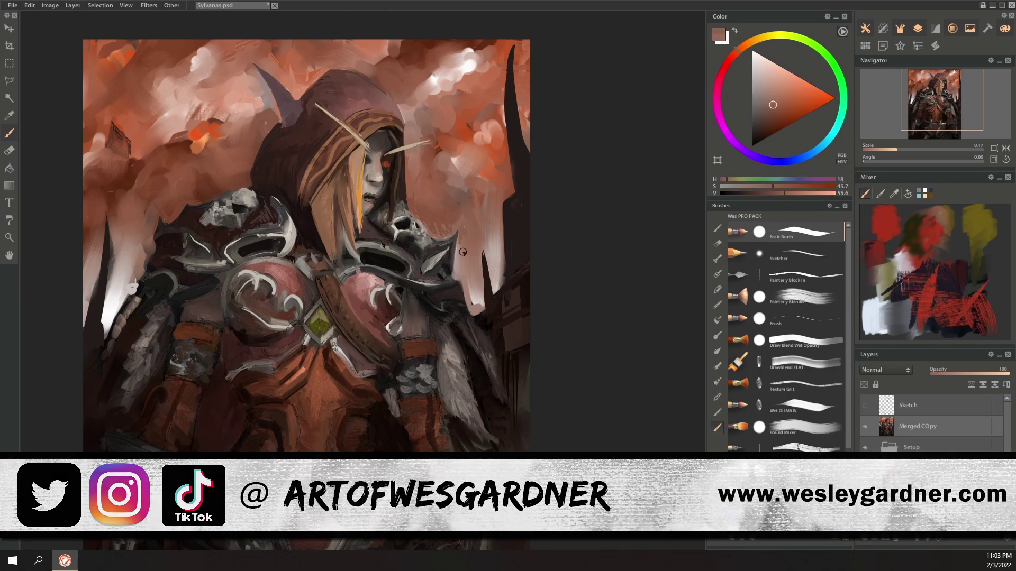
pyautogui.keyDown('alt'); pyautogui.click(166, 218); pyautogui.keyUp('alt')
pyautogui.keyDown('alt'); pyautogui.click(168, 217); pyautogui.keyUp('alt')
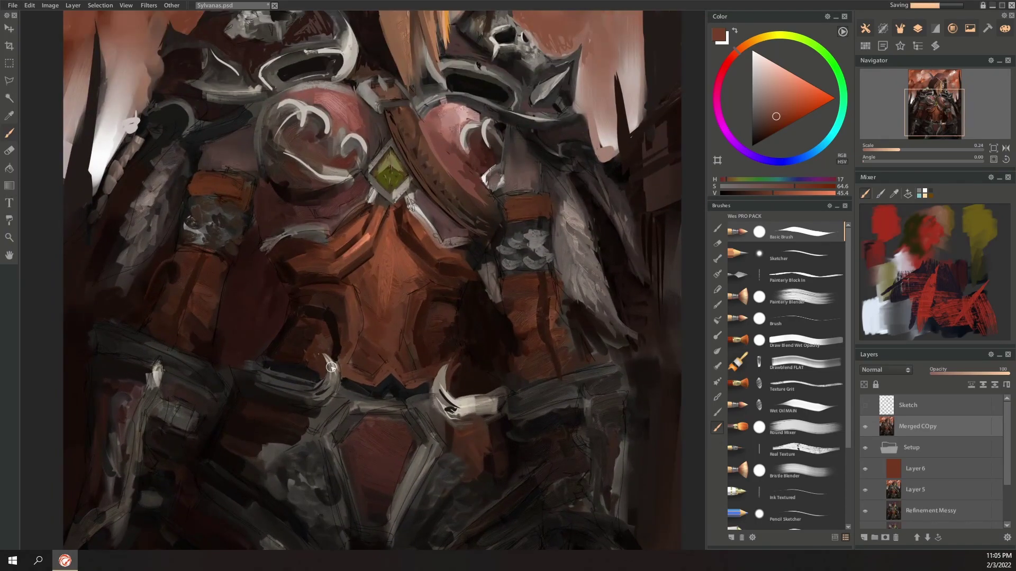
# Step: Repaint the metal trim beneath the breastplate with crisp, pale grey strokes
pyautogui.keyDown('alt'); pyautogui.click(272, 362); pyautogui.keyUp('alt')
pyautogui.keyDown('alt'); pyautogui.click(373, 209); pyautogui.keyUp('alt')
pyautogui.moveTo(322, 233); pyautogui.dragTo(286, 240)
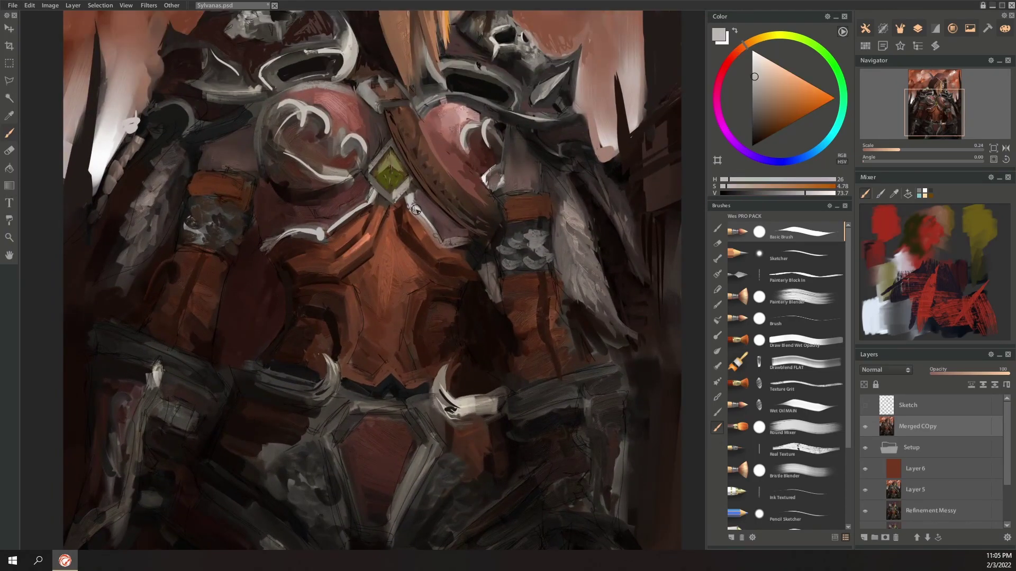
# Step: Deepen the corset's recesses with dark brown and add light orange highlights along its panel ridges
pyautogui.keyDown('alt'); pyautogui.click(366, 238); pyautogui.keyUp('alt')
pyautogui.hotkey('ctrl', 'z')
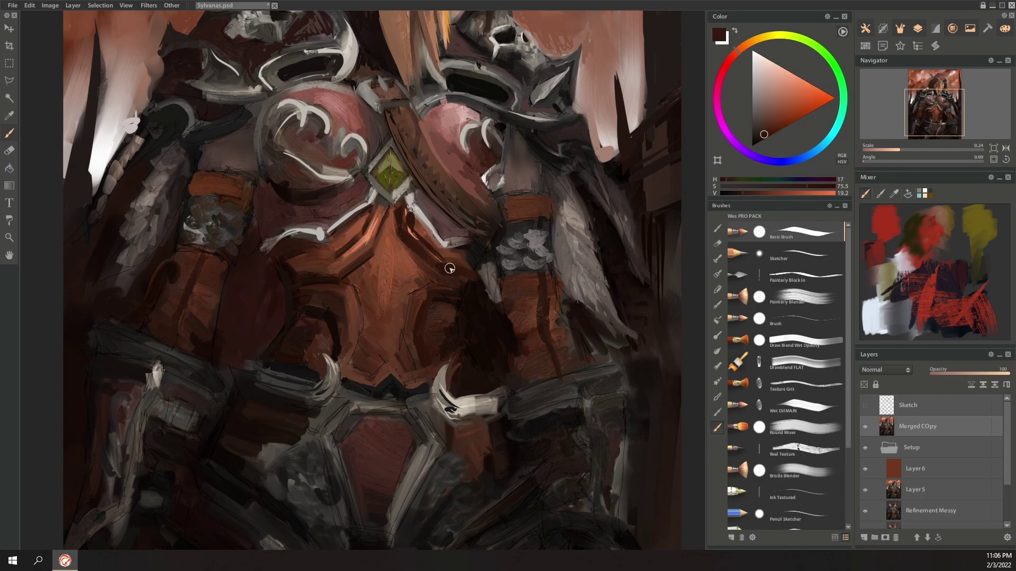
pyautogui.moveTo(353, 293); pyautogui.dragTo(350, 349)
pyautogui.moveTo(406, 355); pyautogui.dragTo(425, 285)
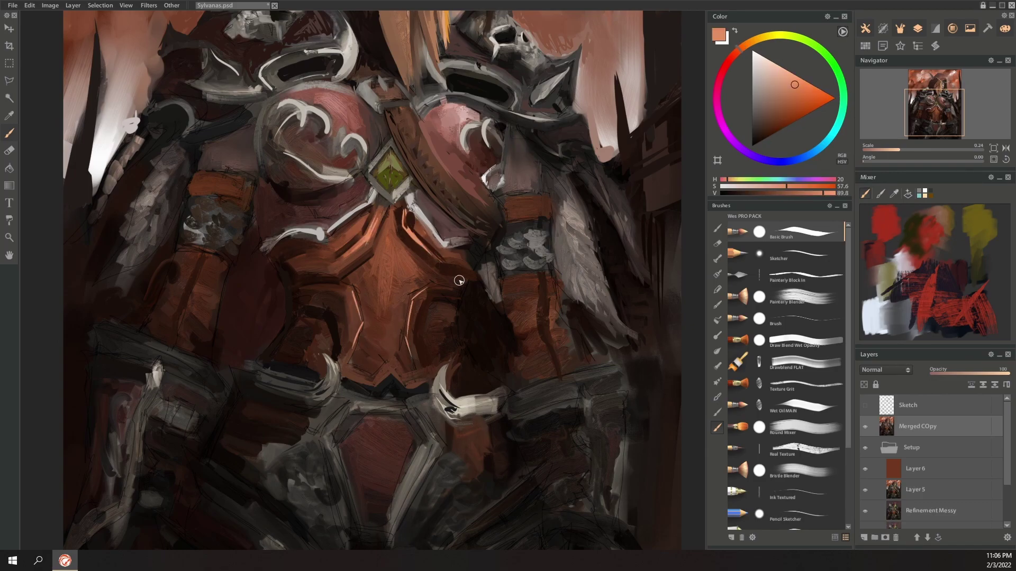
# Step: Blend the corset's highlights and shadows and the pale chest trim with the Painterly Blender brush
pyautogui.click(797, 294)
pyautogui.keyDown('alt'); pyautogui.click(453, 318); pyautogui.keyUp('alt')
pyautogui.moveTo(332, 317); pyautogui.dragTo(318, 356)
pyautogui.moveTo(405, 214); pyautogui.dragTo(419, 238)
pyautogui.moveTo(424, 289); pyautogui.dragTo(408, 351)
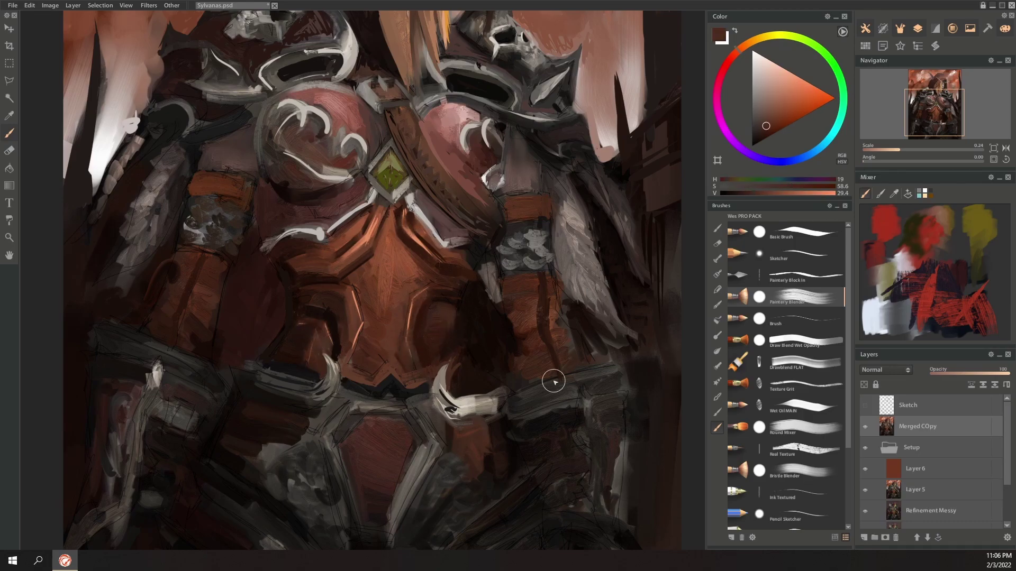
pyautogui.moveTo(410, 199); pyautogui.dragTo(414, 205)
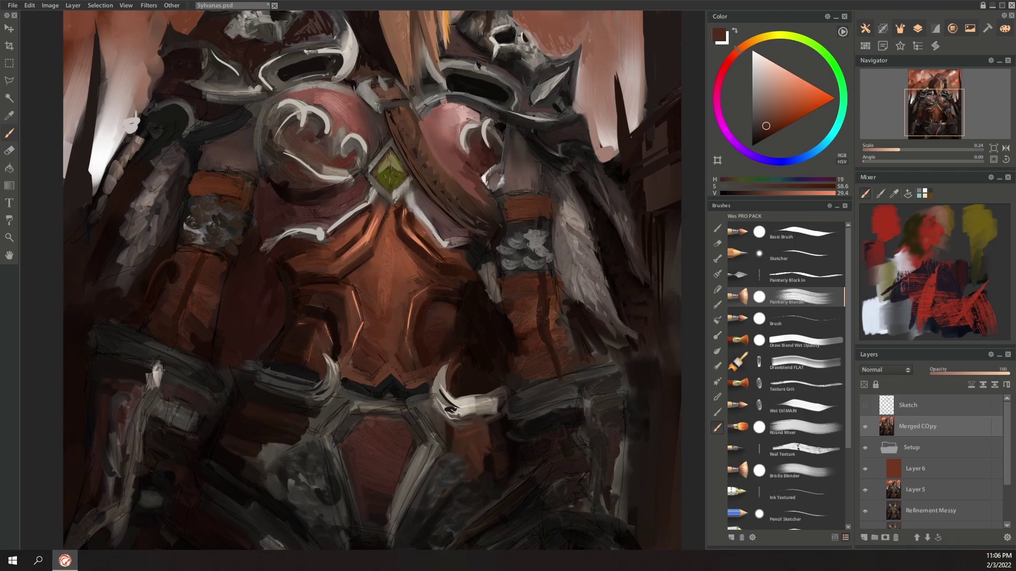
# Step: Refine the hip armour and forearm with the Painterly Block In brush in sampled dark brown and reddish tones
pyautogui.scroll(-3, 481, 181)
pyautogui.press('3')
pyautogui.keyDown('alt'); pyautogui.click(366, 447); pyautogui.keyUp('alt')
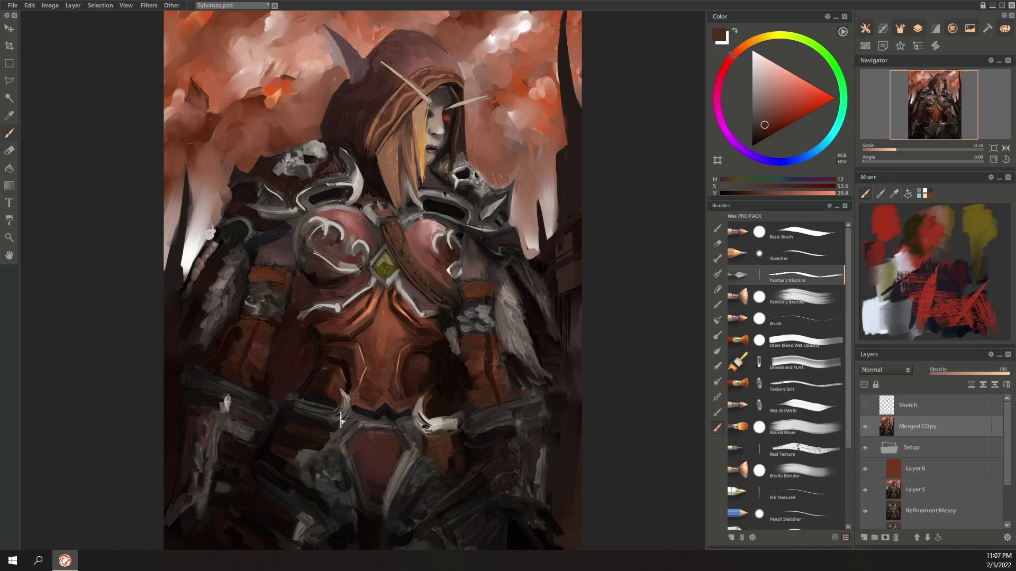
pyautogui.keyDown('alt'); pyautogui.click(333, 472); pyautogui.keyUp('alt')
pyautogui.moveTo(333, 474); pyautogui.dragTo(329, 497)
pyautogui.keyDown('alt'); pyautogui.click(300, 454); pyautogui.keyUp('alt')
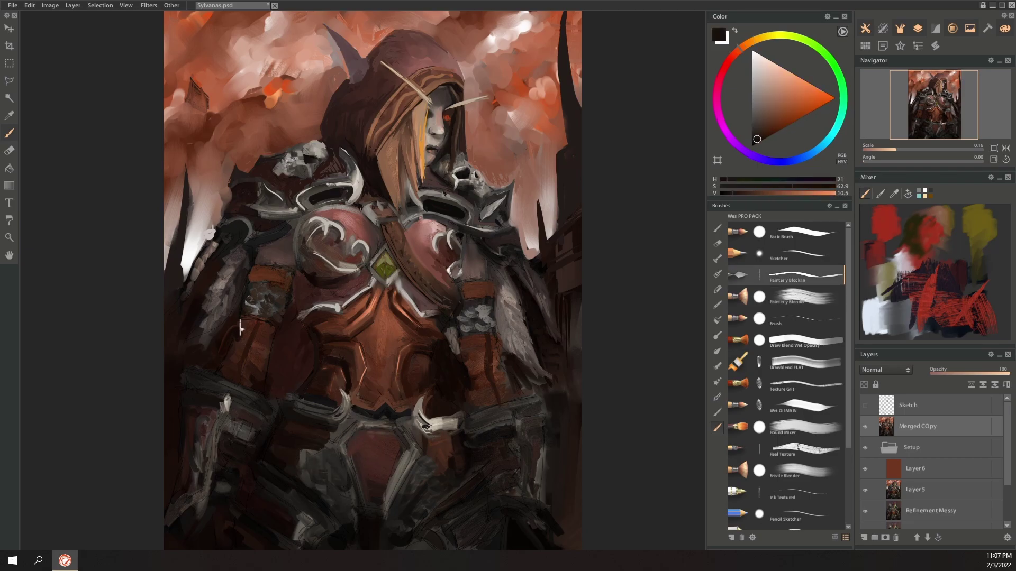
pyautogui.keyDown('alt'); pyautogui.click(274, 352); pyautogui.keyUp('alt')
pyautogui.keyDown('alt'); pyautogui.click(251, 324); pyautogui.keyUp('alt')
pyautogui.moveTo(255, 346); pyautogui.dragTo(238, 382)
# Step: Repaint the feathers and cloak beside the orange-banded forearm under the pale skull pauldron in sampled dark brown and muted grey
pyautogui.keyDown('alt'); pyautogui.click(215, 365); pyautogui.keyUp('alt')
pyautogui.keyDown('alt'); pyautogui.click(218, 330); pyautogui.keyUp('alt')
pyautogui.moveTo(237, 260); pyautogui.dragTo(194, 345)
pyautogui.keyDown('alt'); pyautogui.click(214, 301); pyautogui.keyUp('alt')
pyautogui.keyDown('alt'); pyautogui.click(220, 295); pyautogui.keyUp('alt')
pyautogui.moveTo(188, 285); pyautogui.dragTo(168, 329)
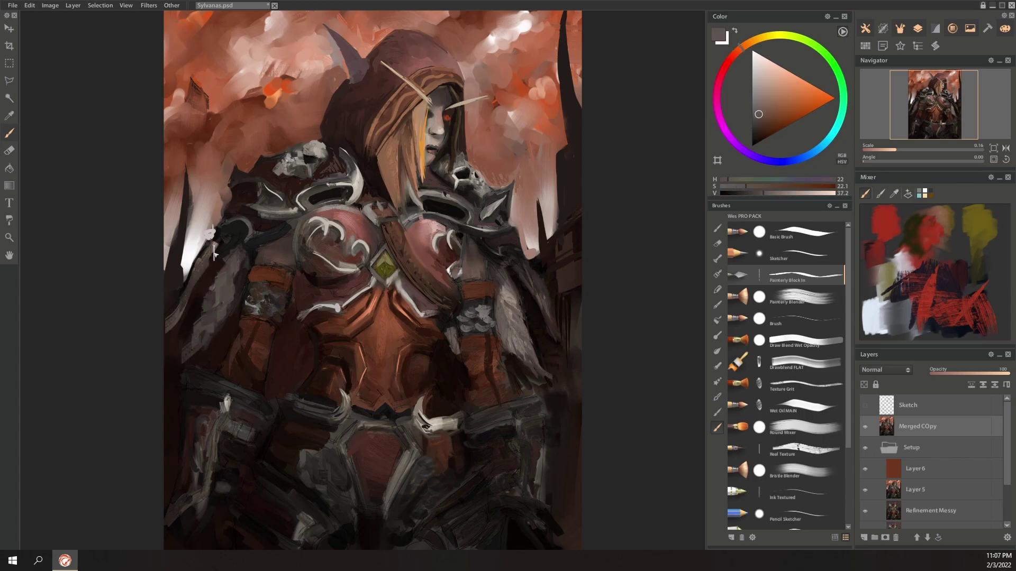
# Step: Darken the cloak's outer edge behind the long grey feathers with sampled near-black strokes
pyautogui.keyDown('alt'); pyautogui.click(545, 305); pyautogui.keyUp('alt')
pyautogui.moveTo(533, 272); pyautogui.dragTo(547, 310)
pyautogui.moveTo(520, 259); pyautogui.dragTo(529, 288)
pyautogui.keyDown('alt'); pyautogui.click(565, 349); pyautogui.keyUp('alt')
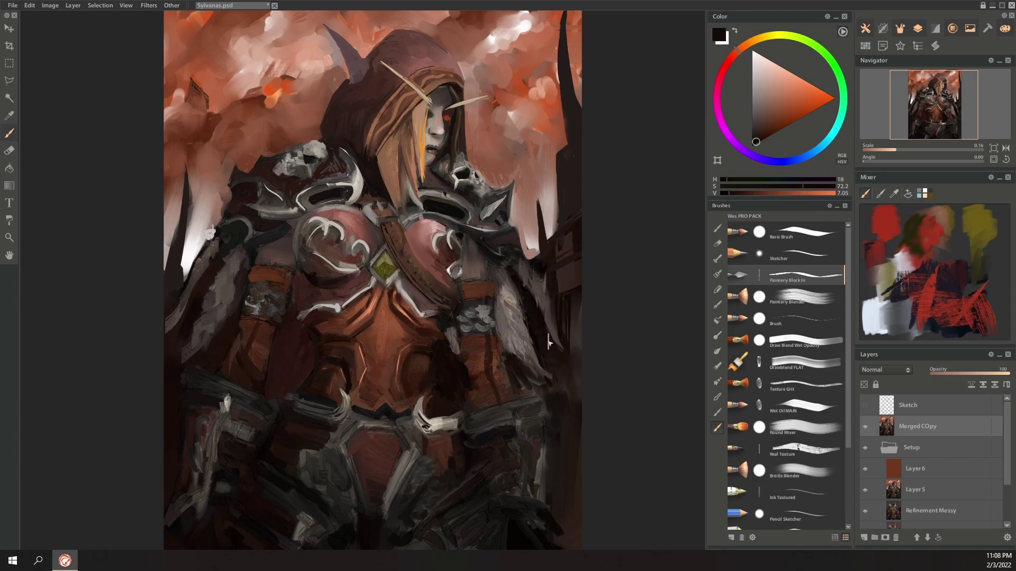
# Step: Add crisp pale grey strokes to the thigh armour's trim and refine the lower leg plates with sampled dark tones
pyautogui.keyDown('alt'); pyautogui.click(181, 398); pyautogui.keyUp('alt')
pyautogui.keyDown('alt'); pyautogui.click(228, 403); pyautogui.keyUp('alt')
pyautogui.keyDown('alt'); pyautogui.click(211, 399); pyautogui.keyUp('alt')
pyautogui.moveTo(227, 399)
pyautogui.mouseDown()
pyautogui.moveTo(230, 411)
pyautogui.moveTo(211, 419)
pyautogui.mouseUp()
pyautogui.keyDown('alt'); pyautogui.click(227, 405); pyautogui.keyUp('alt')
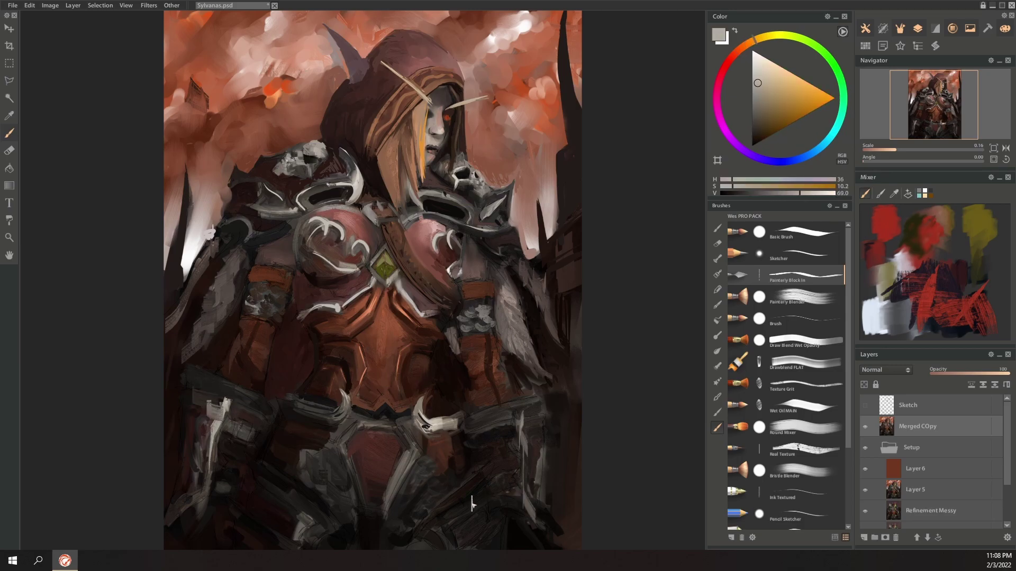
pyautogui.keyDown('alt'); pyautogui.click(454, 539); pyautogui.keyUp('alt')
pyautogui.moveTo(454, 538); pyautogui.dragTo(433, 510)
pyautogui.keyDown('alt'); pyautogui.click(281, 485); pyautogui.keyUp('alt')
pyautogui.moveTo(281, 486); pyautogui.dragTo(312, 514)
# Step: Paint sampled reddish and light pink patches into the cloudy background and soften them with the Painterly Blender brush
pyautogui.keyDown('alt'); pyautogui.click(385, 193); pyautogui.keyUp('alt')
pyautogui.moveTo(520, 181); pyautogui.dragTo(495, 331)
pyautogui.keyDown('alt'); pyautogui.click(481, 288); pyautogui.keyUp('alt')
pyautogui.keyDown('alt'); pyautogui.click(488, 294); pyautogui.keyUp('alt')
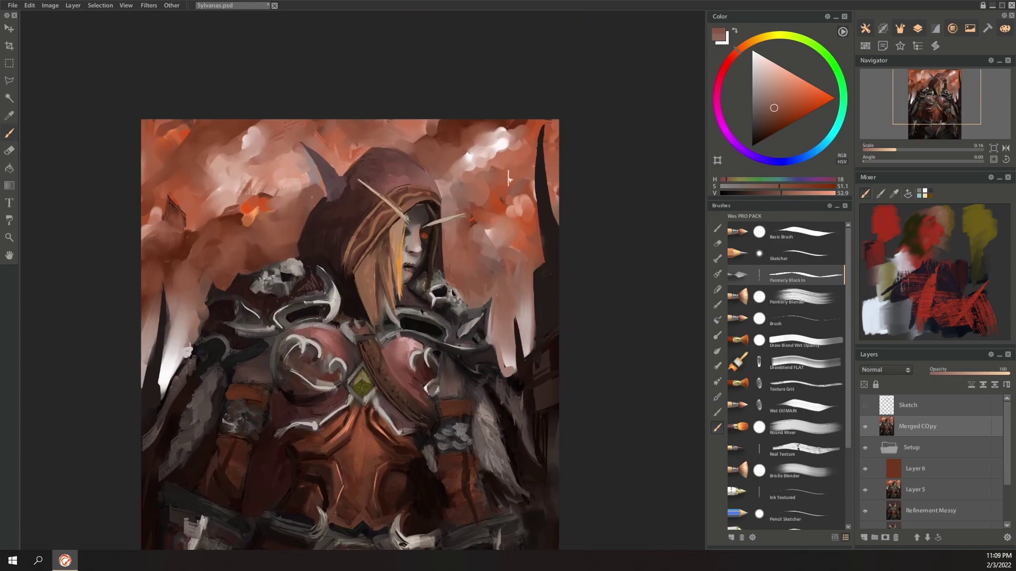
pyautogui.keyDown('alt'); pyautogui.click(505, 209); pyautogui.keyUp('alt')
pyautogui.click(774, 290)
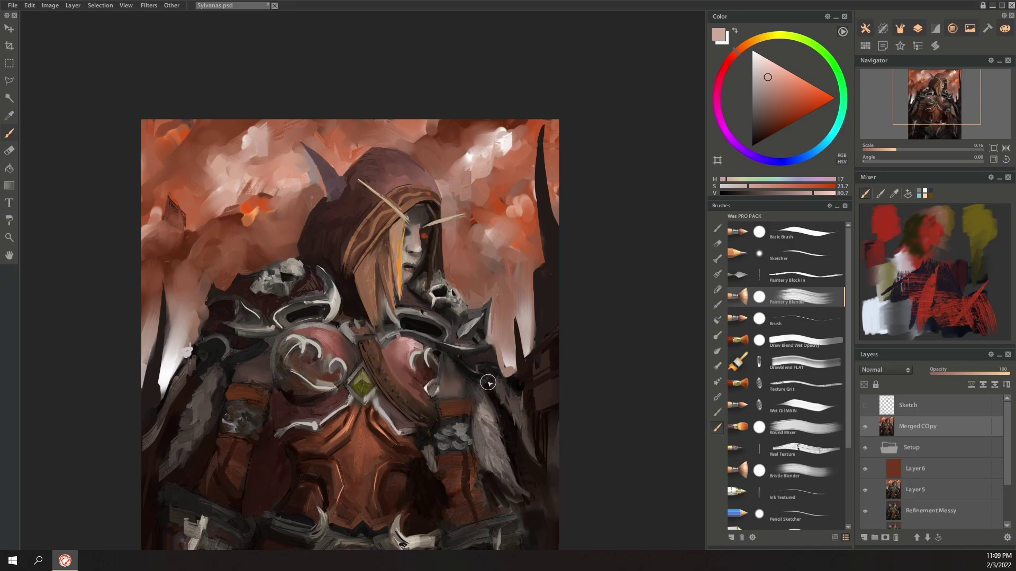
# Step: Examine the finished brushwork up close across the background and the shoulder armour
pyautogui.scroll(-2, 311, 318)
pyautogui.scroll(3, 311, 338)
pyautogui.moveTo(502, 79); pyautogui.dragTo(485, 281)
pyautogui.scroll(5, 485, 280)
pyautogui.moveTo(127, 137); pyautogui.dragTo(635, 253)
pyautogui.scroll(3, 517, 416)
pyautogui.moveTo(518, 416); pyautogui.dragTo(385, 262)
pyautogui.scroll(3, 385, 263)
pyautogui.moveTo(159, 529); pyautogui.dragTo(431, 362)
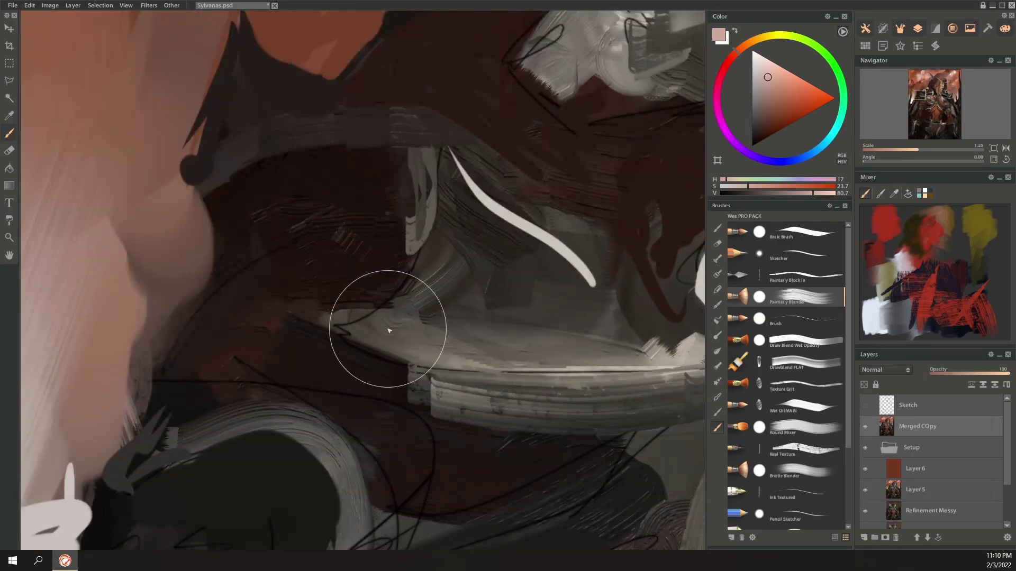
pyautogui.moveTo(370, 529); pyautogui.dragTo(301, 331)
pyautogui.moveTo(682, 254); pyautogui.dragTo(268, 275)
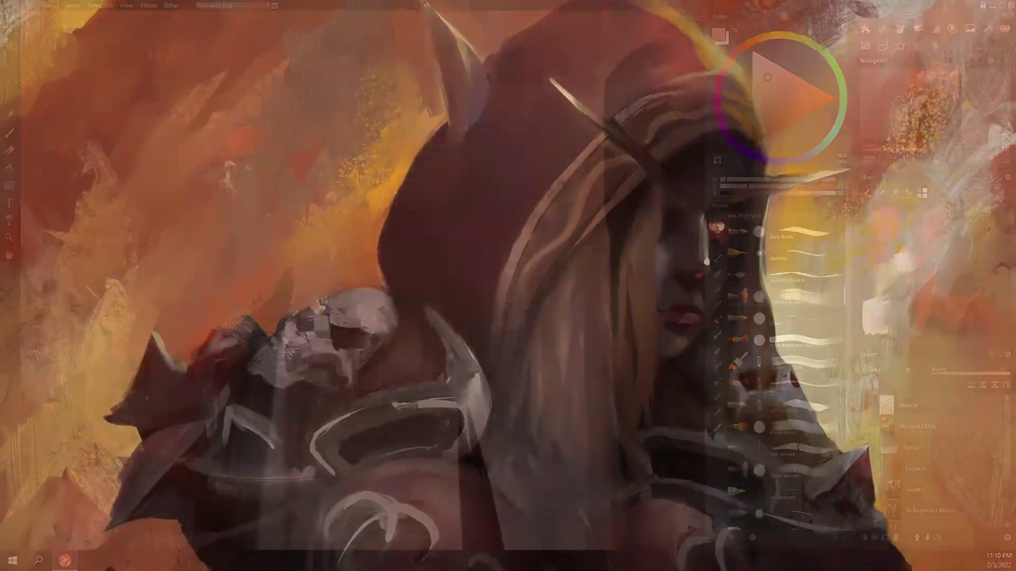